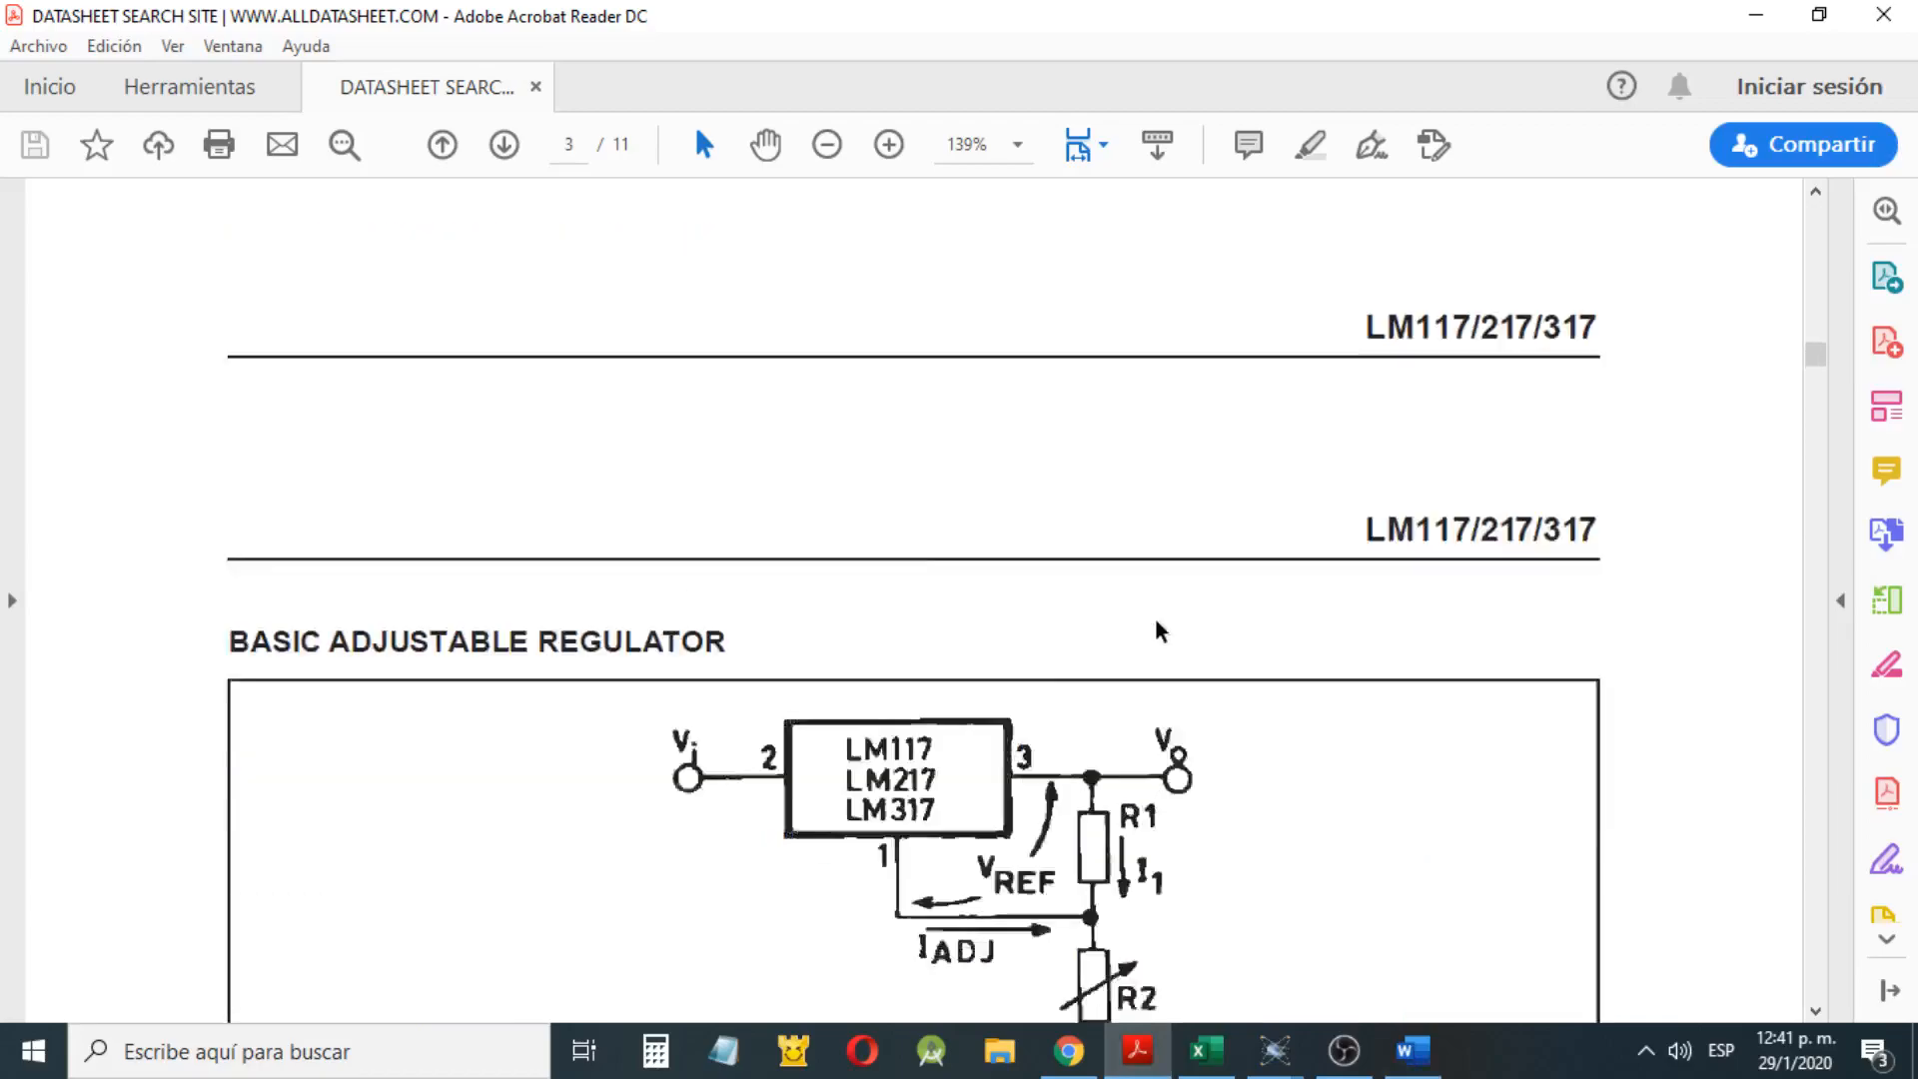
Review the LM117/217/317 datasheet from its first page through the basic adjustable regulator diagram on page 3
left_click_drag(1817, 356, 1815, 214)
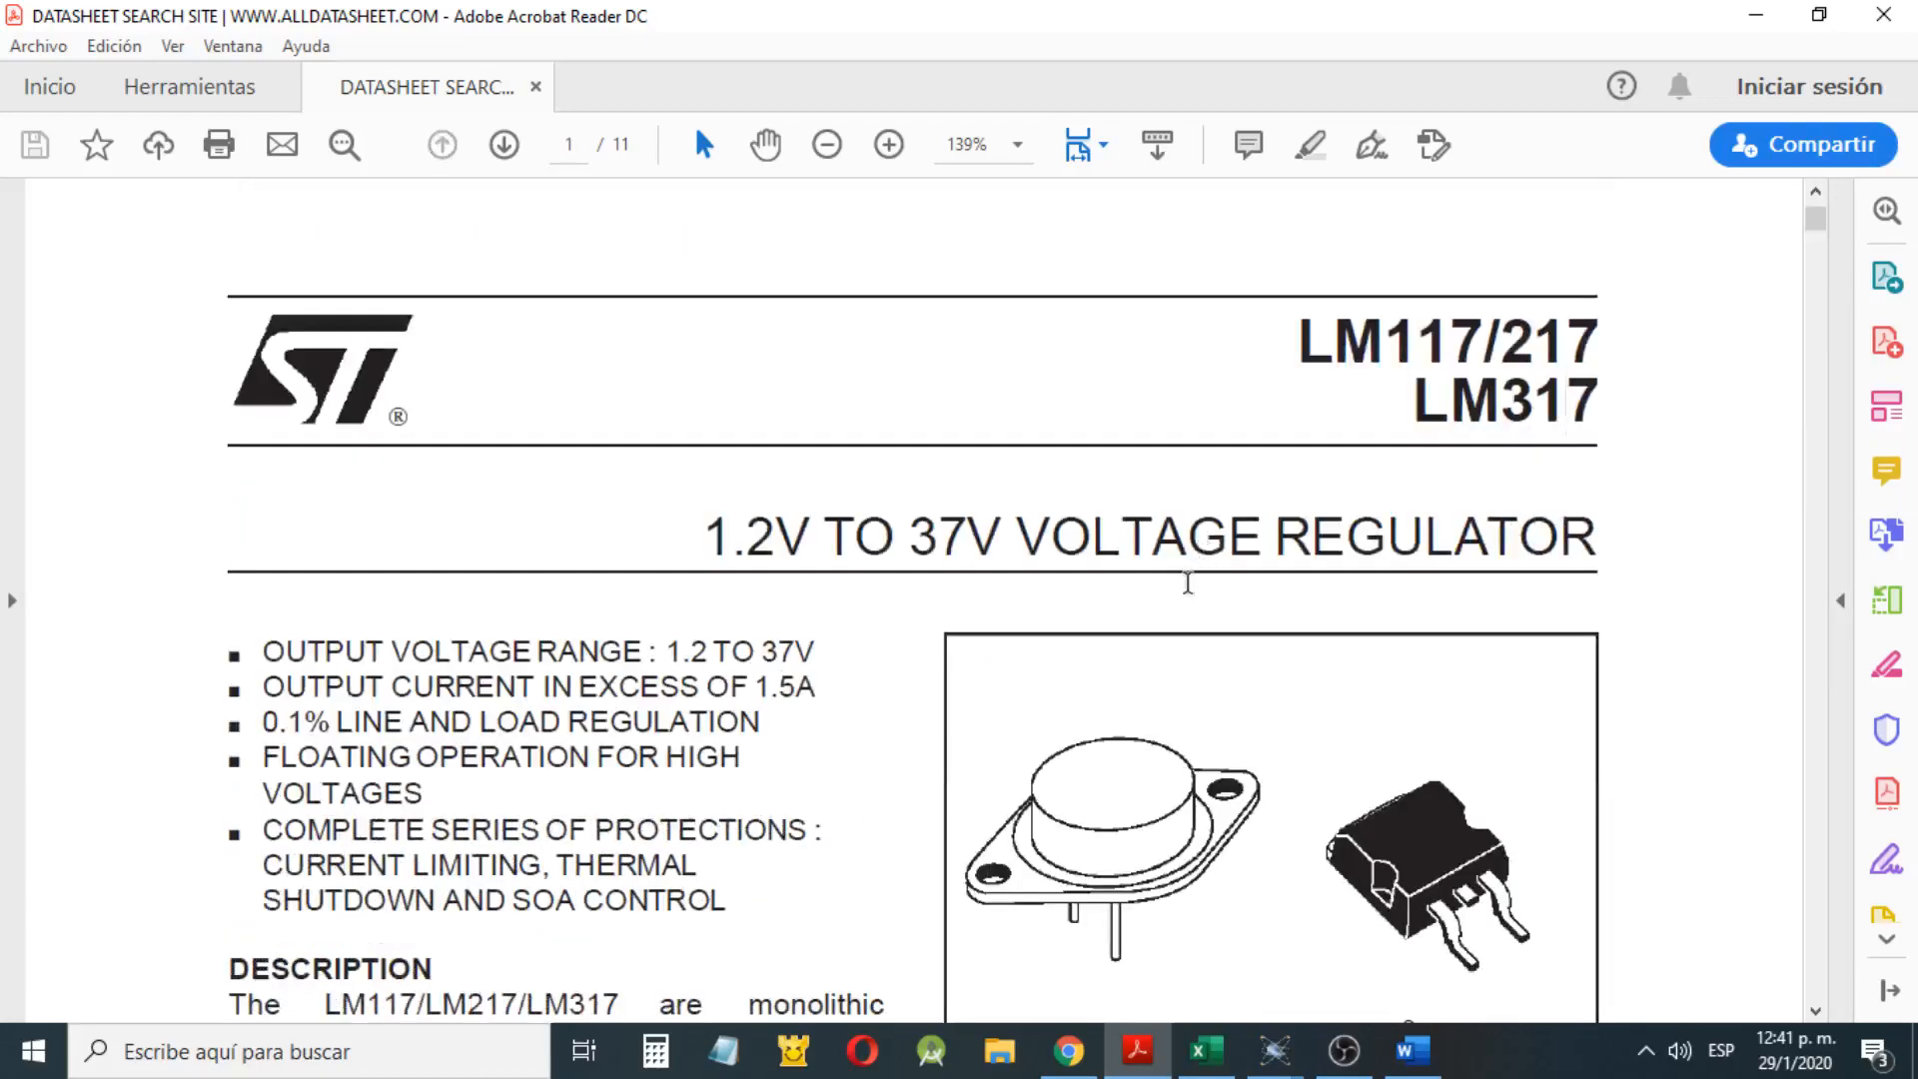
scroll(1189, 559, "down", 3)
scroll(914, 650, "up", 4)
left_click_drag(1383, 410, 1518, 461)
scroll(490, 754, "down", 10)
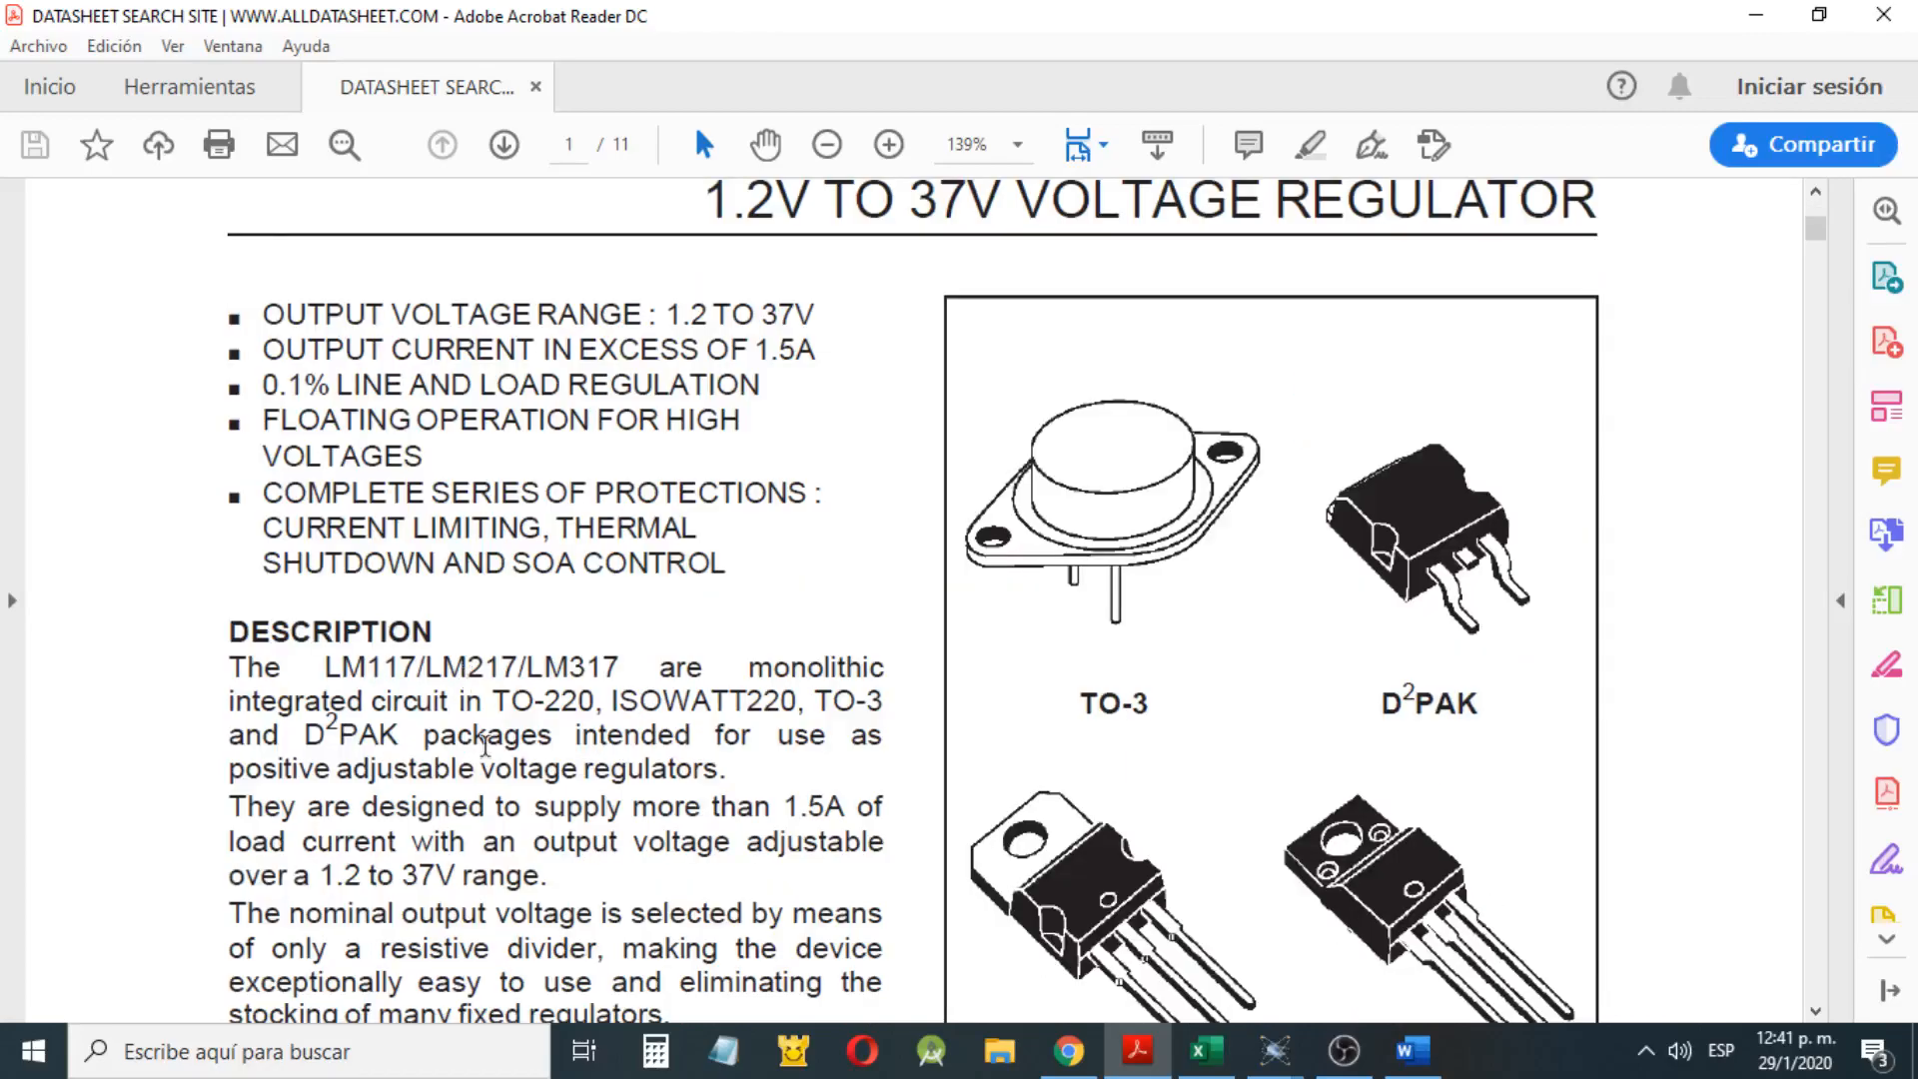
scroll(491, 759, "down", 3)
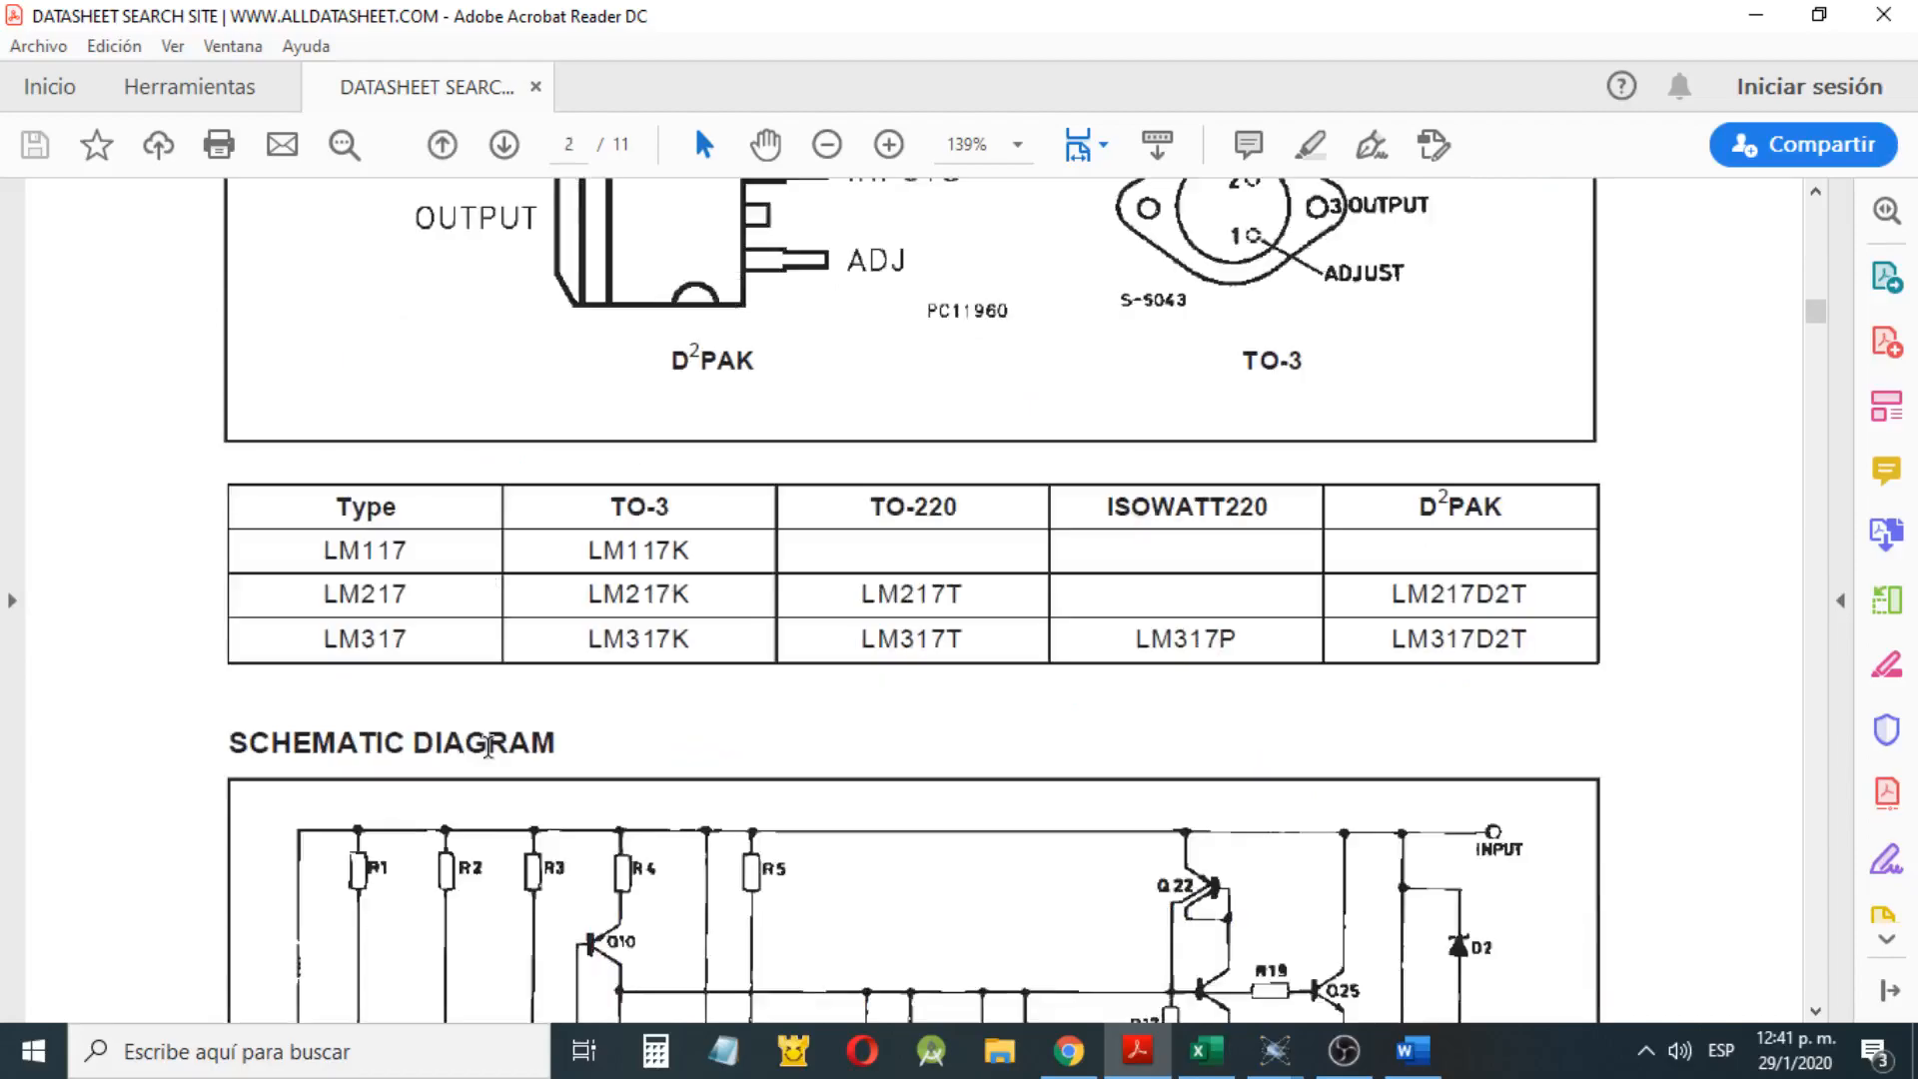
scroll(487, 747, "down", 12)
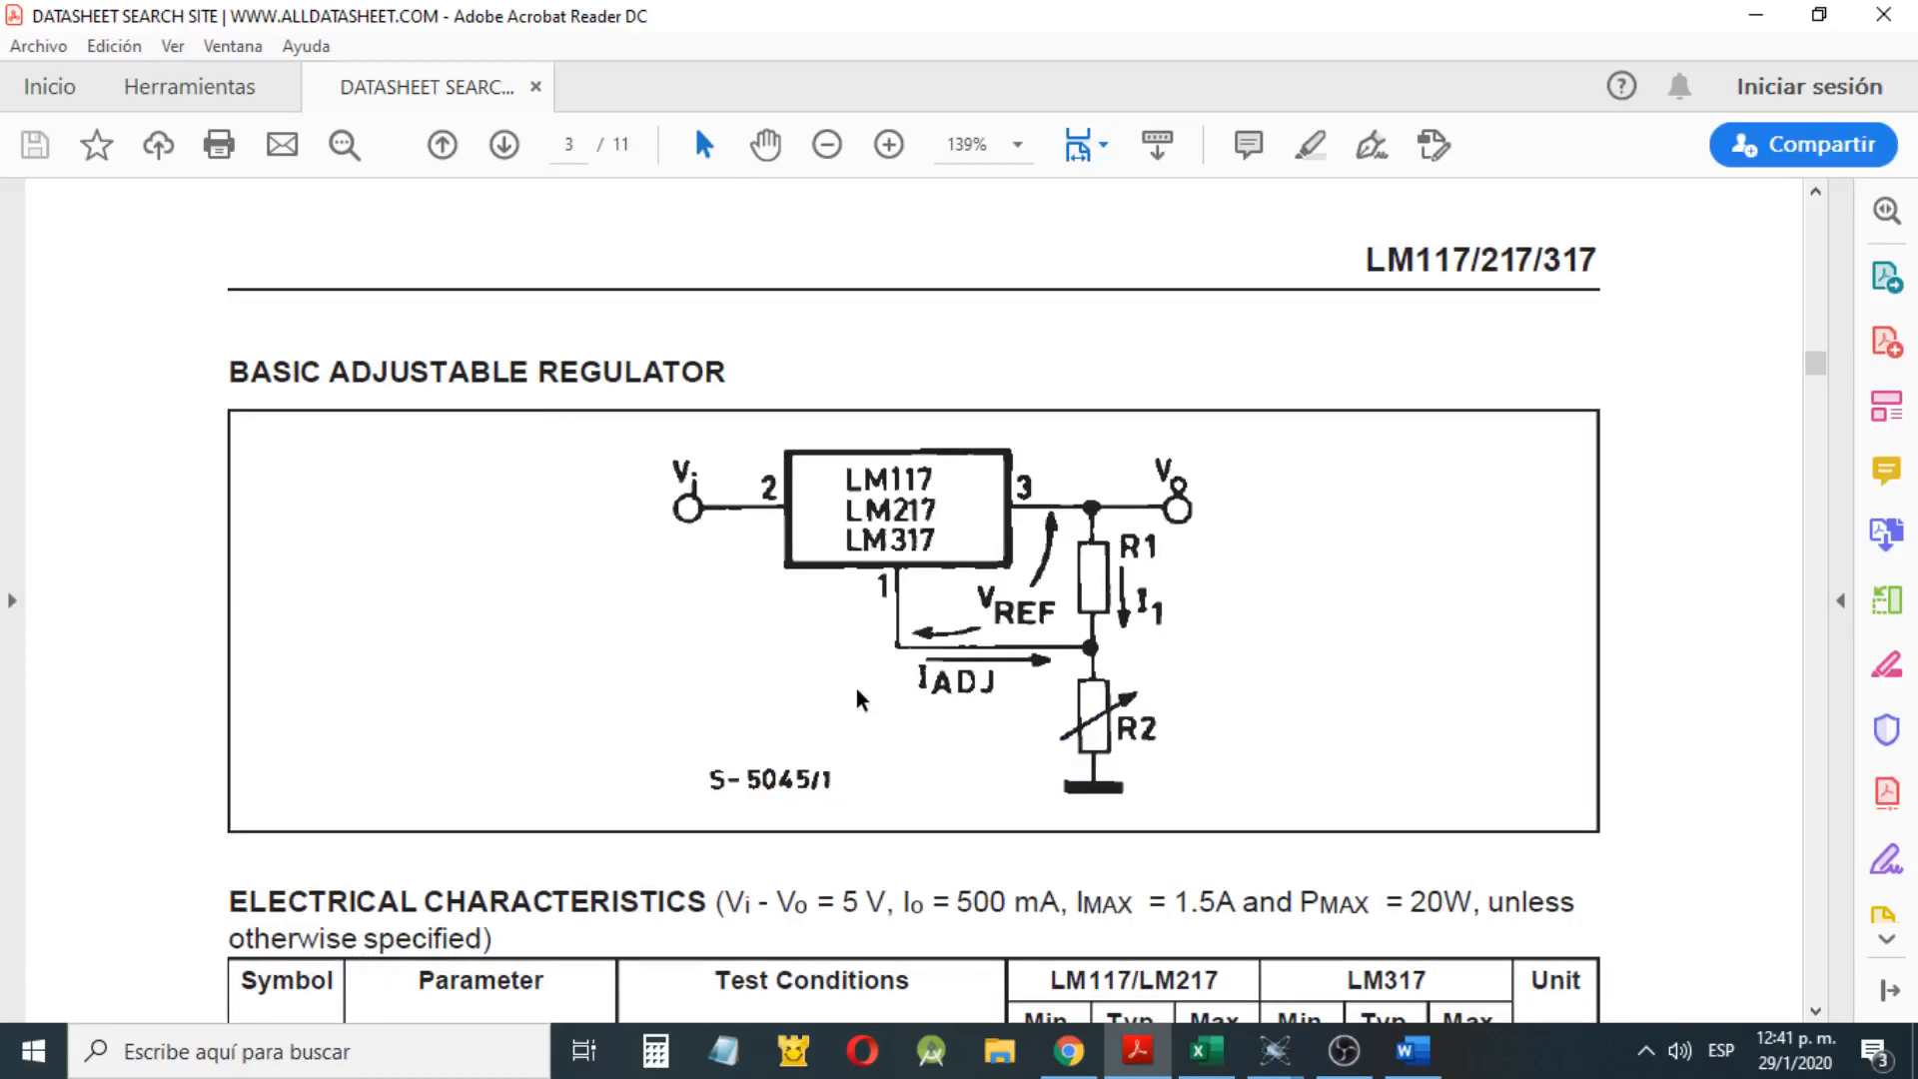
scroll(861, 699, "up", 15)
scroll(1060, 500, "up", 20)
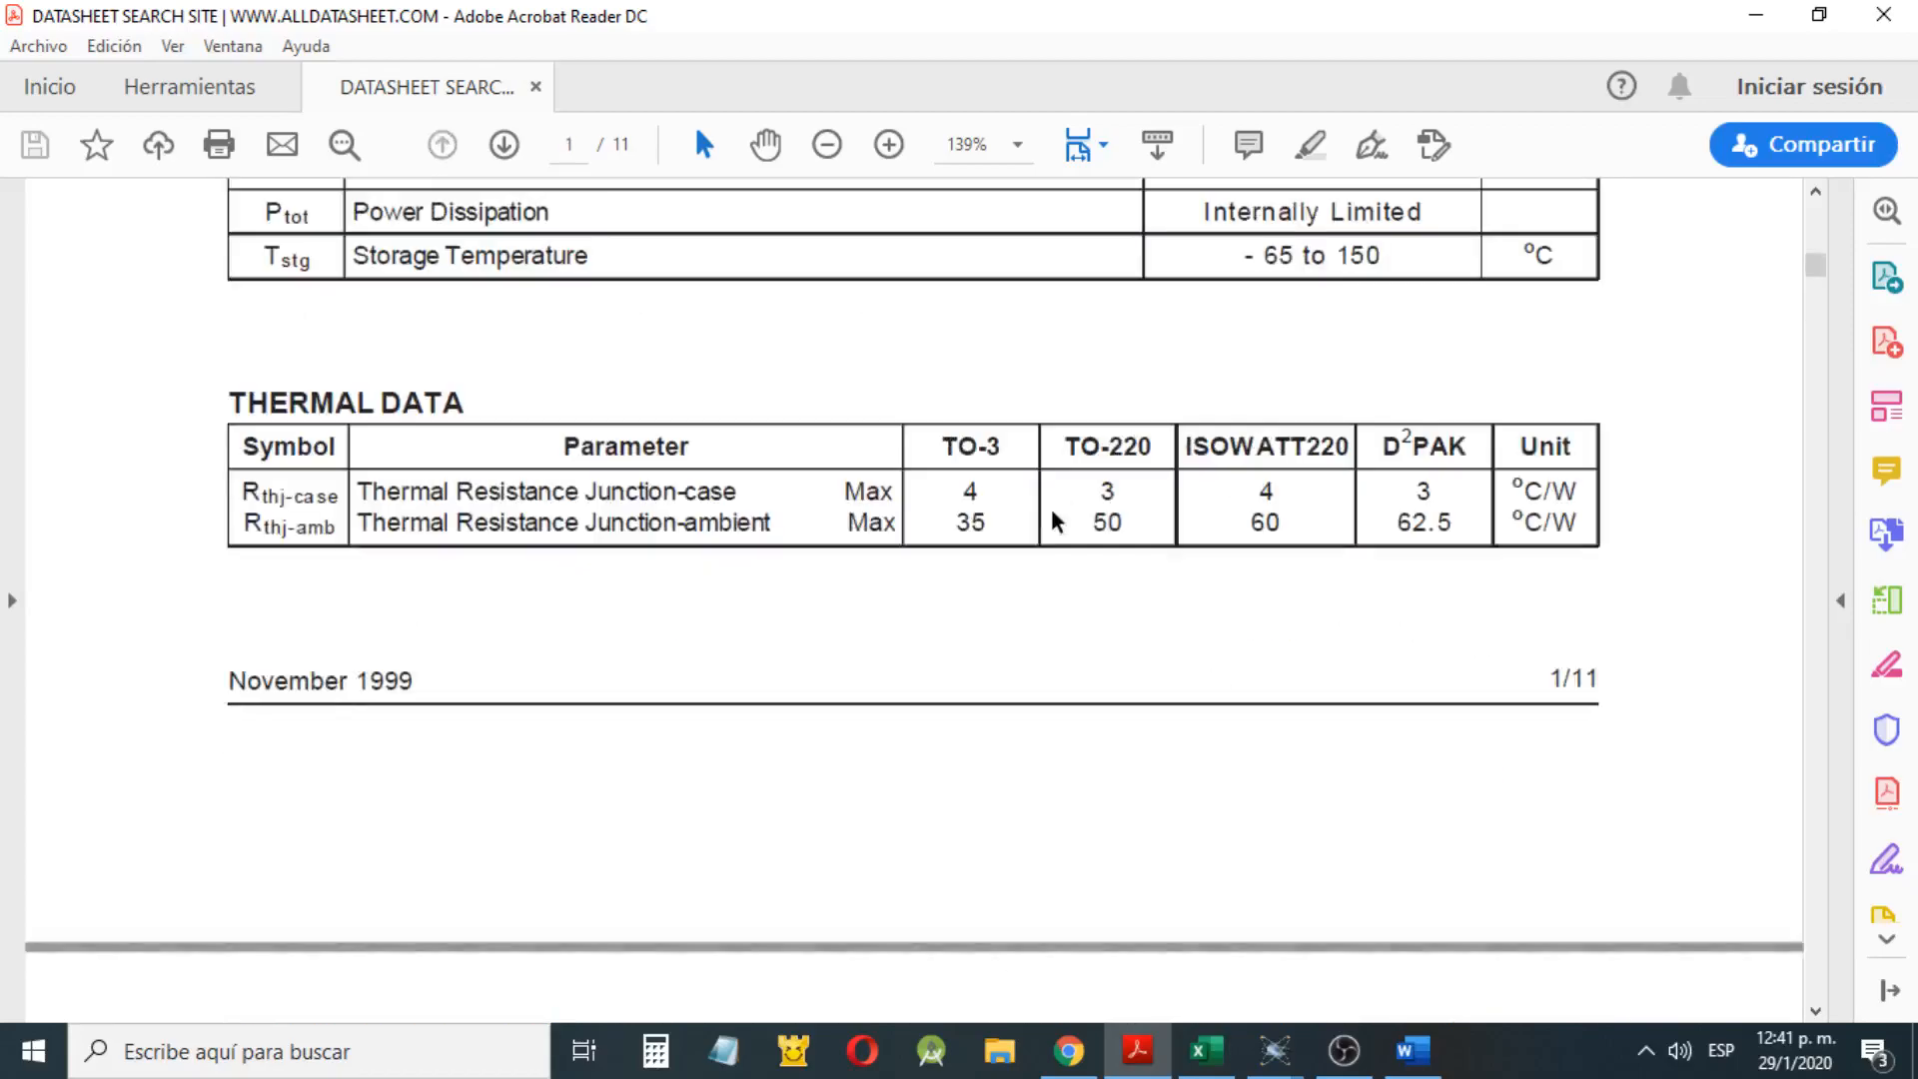
scroll(1055, 523, "up", 3)
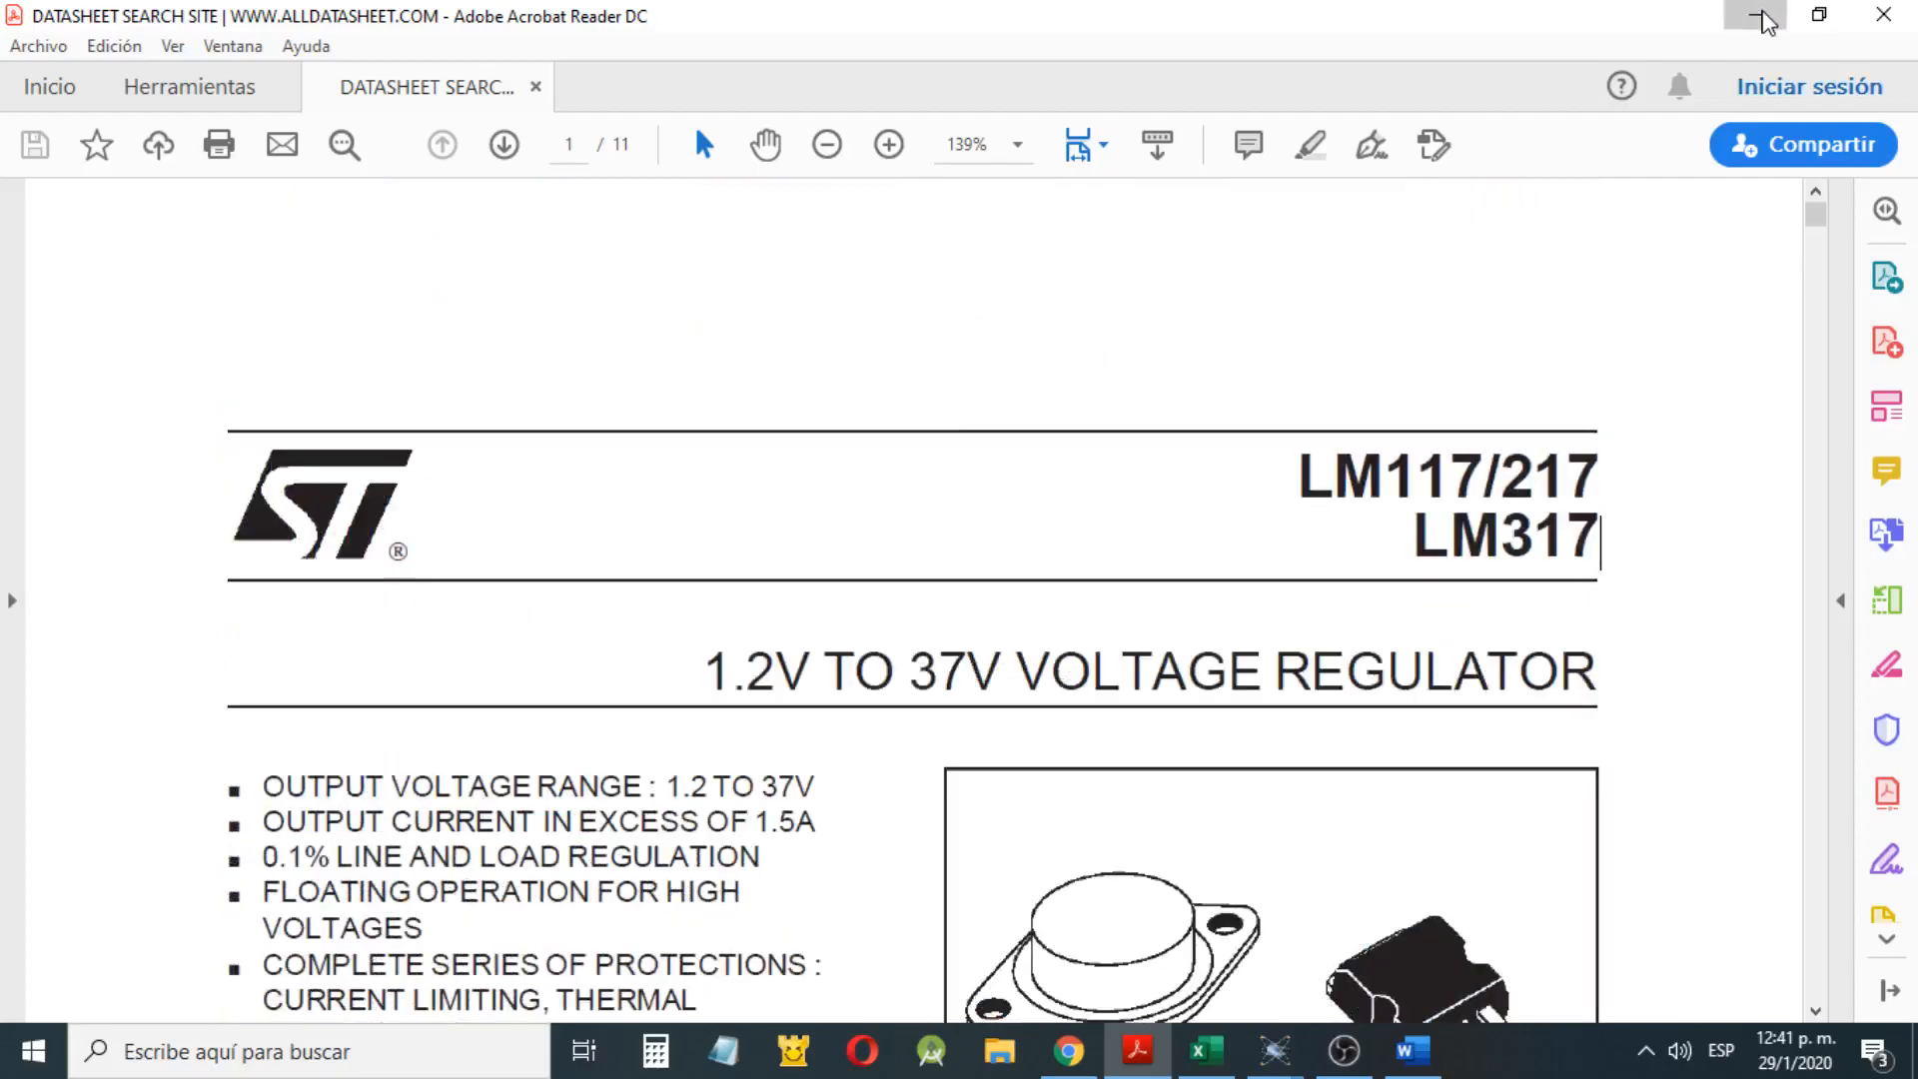
Switch to the FUENTE TENSION VARIABLE document in Word and review the codes and output voltages in the TIPOS DE REGULADORES table
left_click(1760, 17)
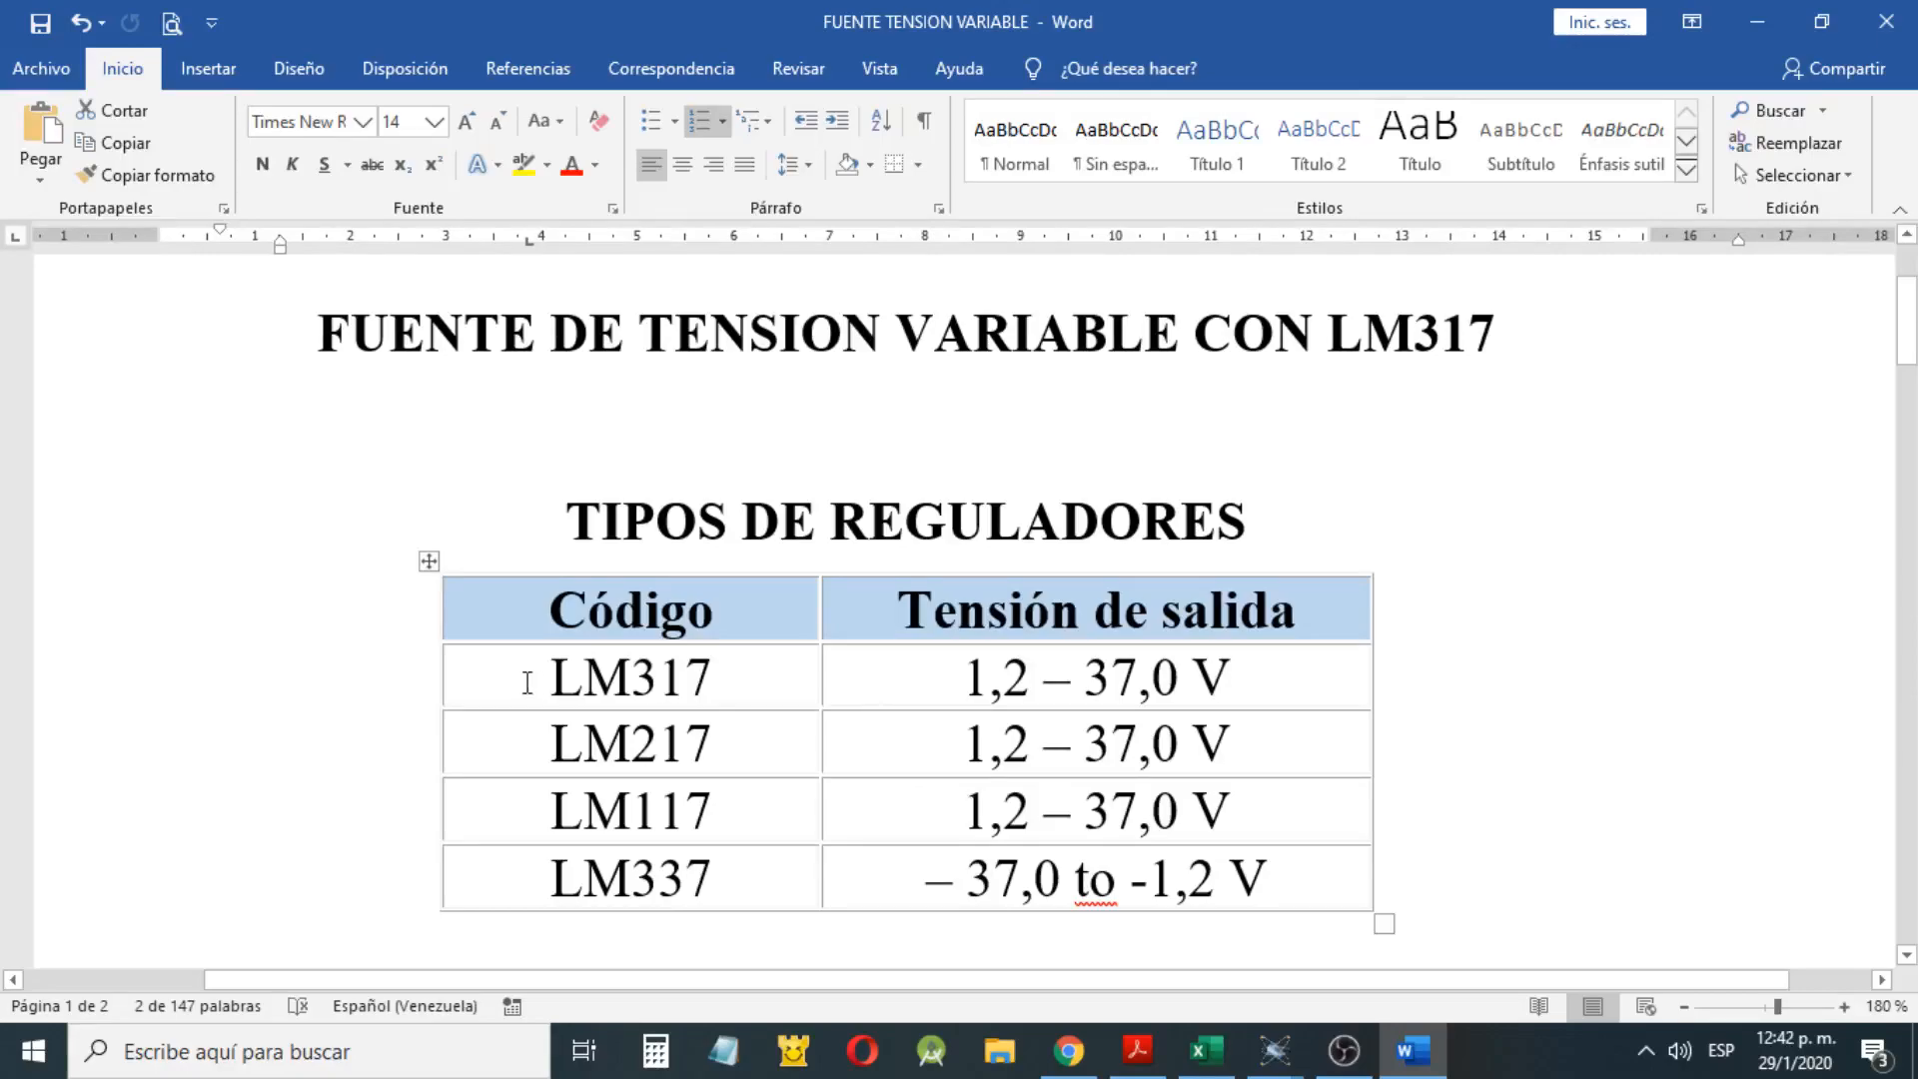
left_click_drag(526, 682, 734, 827)
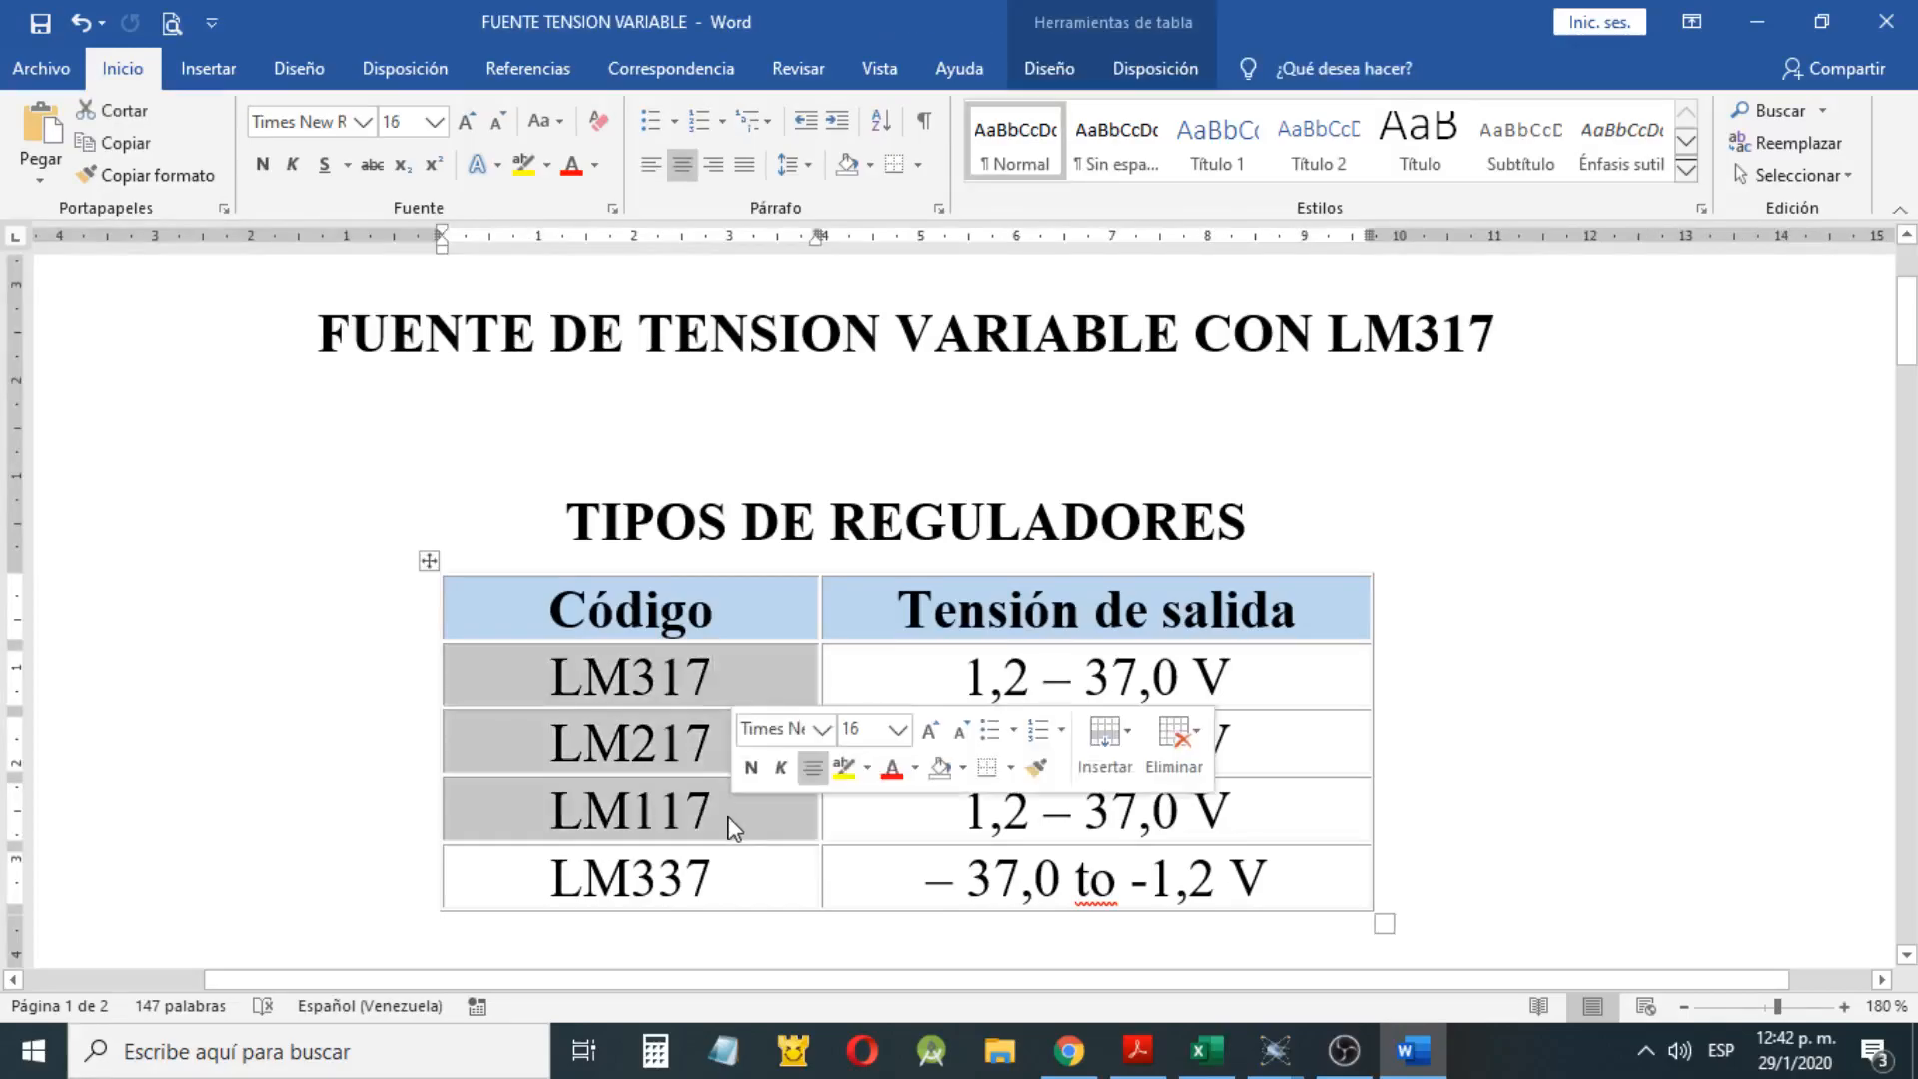
left_click(730, 820)
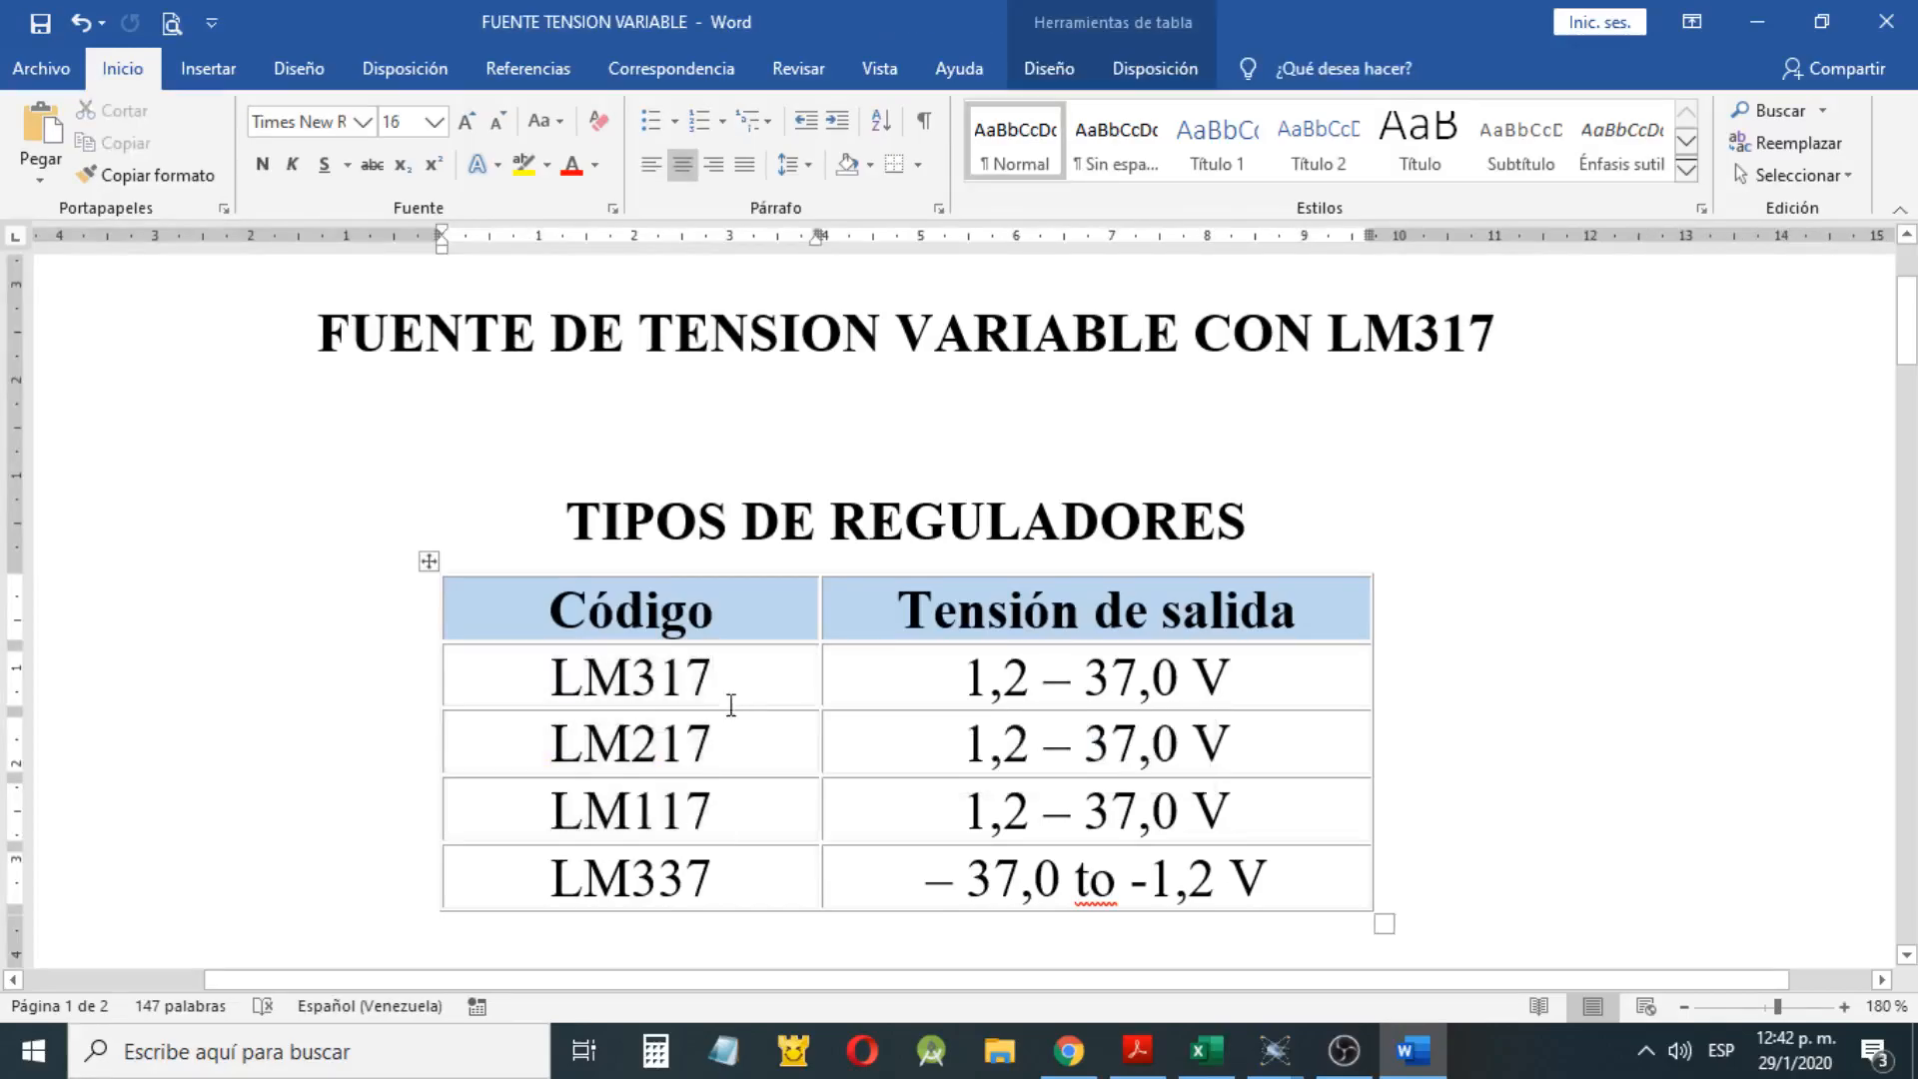
left_click_drag(728, 740, 575, 687)
key("shift+Down")
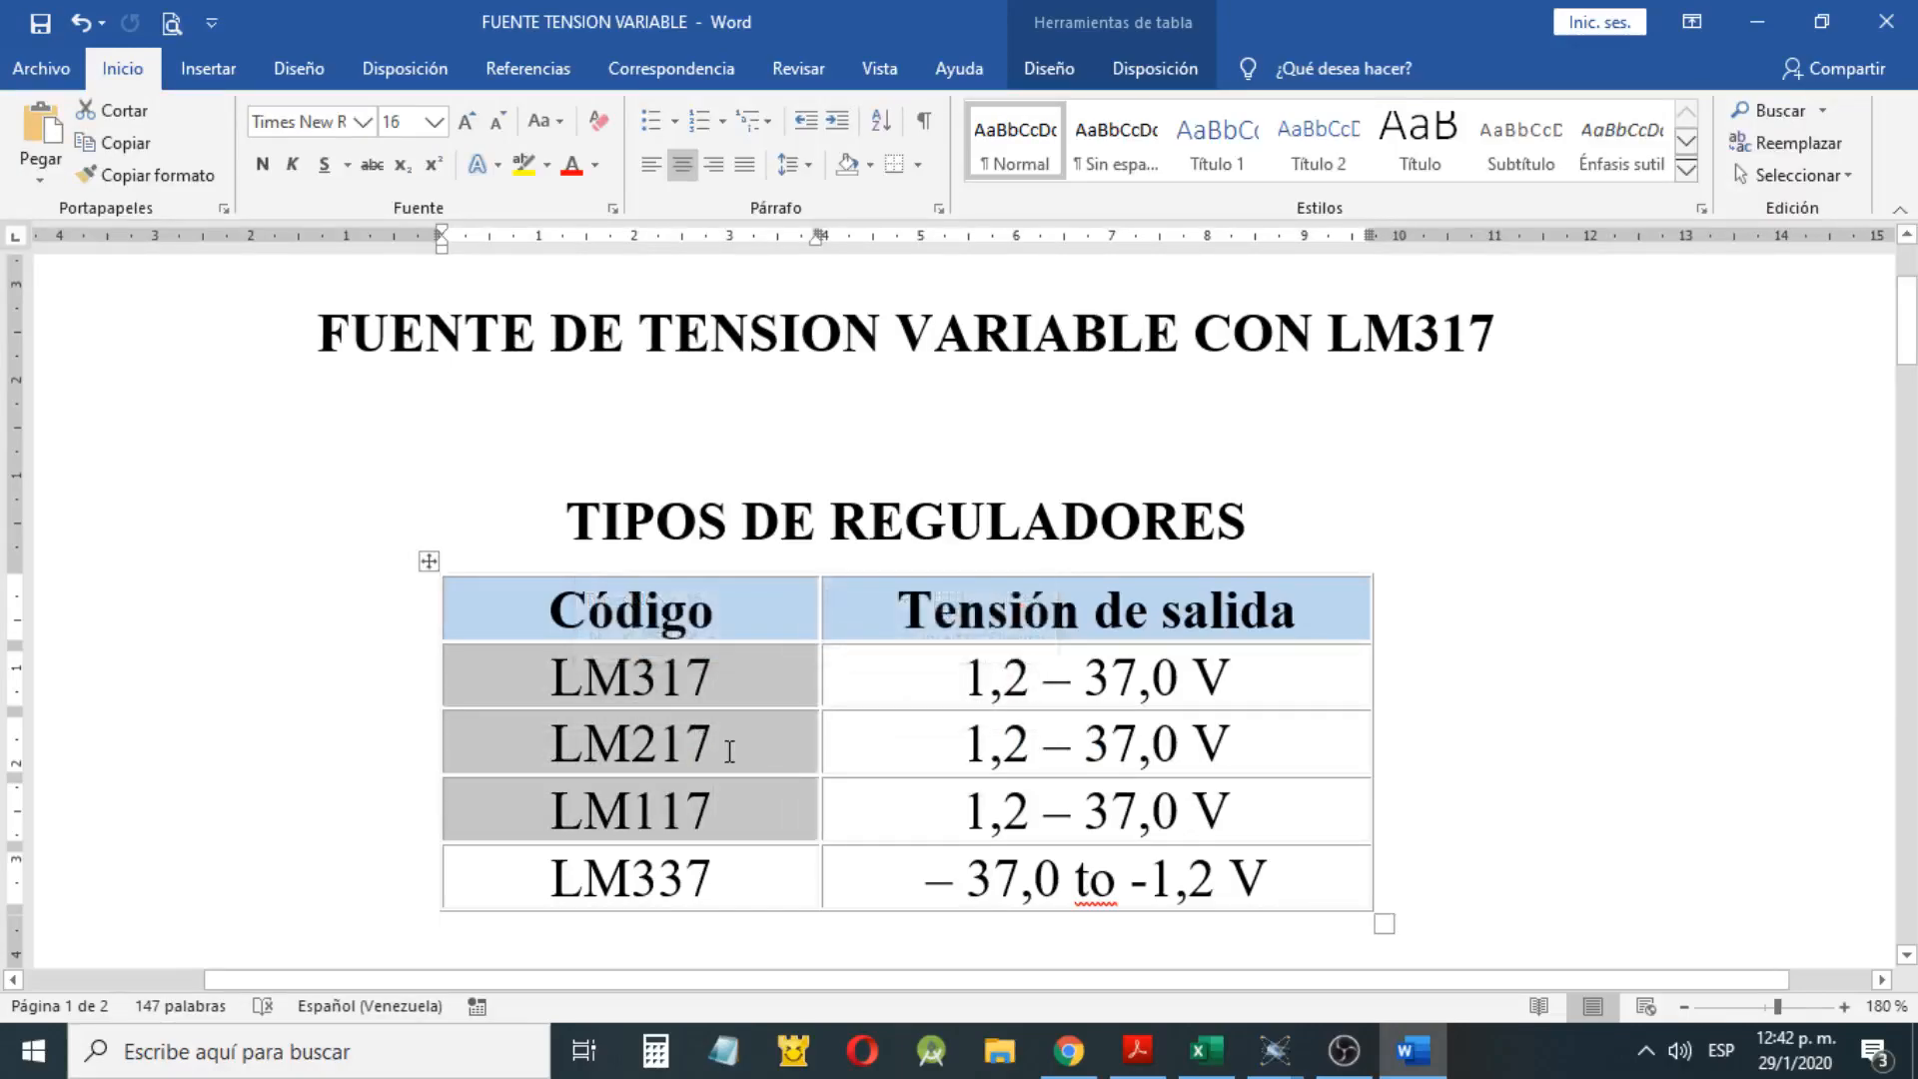
left_click(730, 744)
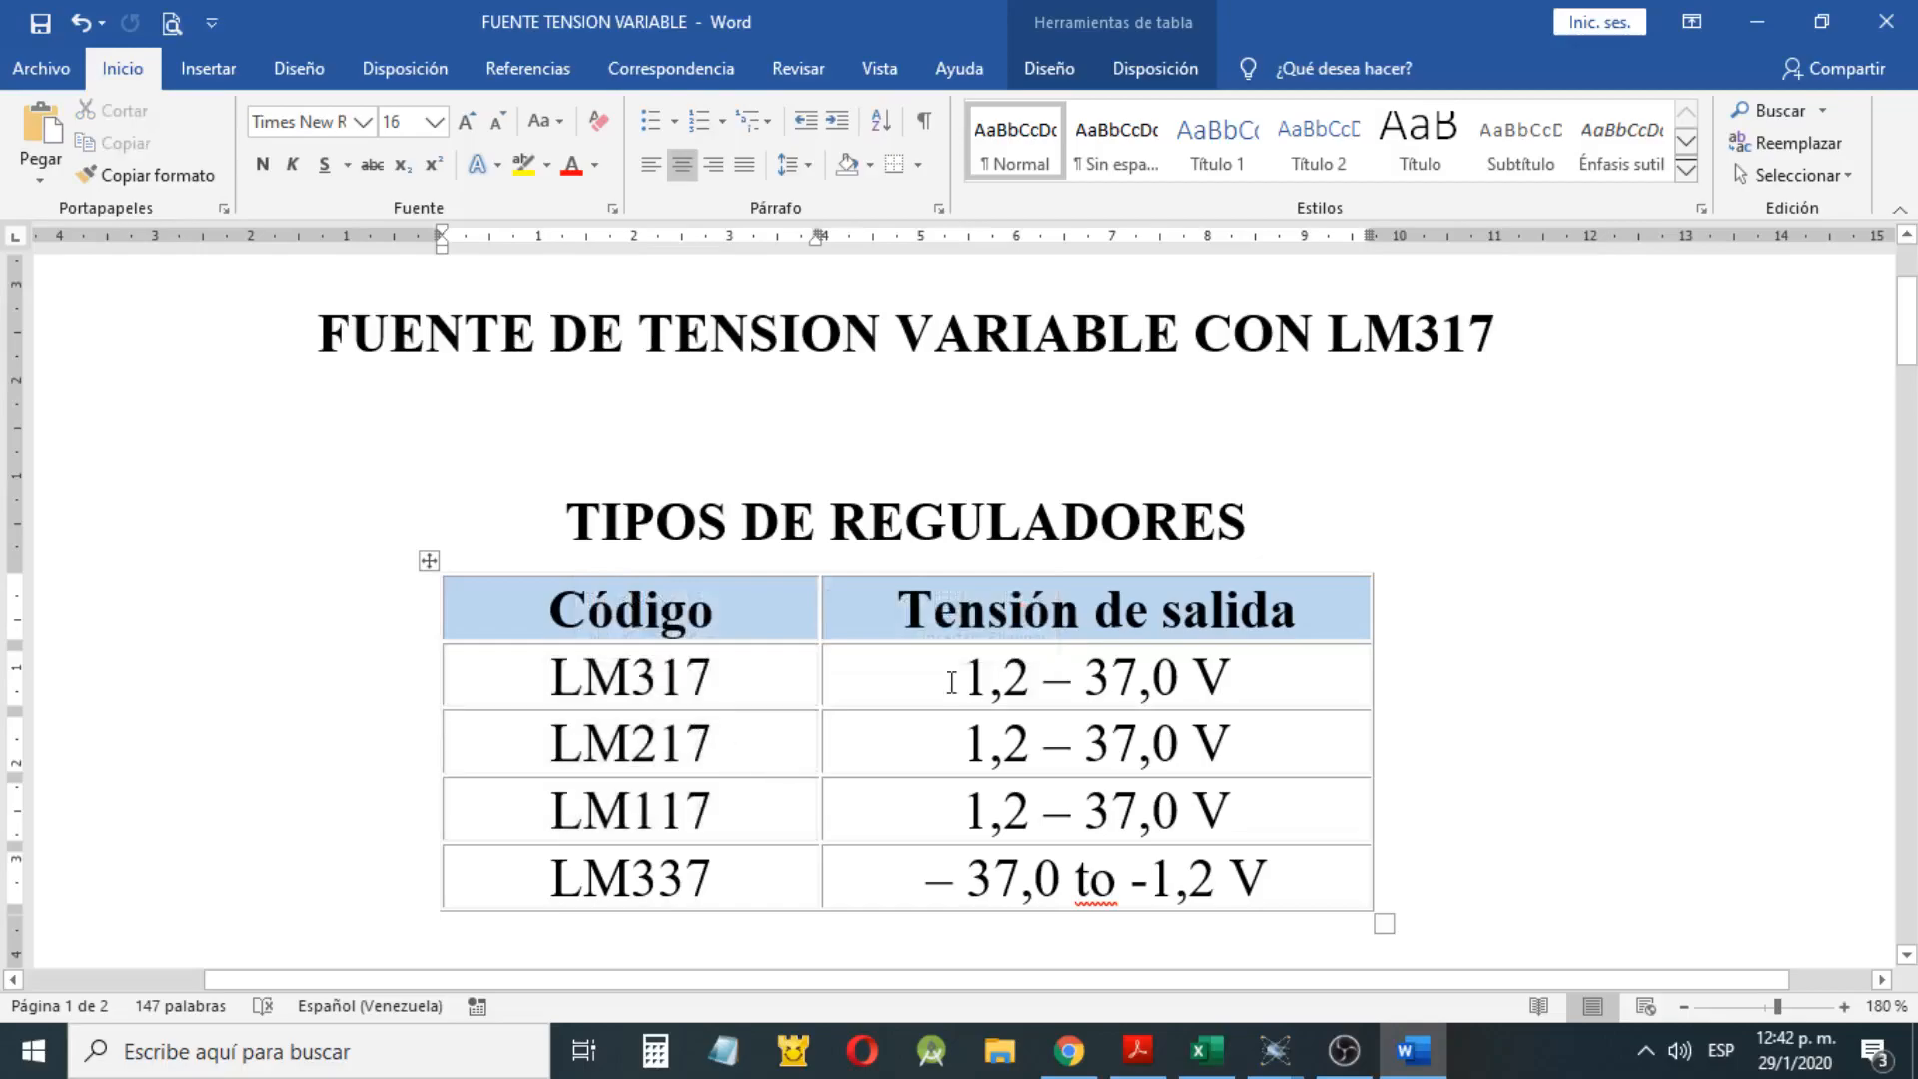
left_click_drag(945, 674, 1246, 675)
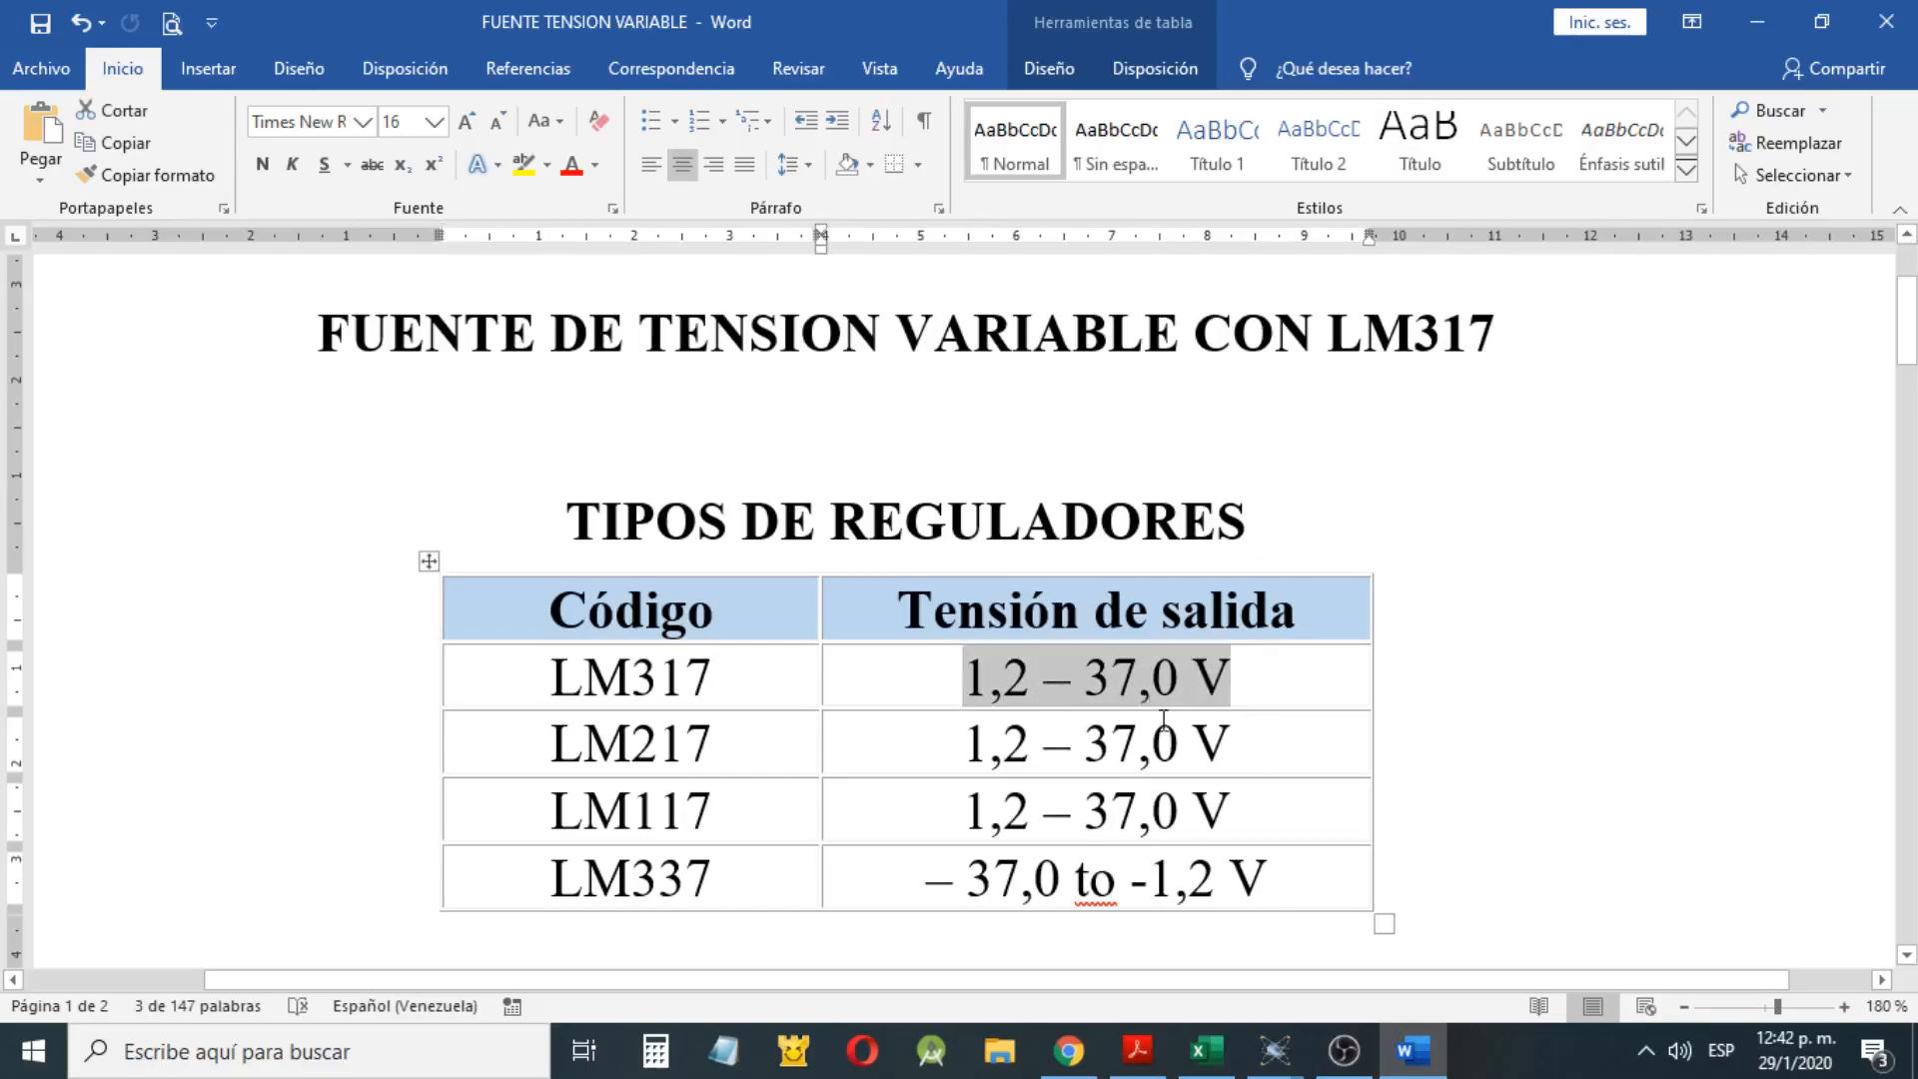
scroll(1170, 724, "down", 5)
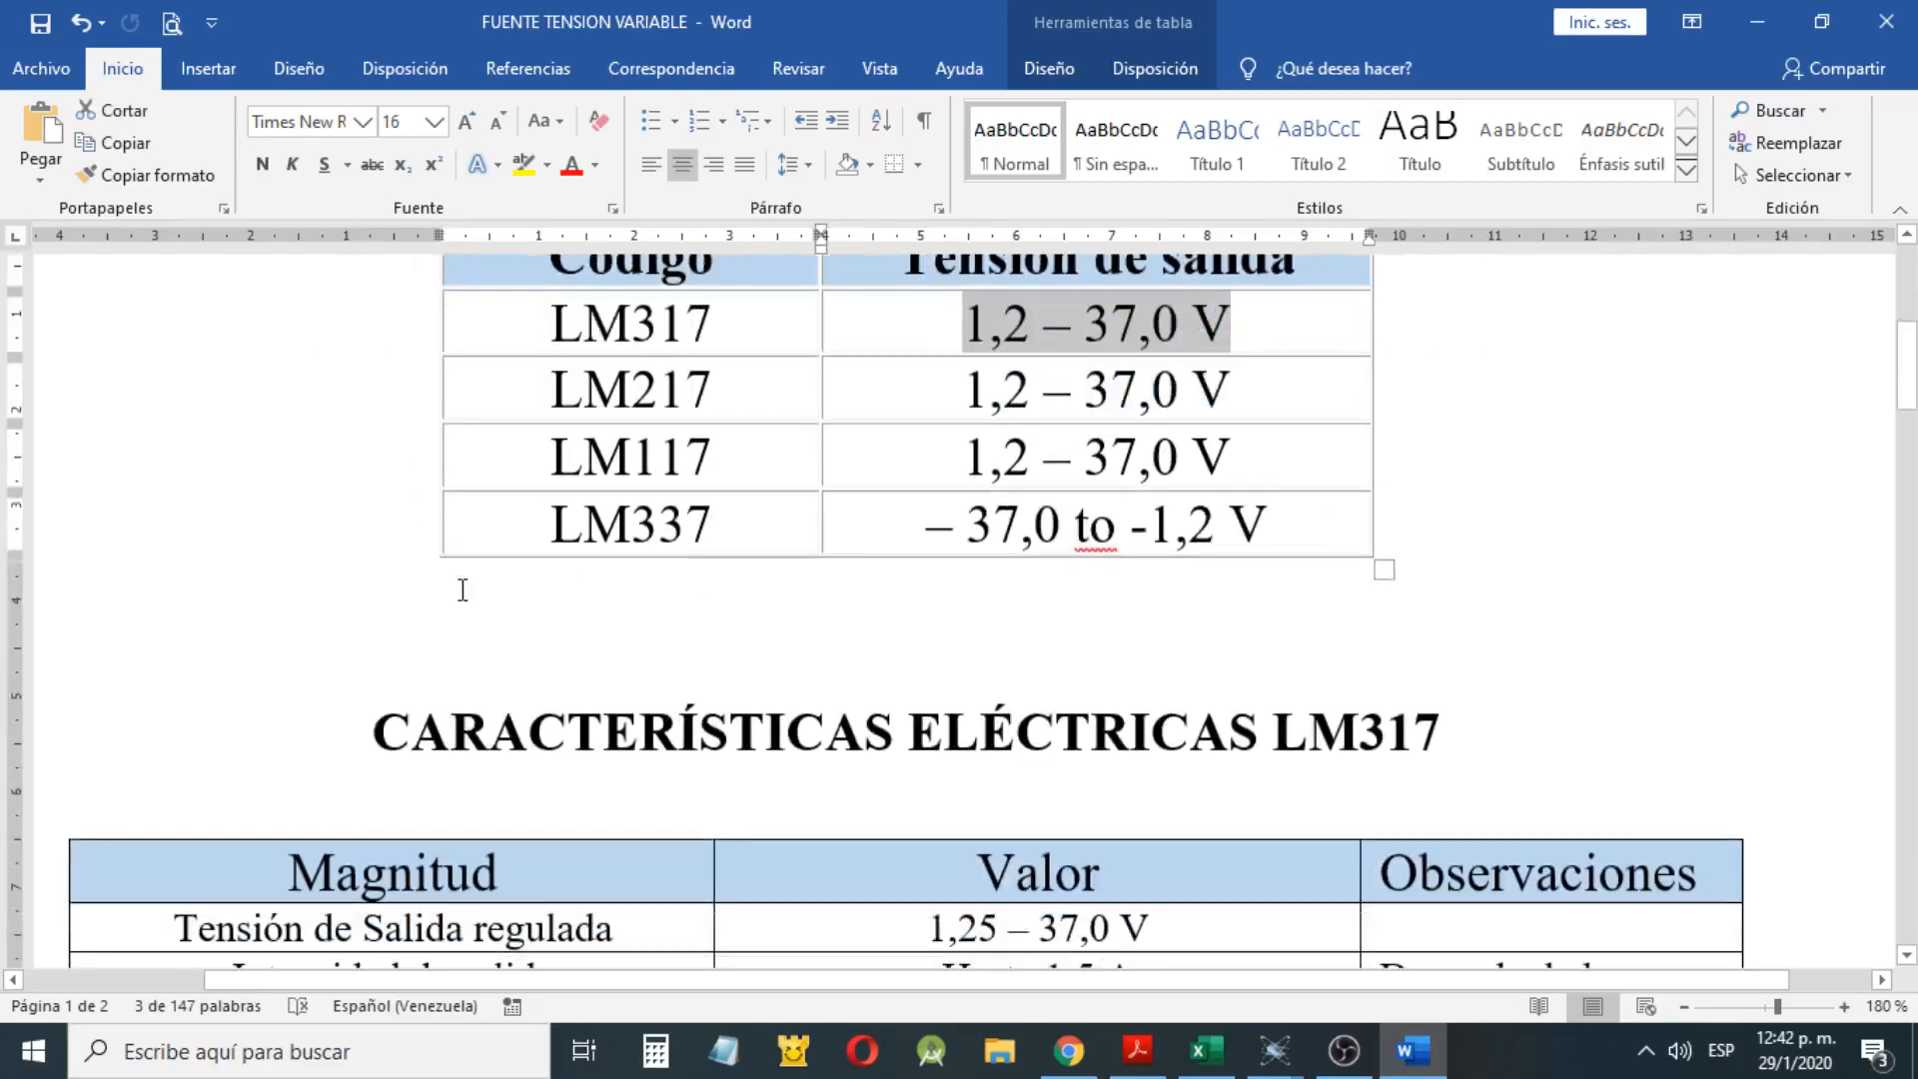
left_click_drag(736, 526, 505, 548)
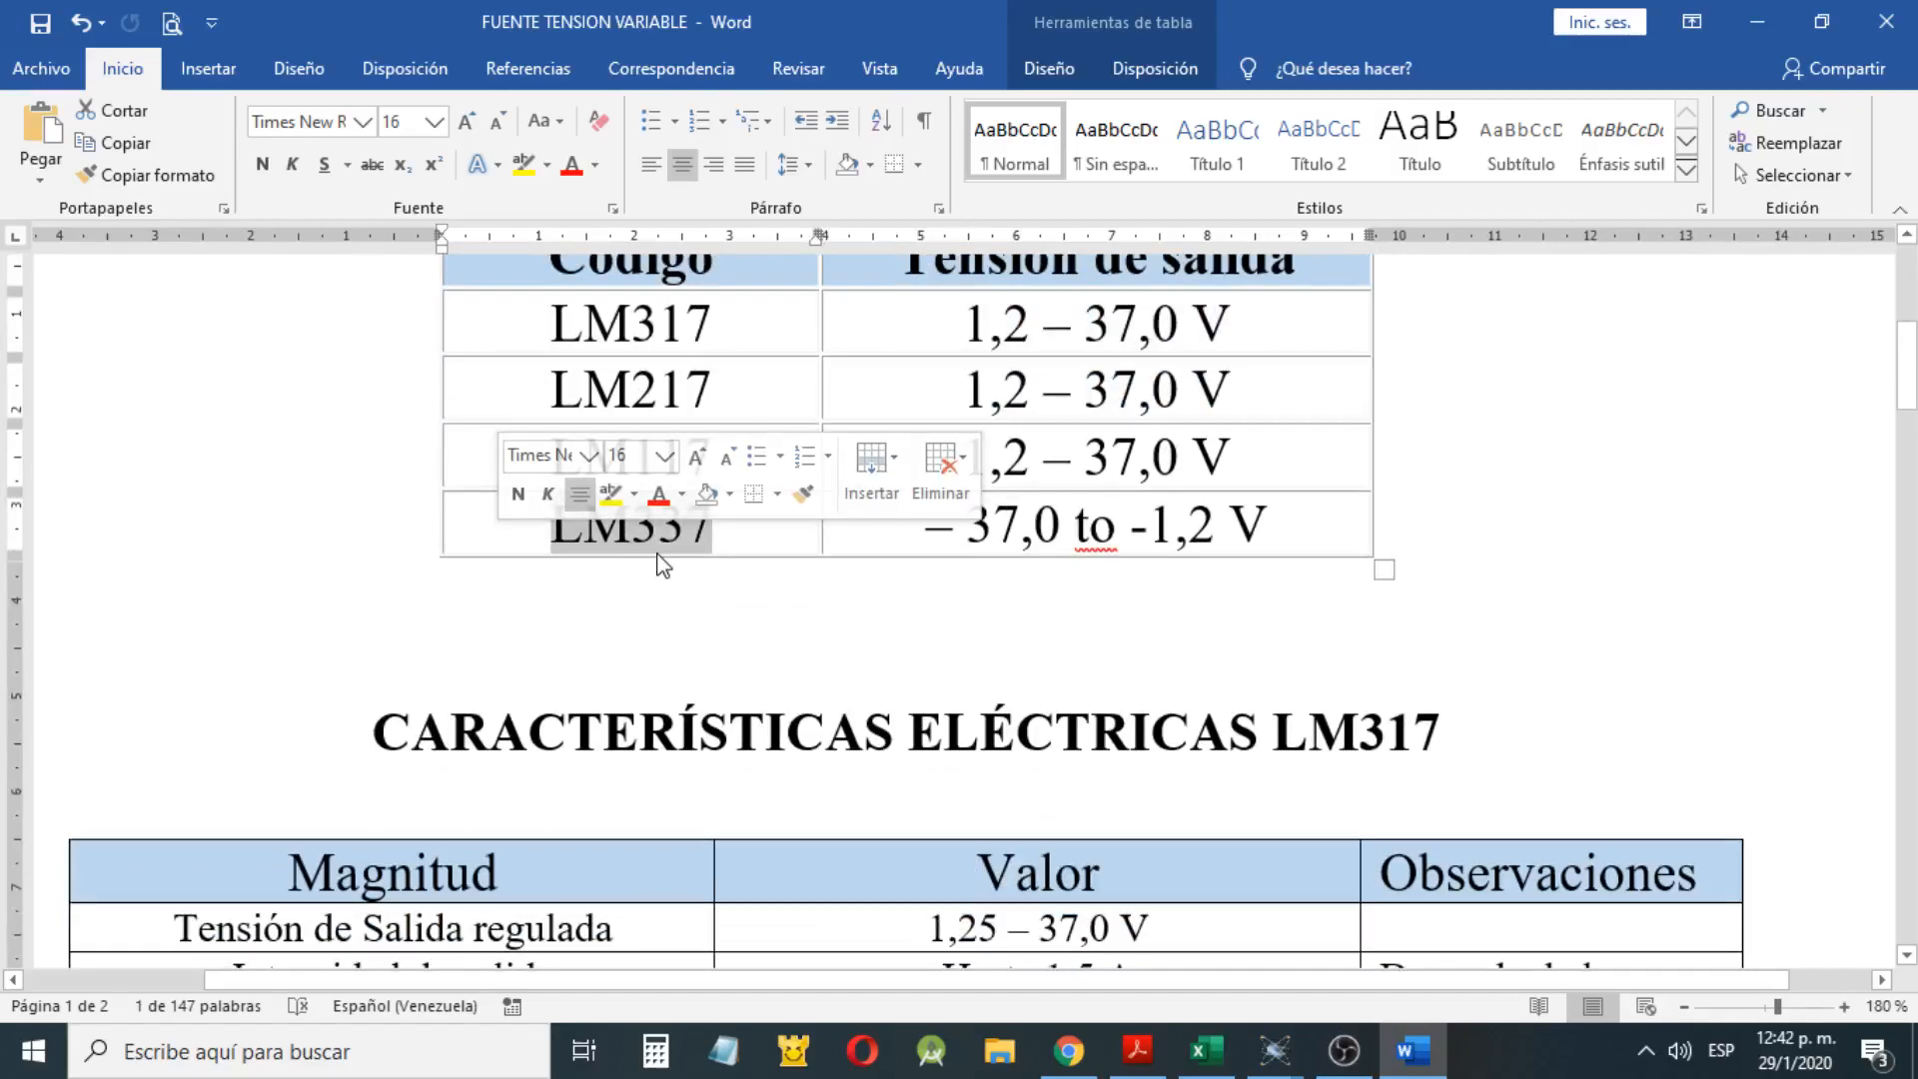
left_click(737, 530)
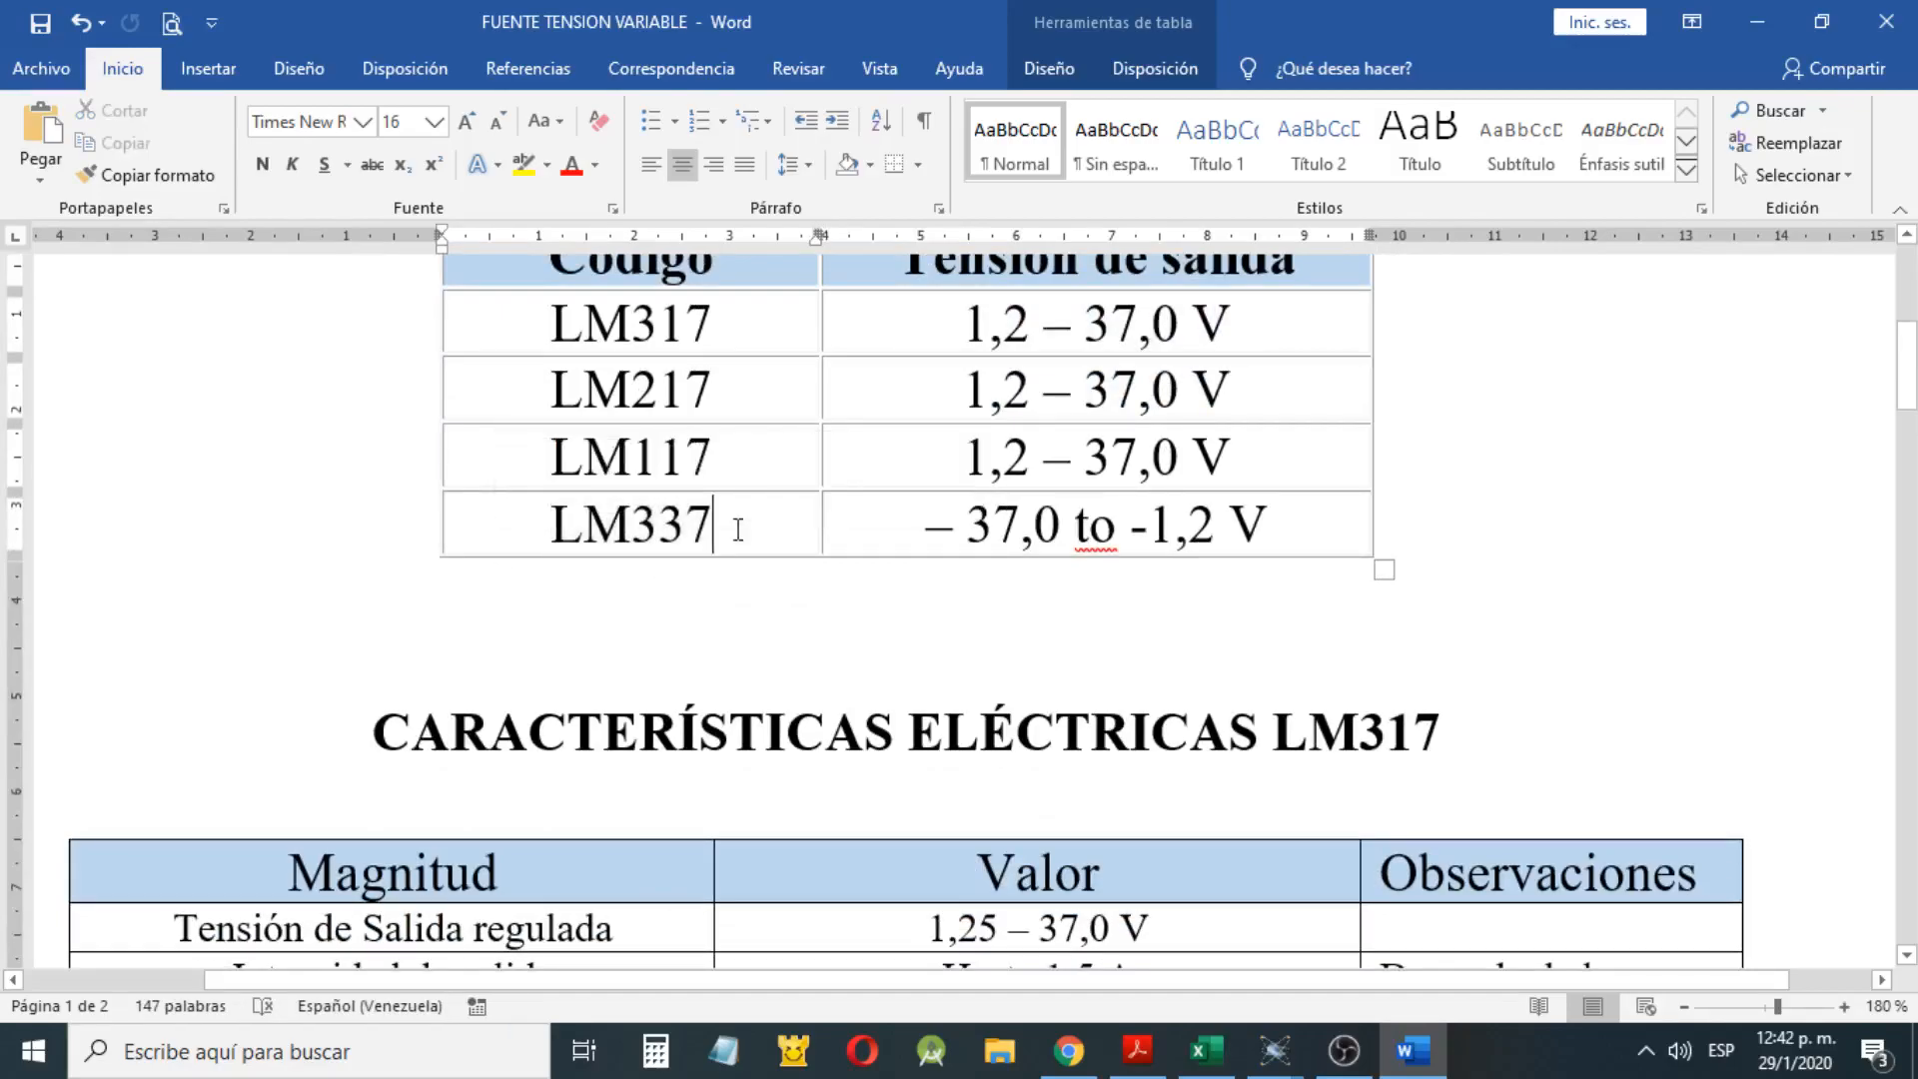
left_click(901, 518)
Review each magnitude and its value in the CARACTERÍSTICAS ELÉCTRICAS LM317 table, from regulated output voltage to maximum power
scroll(903, 531, "down", 5)
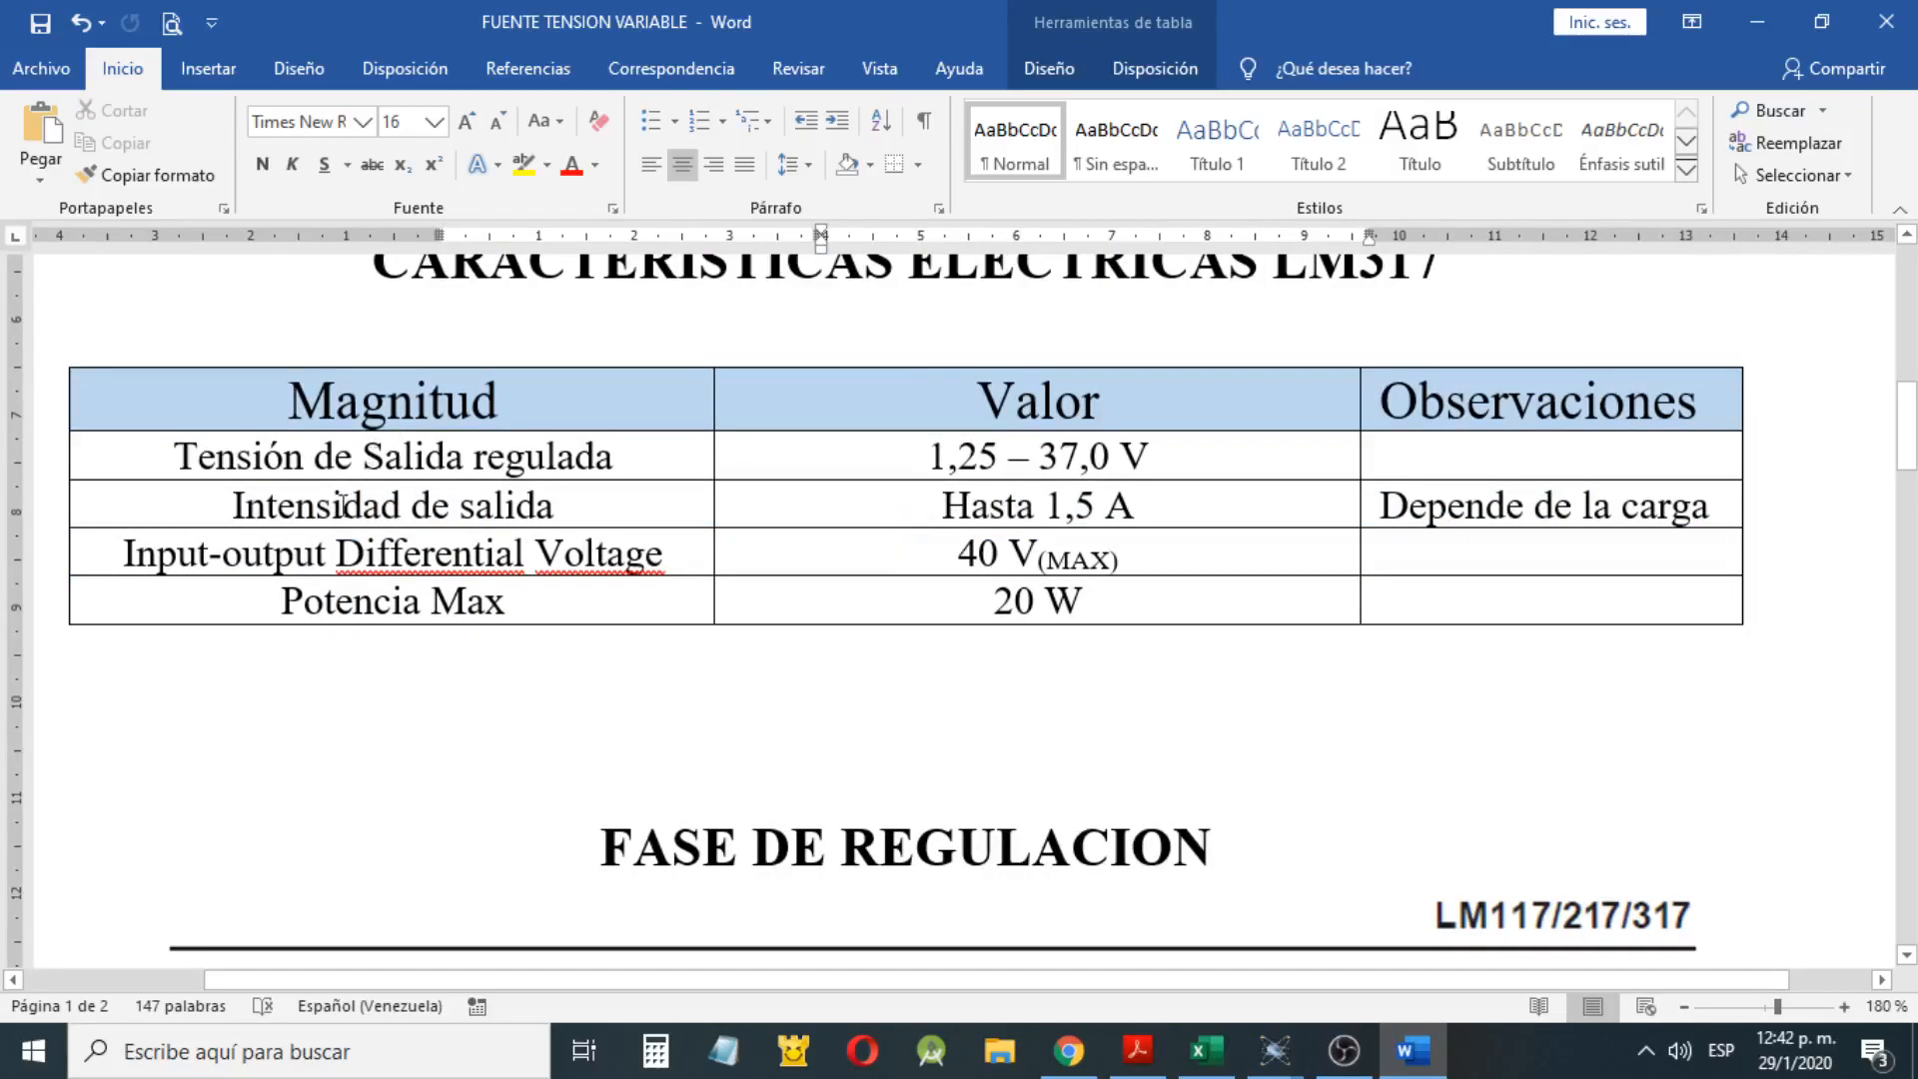
left_click_drag(167, 456, 1127, 457)
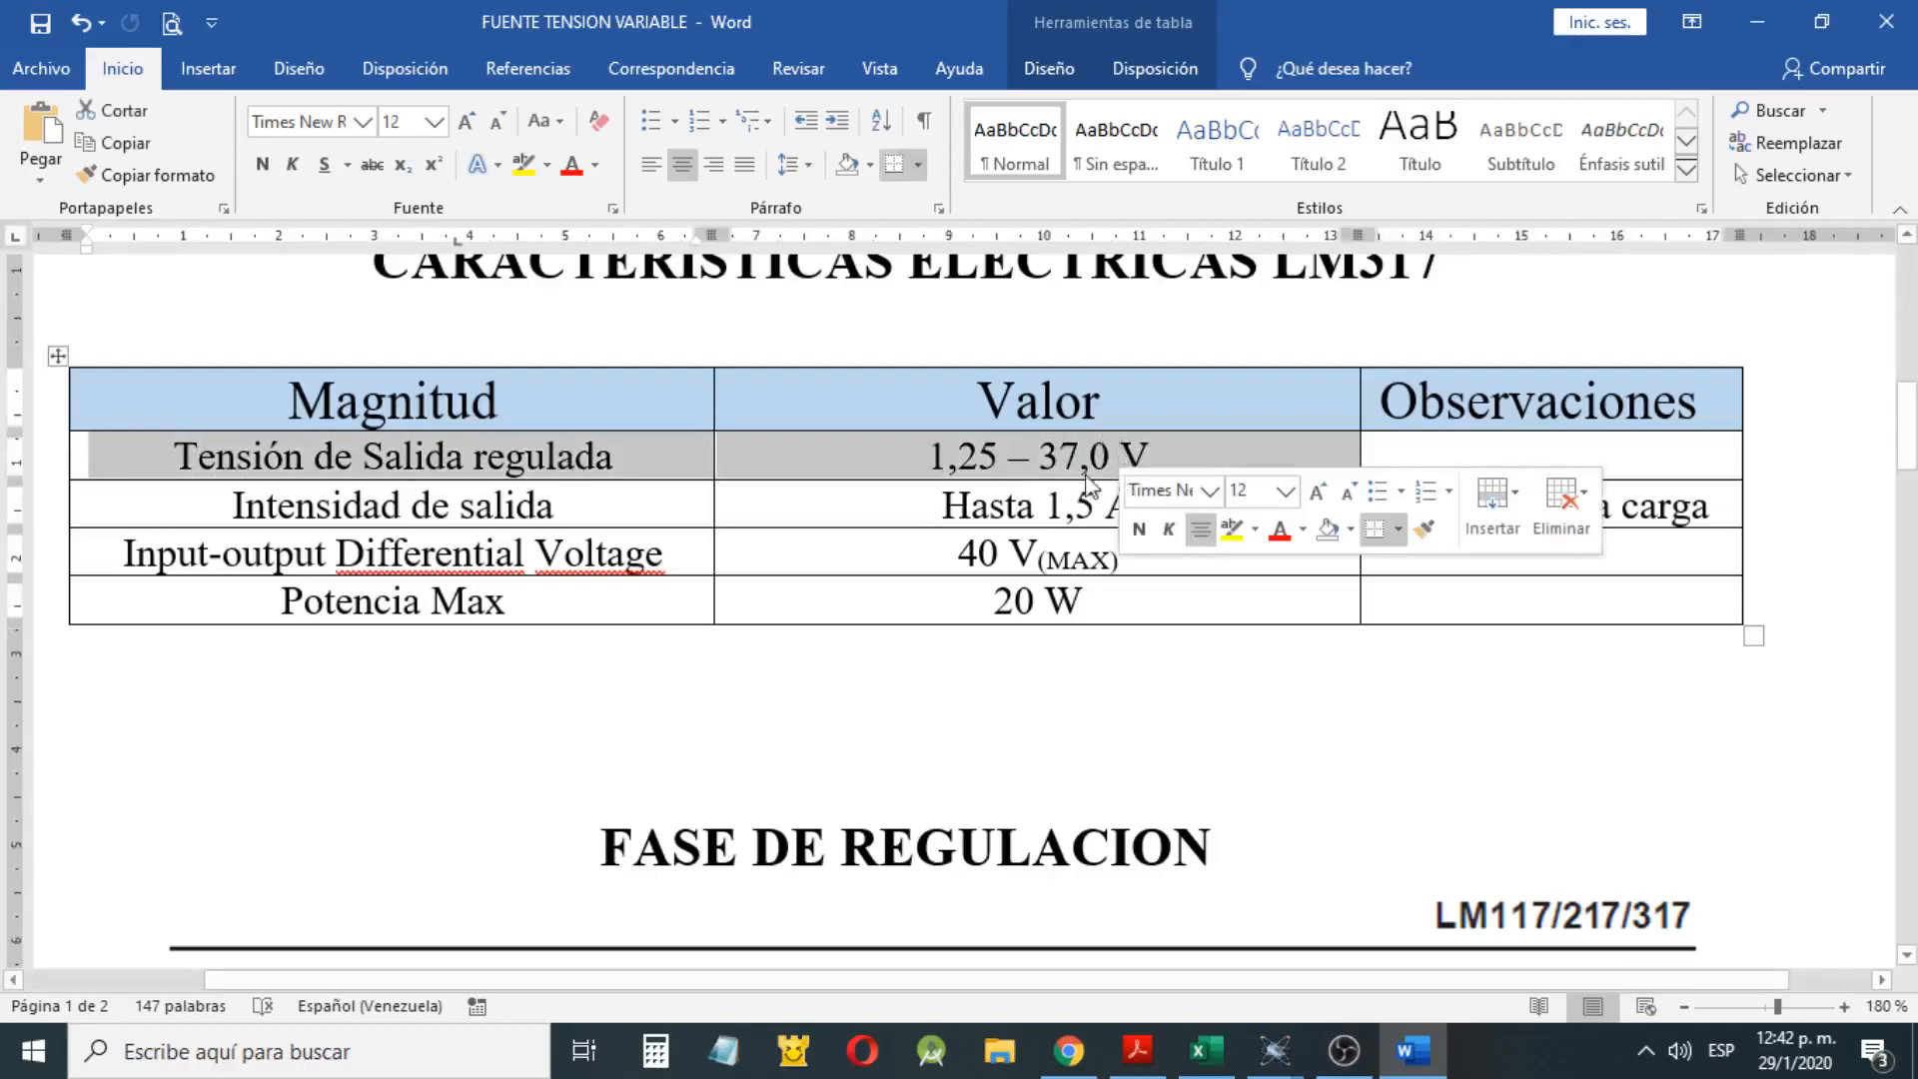
left_click(1001, 461)
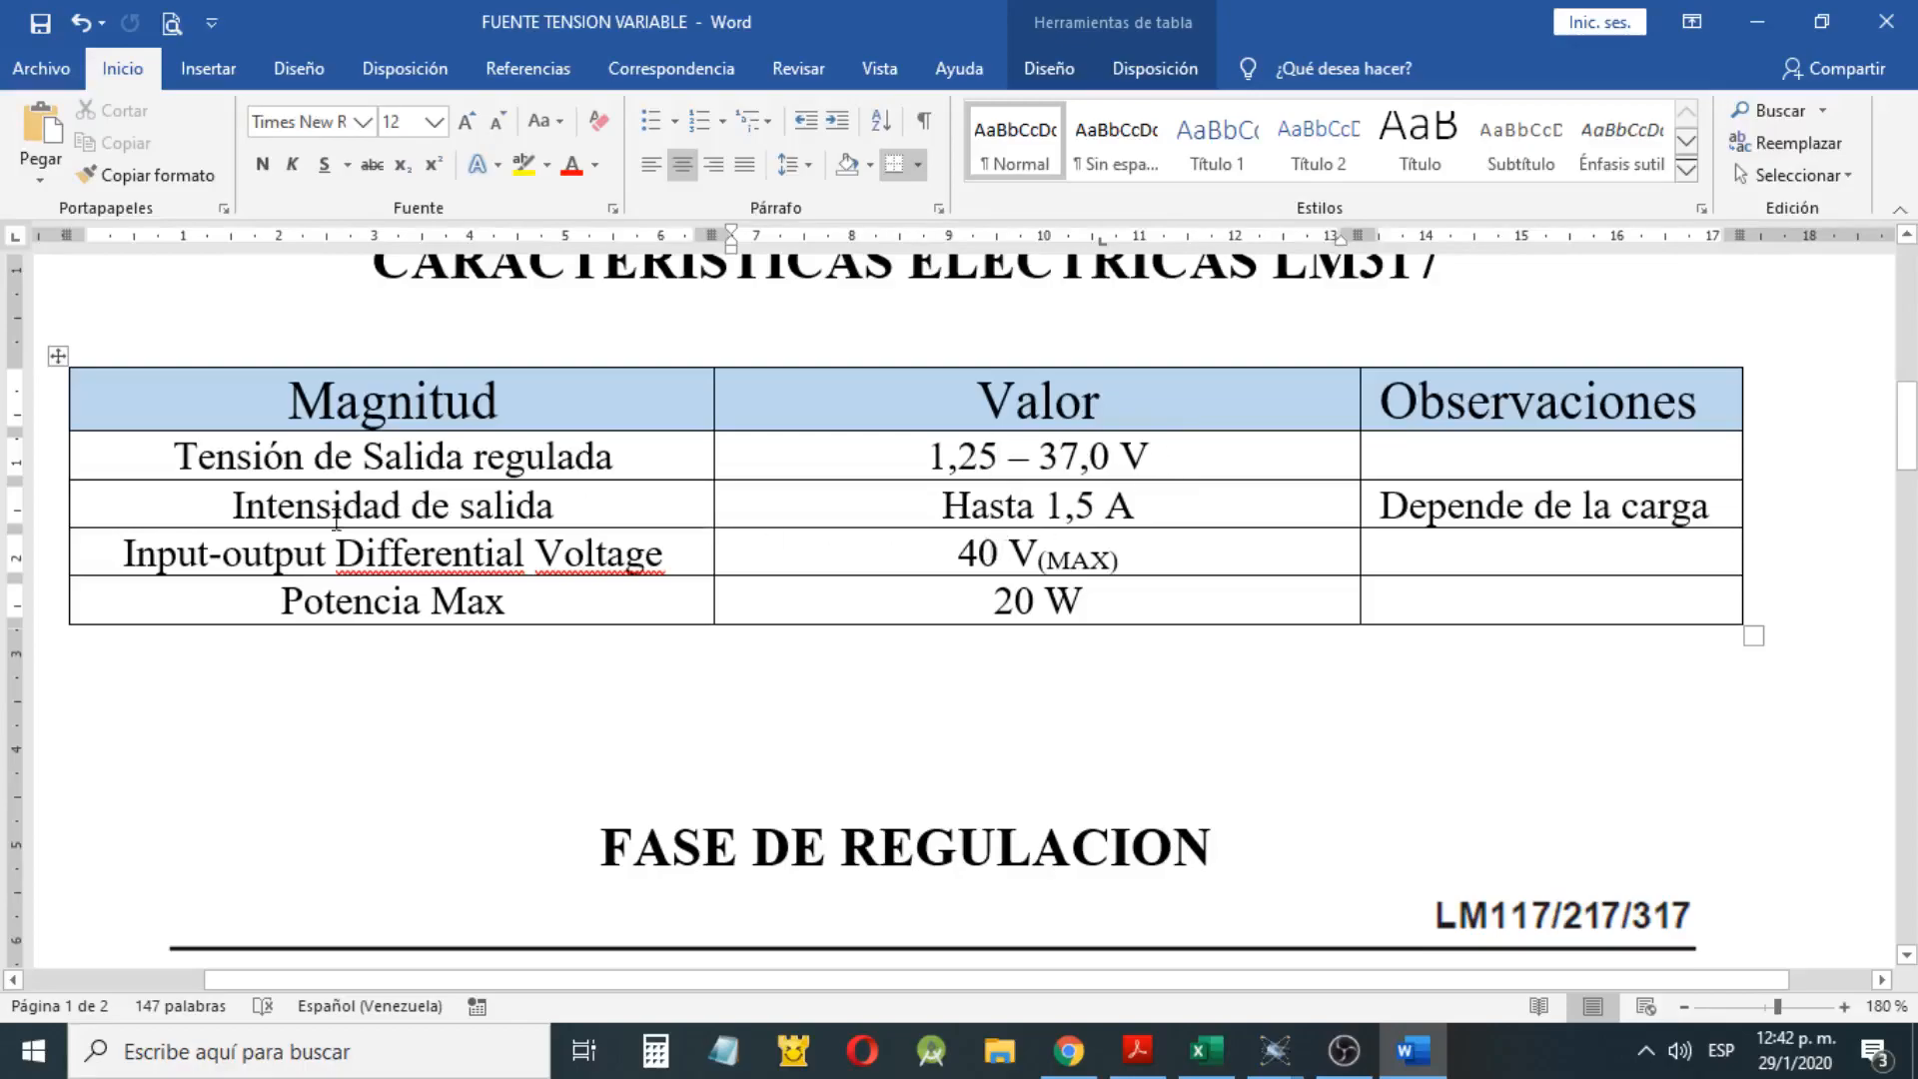
left_click_drag(231, 505, 363, 505)
left_click_drag(612, 515, 620, 518)
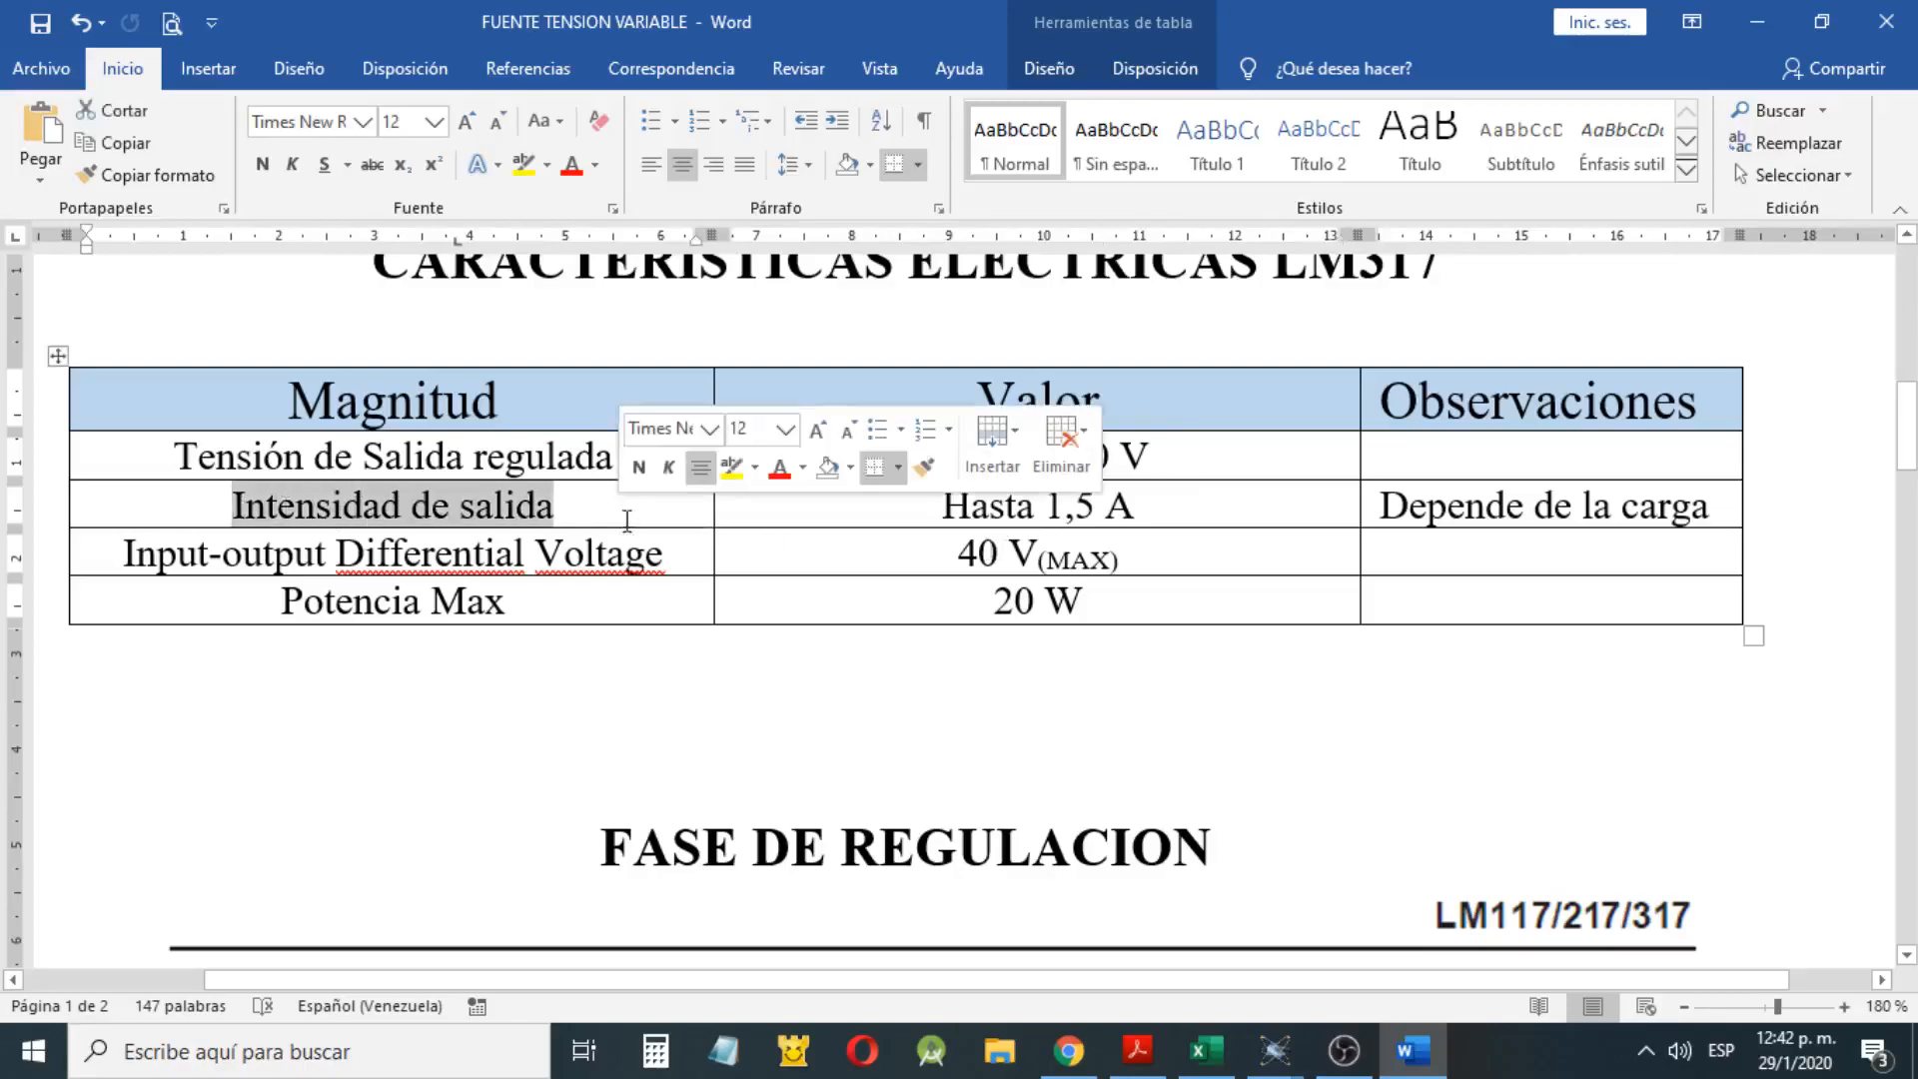
left_click_drag(1166, 502, 941, 504)
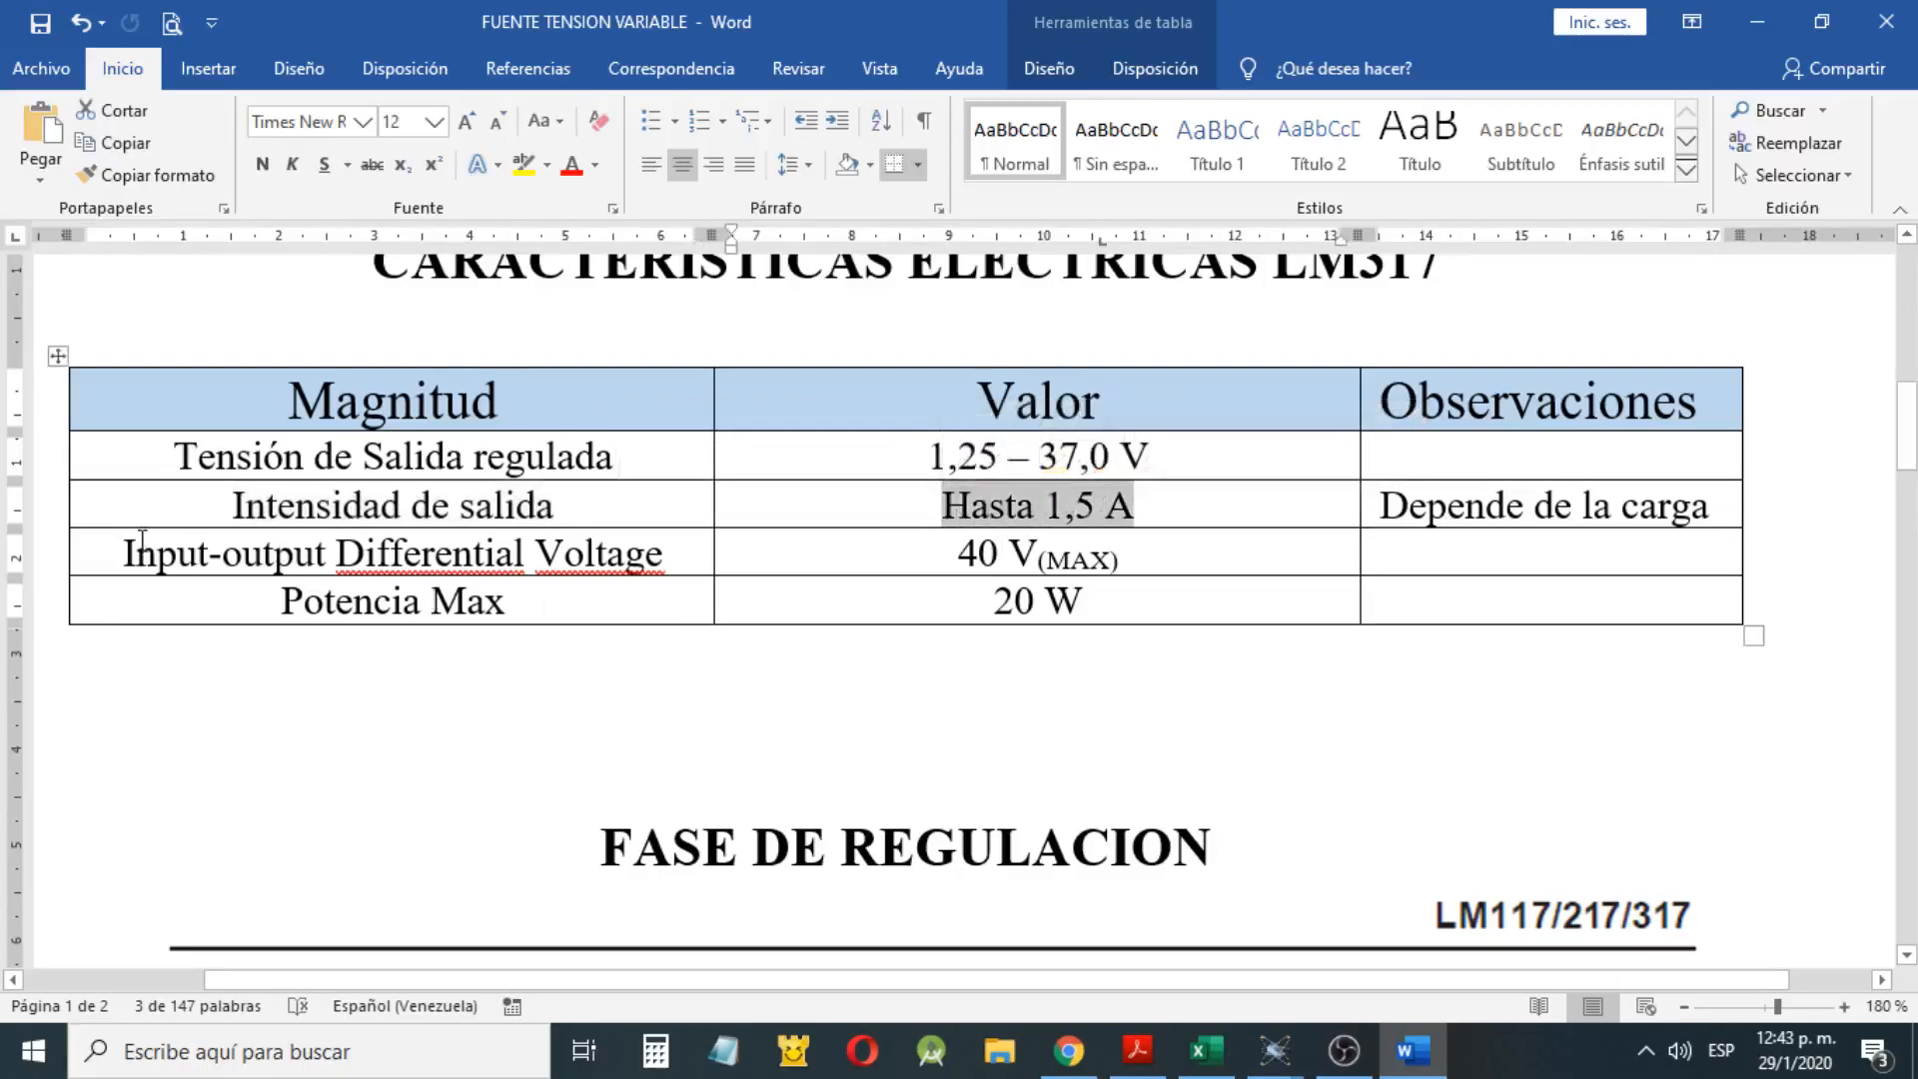
left_click_drag(105, 553, 586, 540)
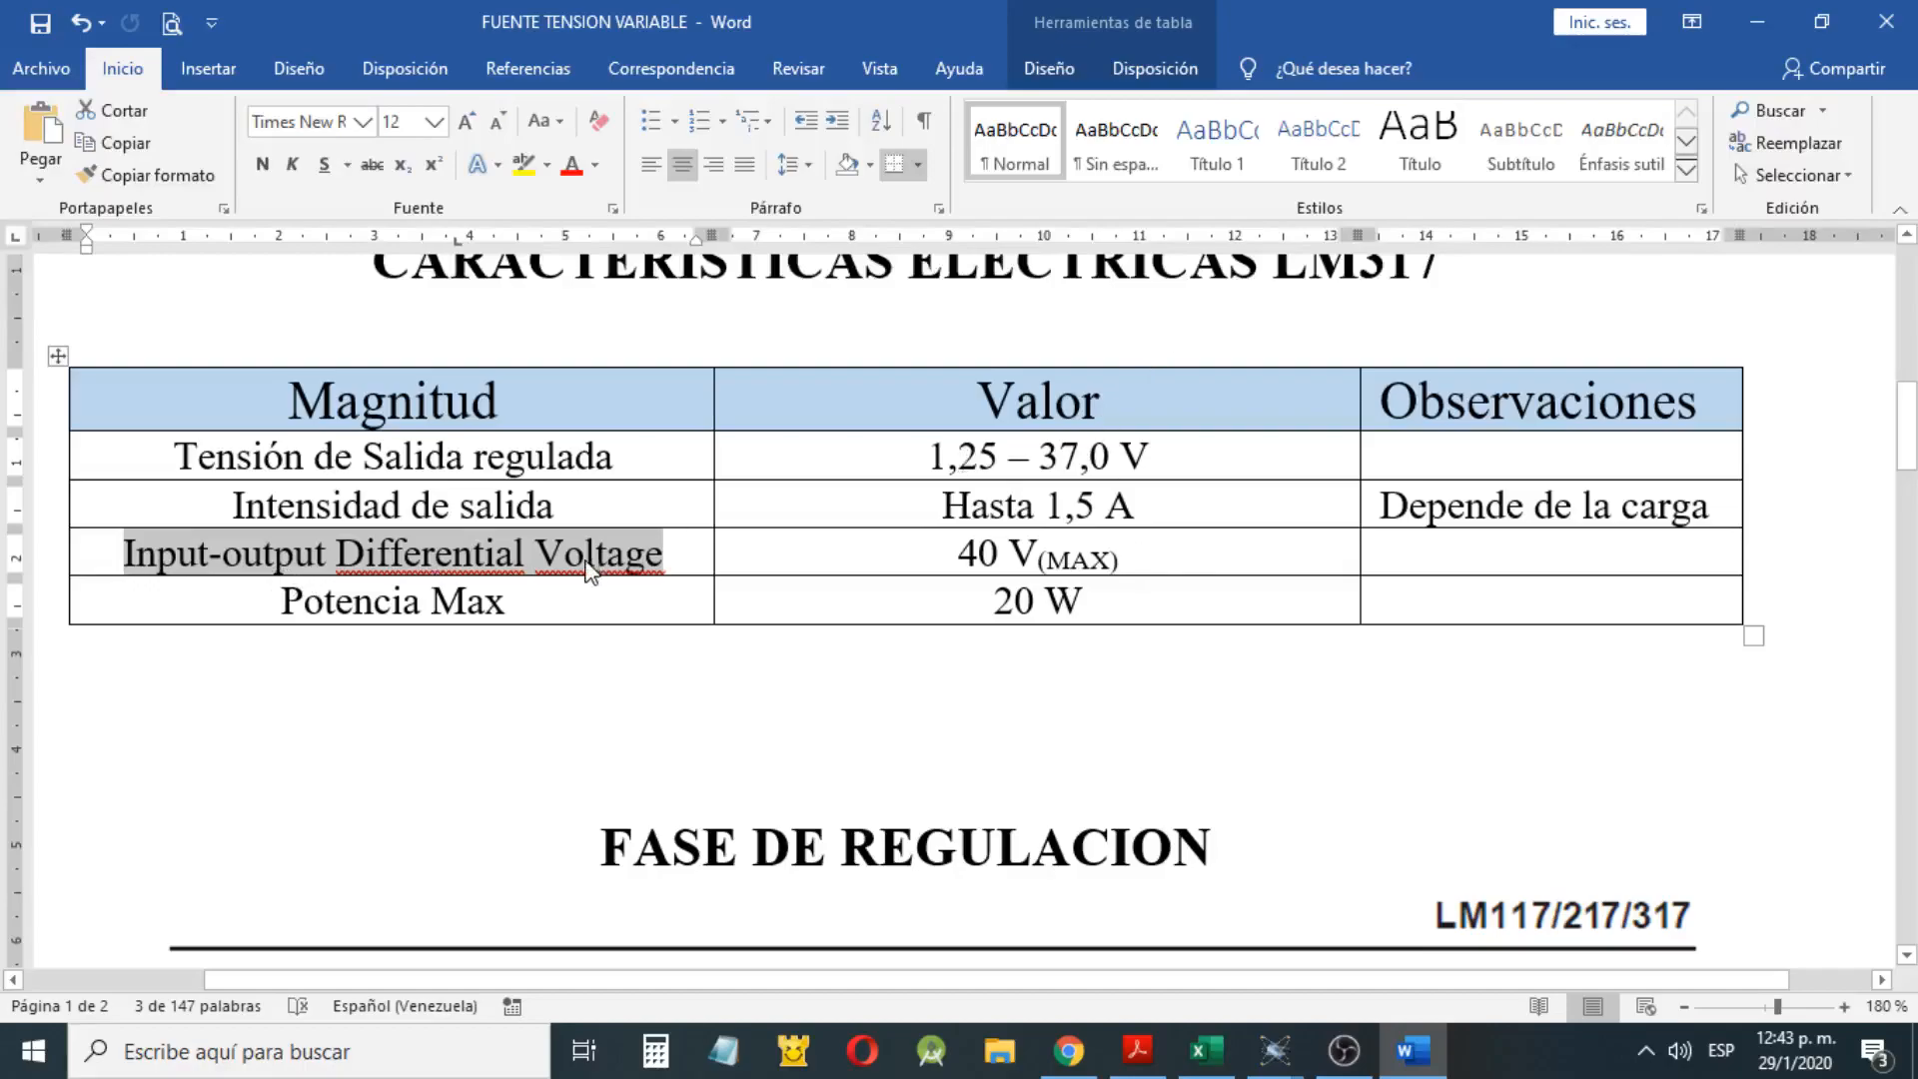
left_click(961, 550)
left_click_drag(960, 551, 1039, 552)
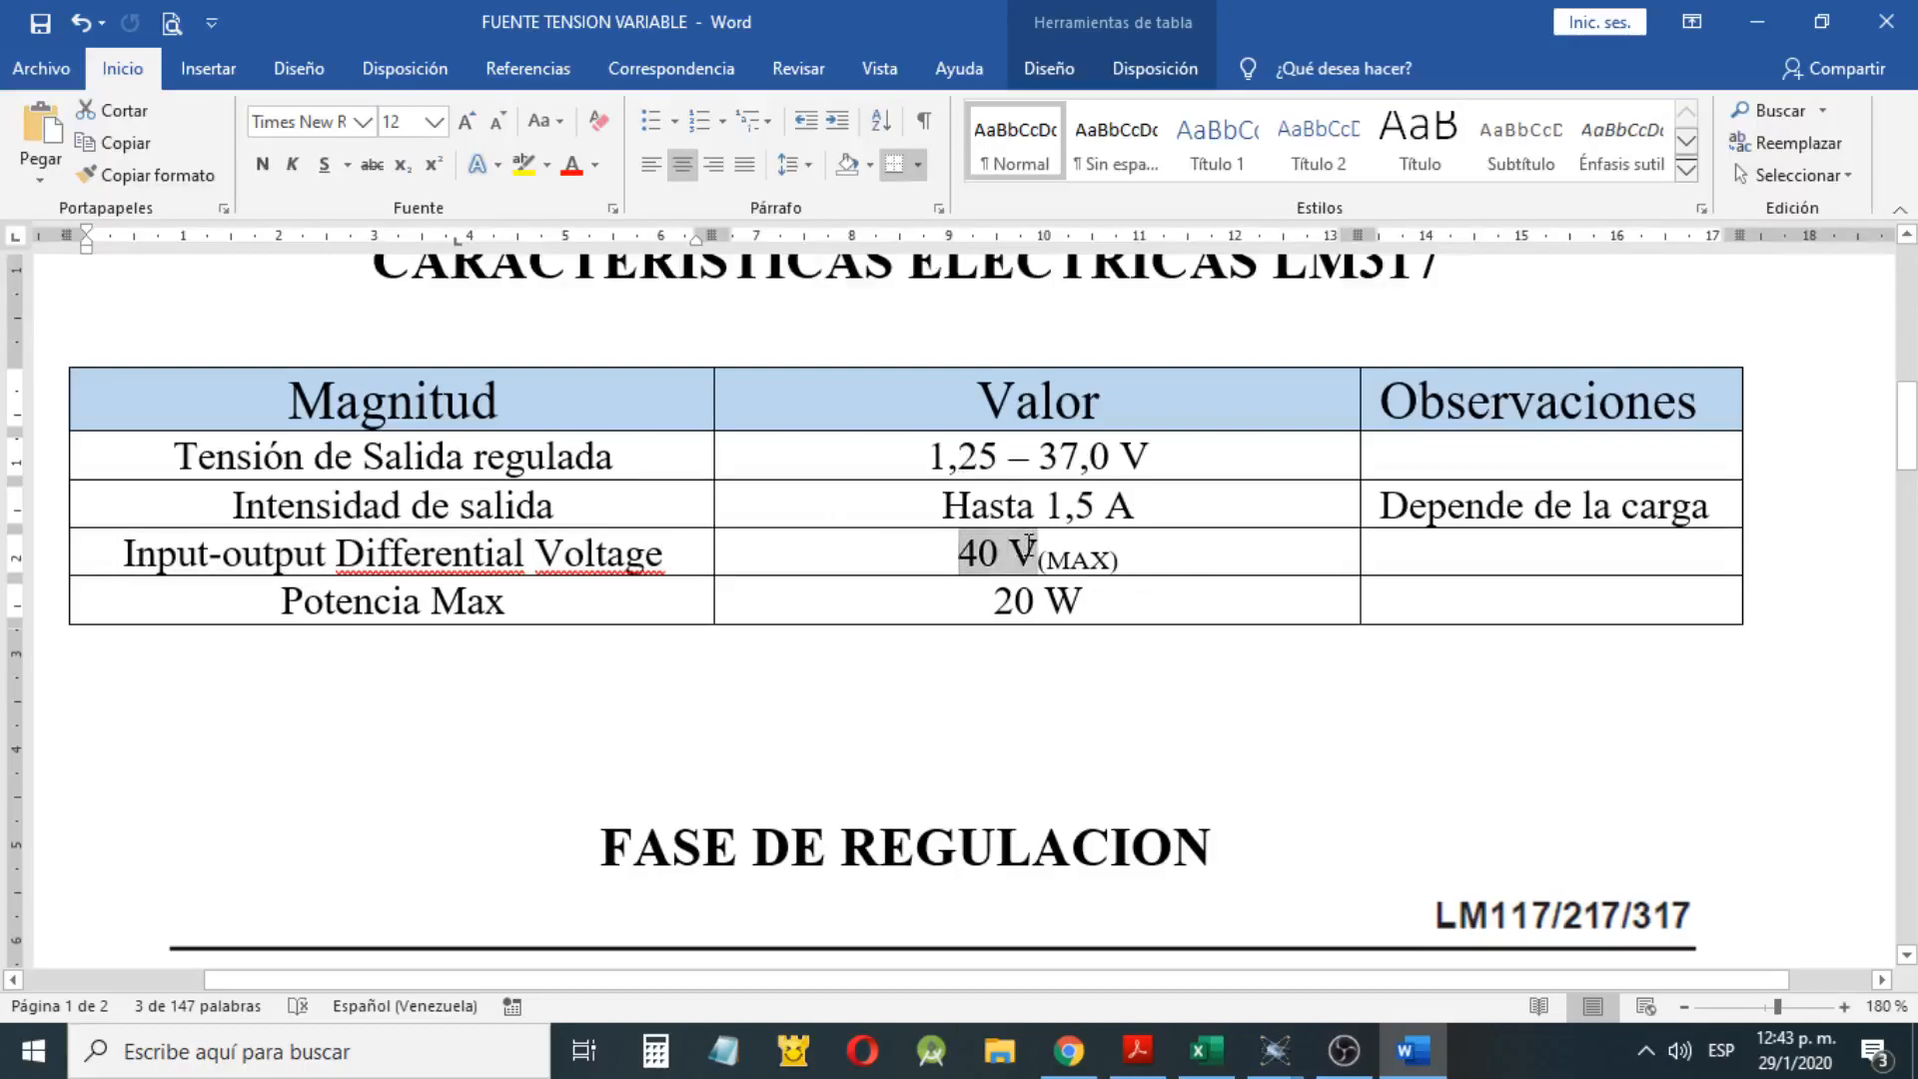
left_click_drag(267, 595, 509, 599)
left_click_drag(991, 599, 1091, 601)
Examine the basic adjustable regulator diagram under FASE DE REGULACION and the output voltage formulas that follow it
scroll(1079, 606, "down", 5)
scroll(1079, 607, "down", 2)
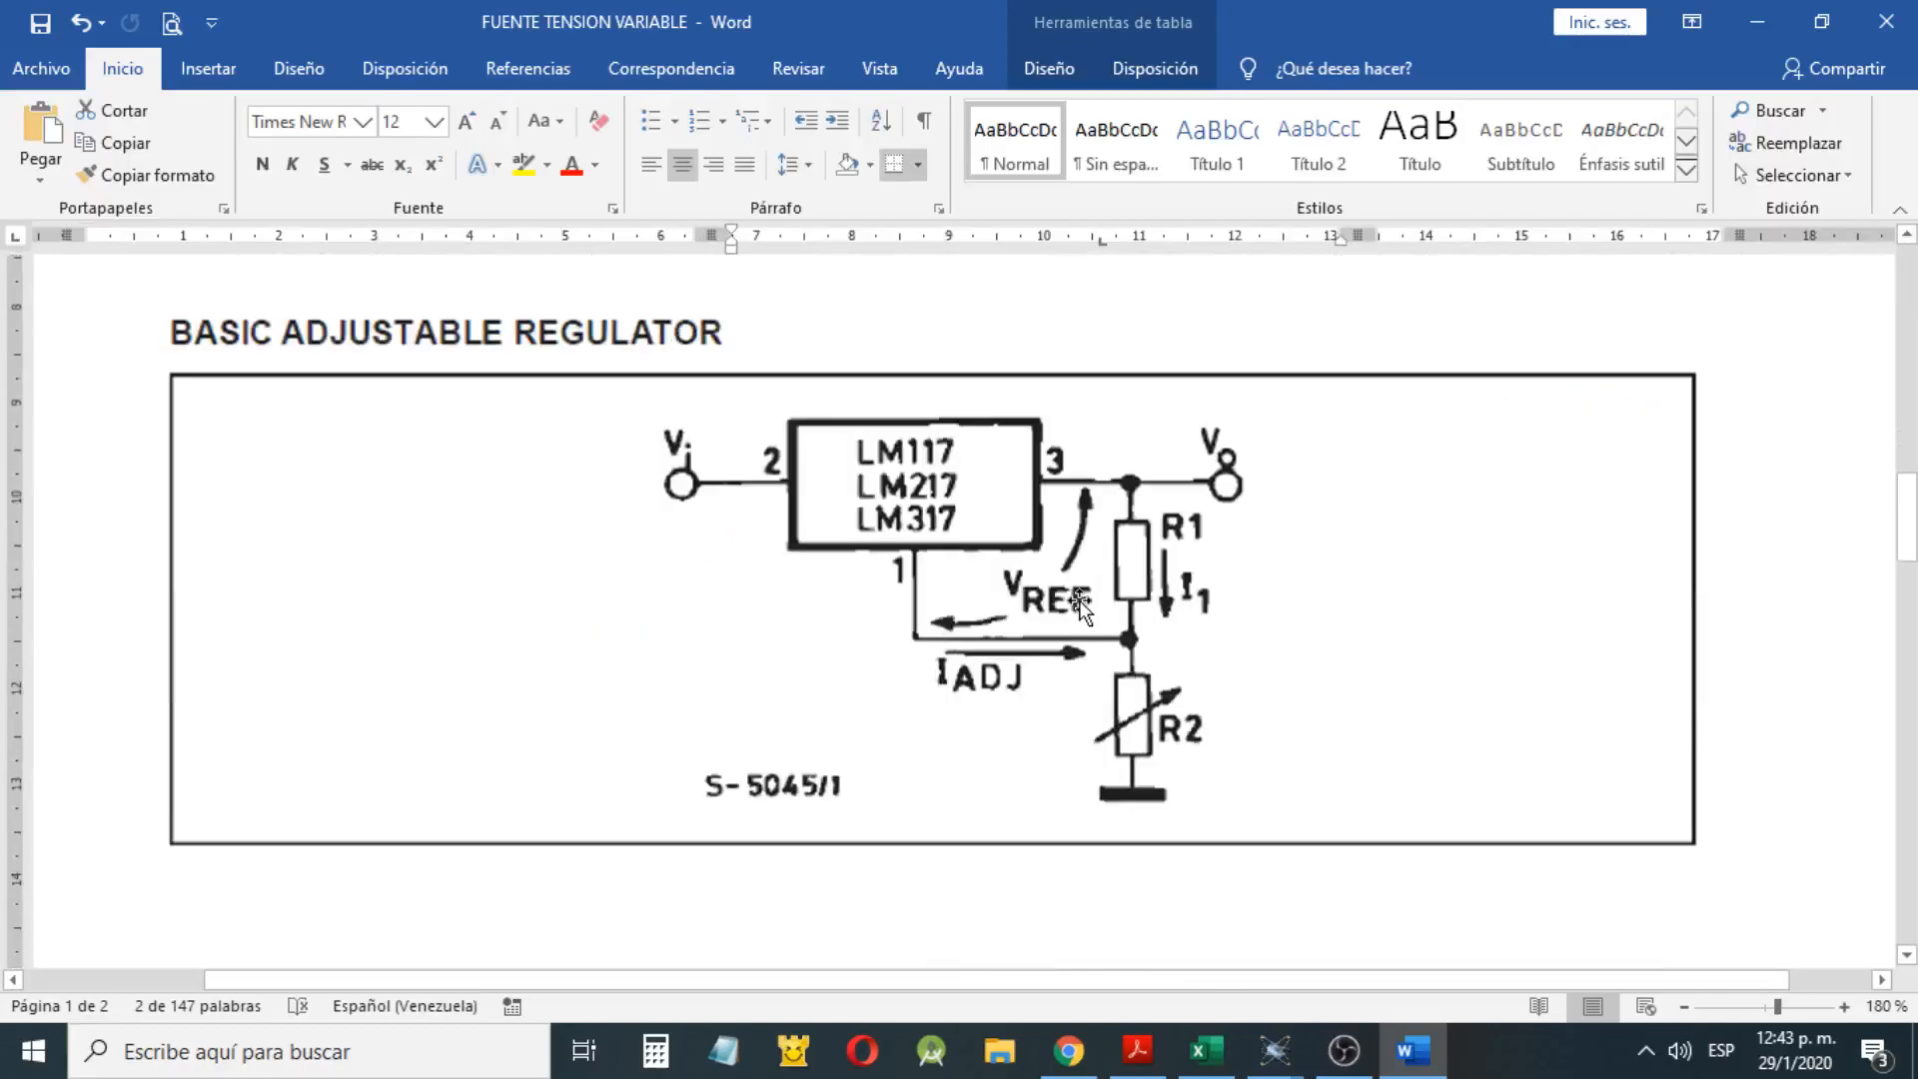
scroll(1080, 599, "up", 2)
scroll(1079, 600, "down", 1)
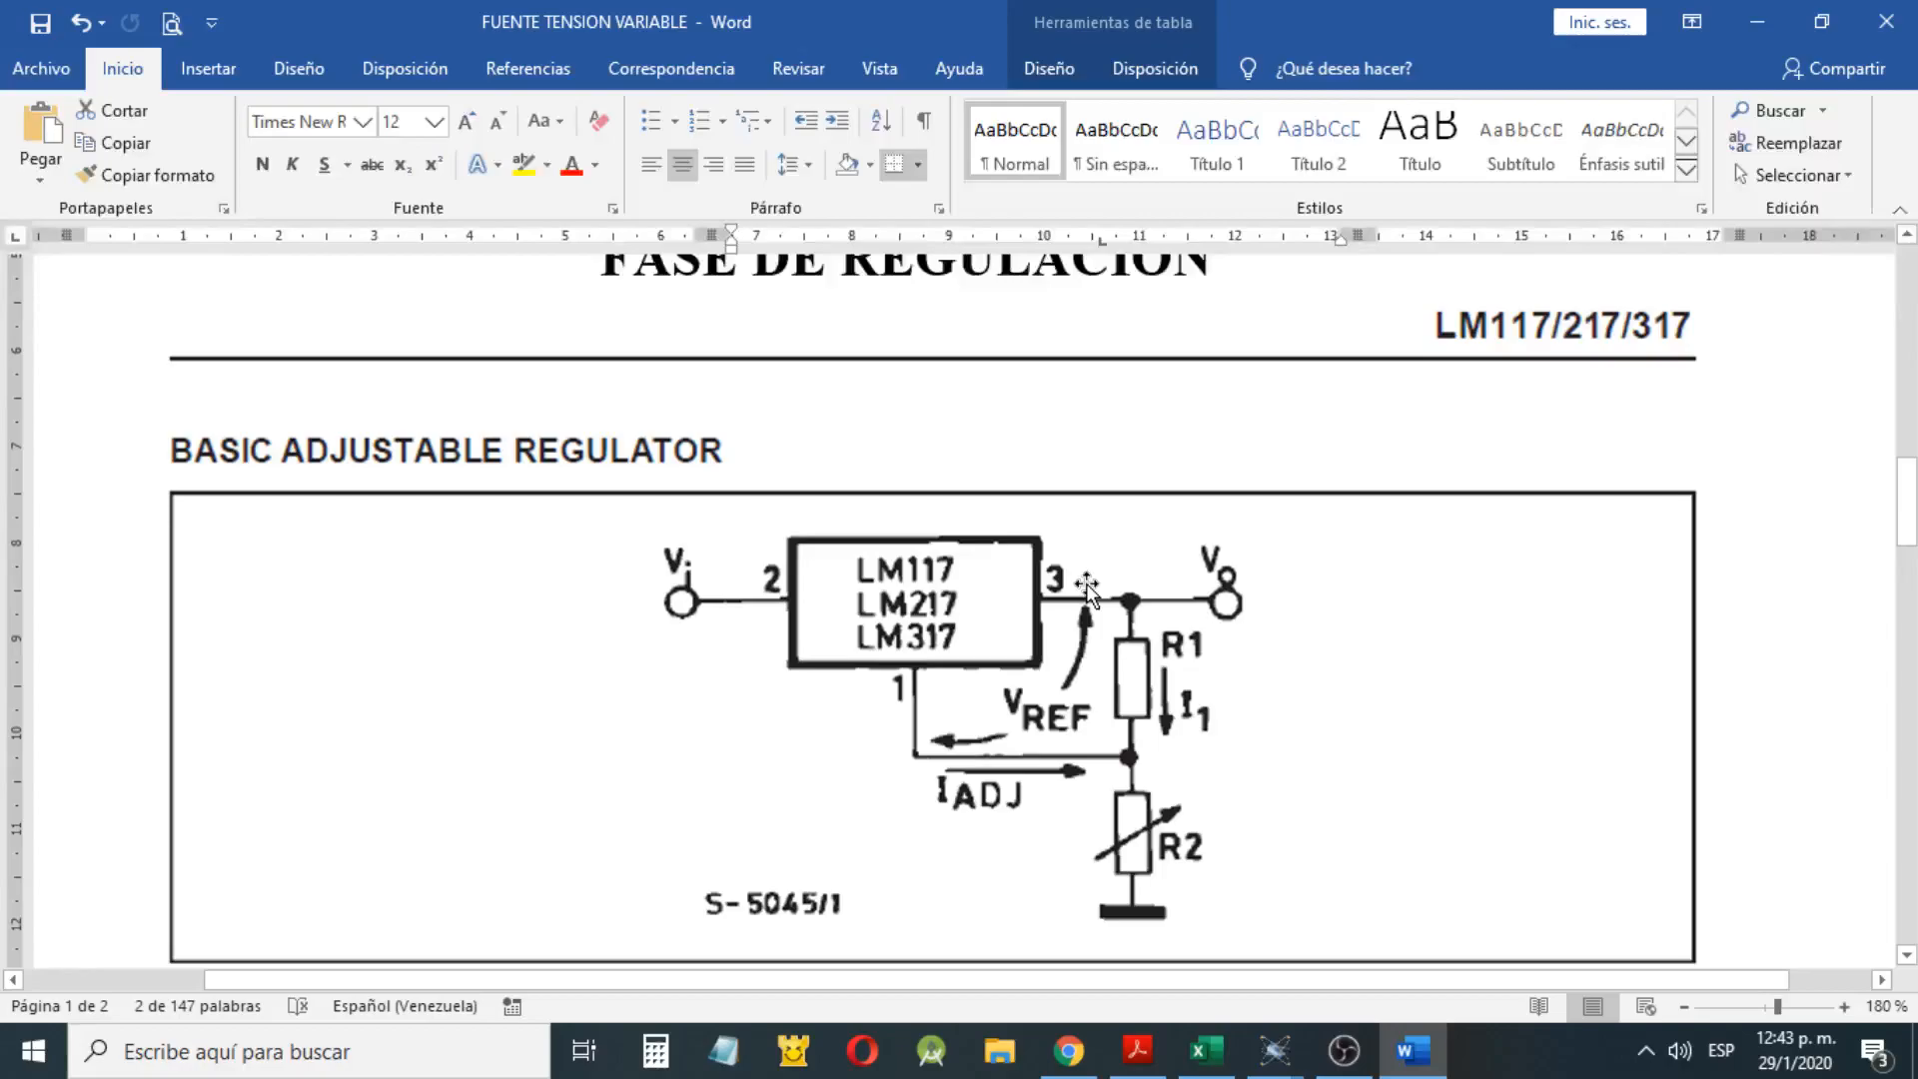
scroll(1087, 589, "down", 10)
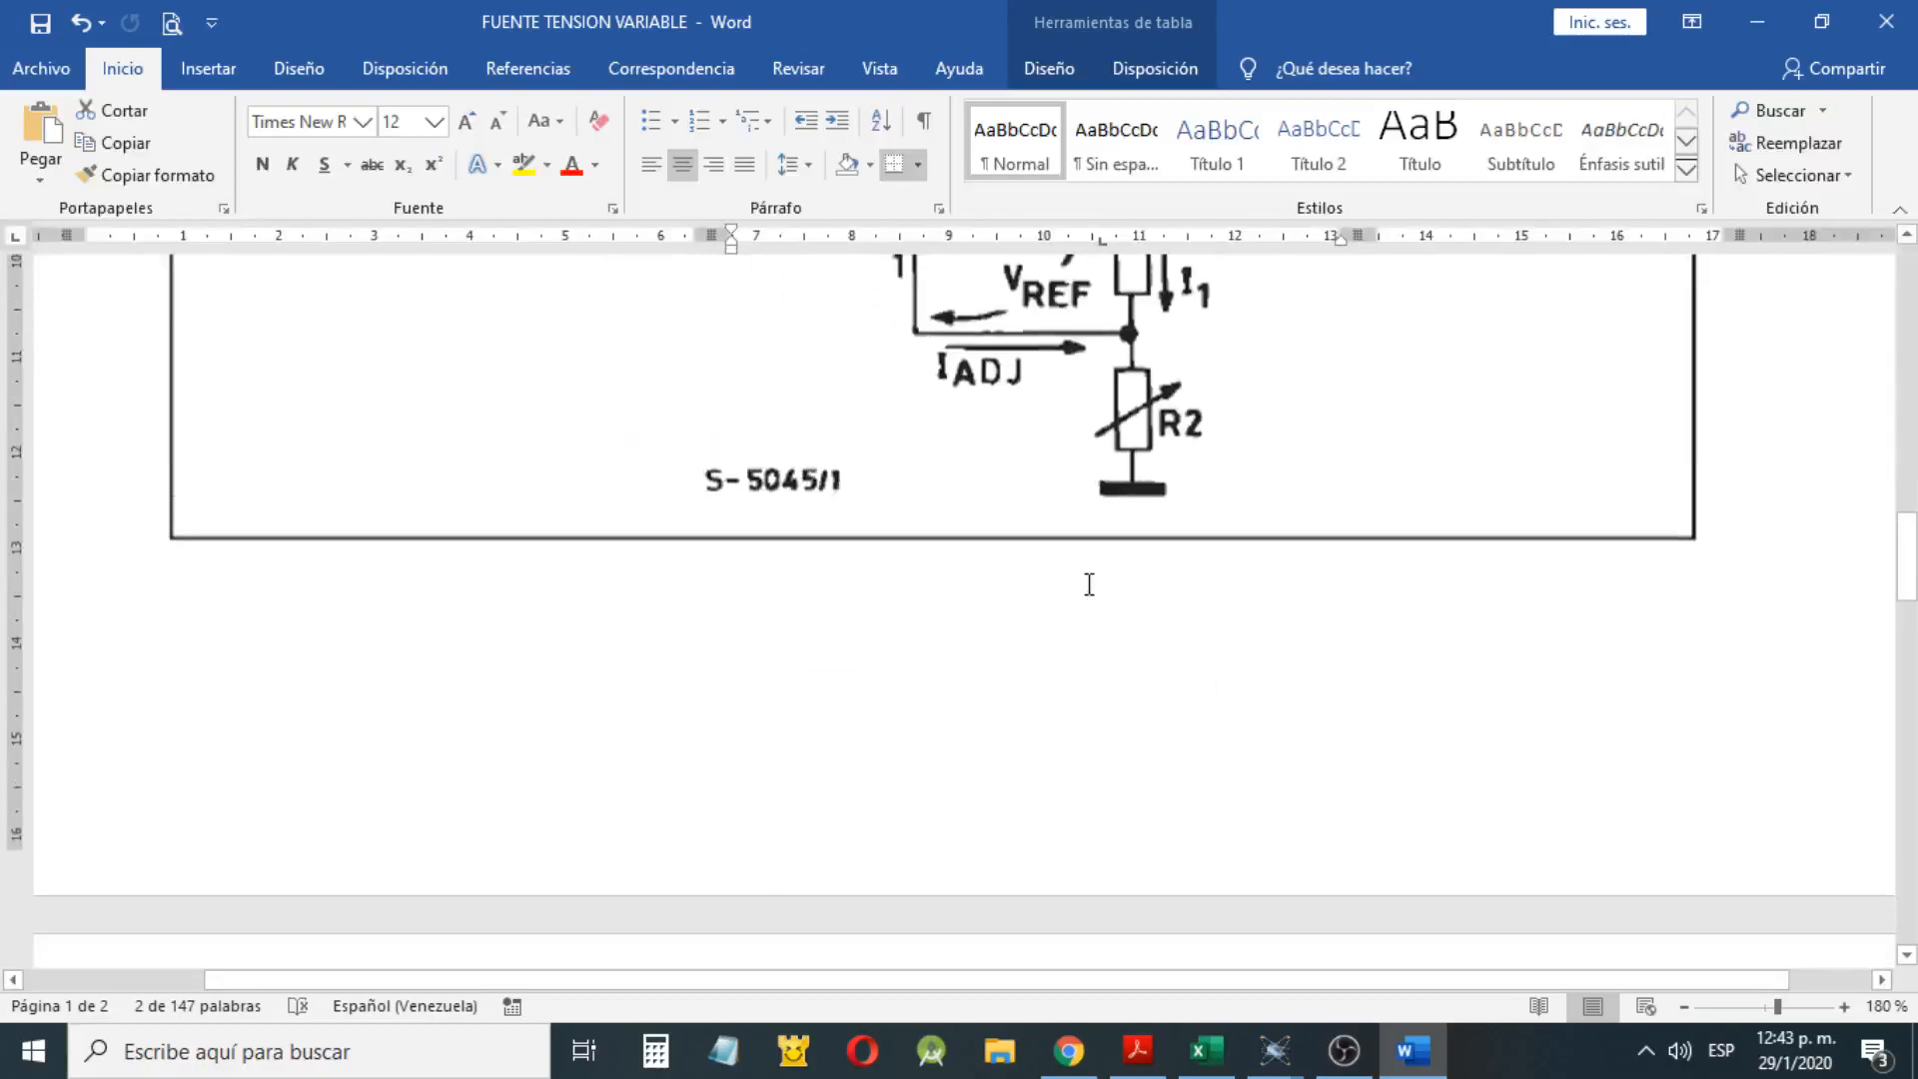
scroll(1071, 597, "up", 2)
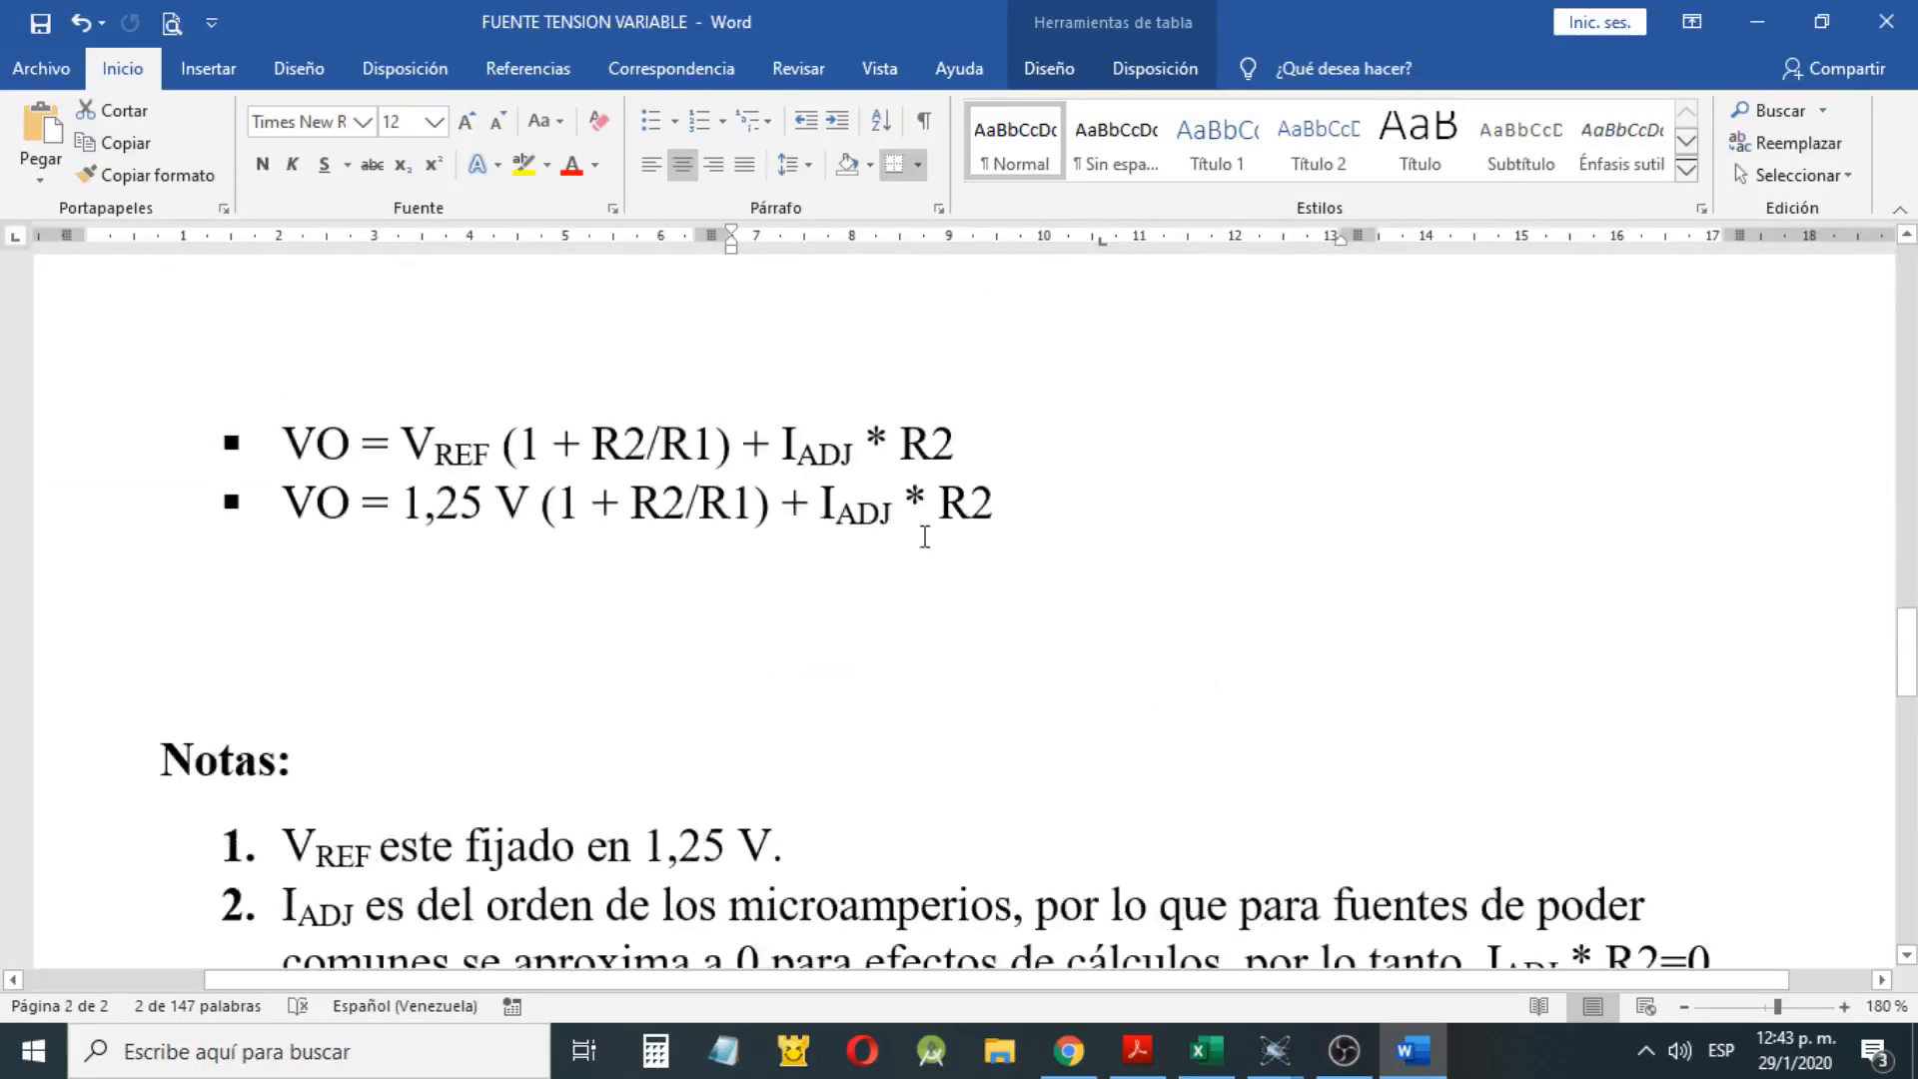
scroll(925, 537, "up", 8)
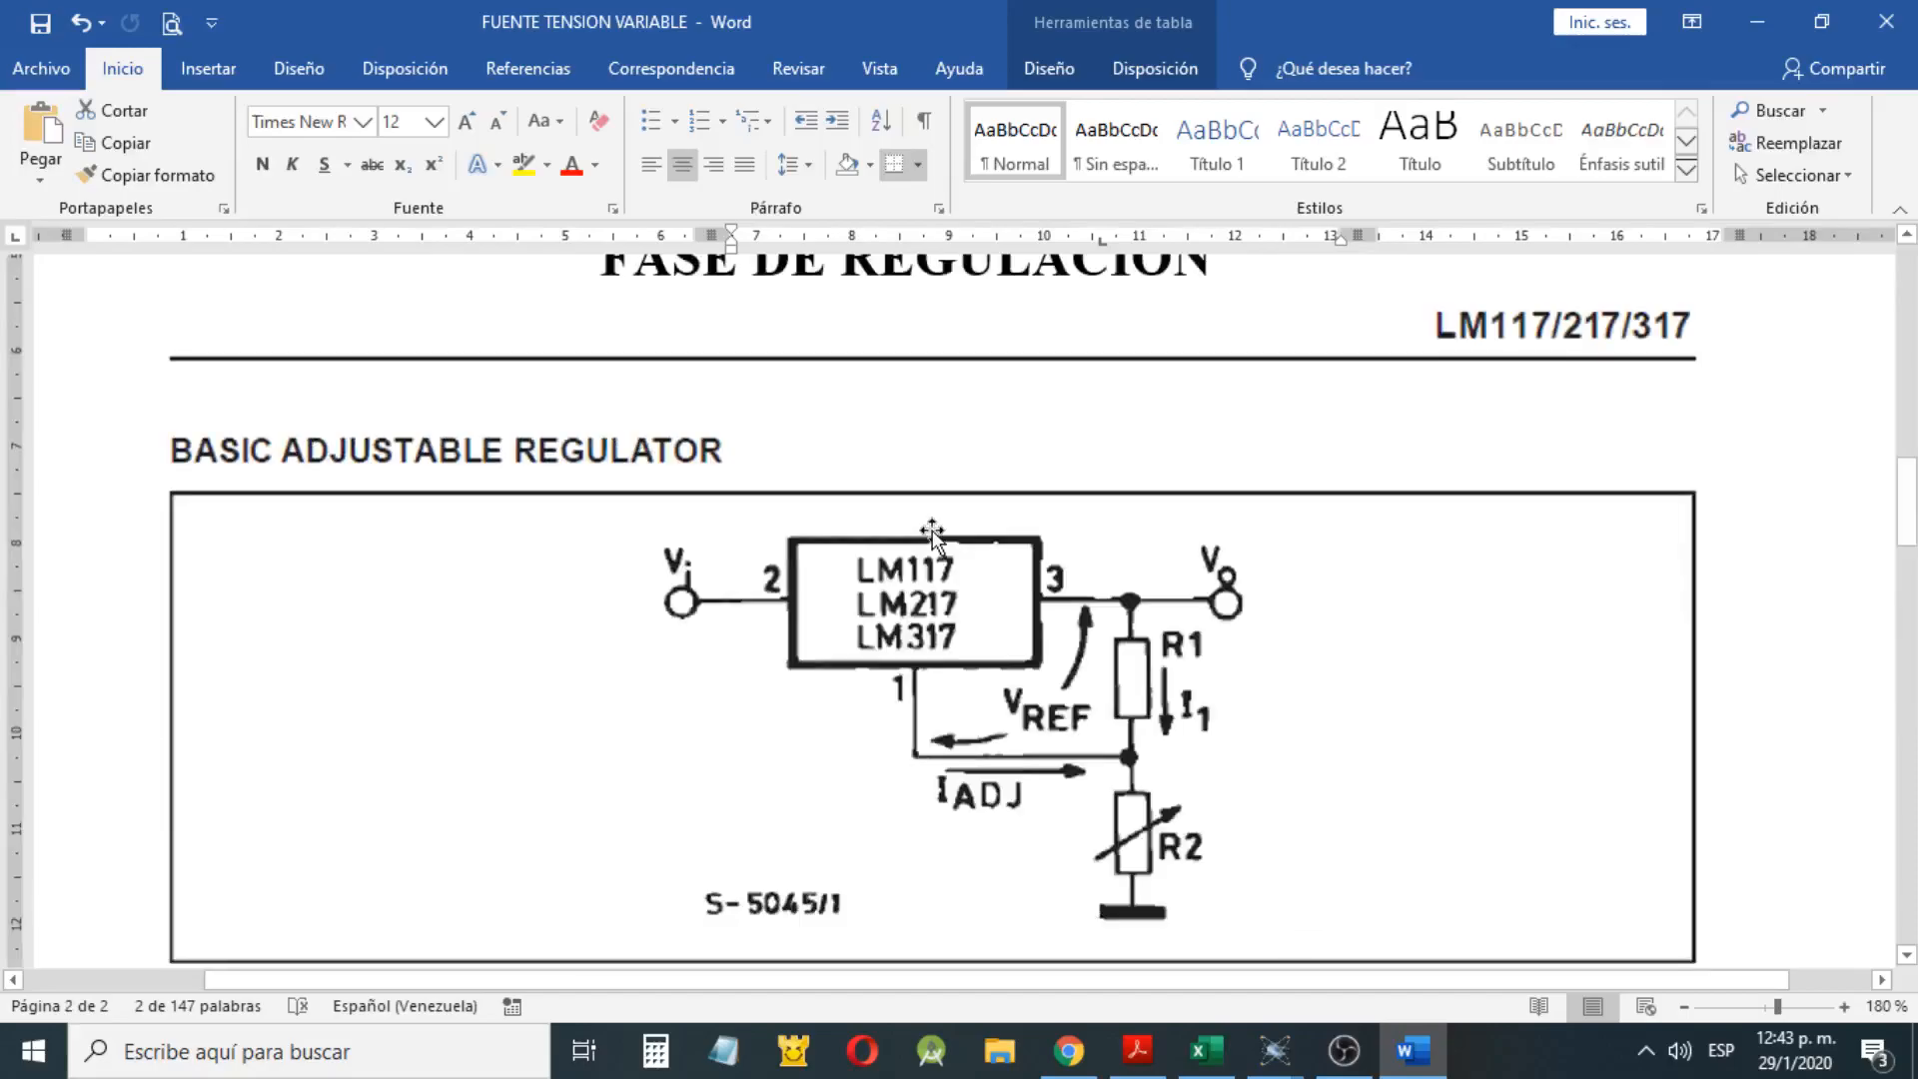
scroll(932, 534, "down", 8)
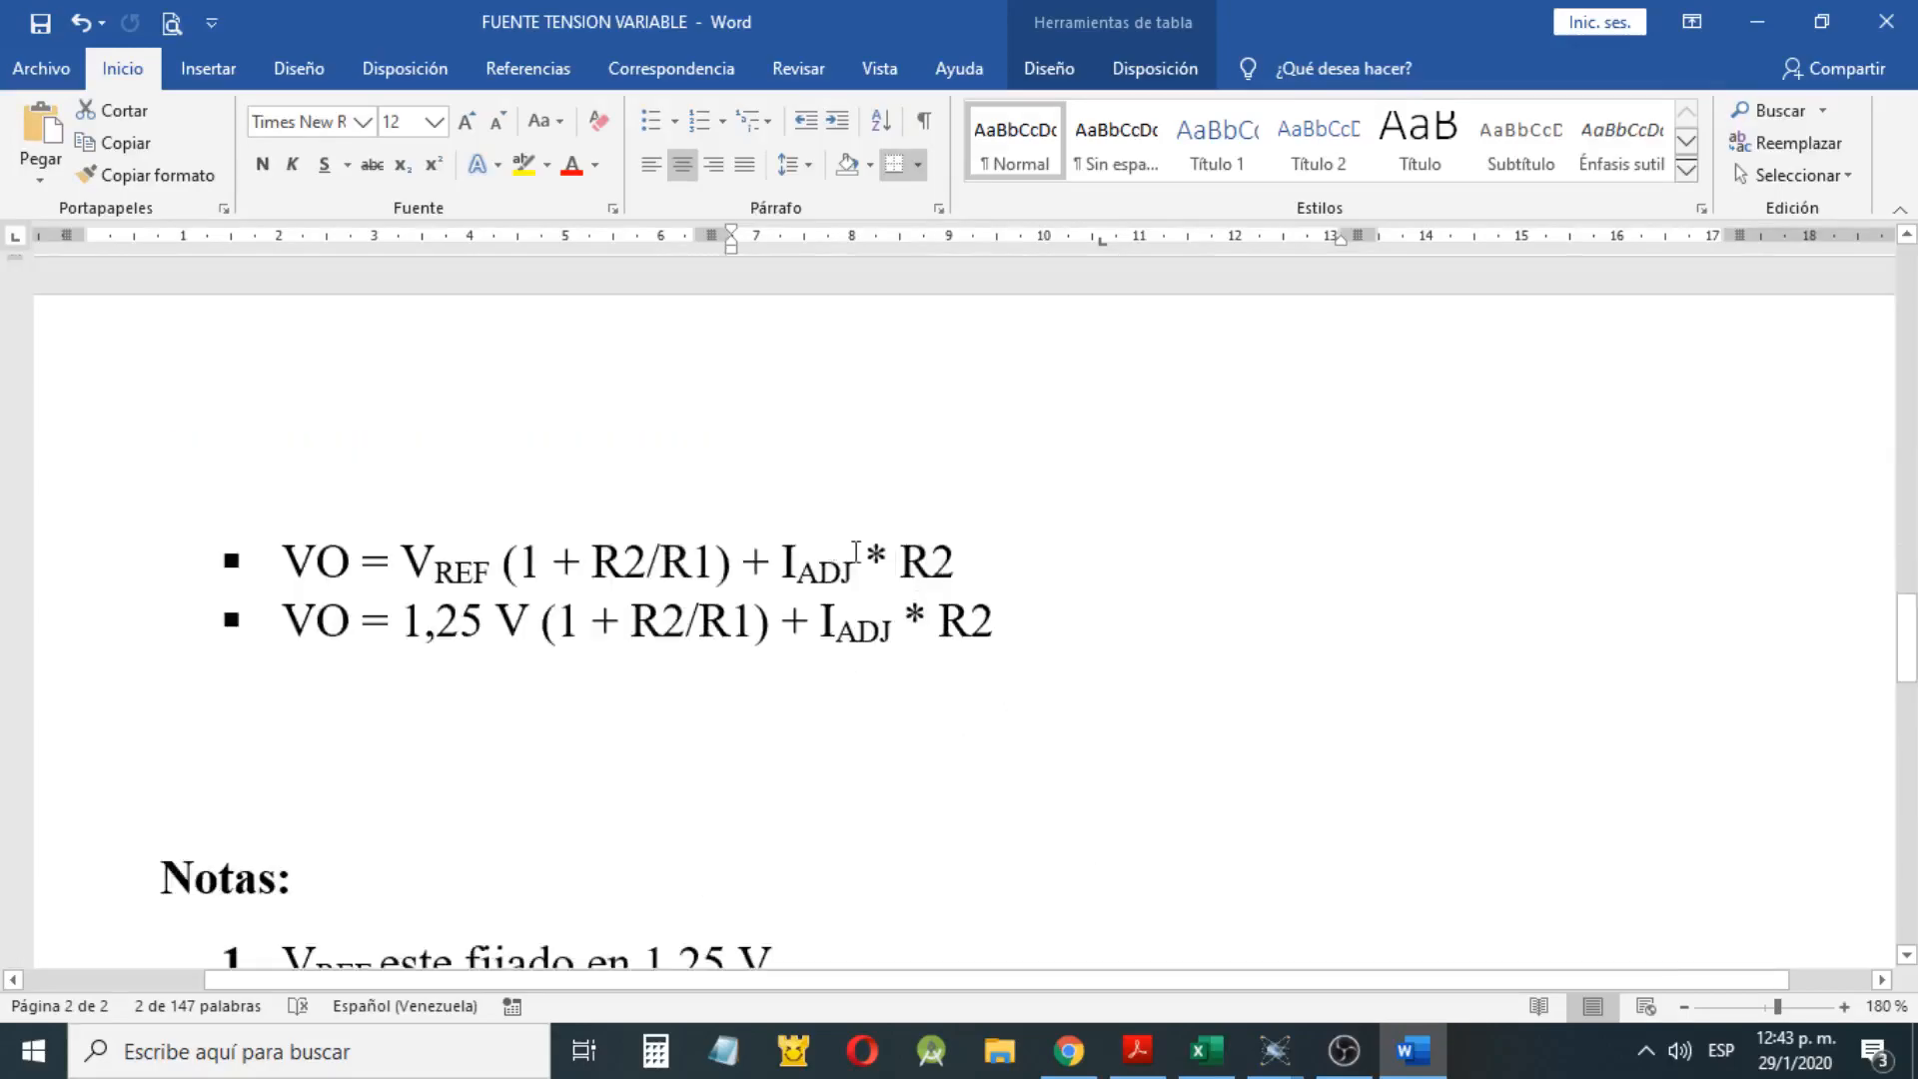
Examine the first VO formula, highlighting its IADJ and R2 terms, and compare them with the regulator diagram
triple_click(1084, 547)
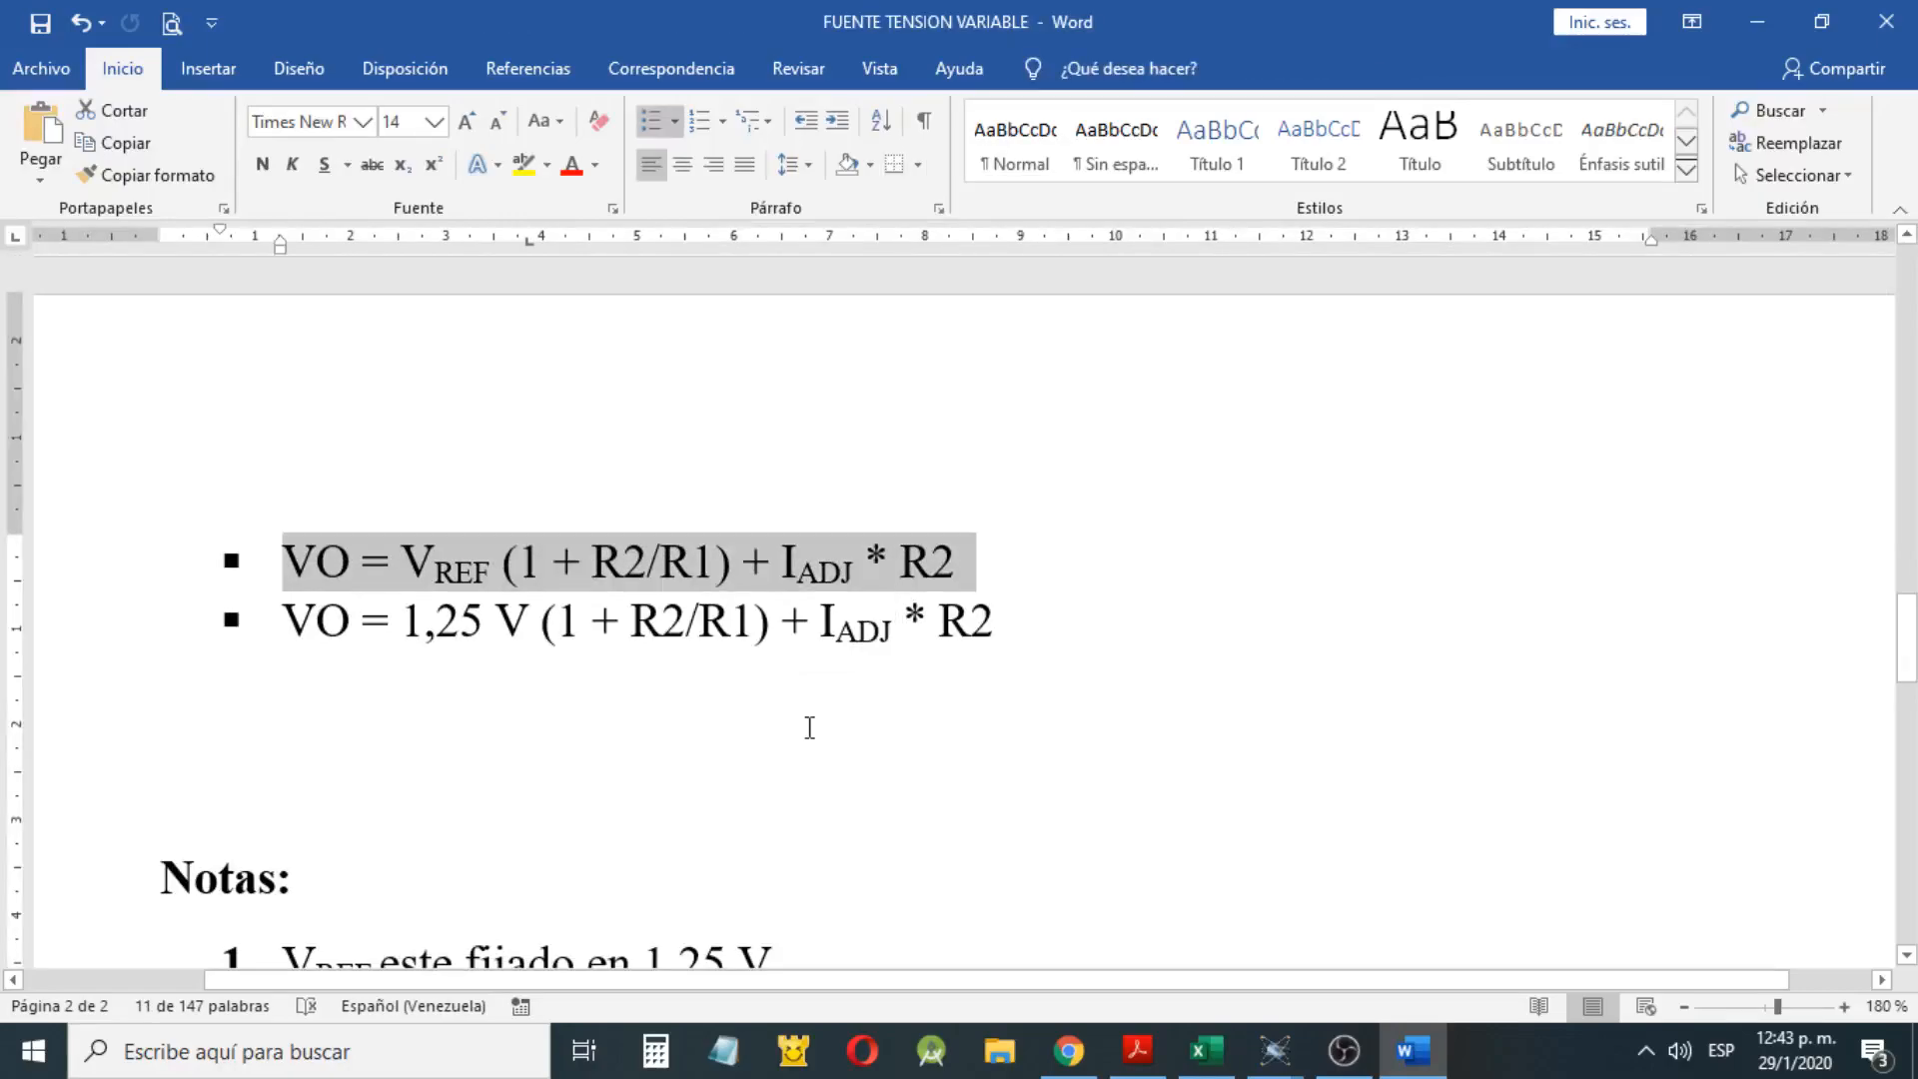
left_click(365, 569)
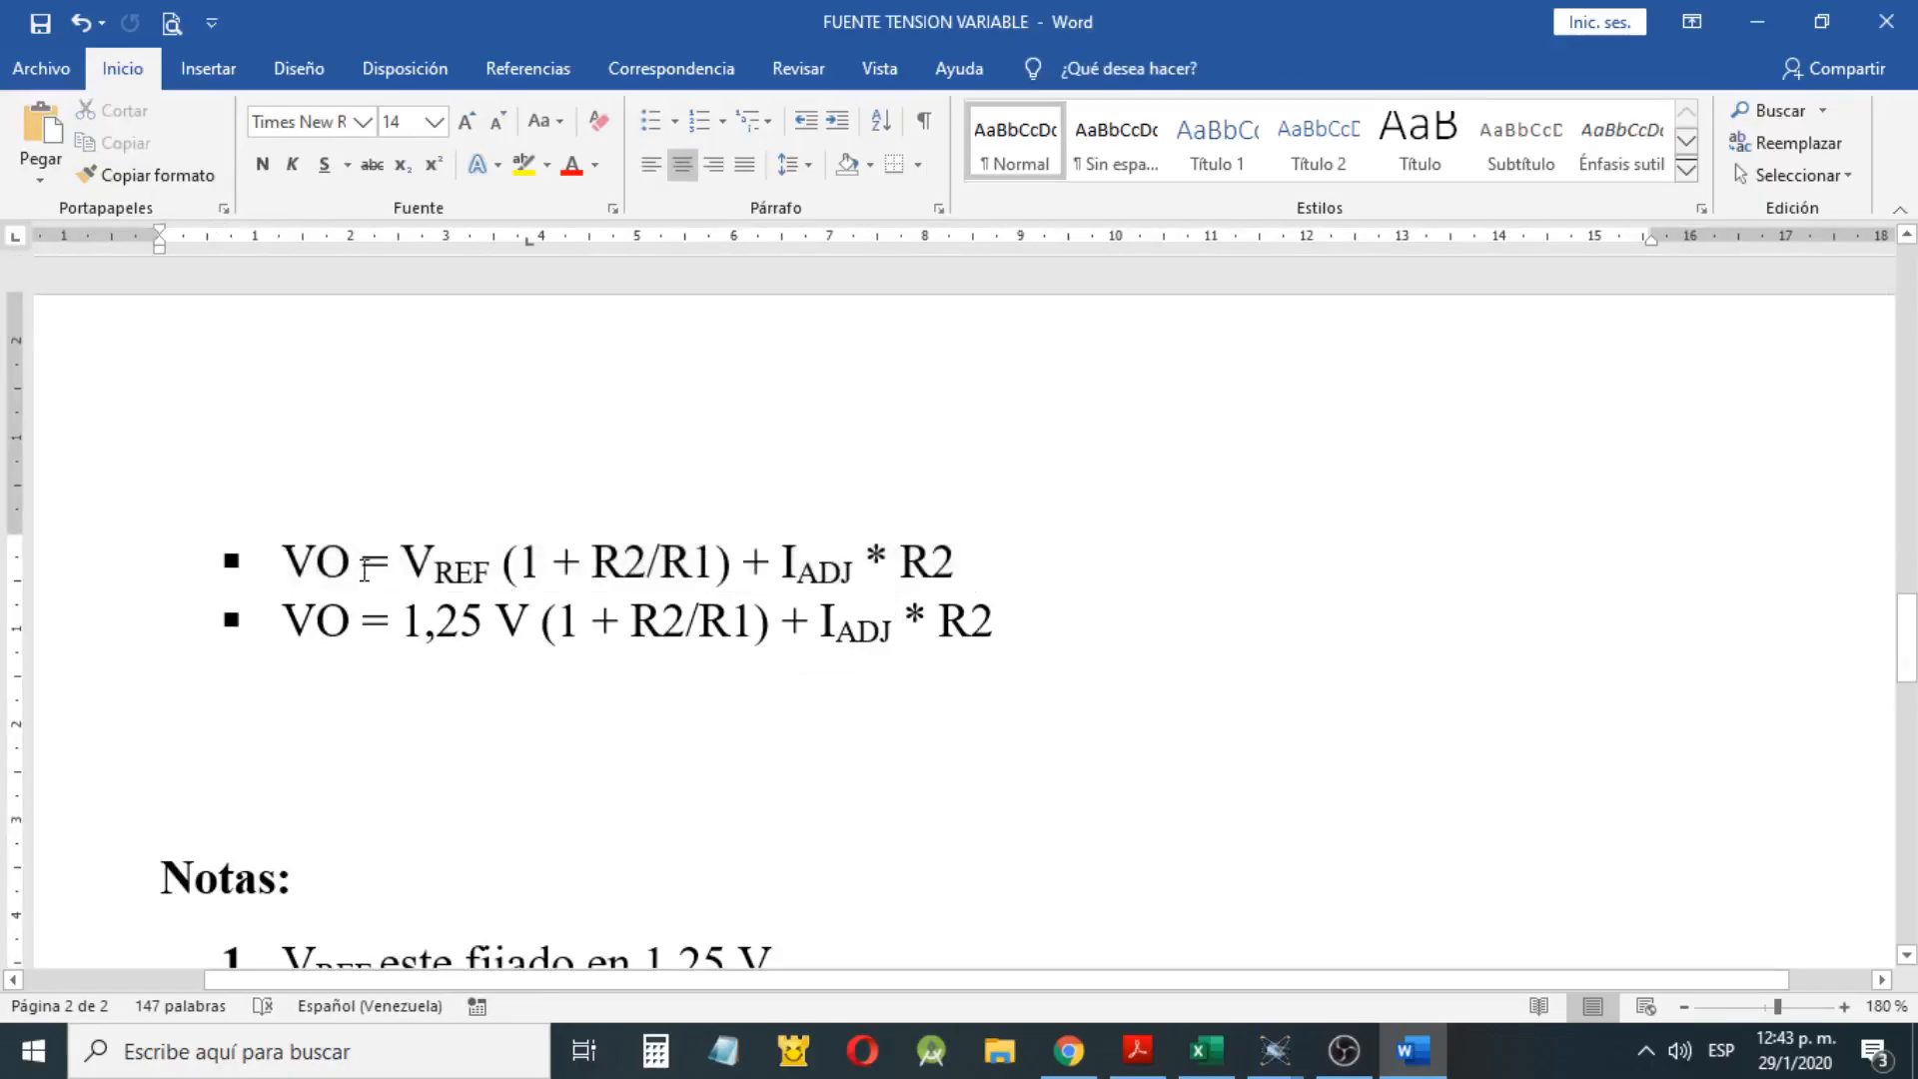
key("Home")
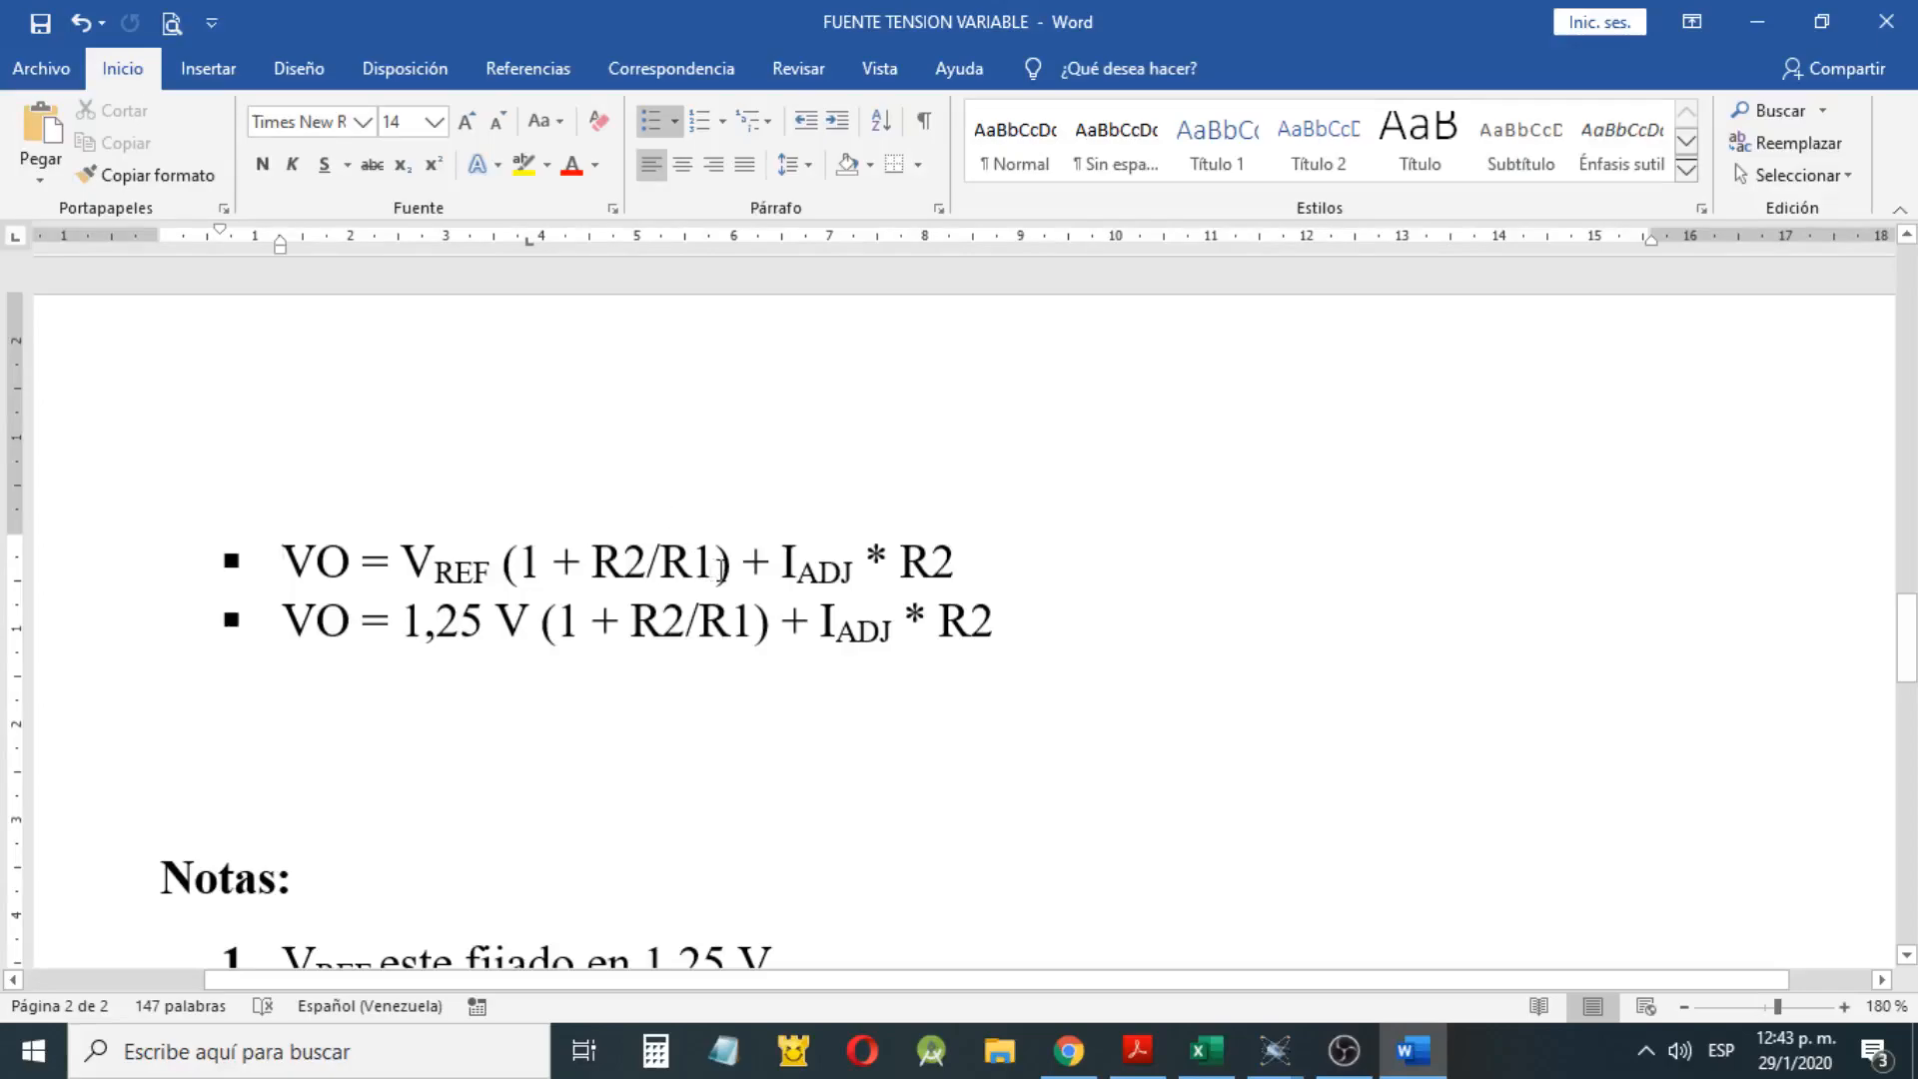
left_click(782, 577)
left_click(882, 579, "shift")
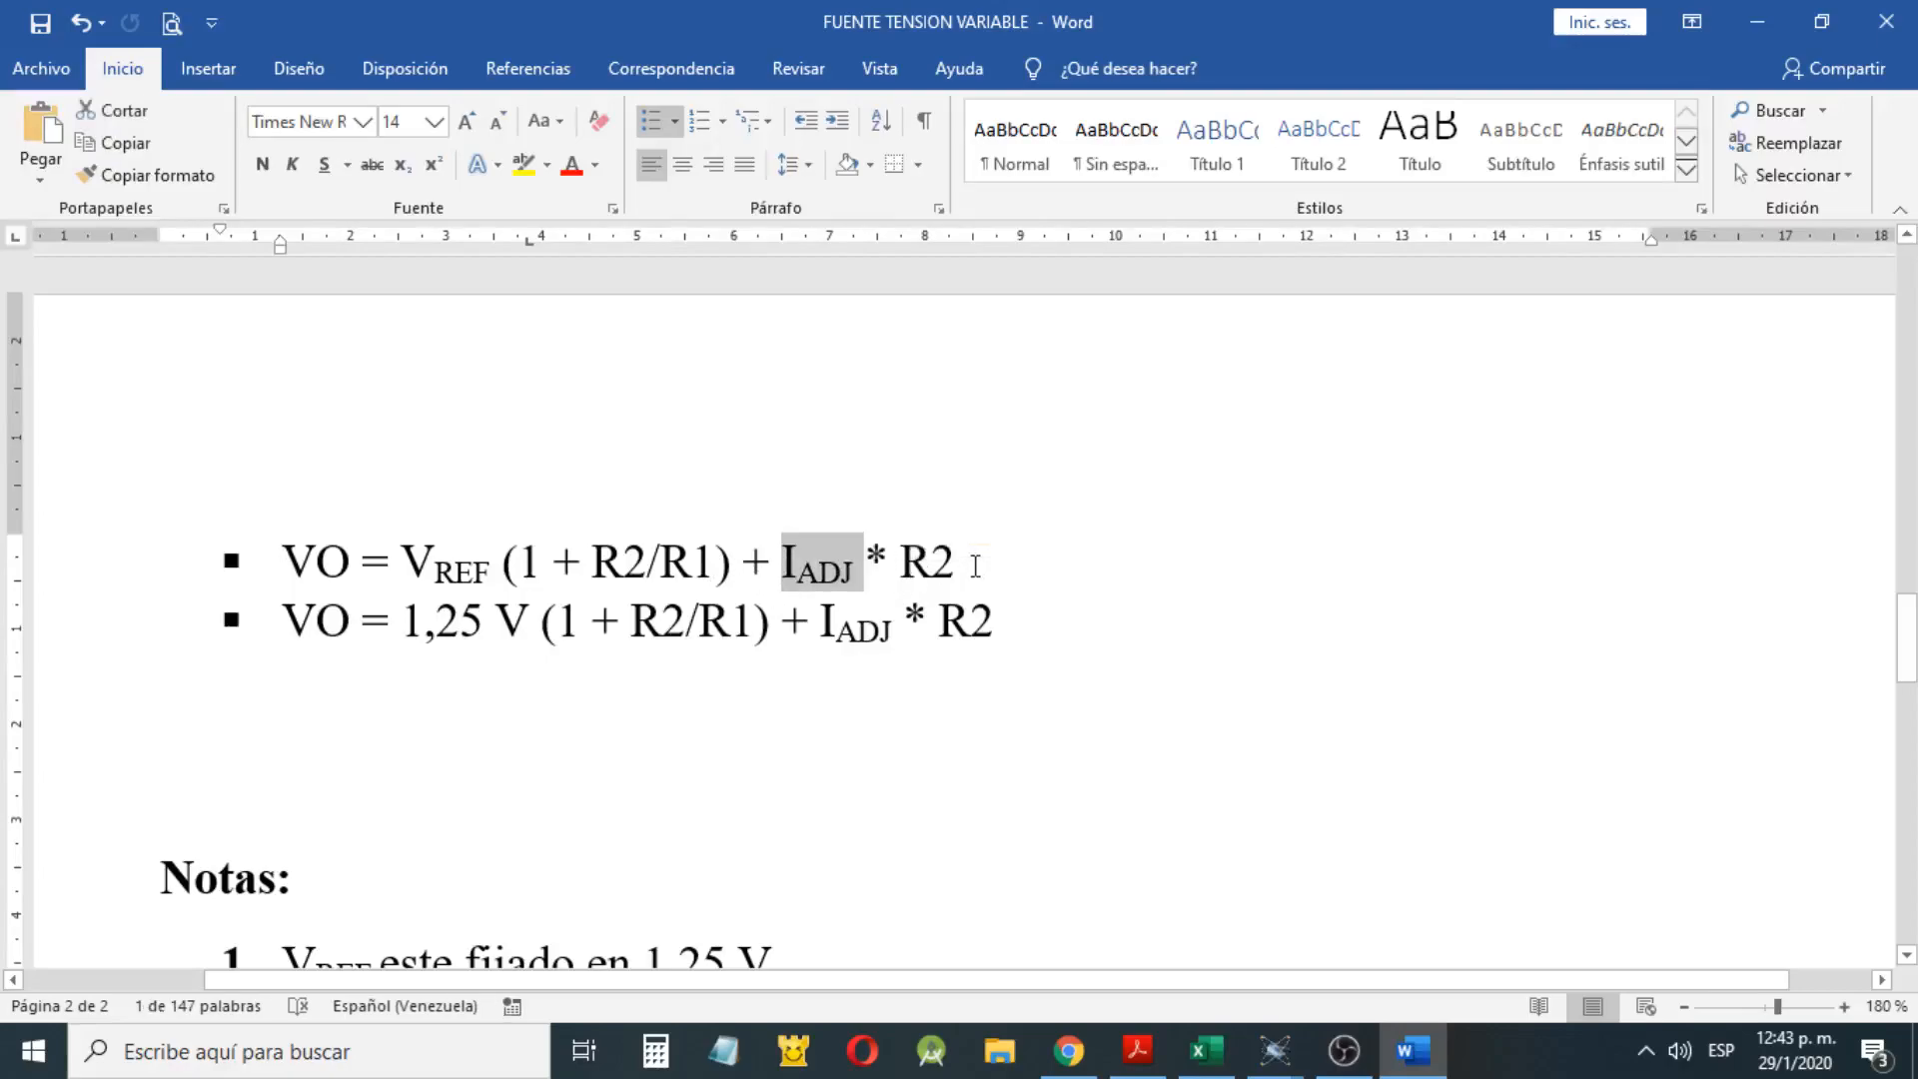
double_click(917, 567)
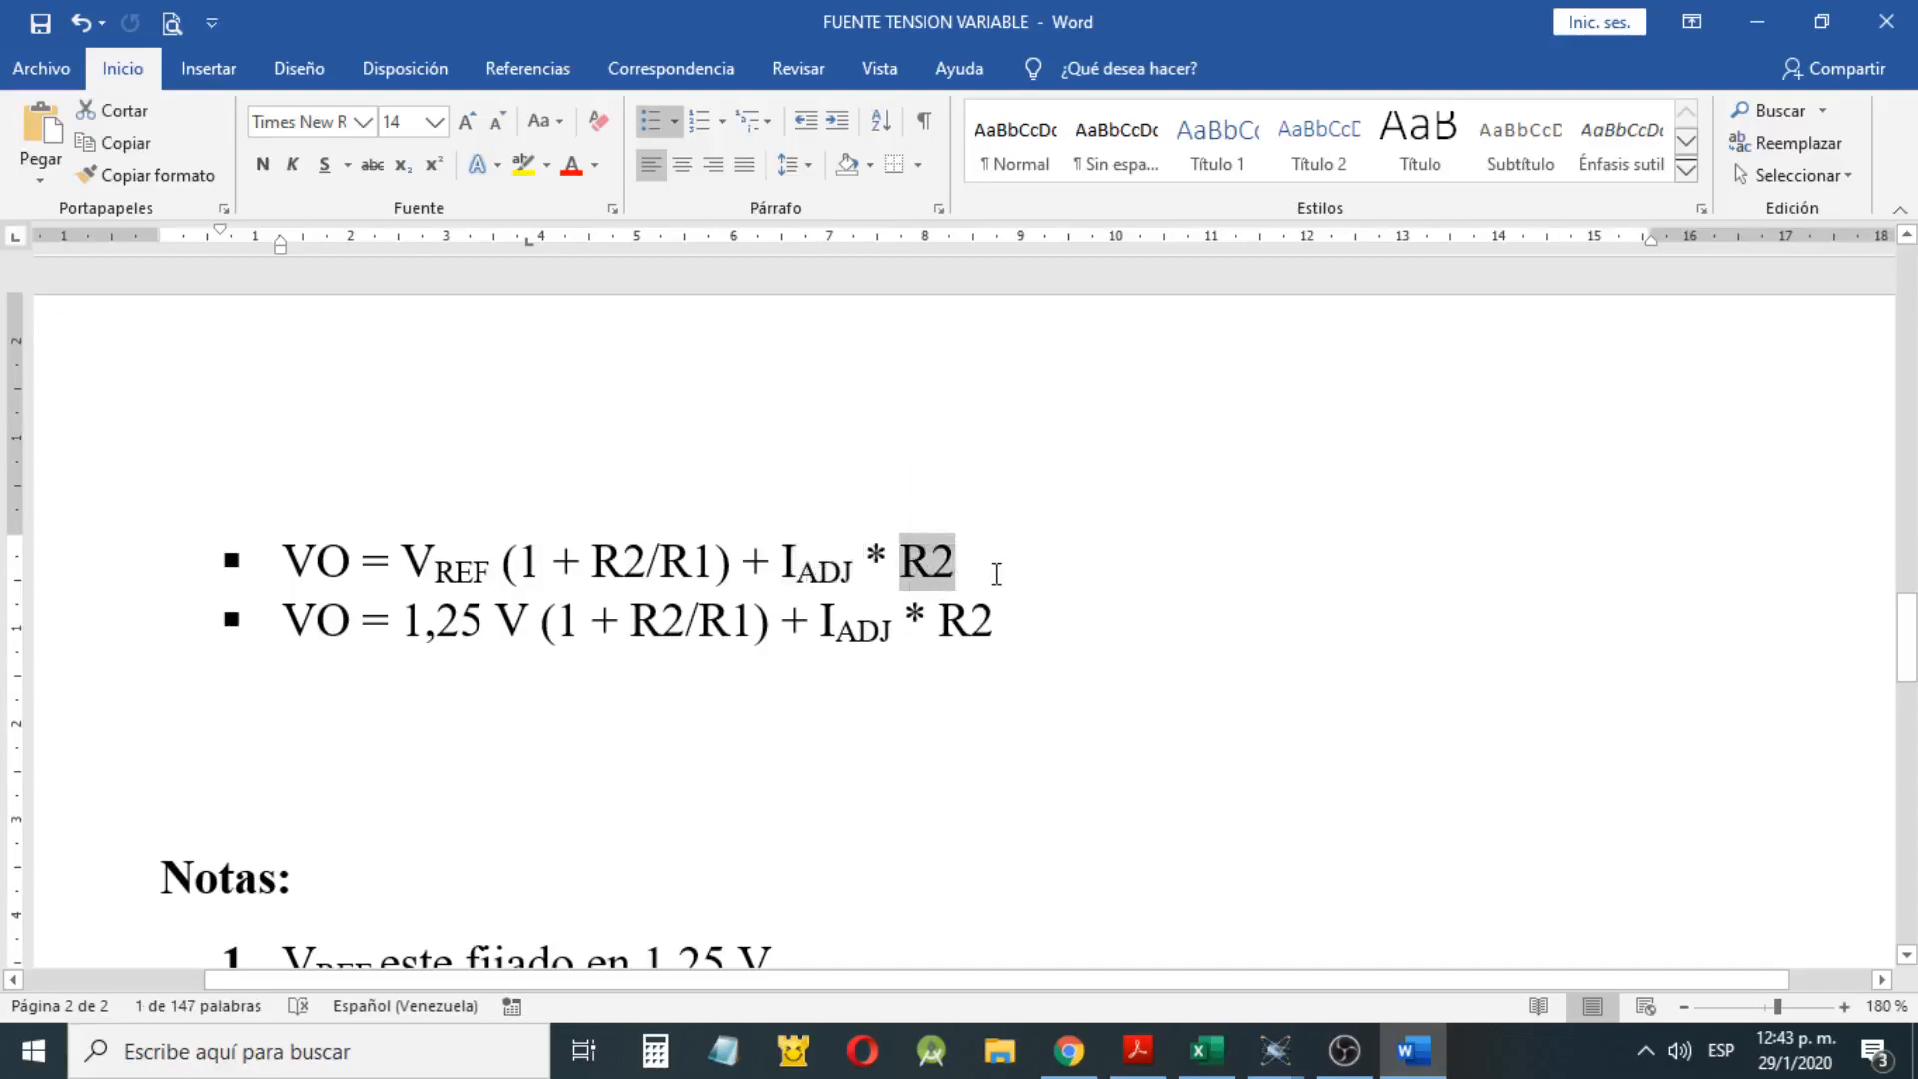
scroll(1009, 600, "up", 10)
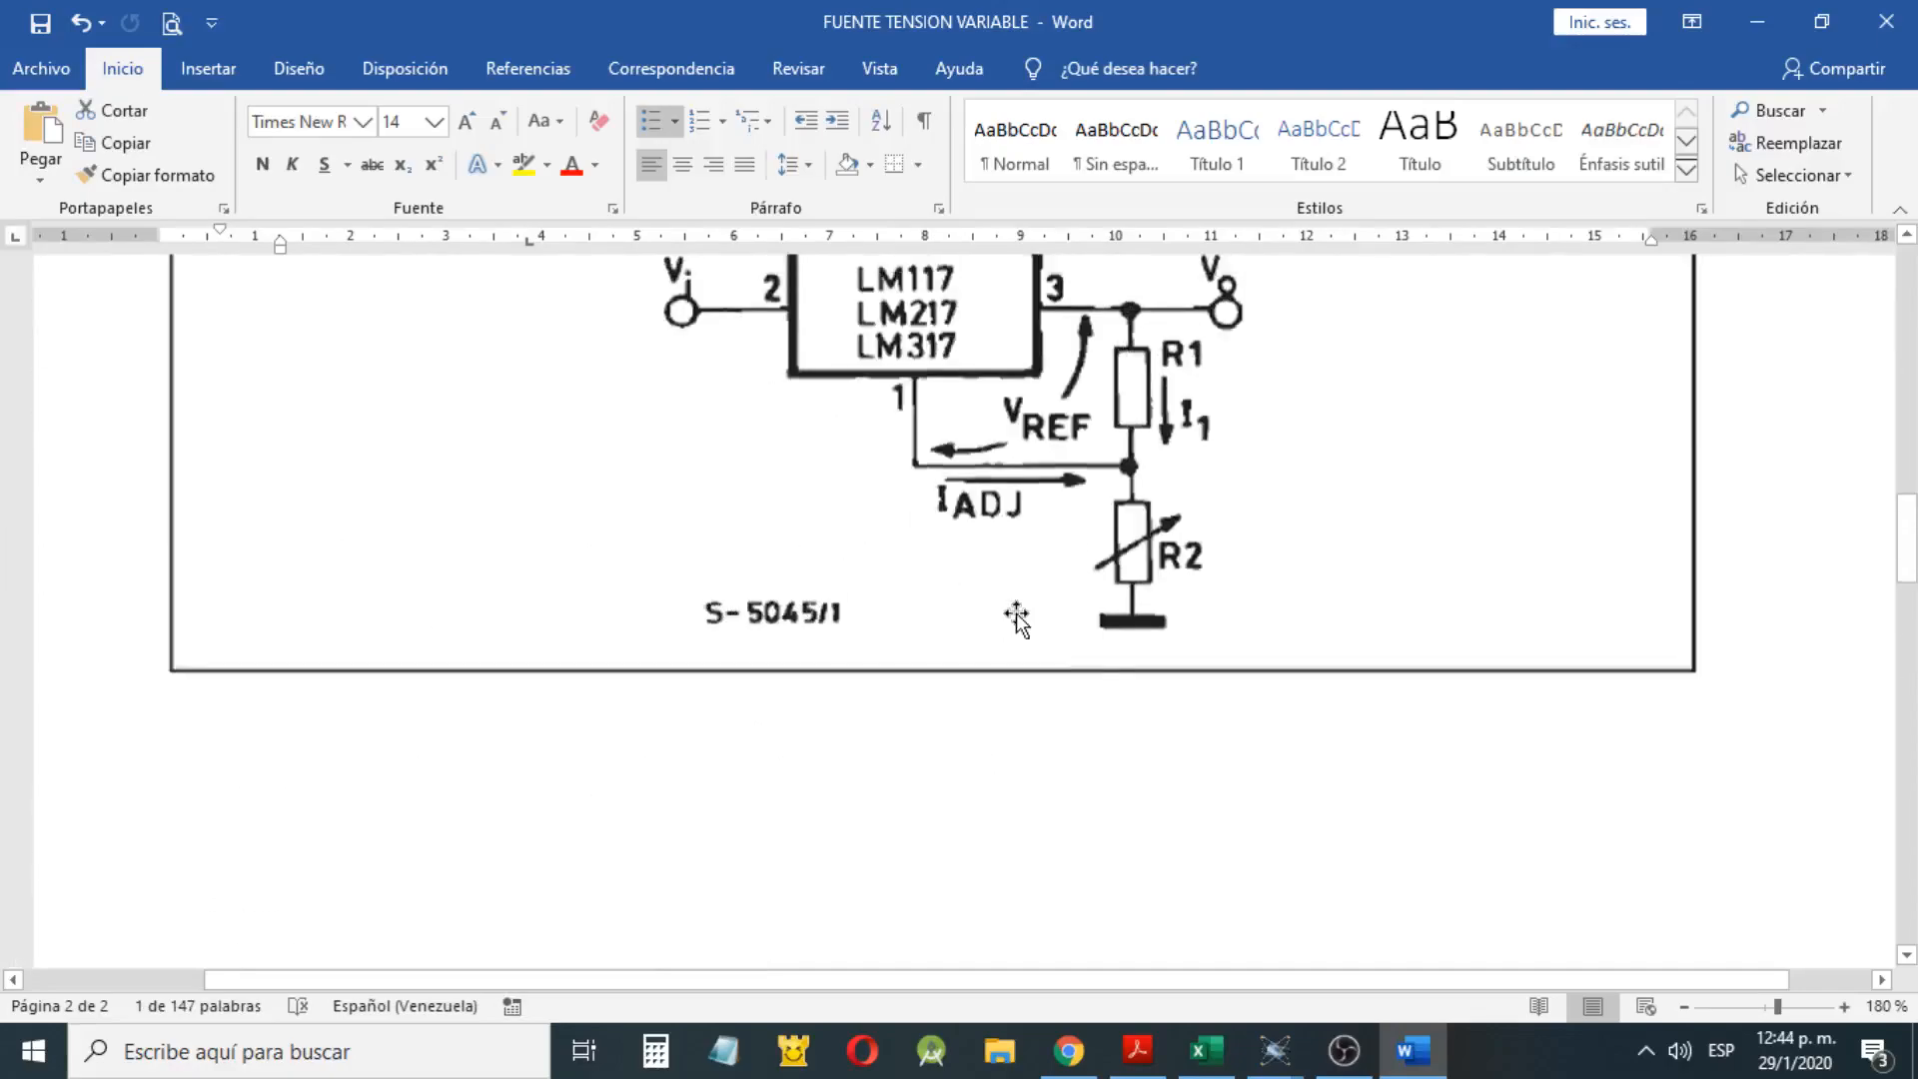
scroll(1019, 615, "down", 2)
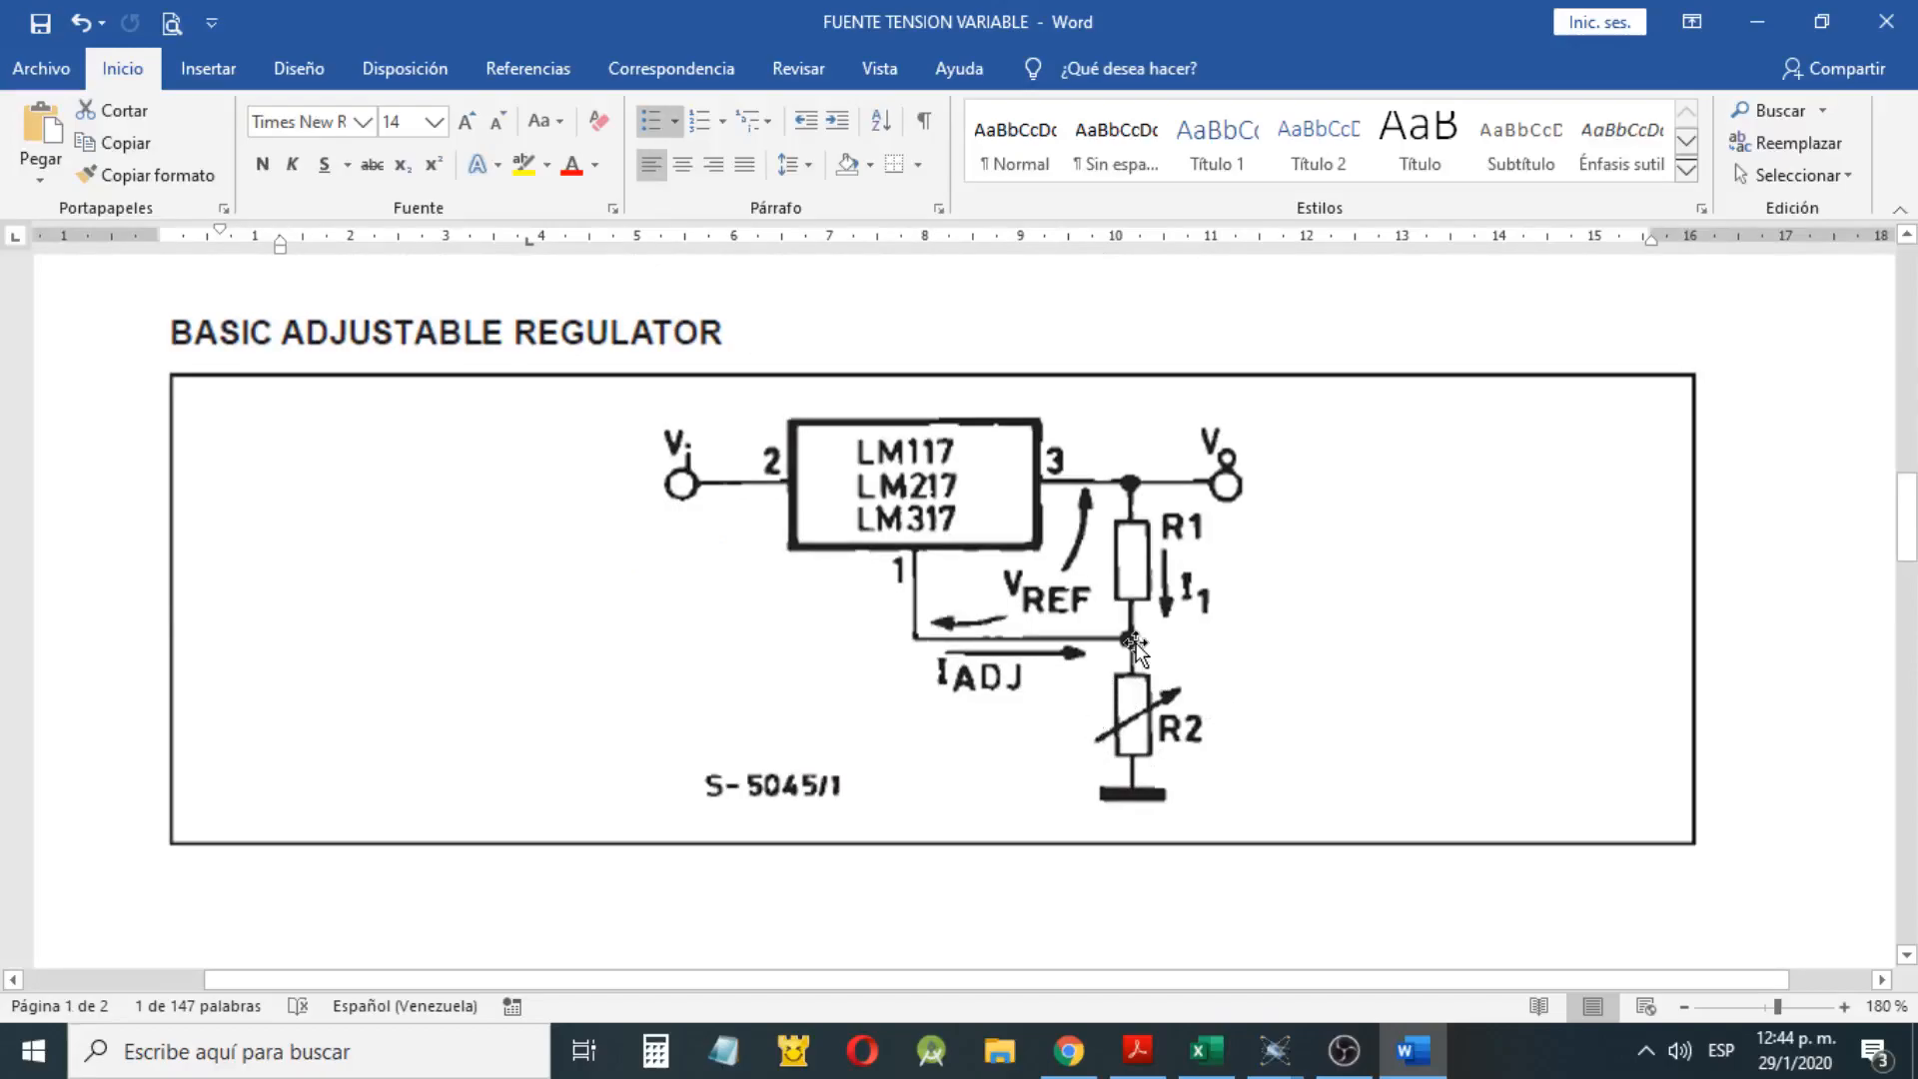
Compare the regulator diagram, the VREF formula and note 1, then highlight the (1 + R2/R1) factor of the second VO formula
left_click_drag(1194, 825, 1079, 767)
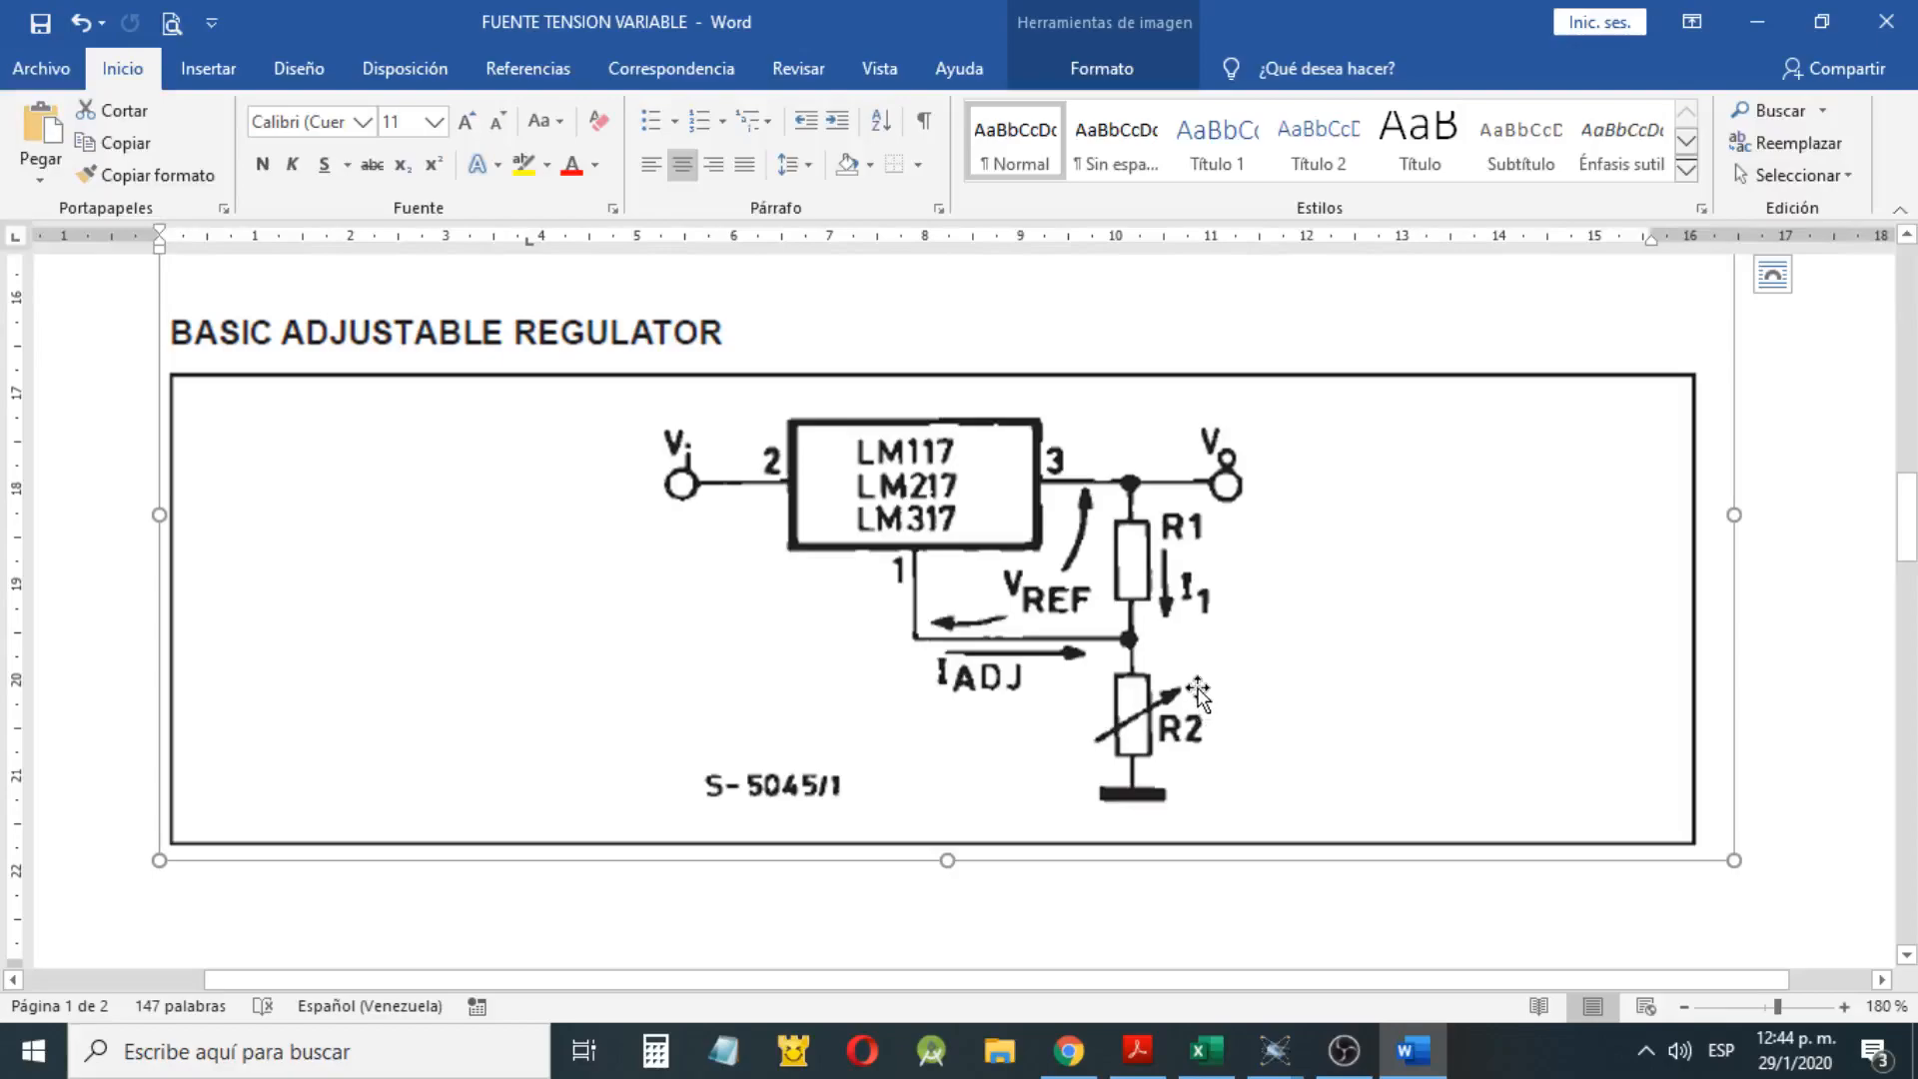
scroll(1156, 679, "down", 10)
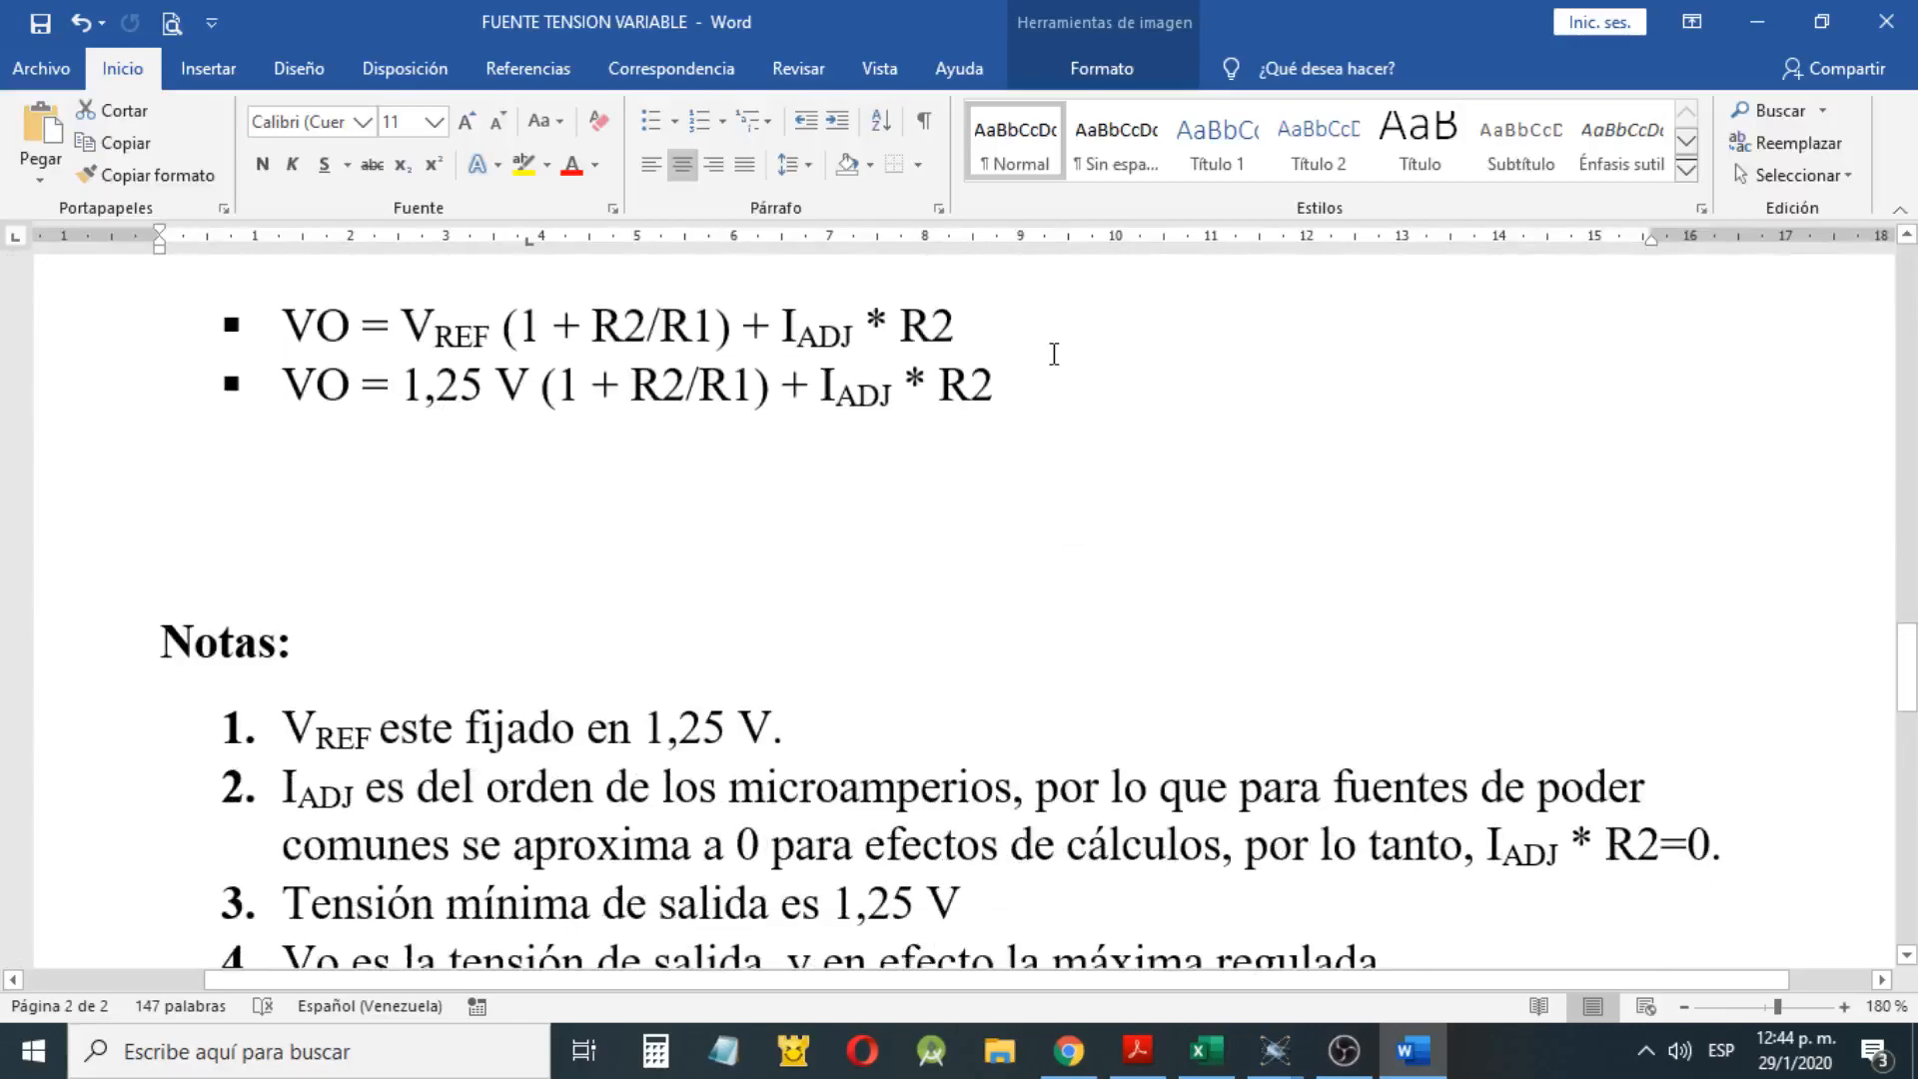
left_click_drag(995, 314, 352, 352)
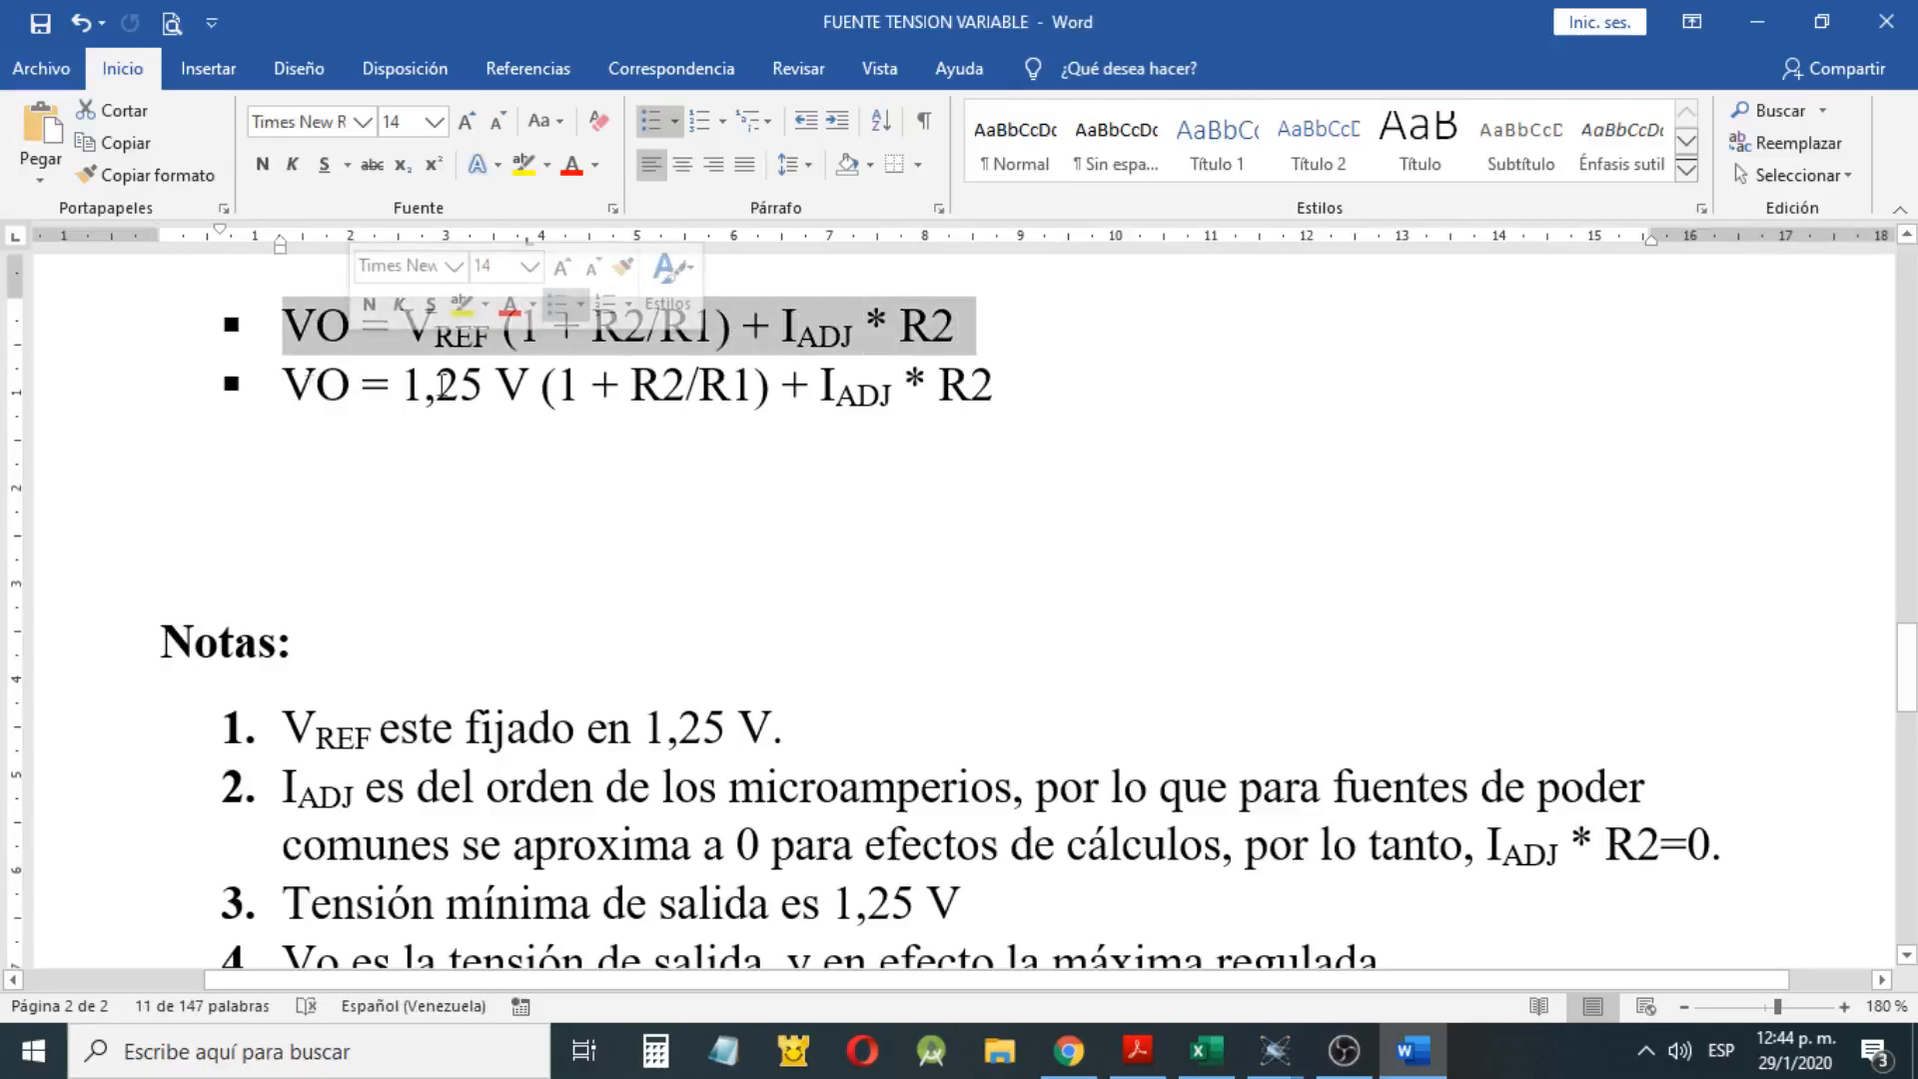
scroll(723, 453, "down", 3)
left_click_drag(787, 492, 516, 504)
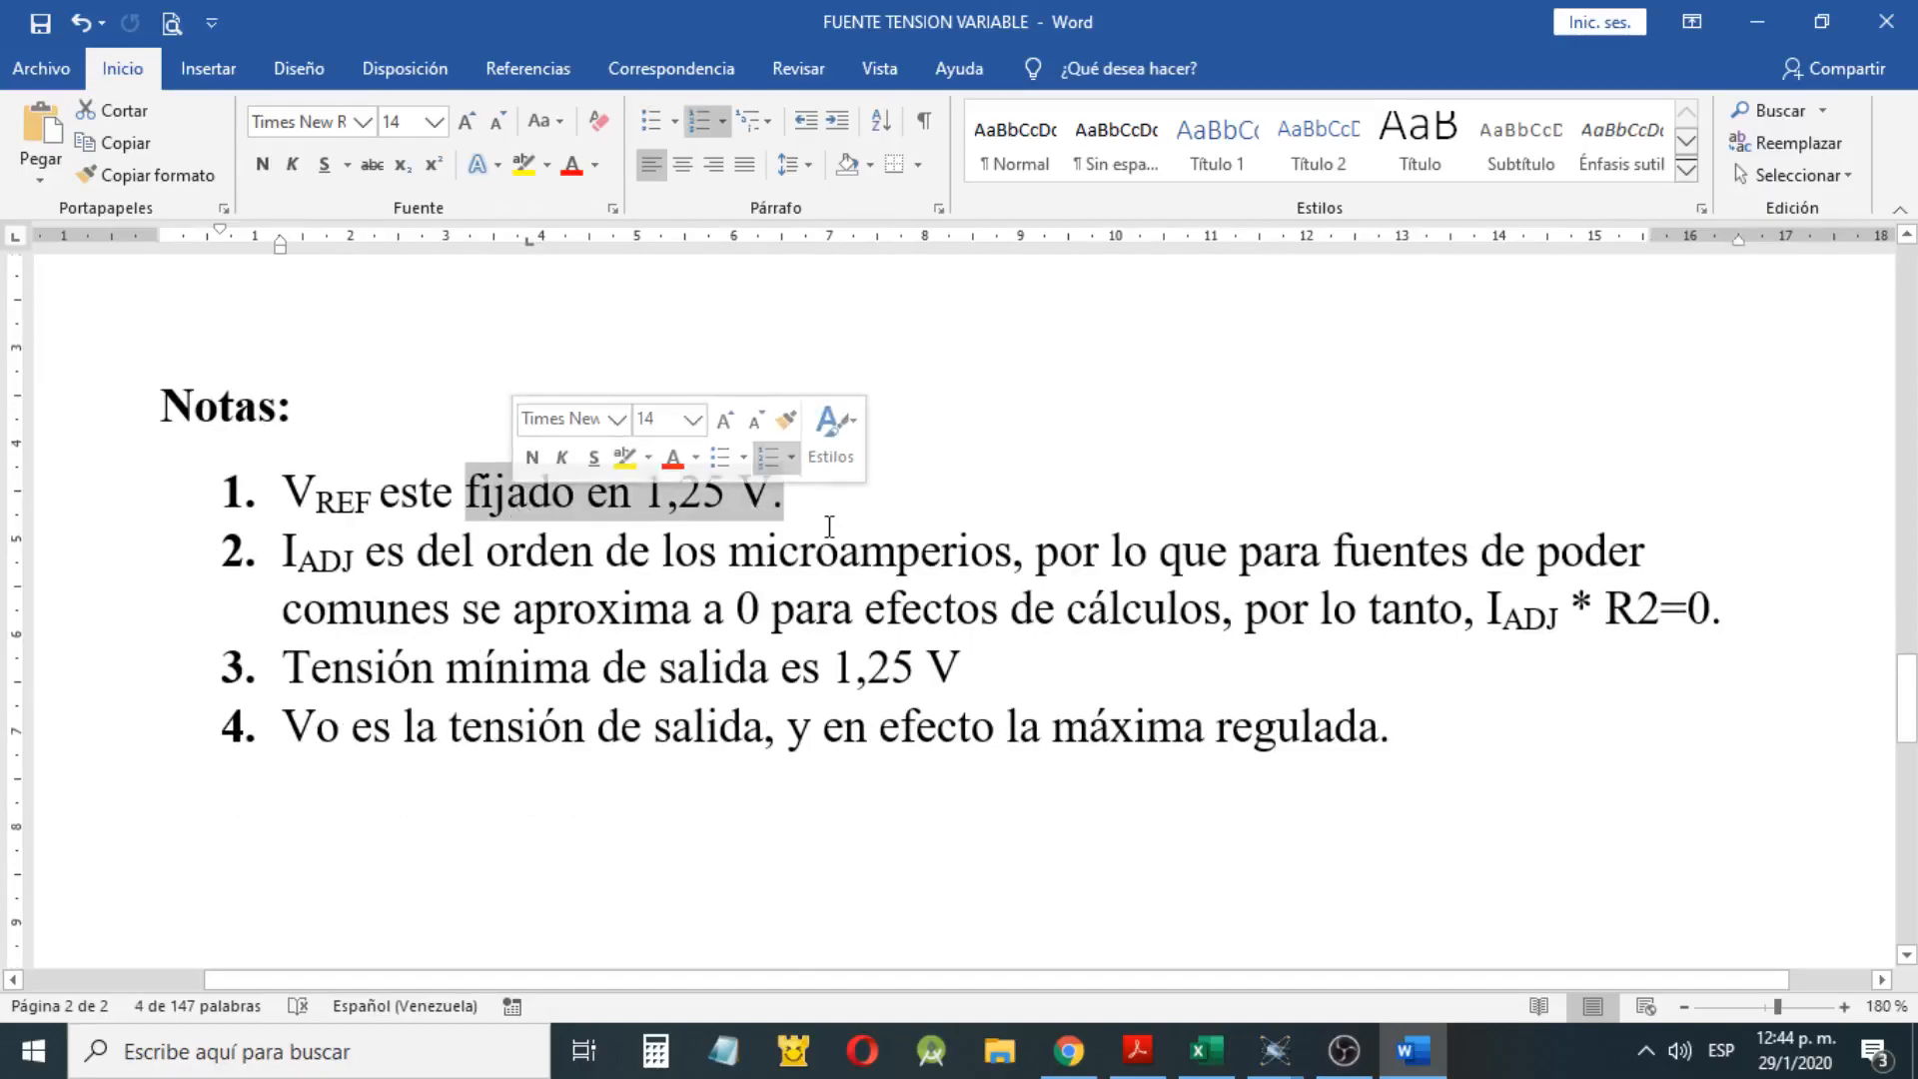
scroll(836, 525, "up", 2)
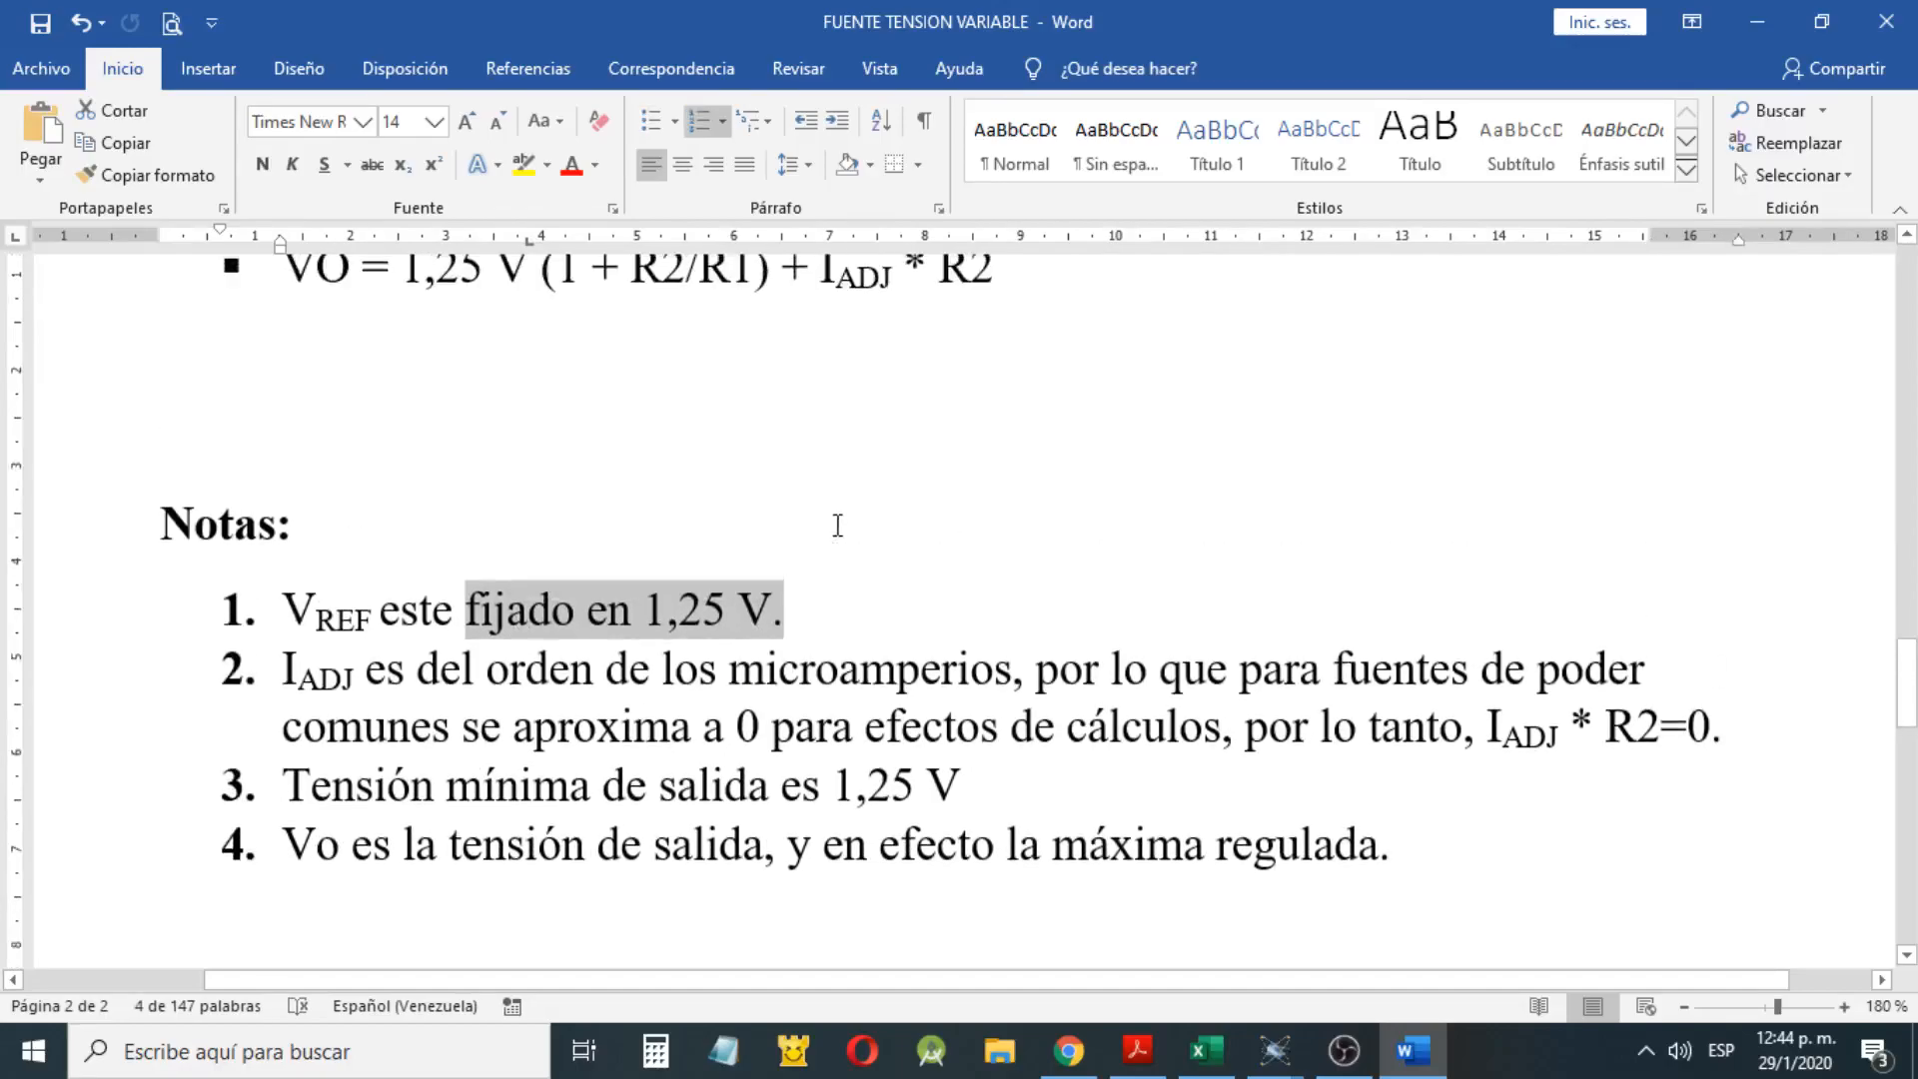
scroll(837, 524, "up", 4)
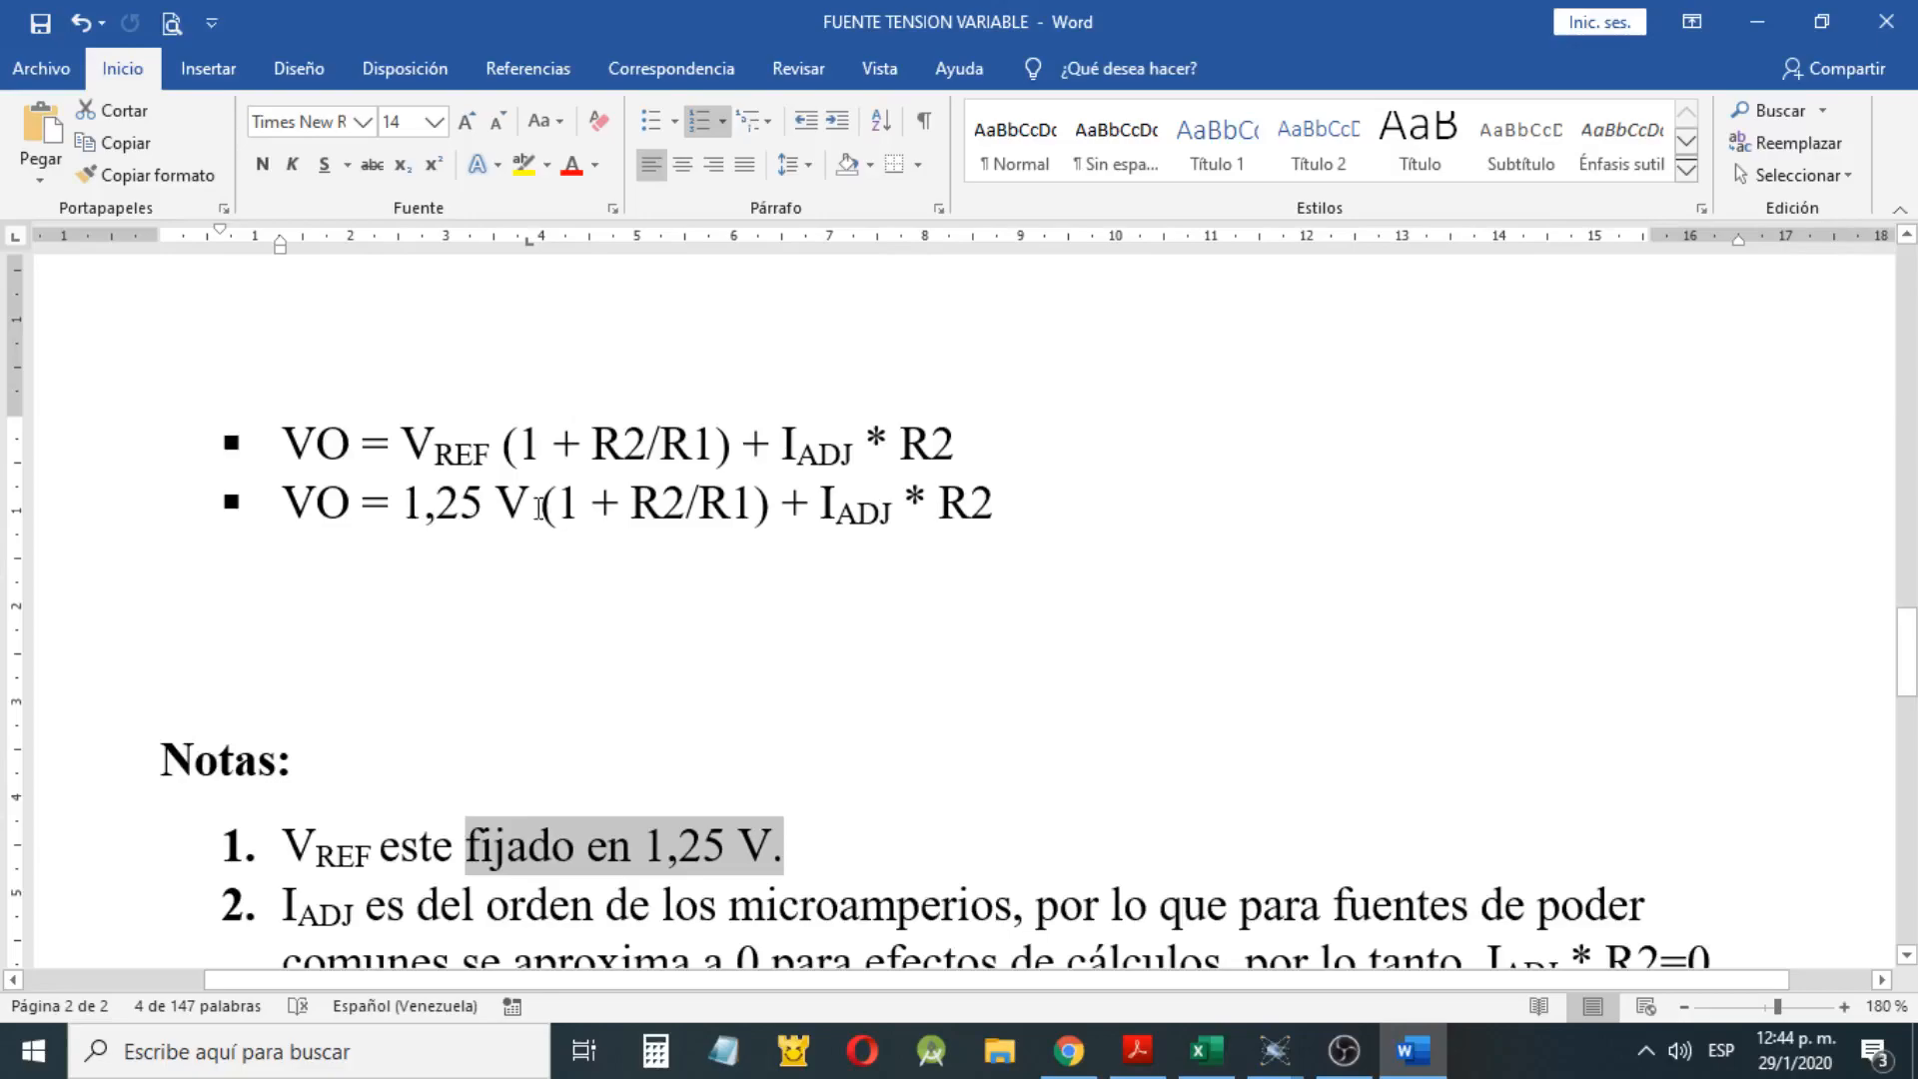
left_click_drag(540, 502, 775, 504)
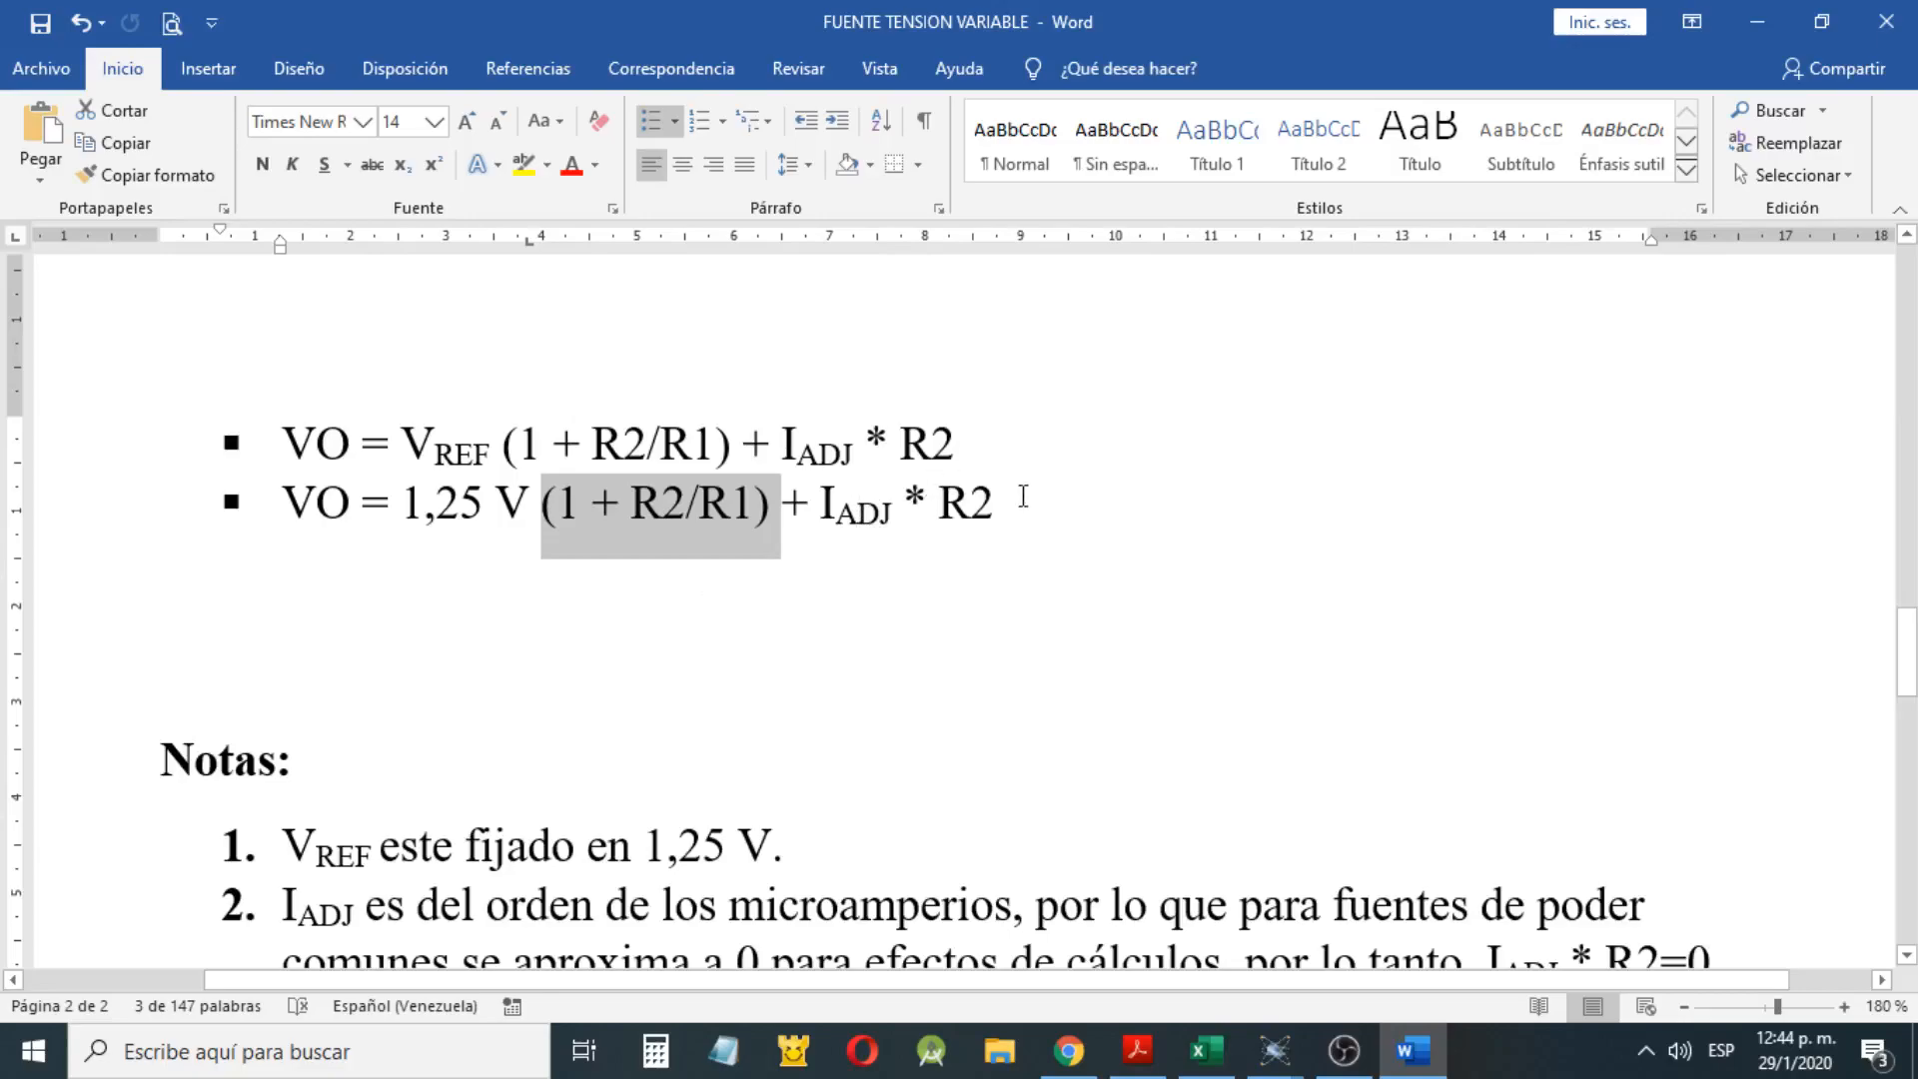
Read note 2 on the IADJ approximation, highlighting the IADJ * R2 term
scroll(1023, 504, "down", 4)
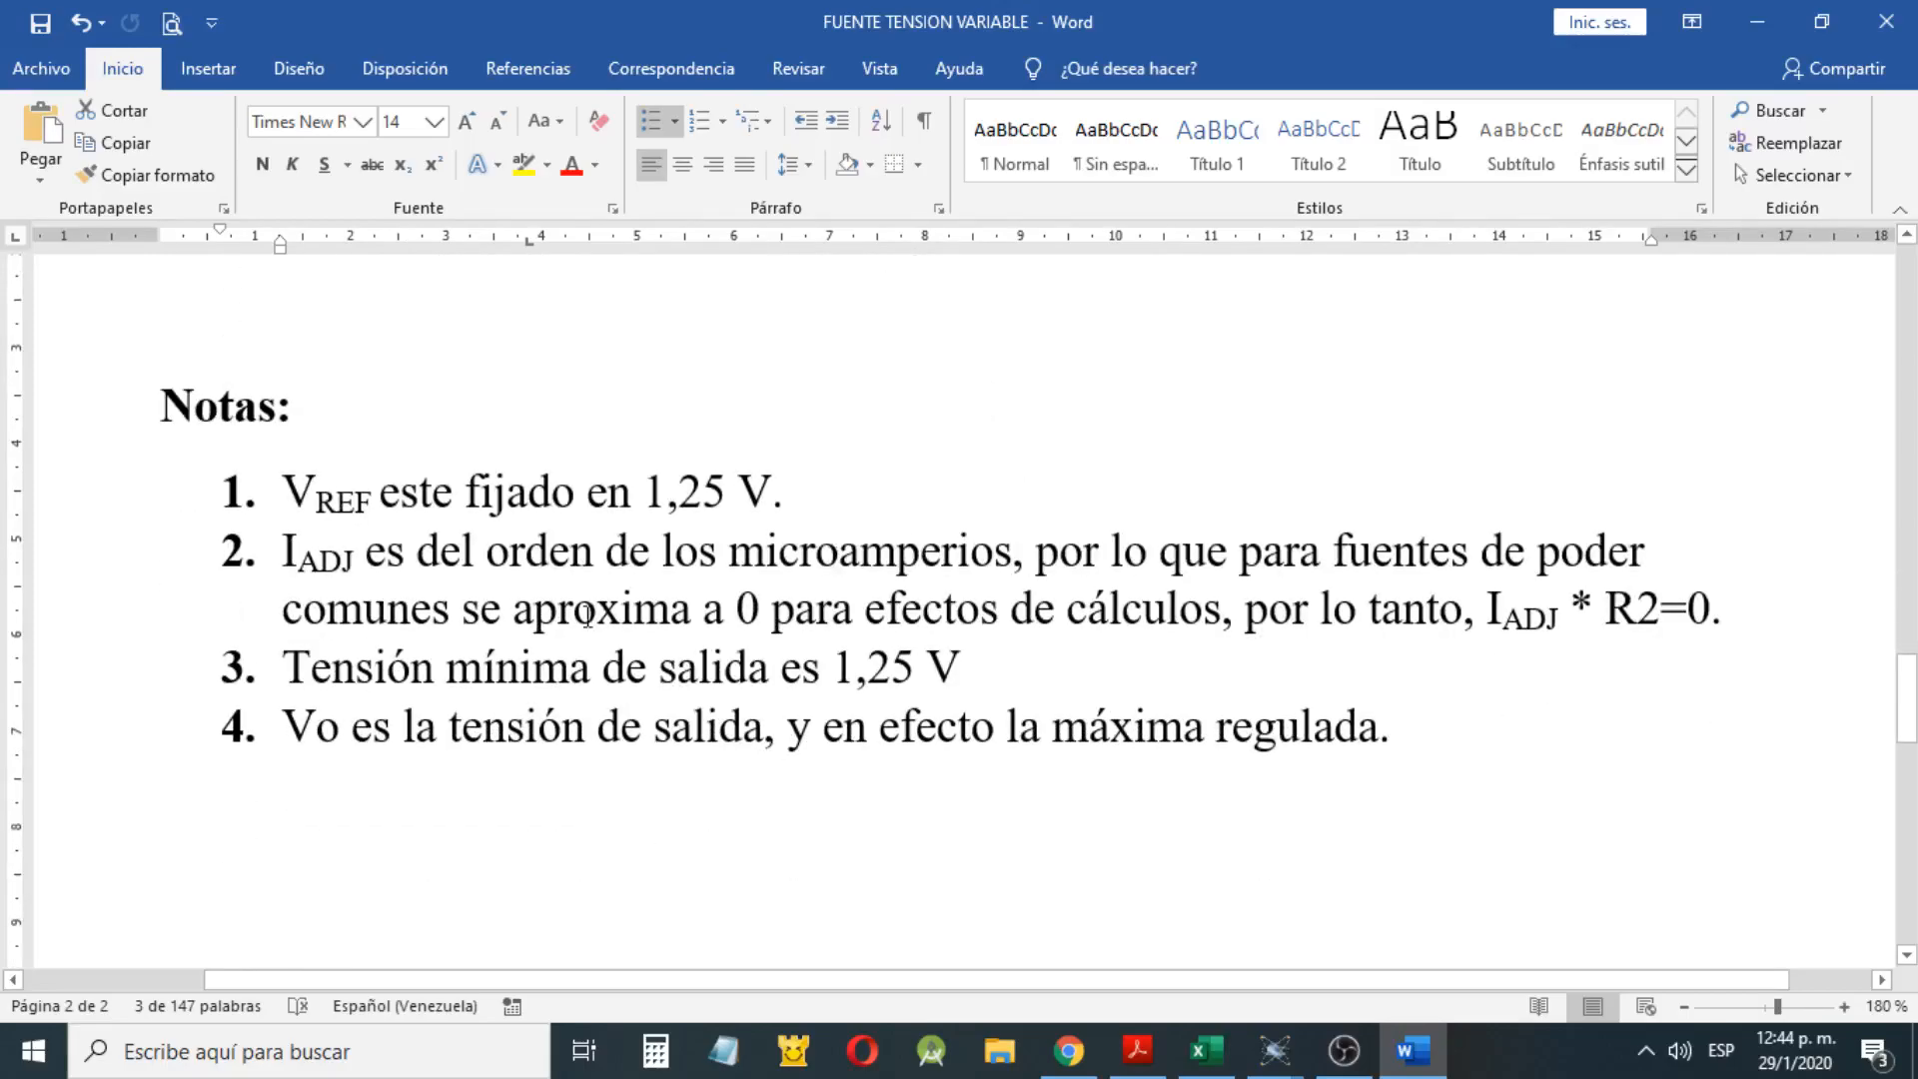
left_click_drag(365, 563, 274, 500)
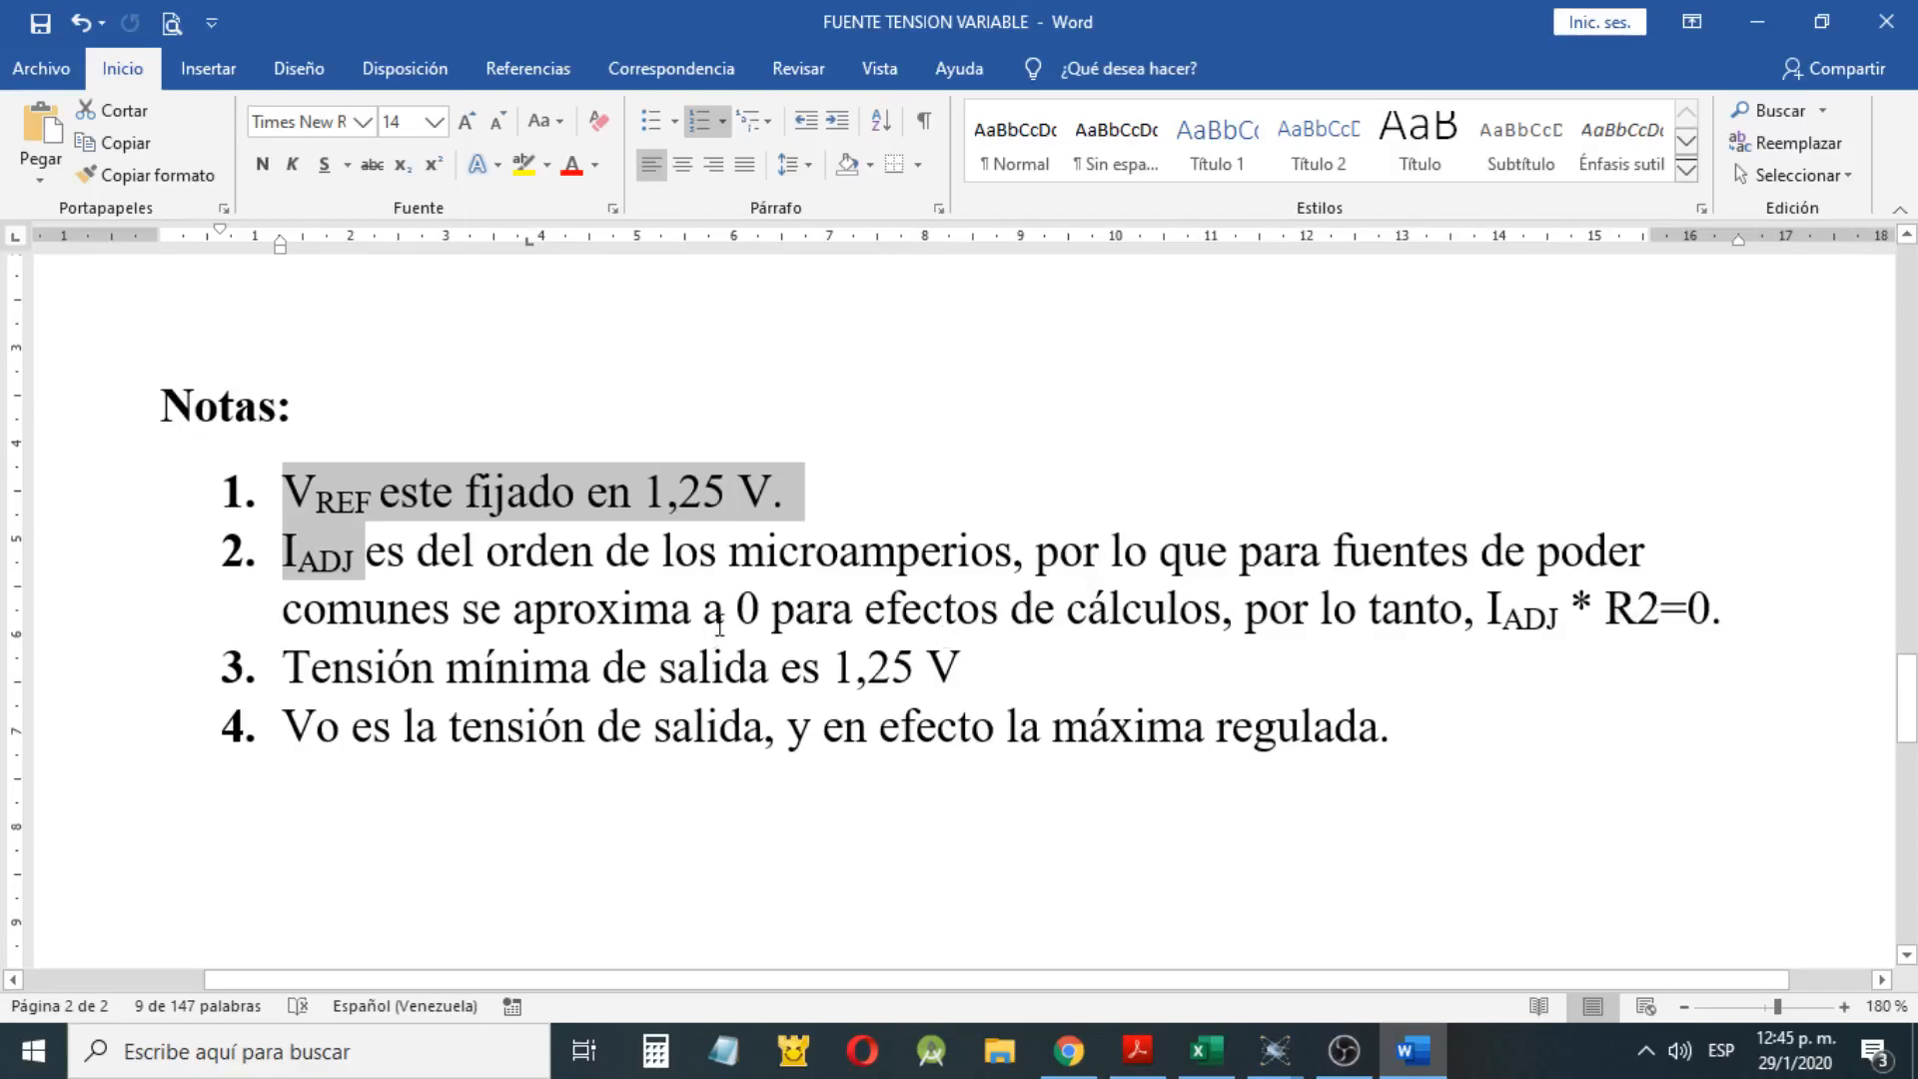
left_click(747, 608)
left_click_drag(756, 608, 761, 610)
left_click(1718, 572)
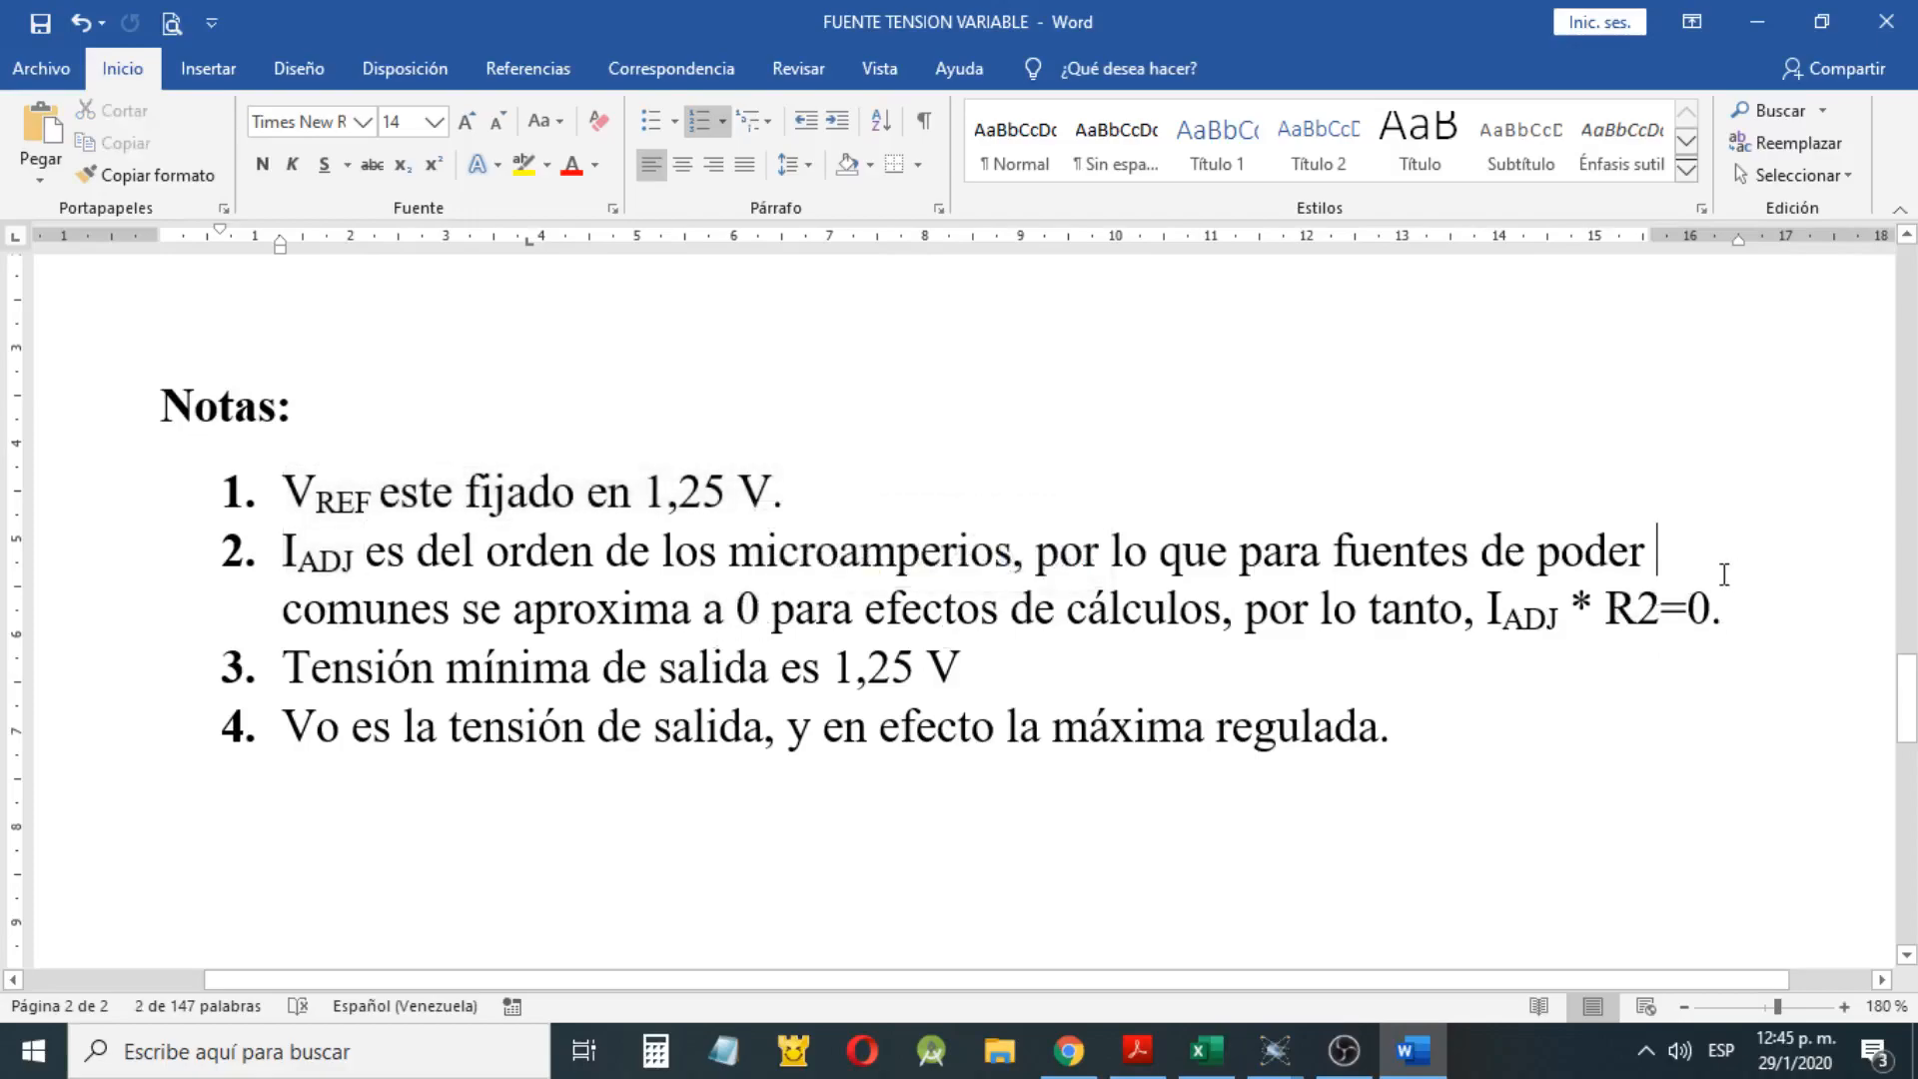
left_click_drag(1488, 609, 1698, 613)
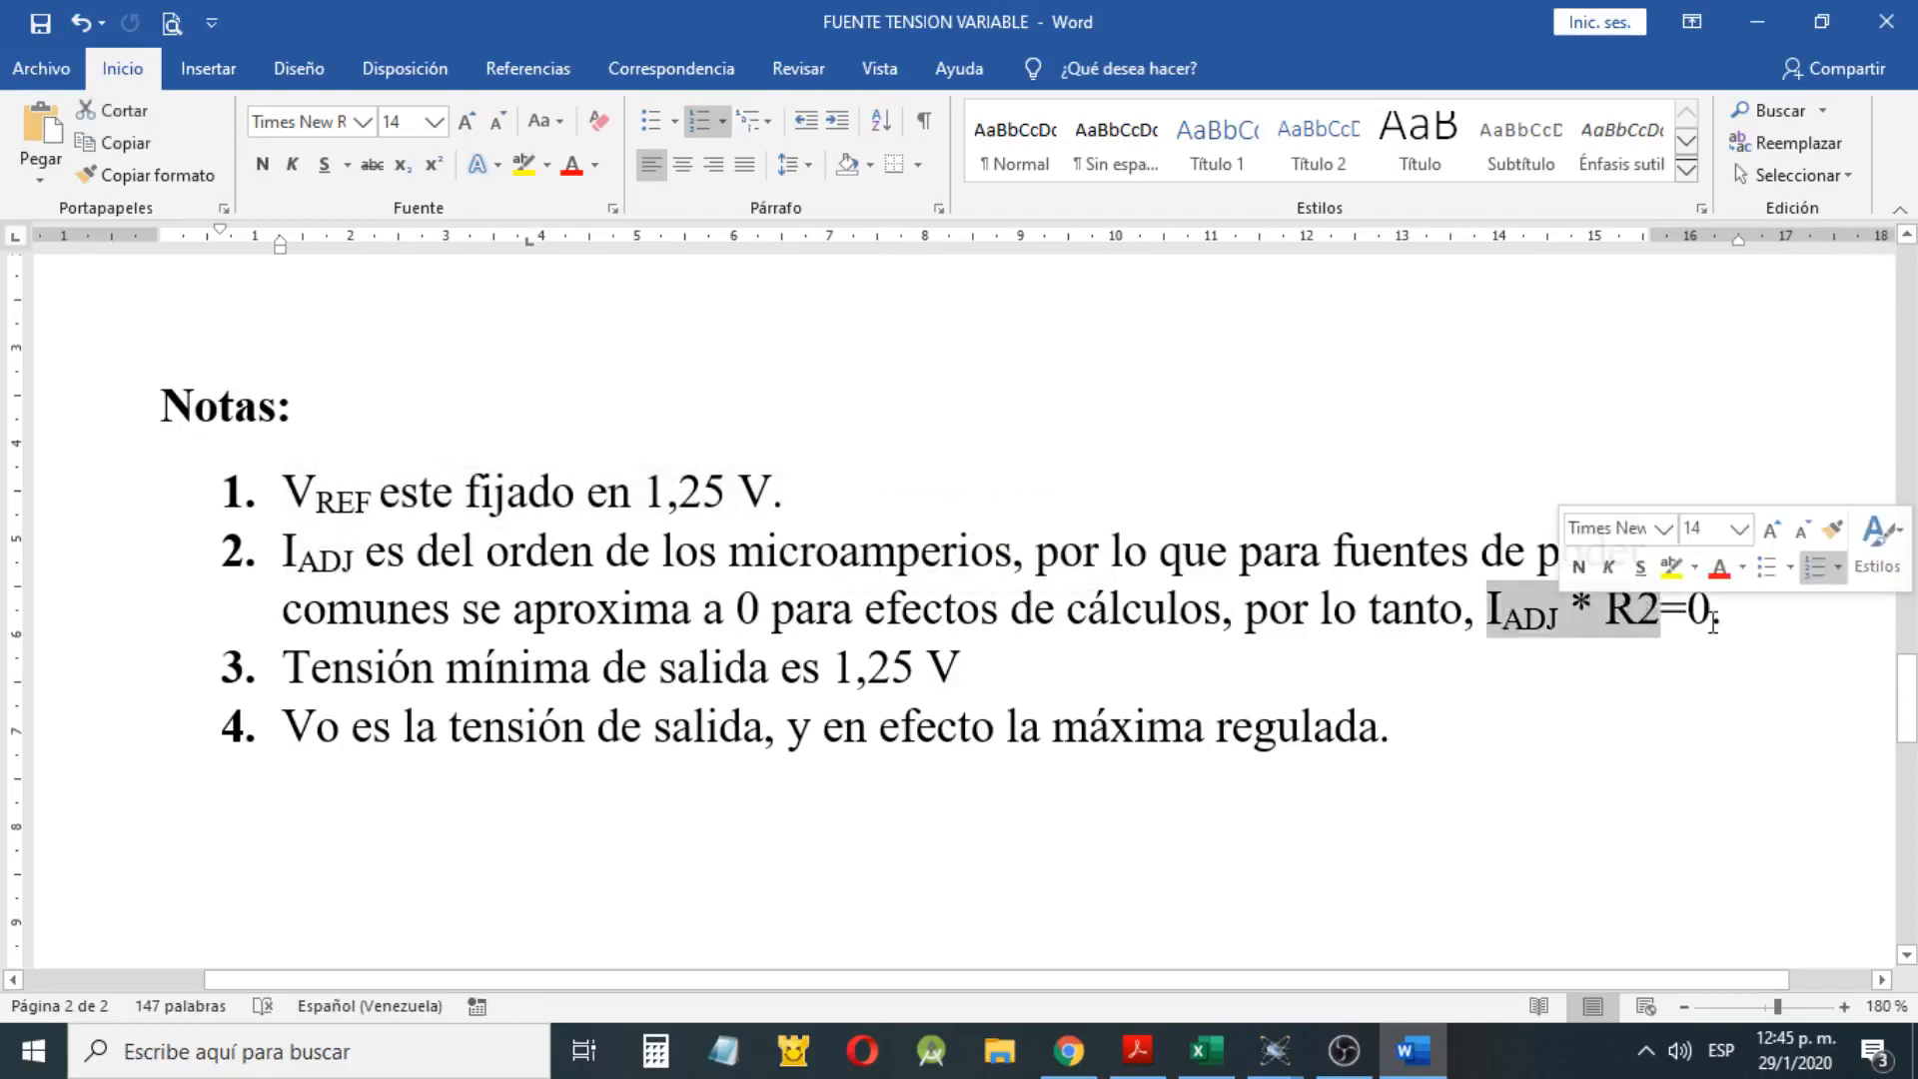
Duplicate the second formula, VO = 1,25 V (1 + R2/R1) + IADJ * R2, as a third bullet directly below it
scroll(1078, 539, "up", 3)
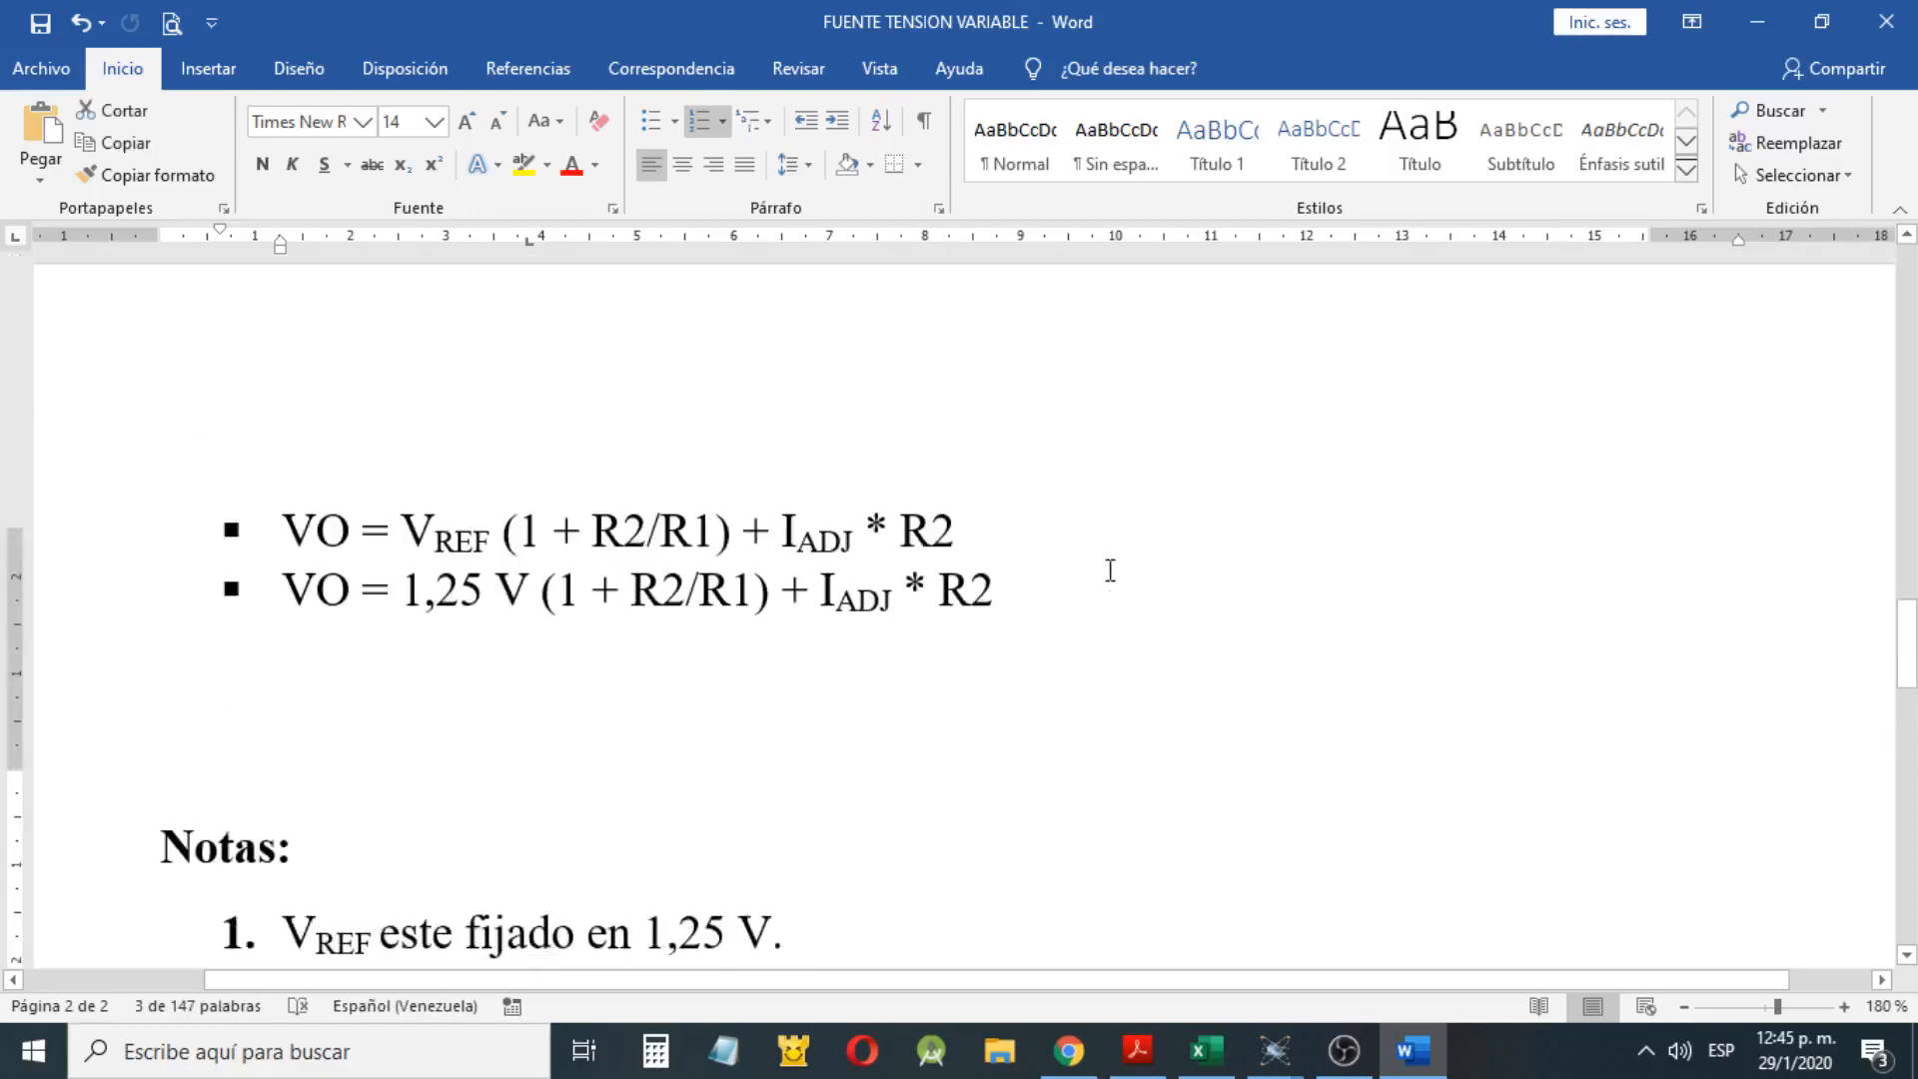
left_click_drag(1059, 508, 224, 513)
key("ctrl+c")
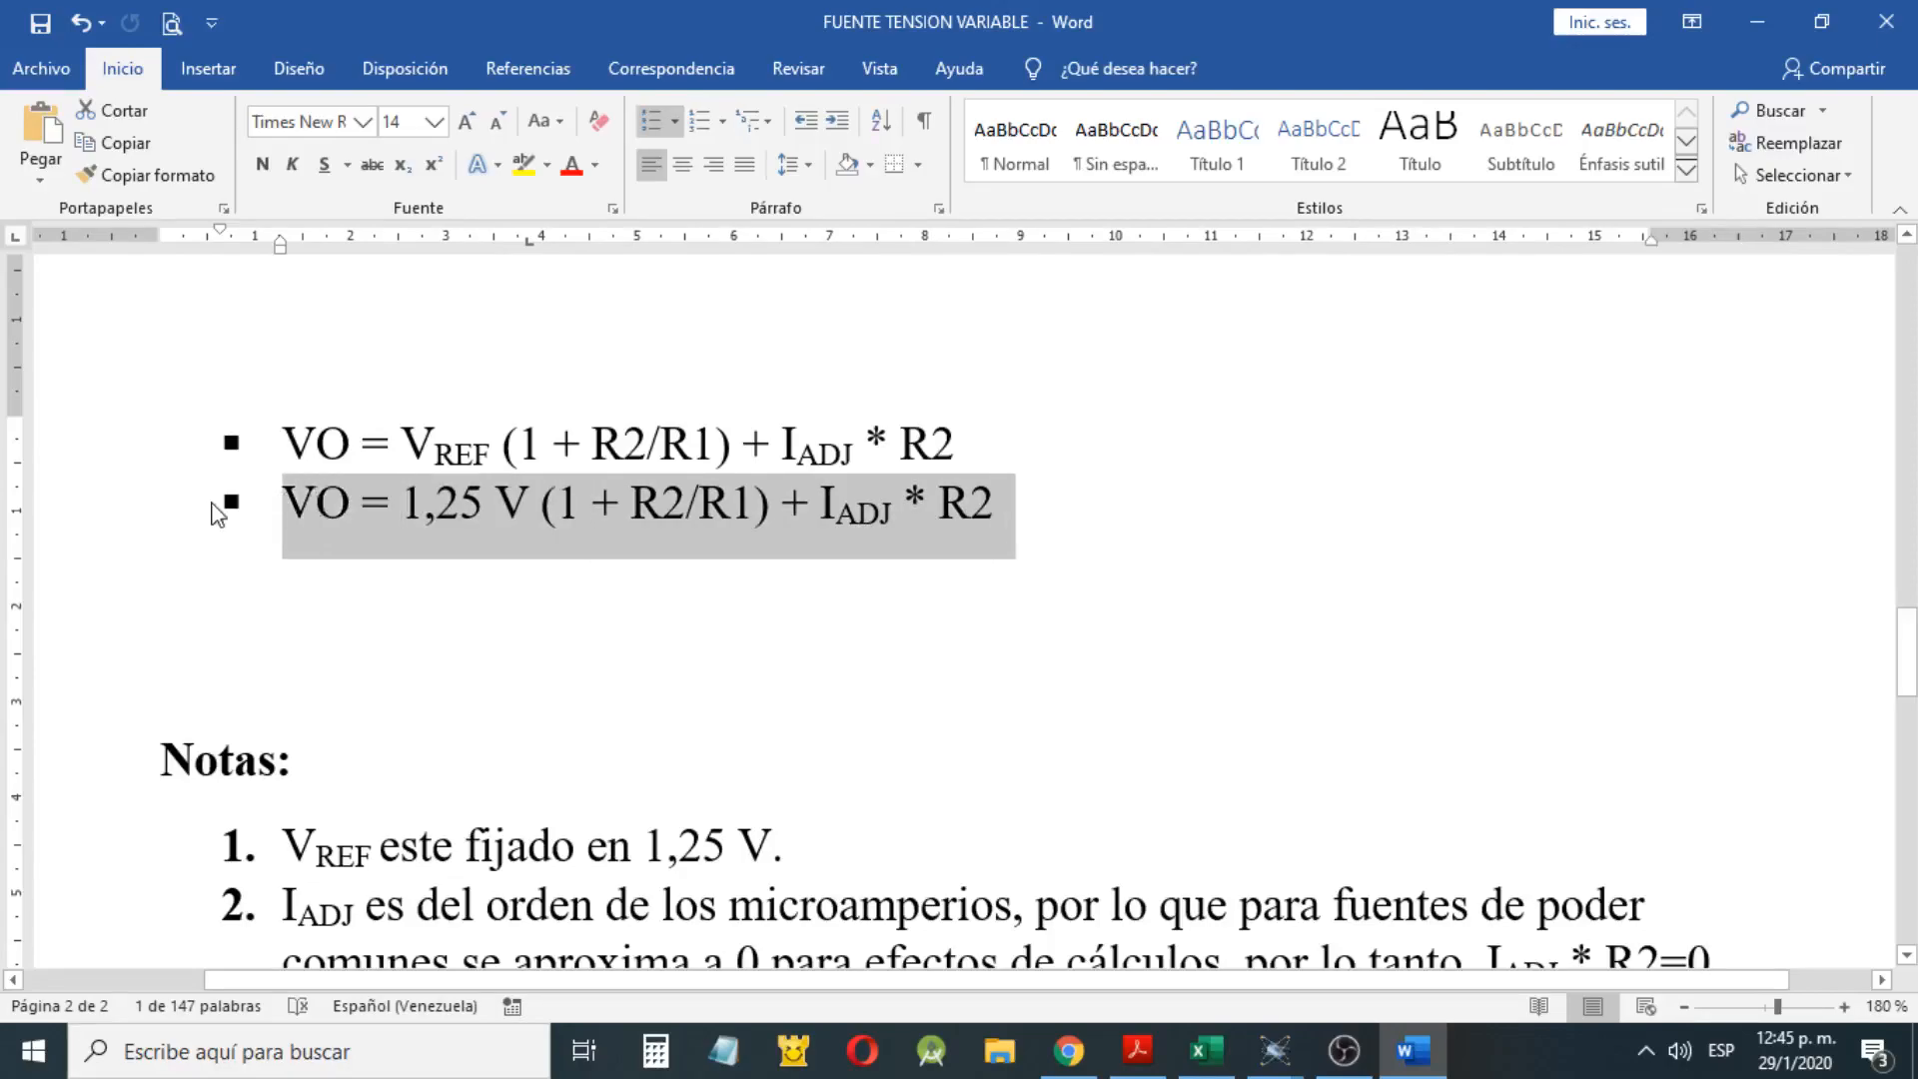
left_click(1047, 487)
key("Return")
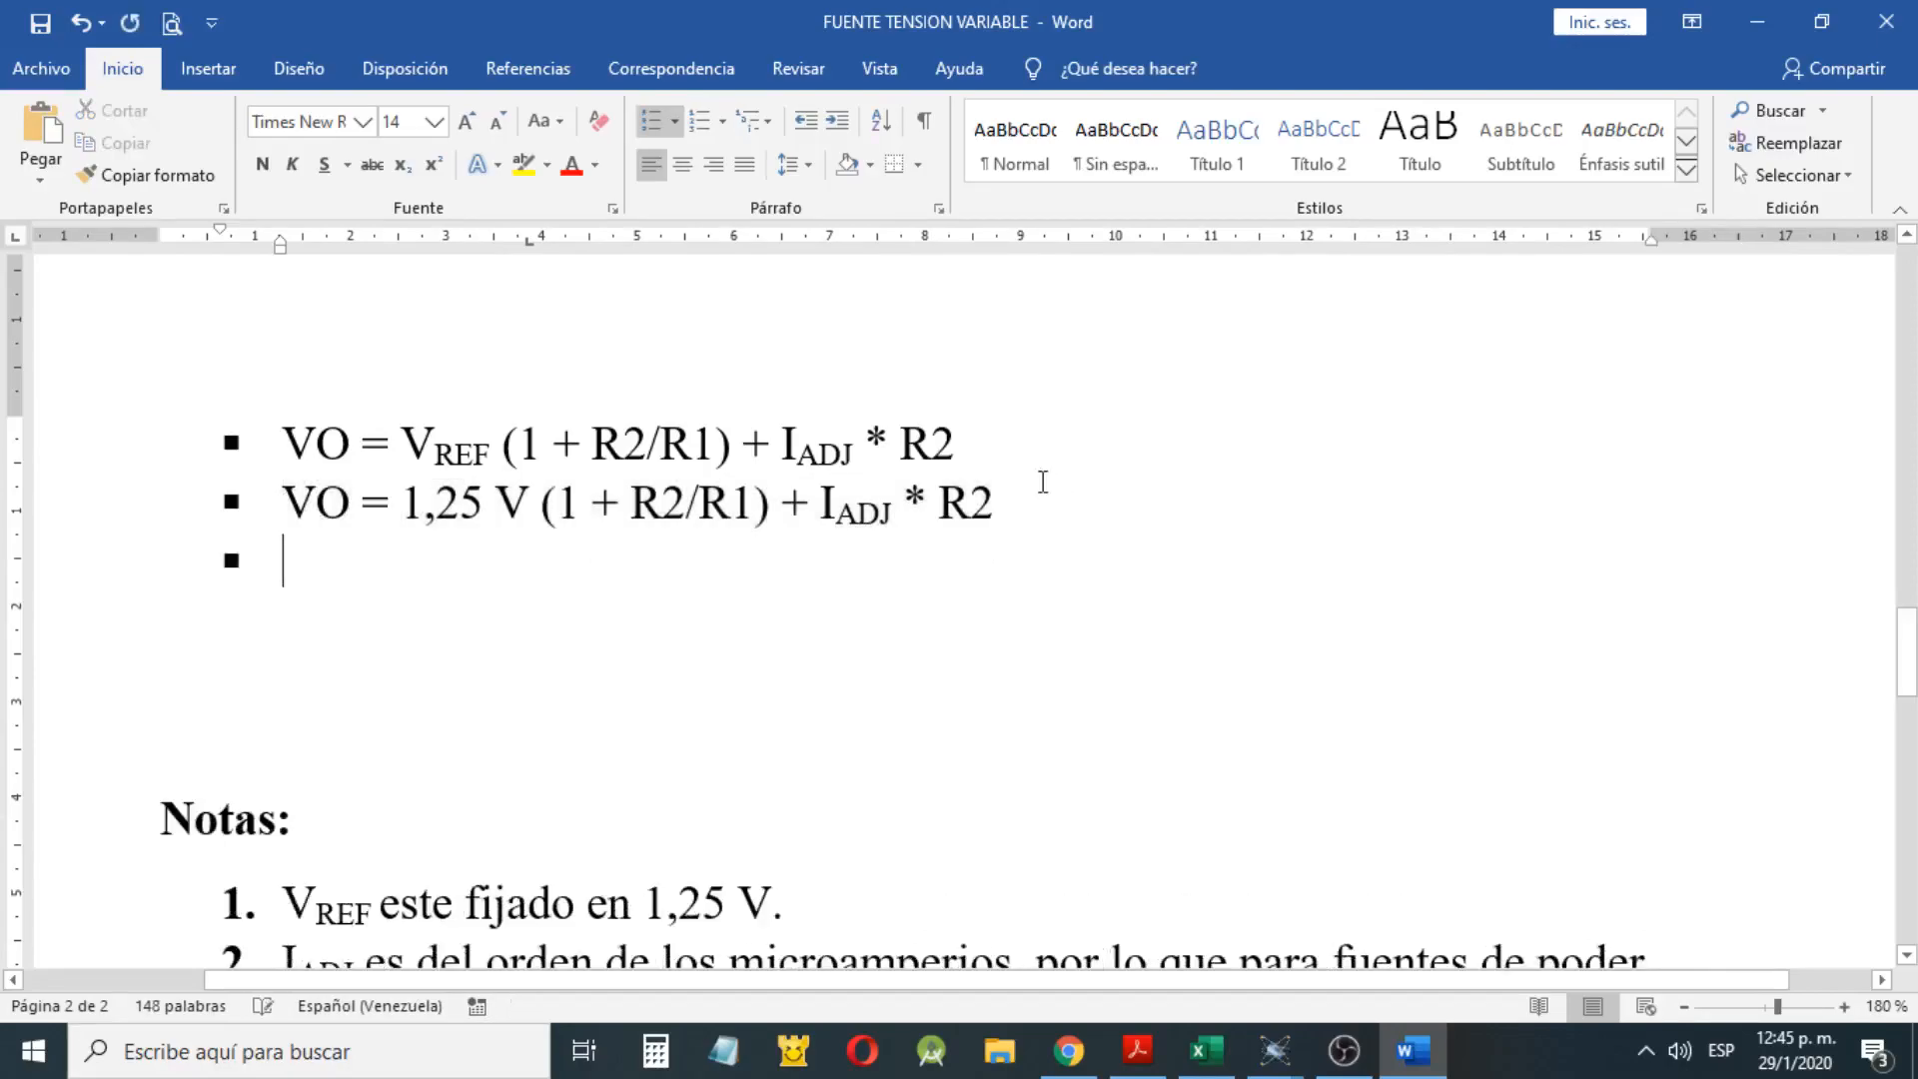
key("ctrl+v")
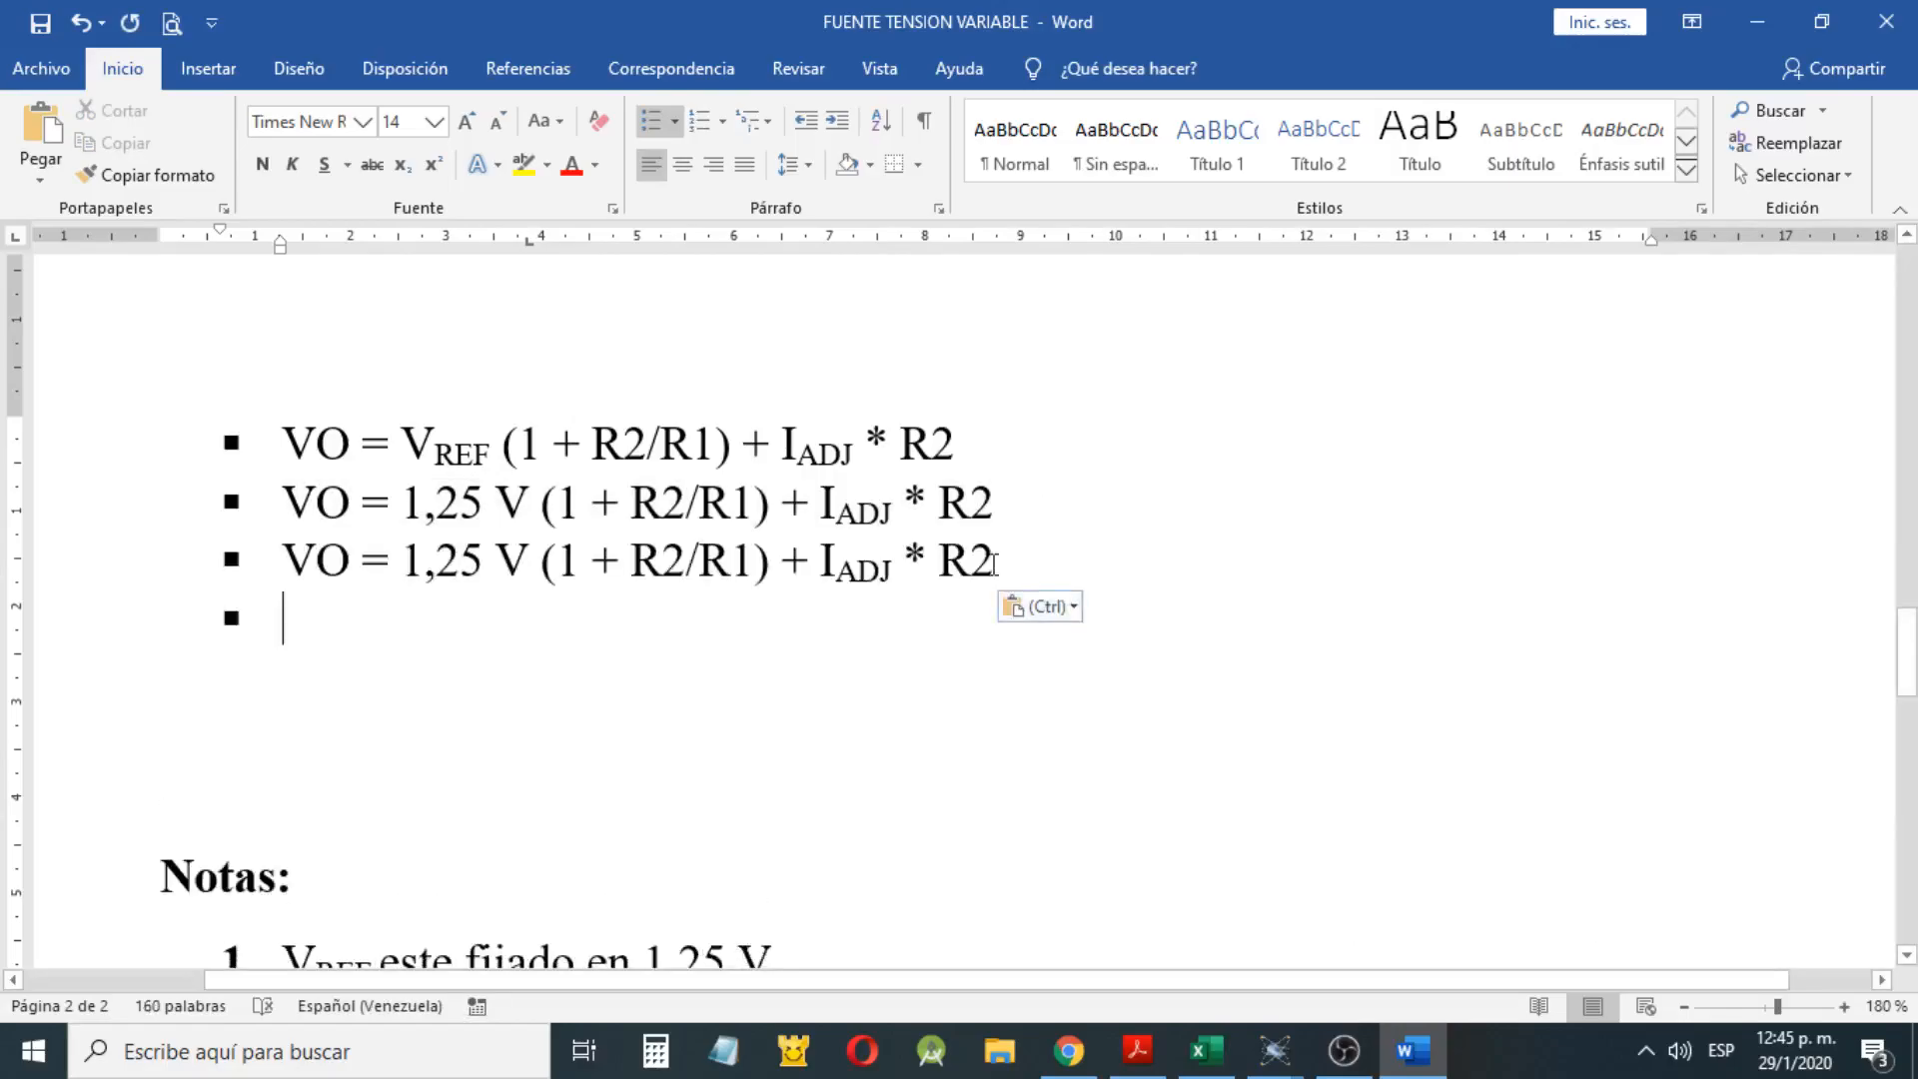
key("BackSpace")
Delete the + IADJ * R2 term from the third formula, leaving VO = 1,25 V (1 + R2/R1)
left_click_drag(992, 562, 815, 582)
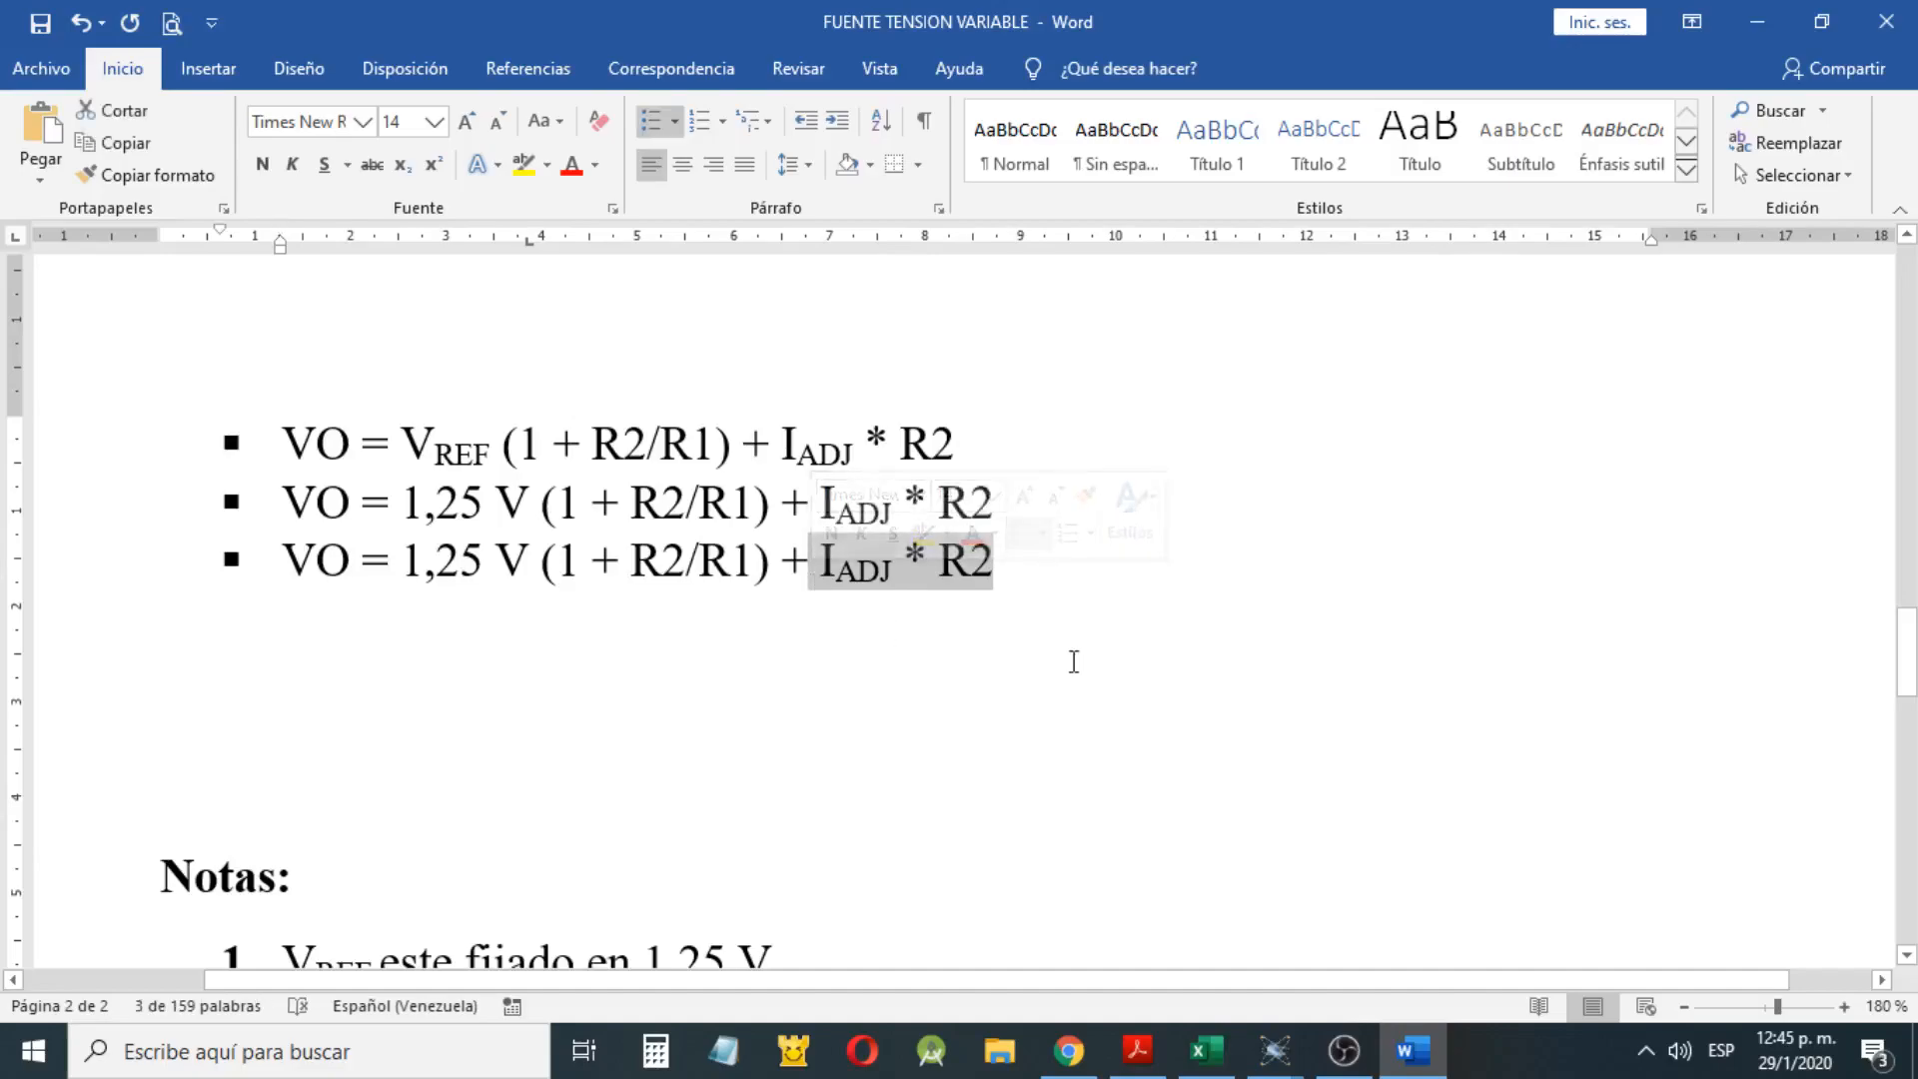
key("BackSpace")
key("BackSpace")
Remove the surplus blank lines between the third VO formula and the Notas heading
scroll(749, 609, "down", 1)
scroll(749, 609, "down", 1)
left_click_drag(728, 407, 687, 559)
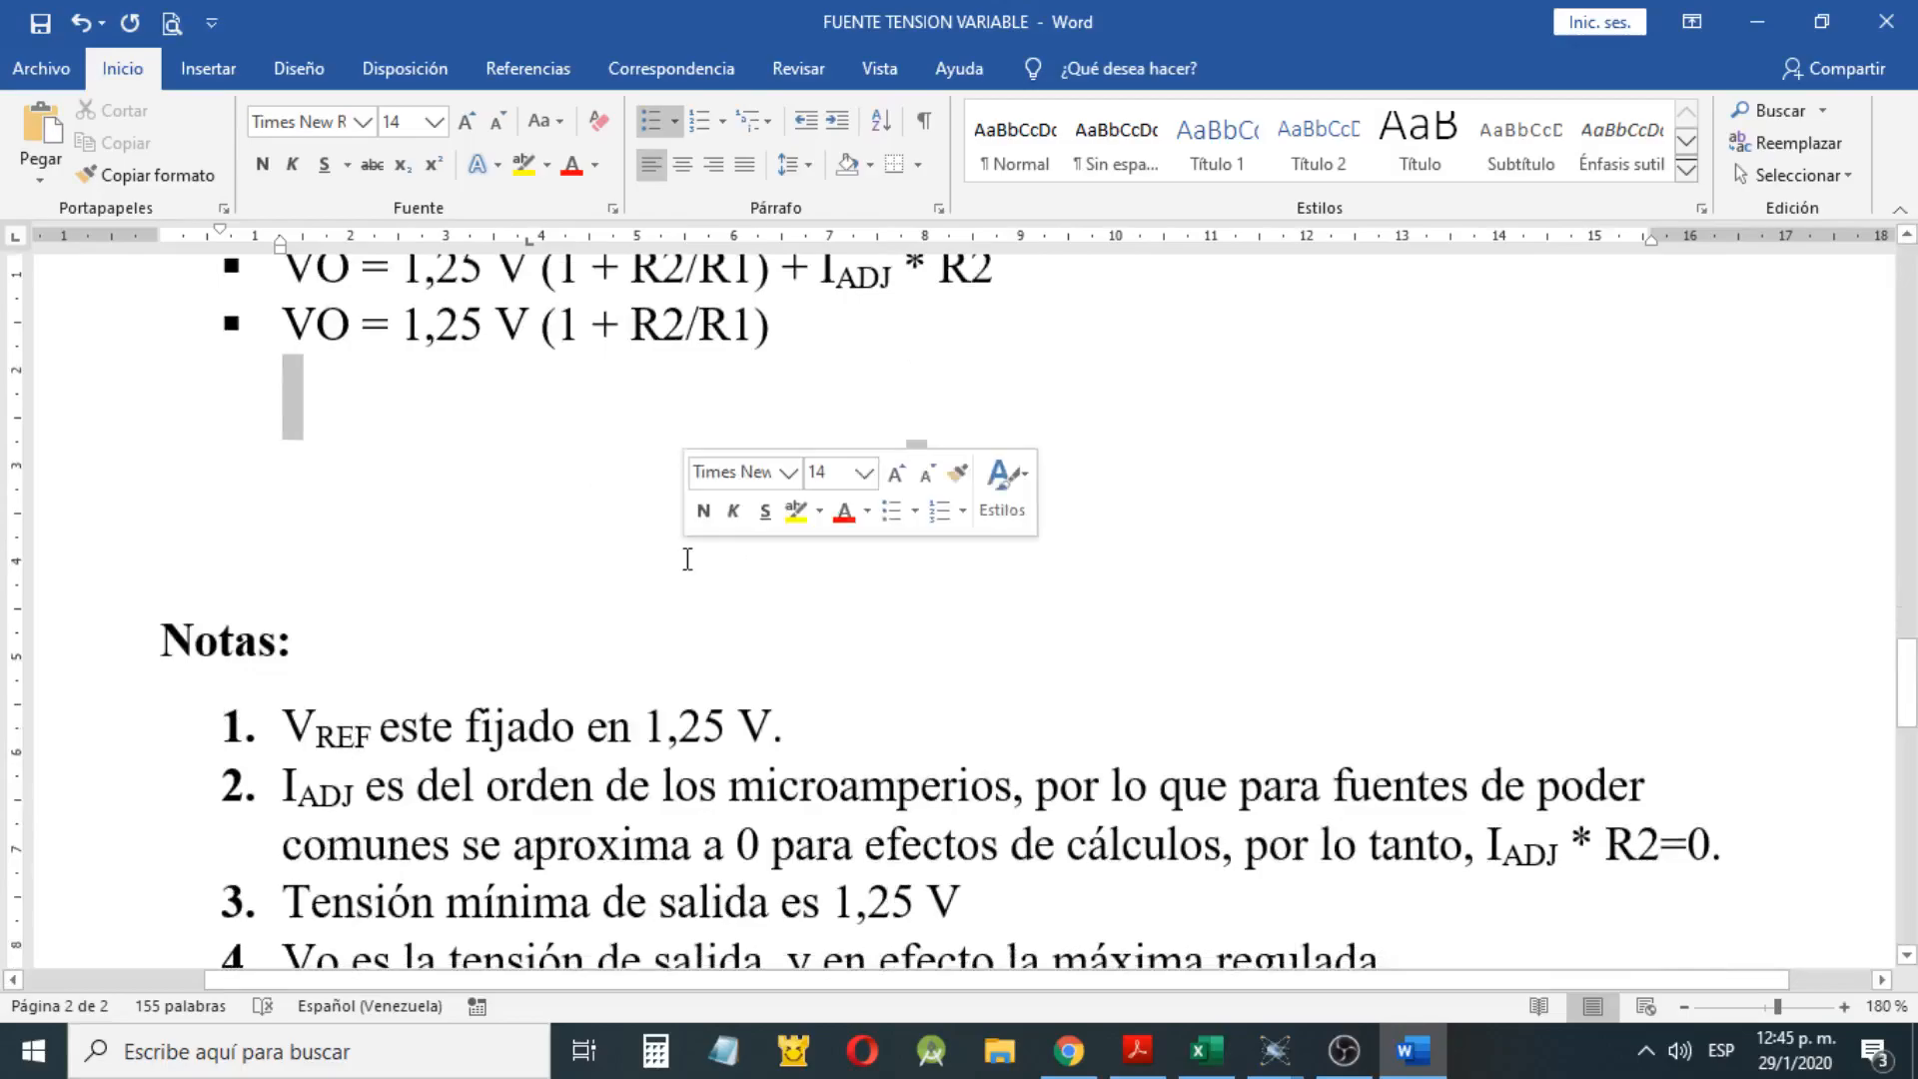
key("BackSpace")
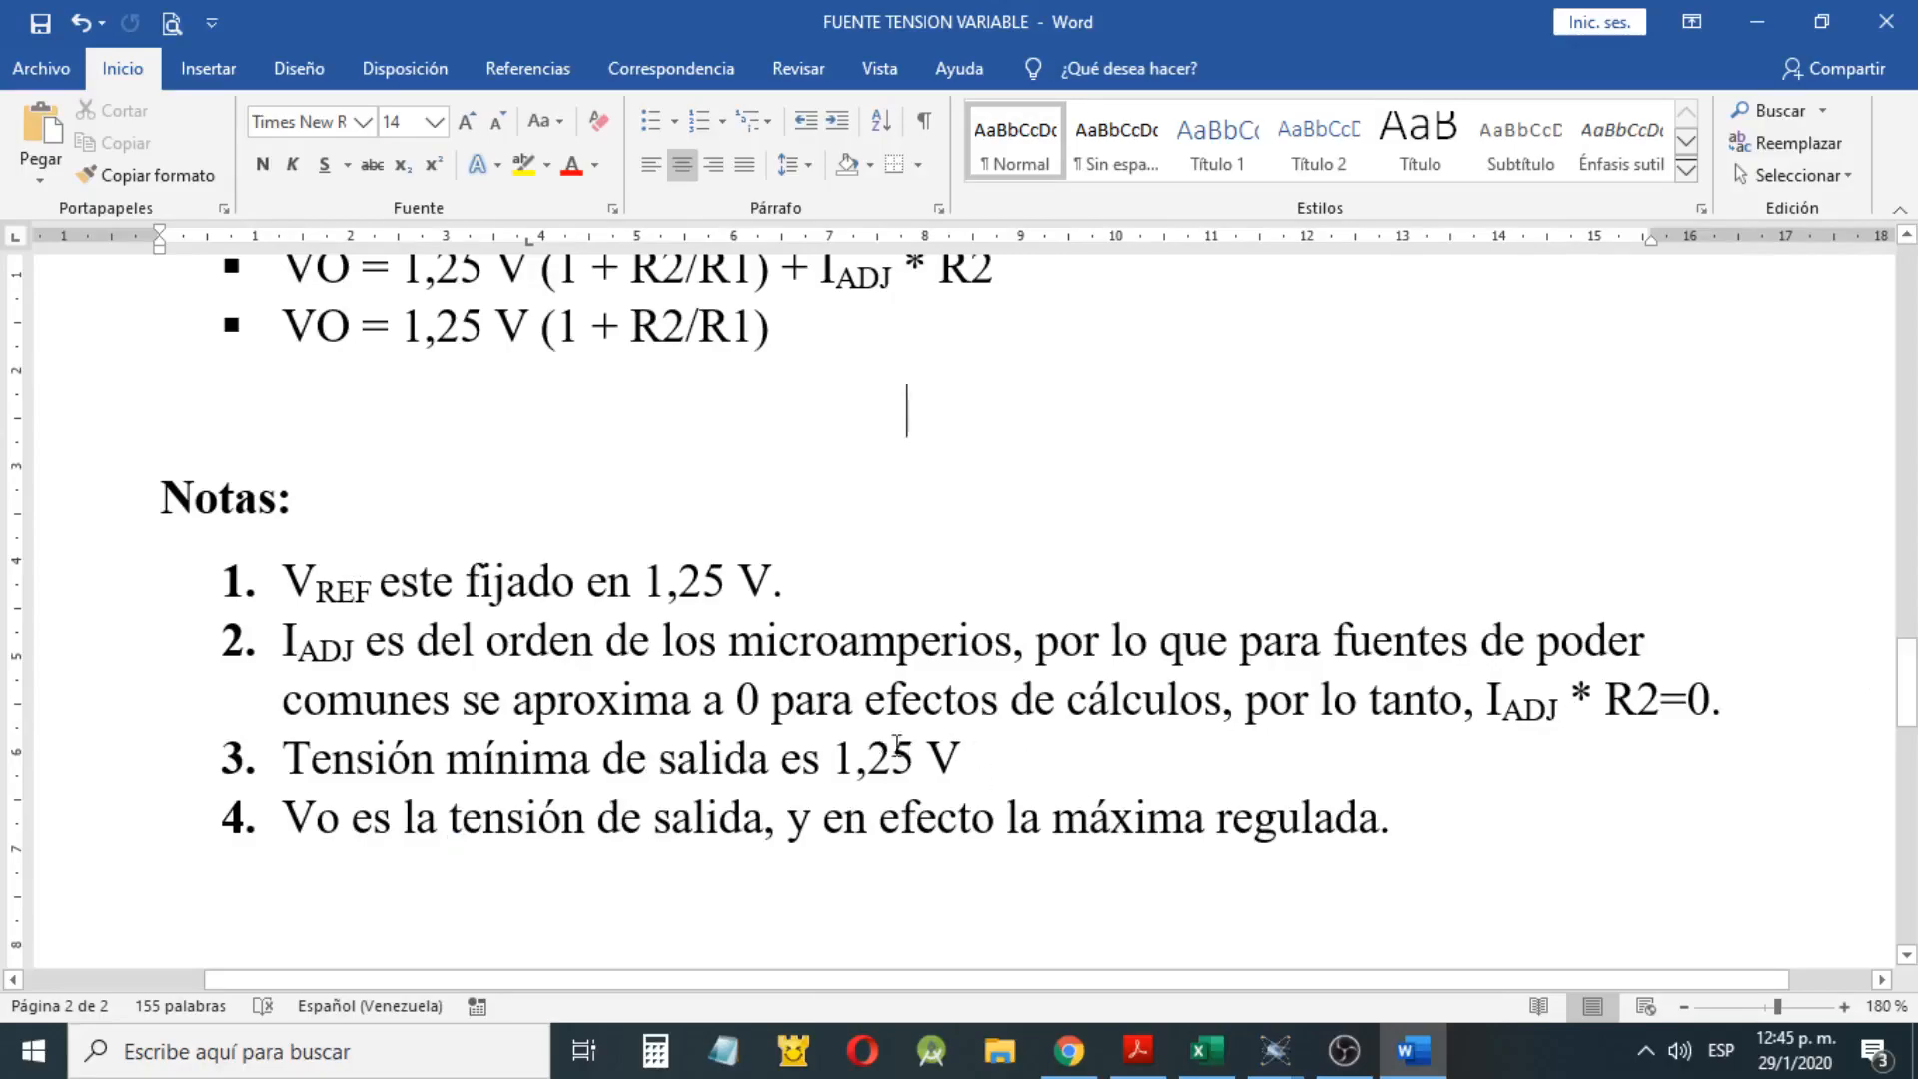
Examine the terms of the simplified VO formula, highlighting R2, R1 and the constant 1 one by one
scroll(996, 747, "up", 2)
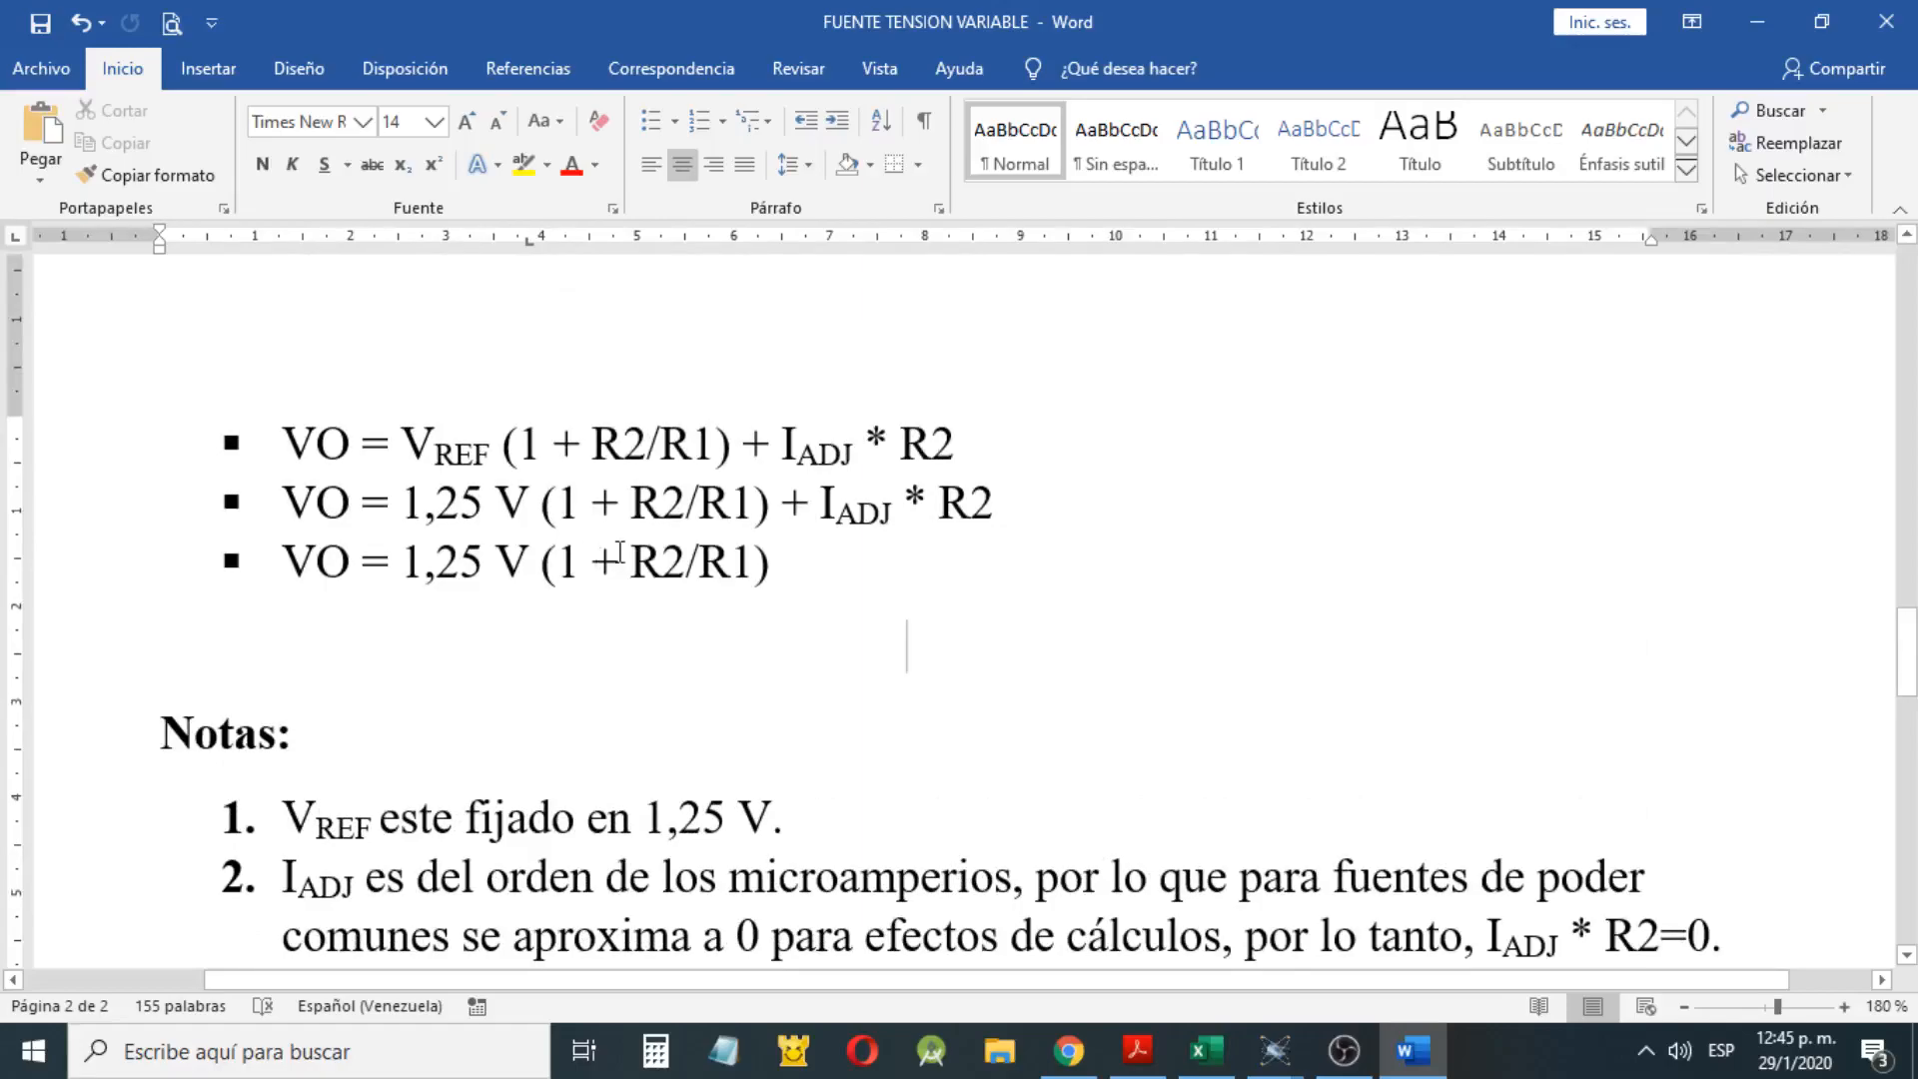
left_click_drag(687, 549, 631, 547)
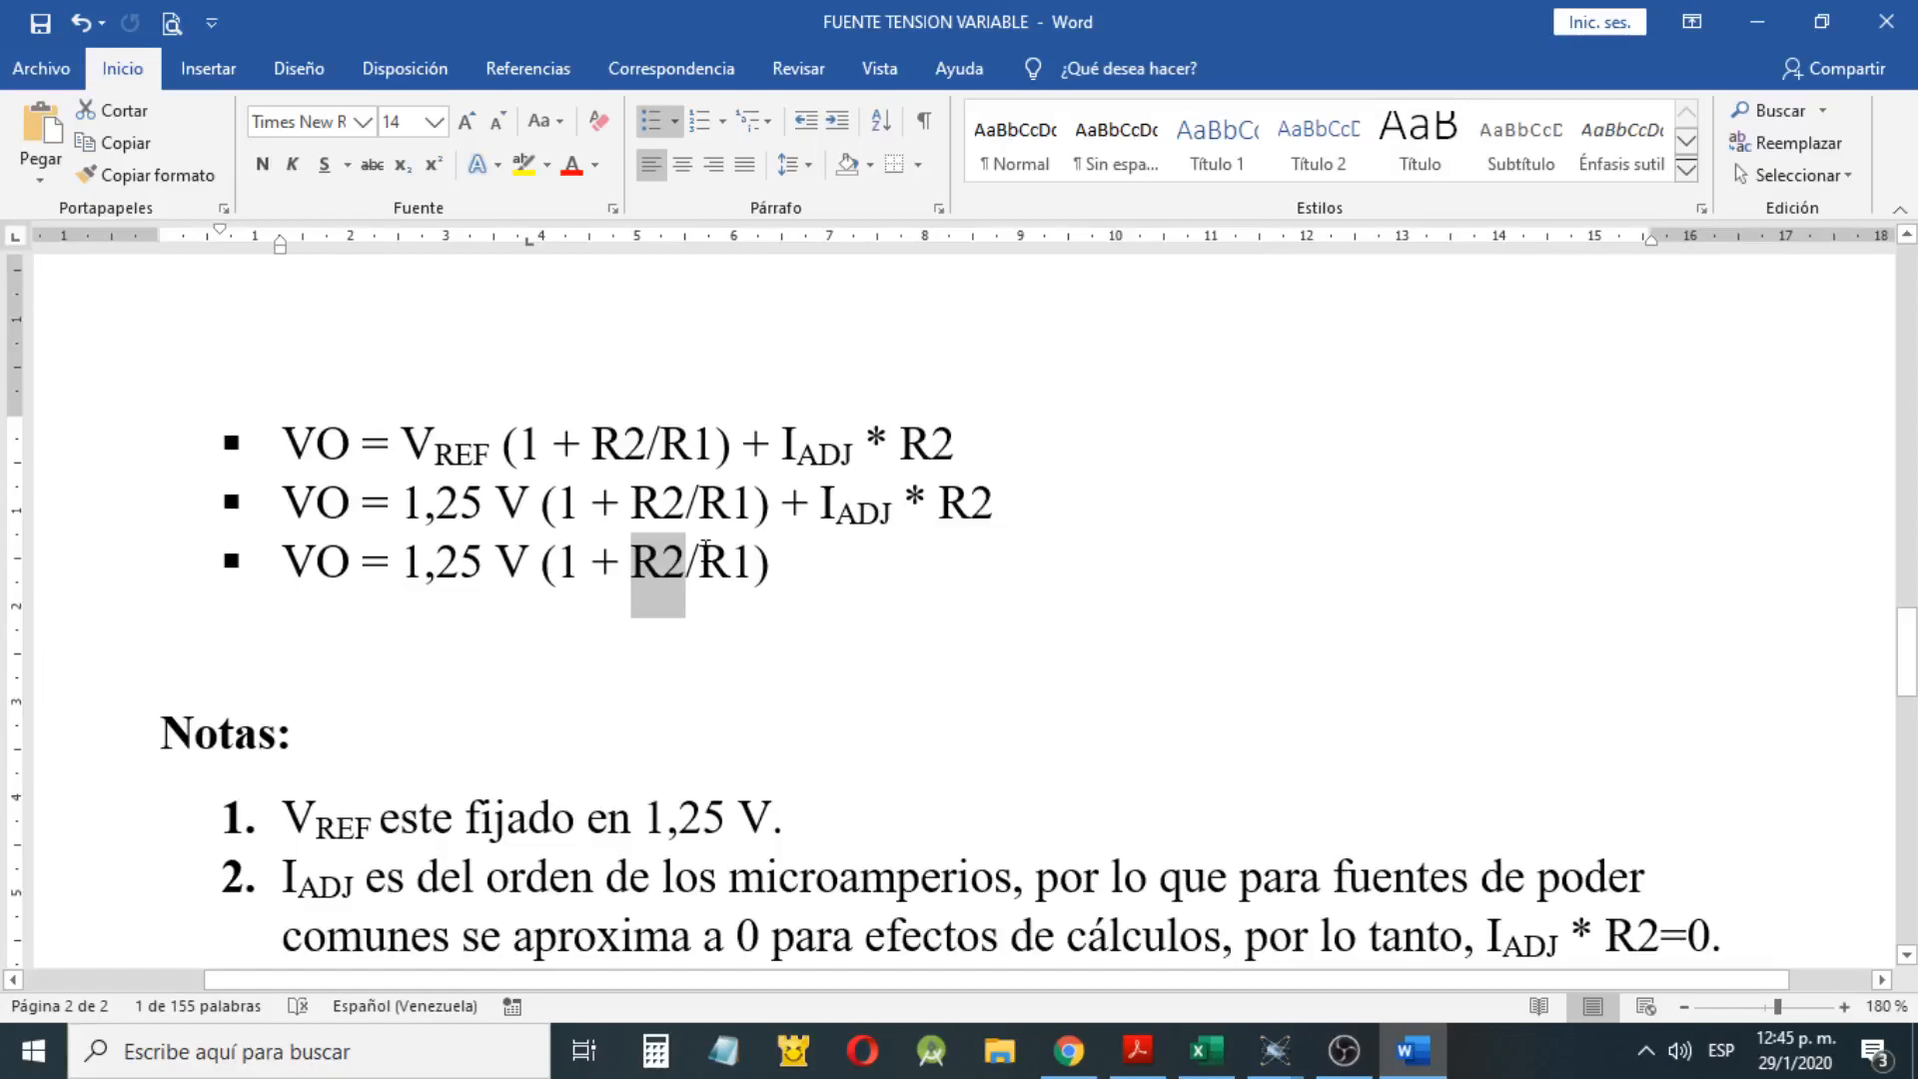
left_click_drag(702, 547, 755, 547)
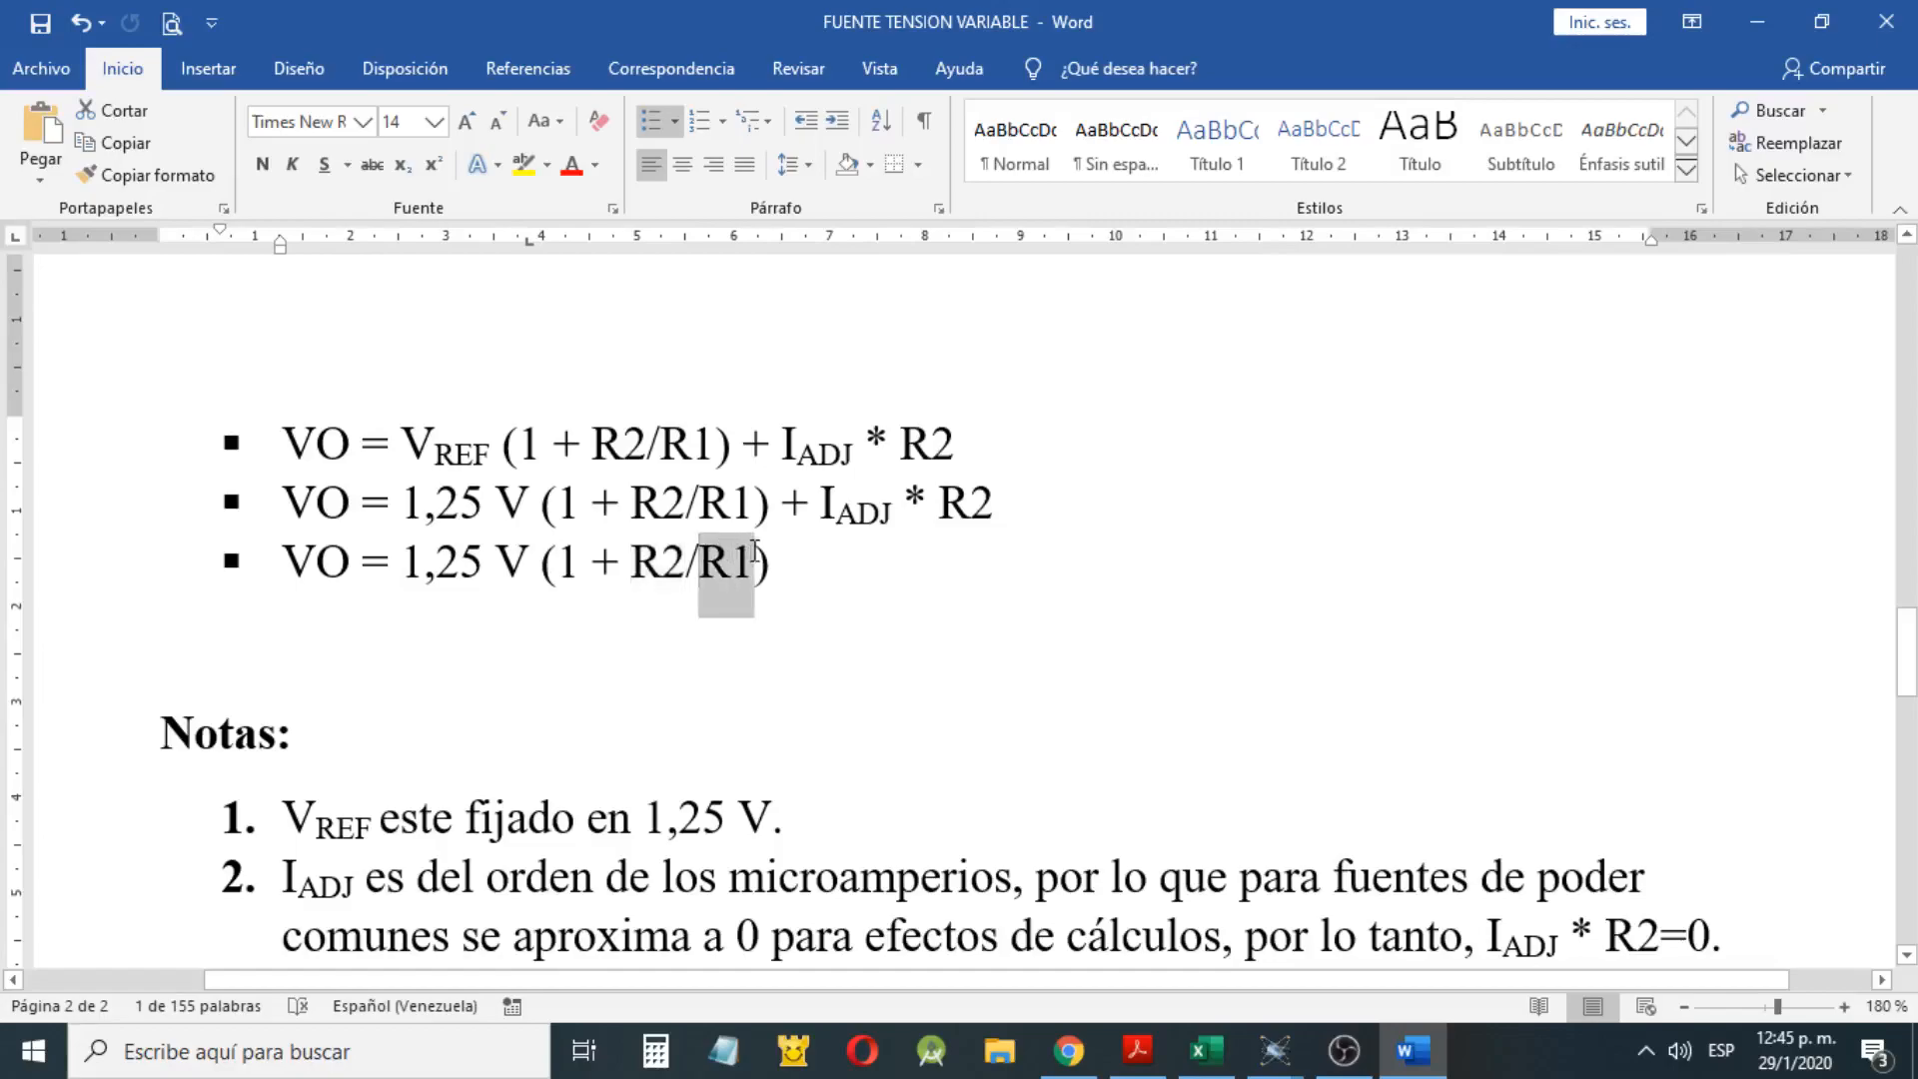
left_click(755, 554)
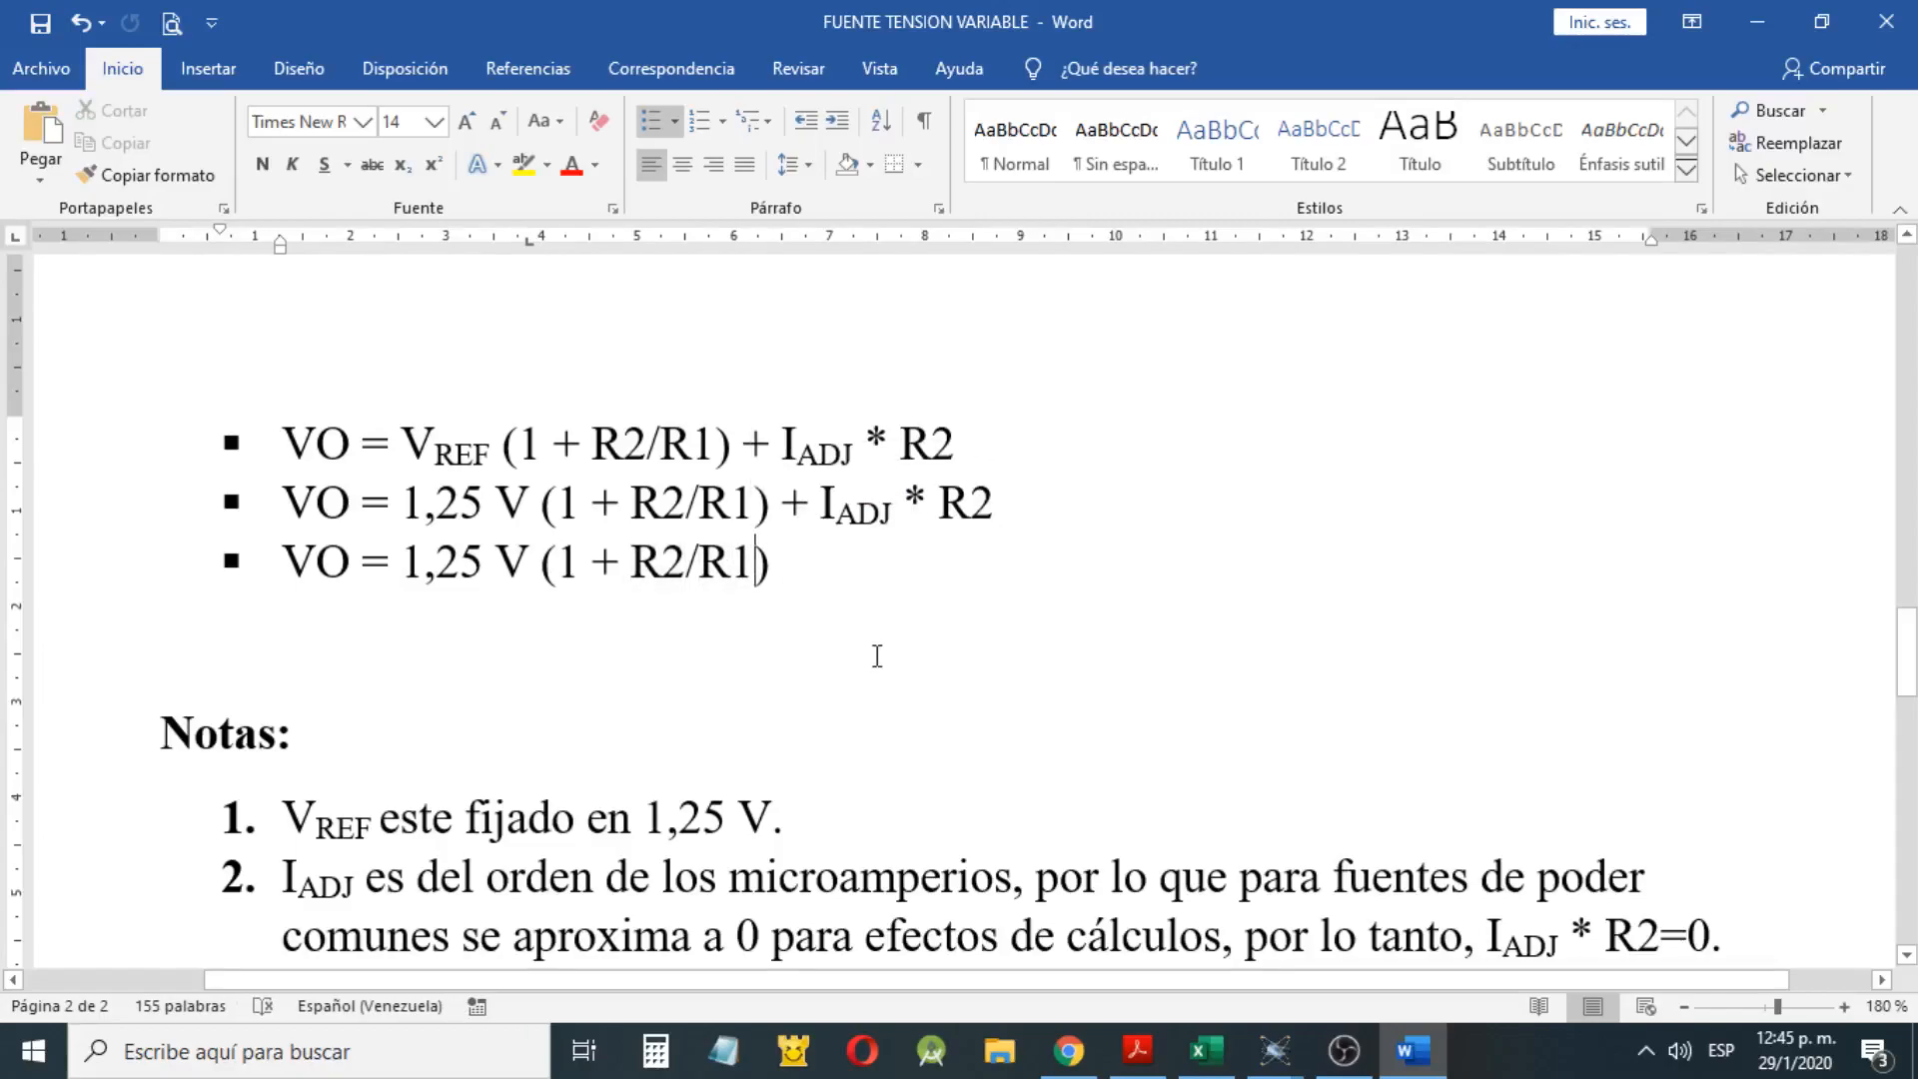
left_click_drag(752, 572, 703, 573)
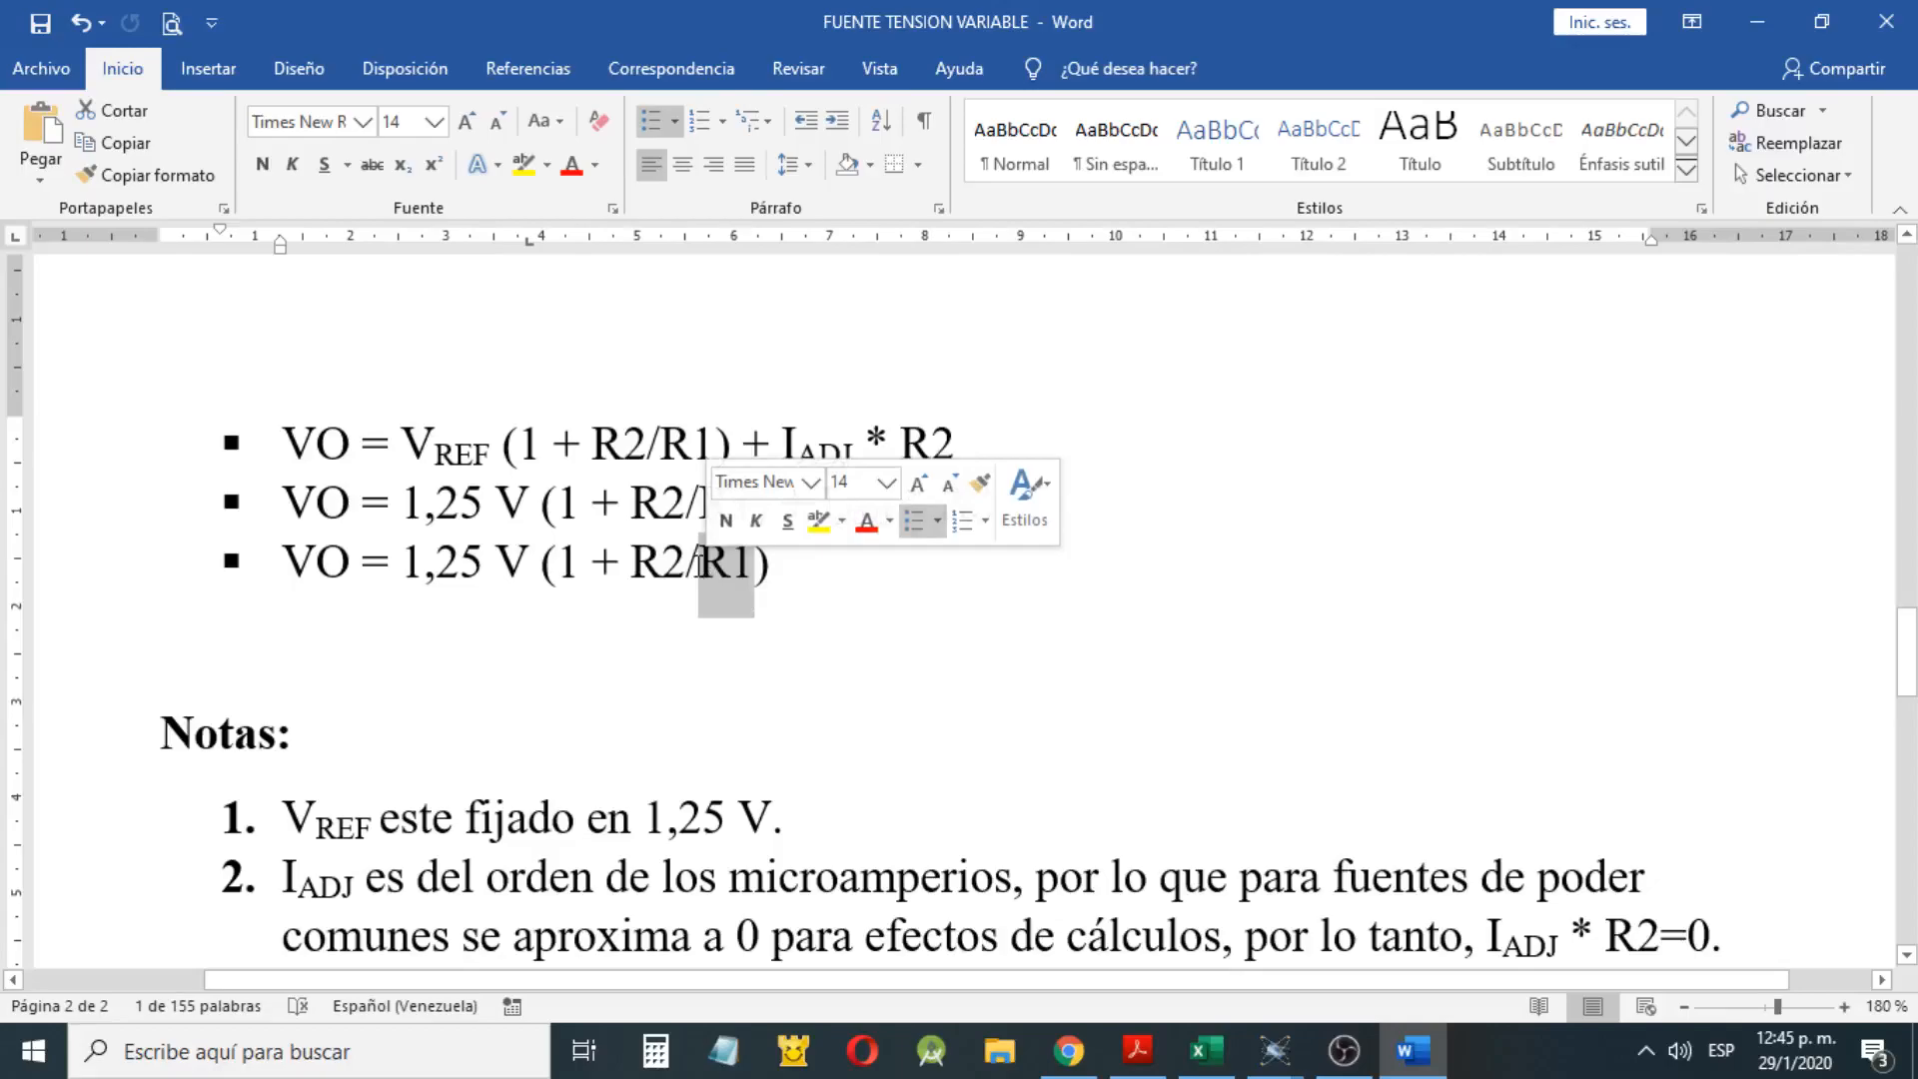
left_click(667, 559)
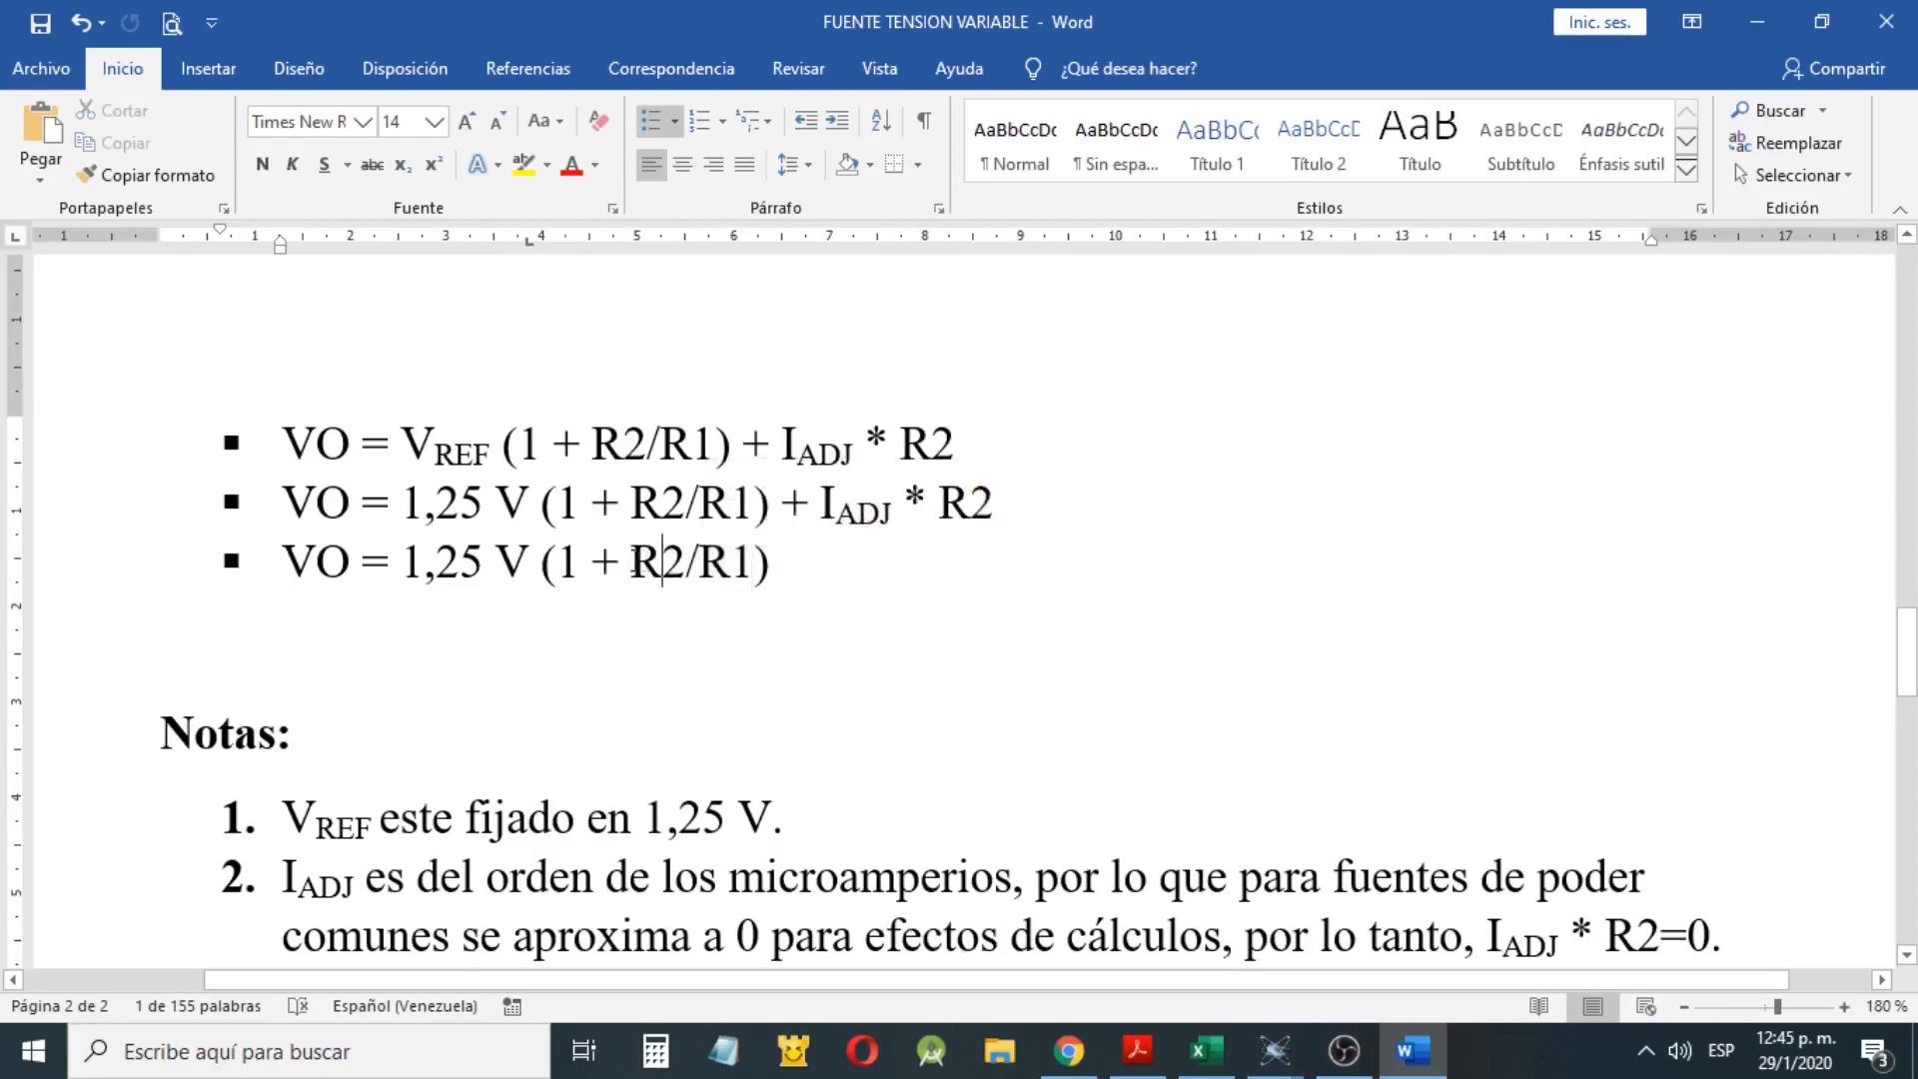
left_click_drag(580, 561, 564, 561)
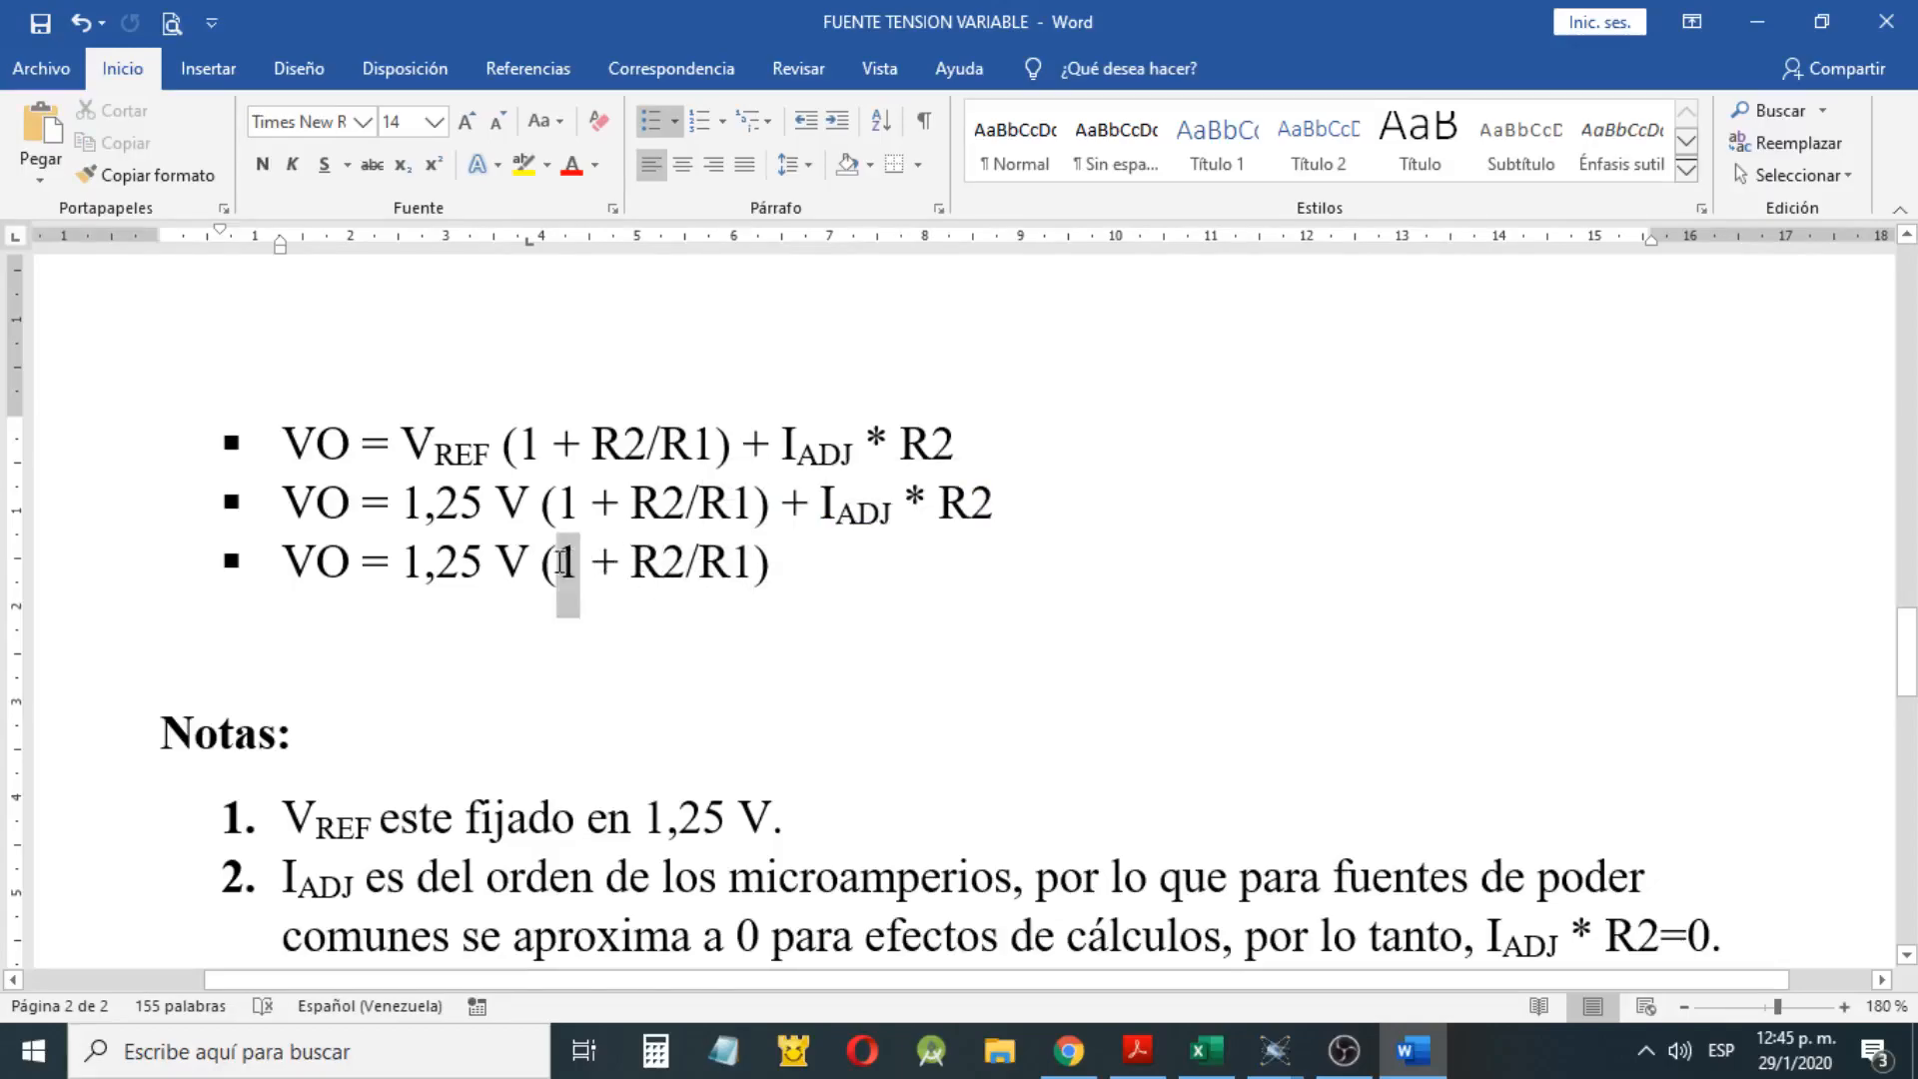
left_click(700, 561)
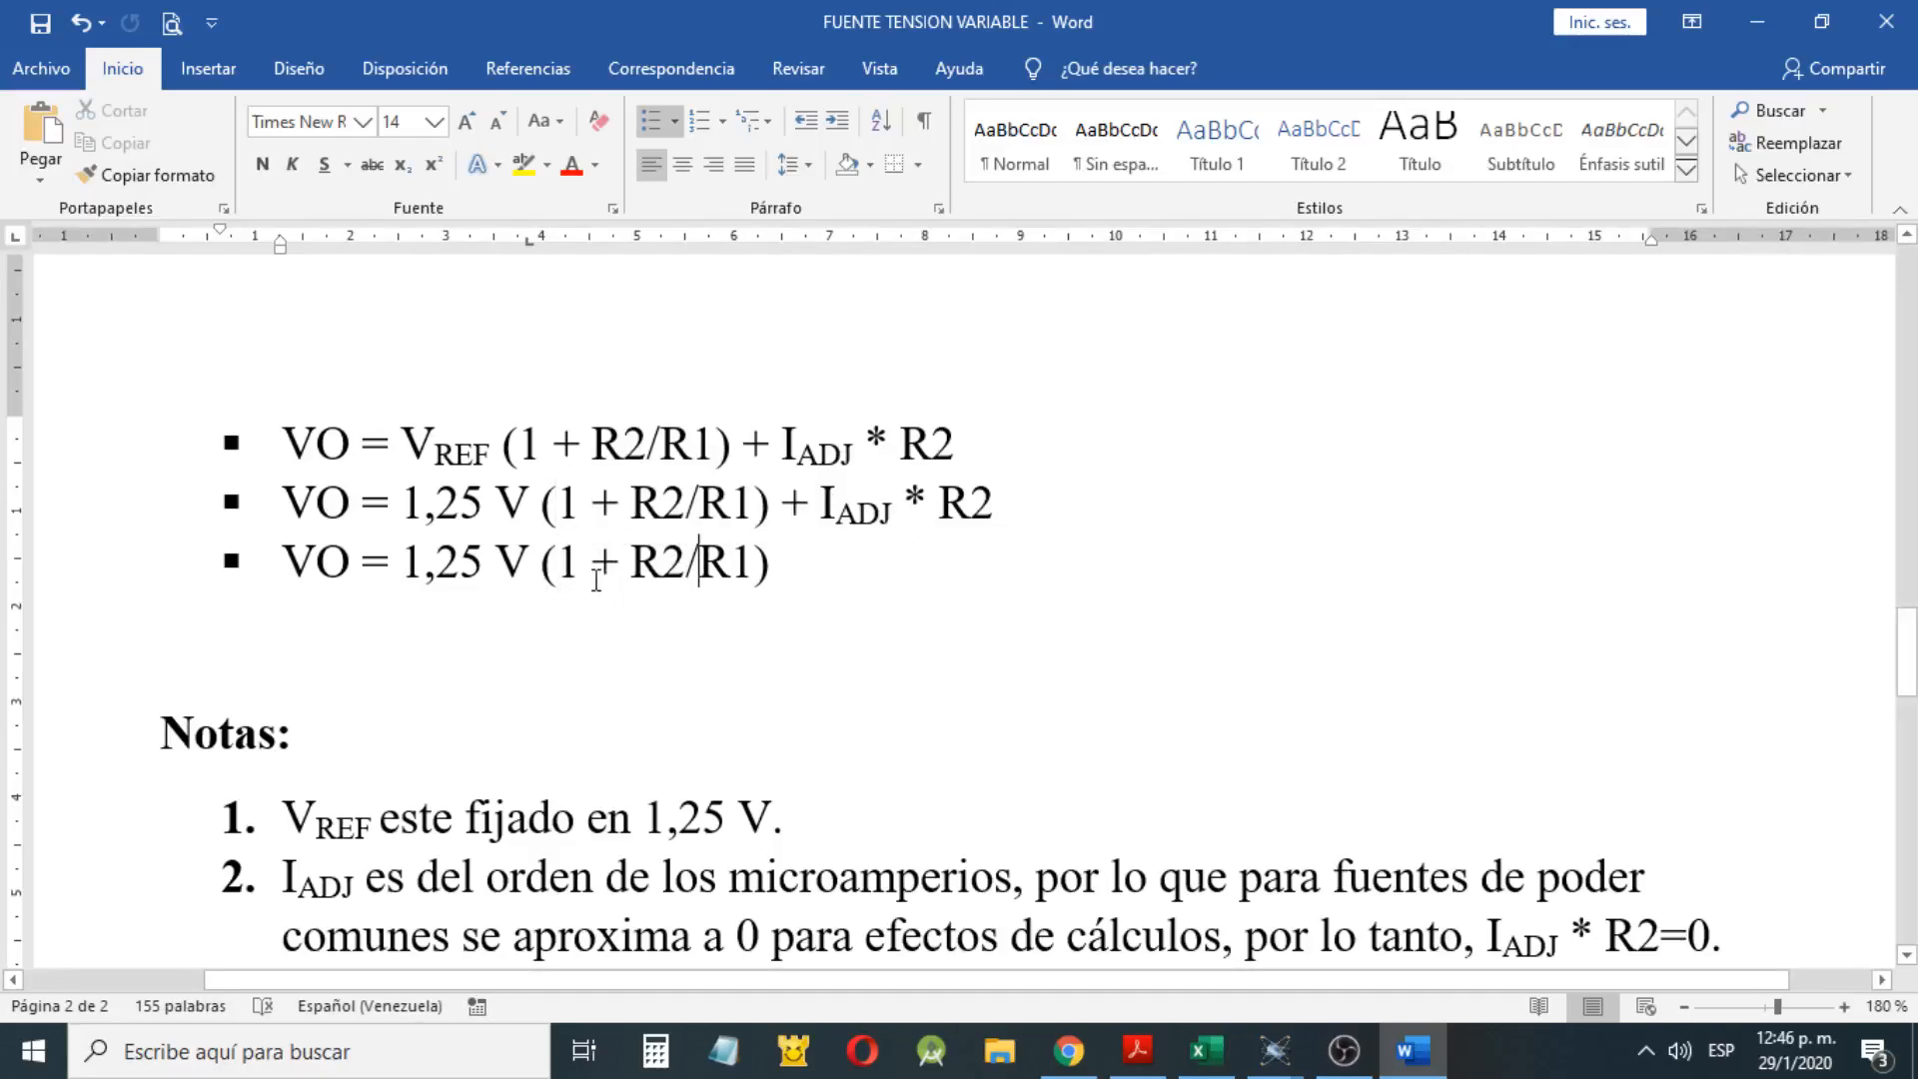
left_click_drag(591, 564, 542, 564)
left_click(550, 561)
Read note 4 on the output voltage Vo and relate it to the simplified formula, highlighting each
scroll(477, 582, "down", 5)
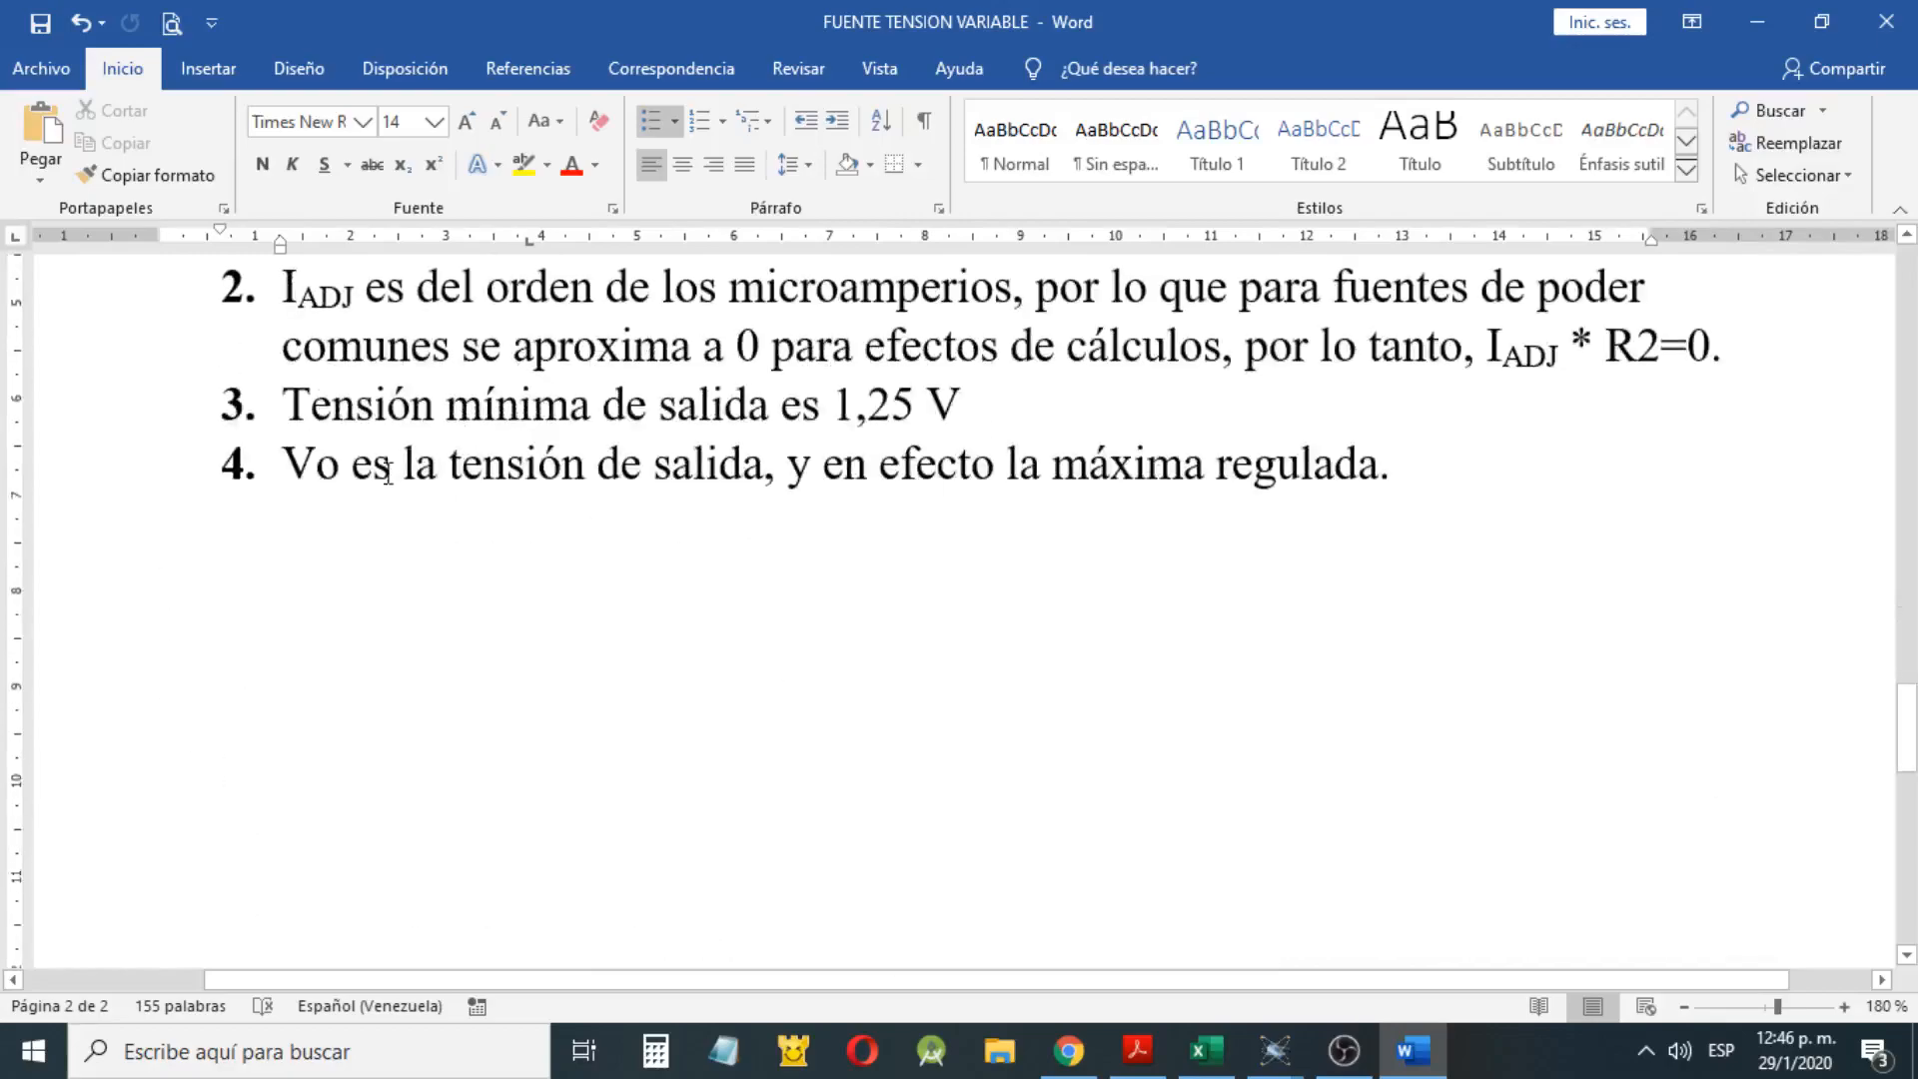
left_click_drag(356, 505, 1390, 449)
scroll(1098, 580, "up", 6)
left_click_drag(805, 693, 290, 690)
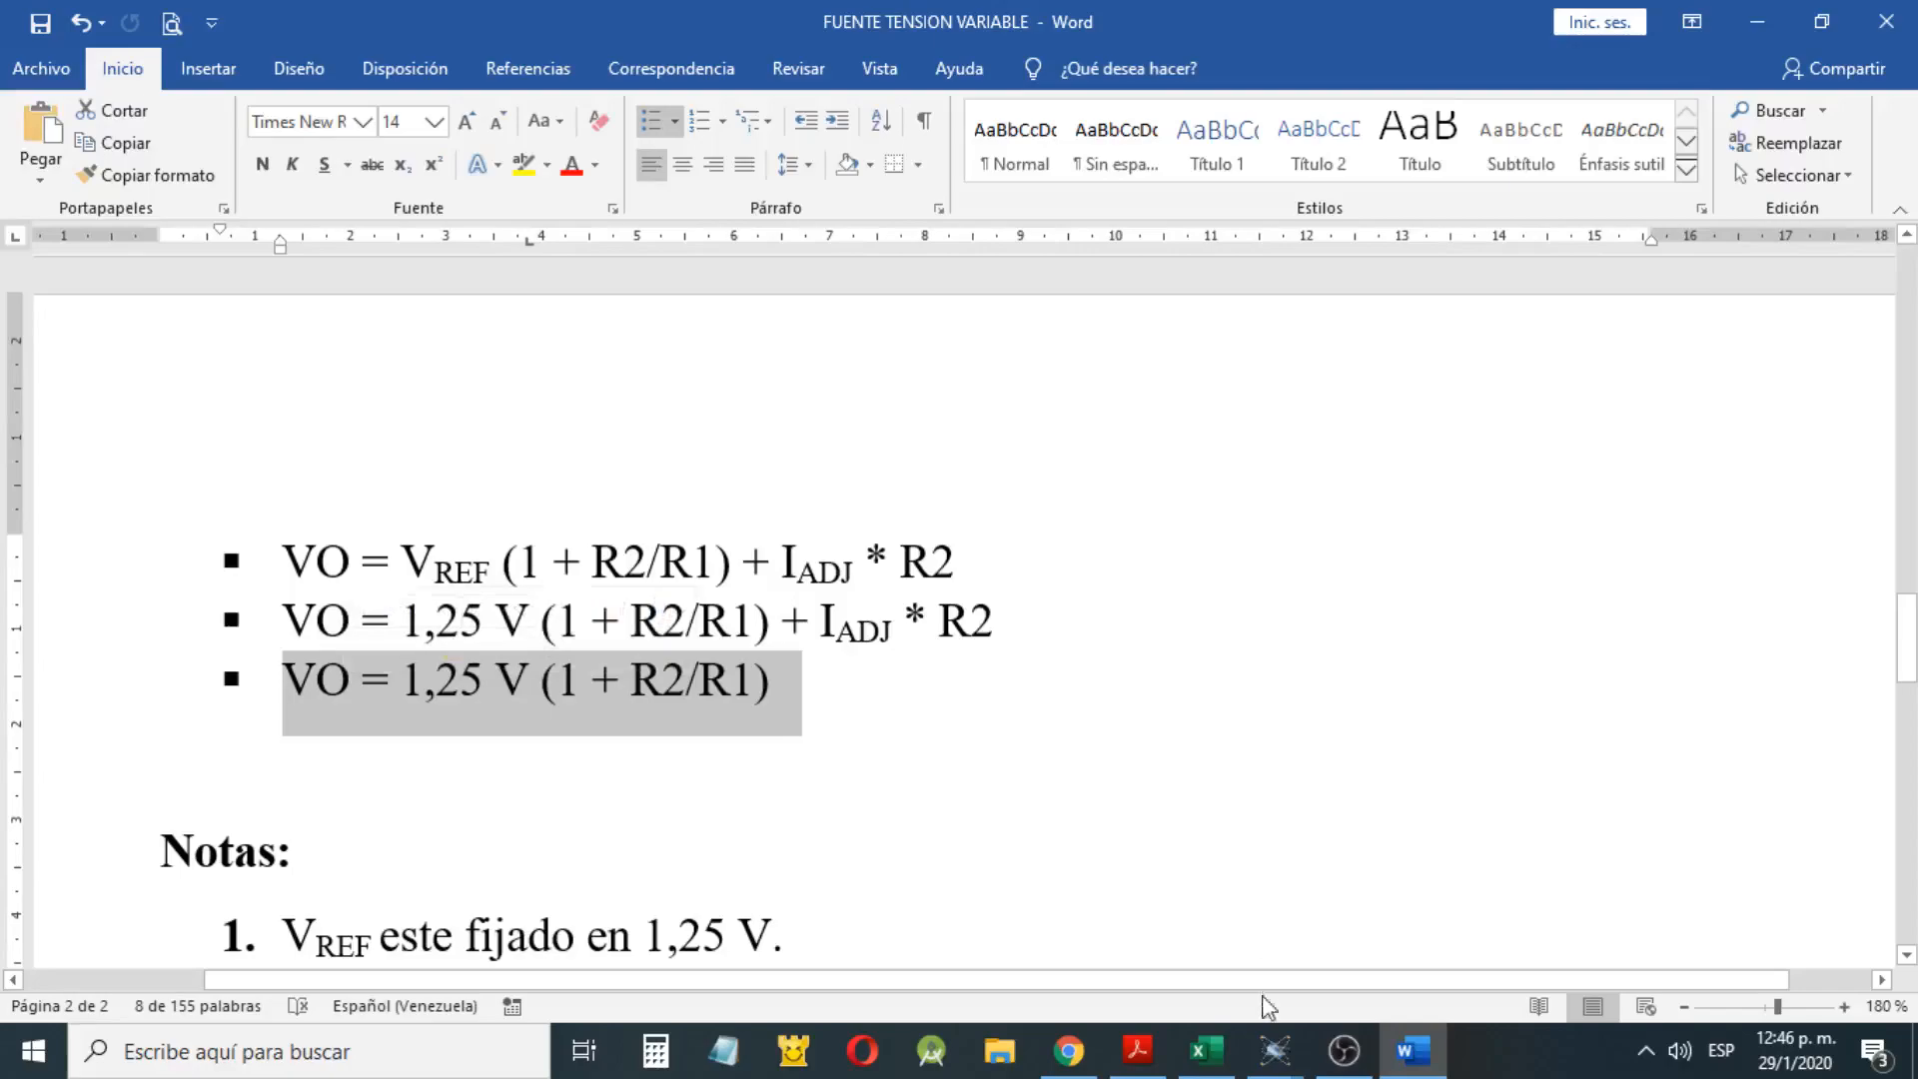
Switch to the Calculadora LM317 workbook in Excel and inspect POT max, R1 and the Vo max formula in the first table
mouse_move(1205, 1051)
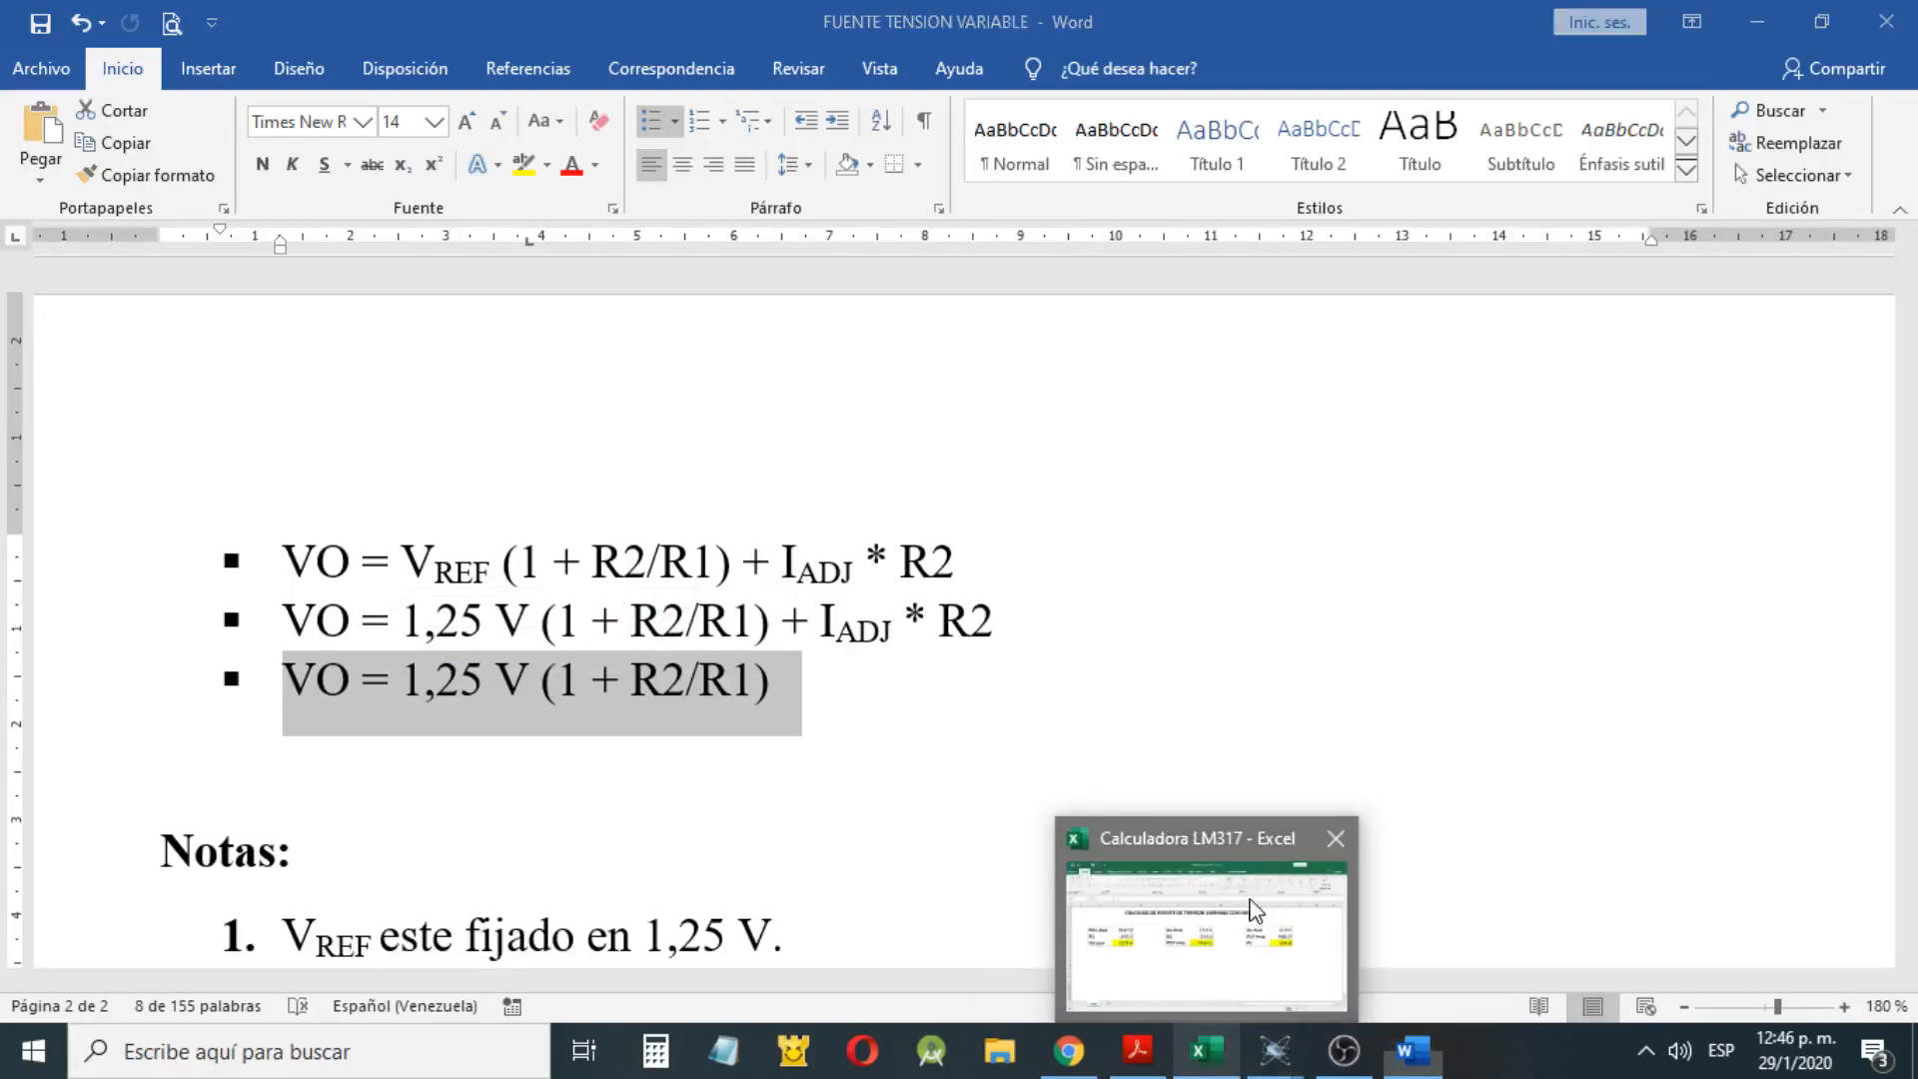
left_click(1256, 911)
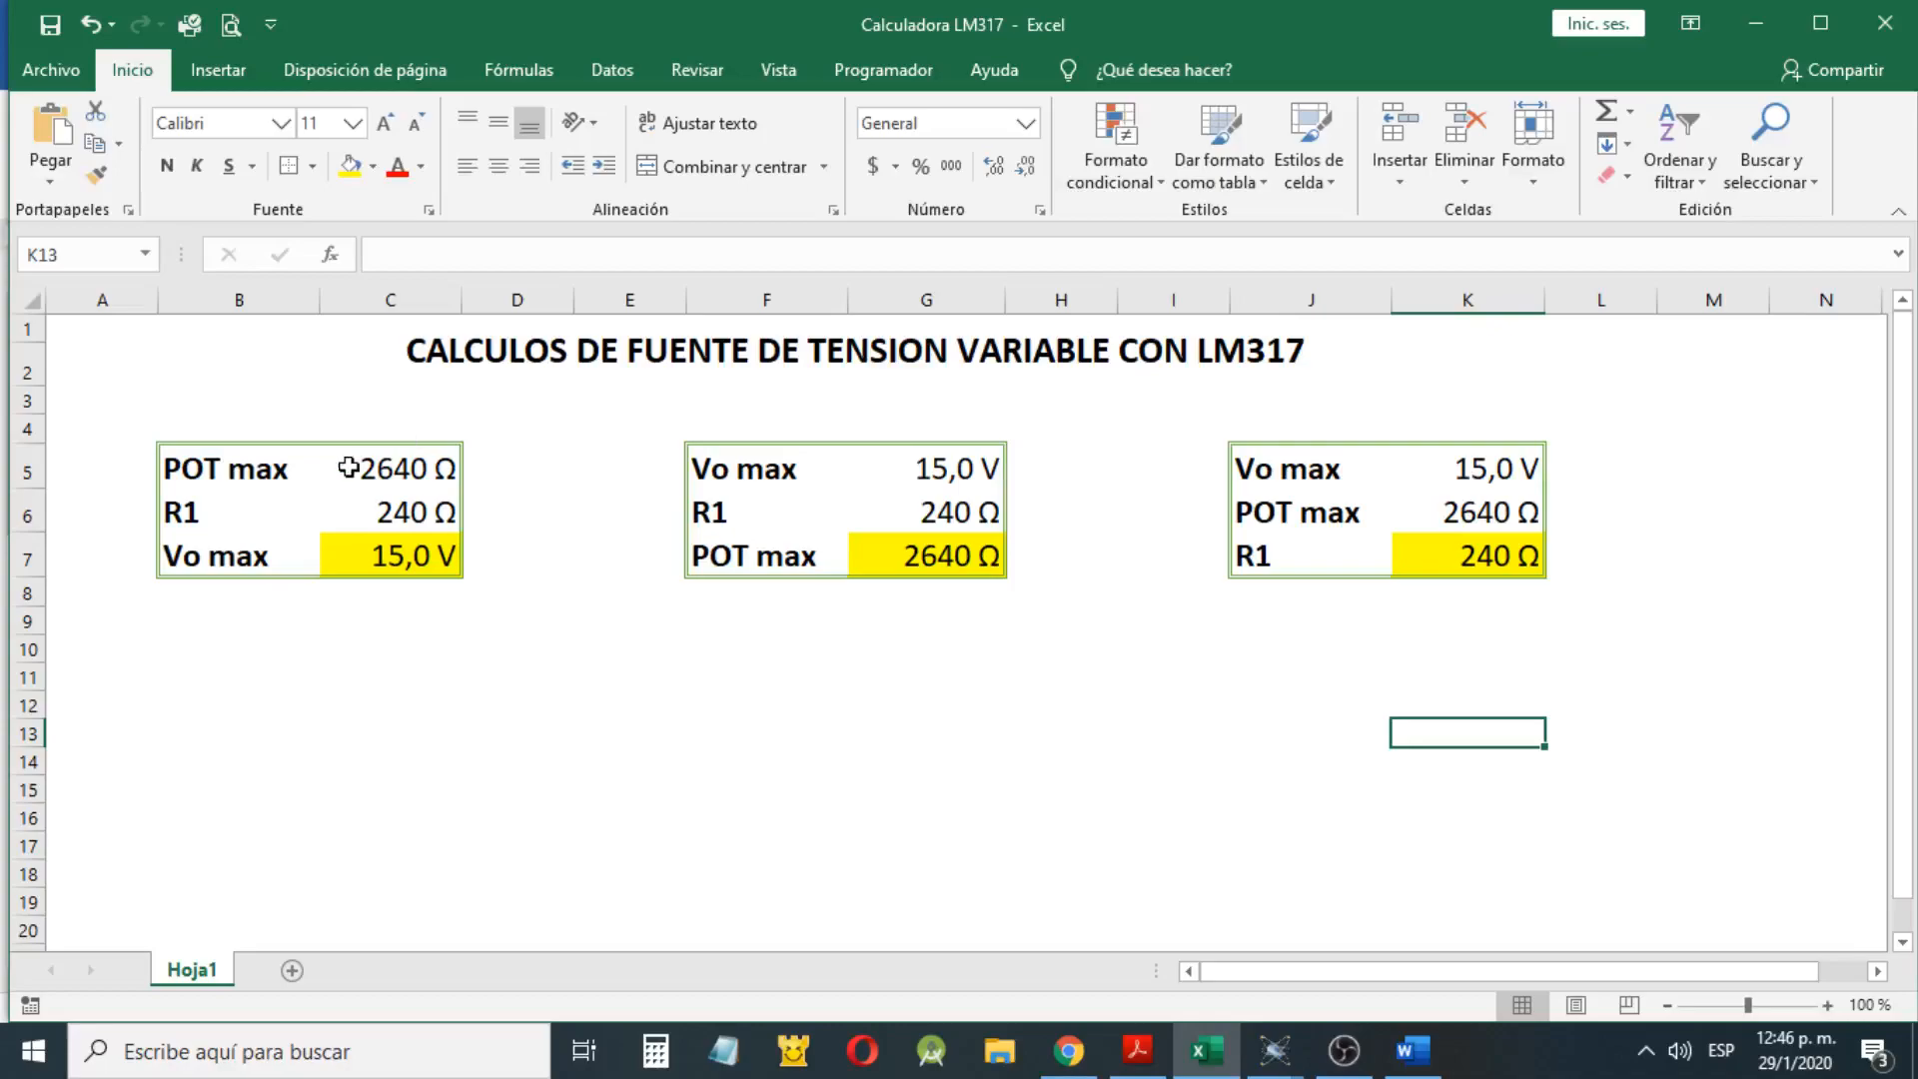
left_click(449, 467)
left_click(435, 568)
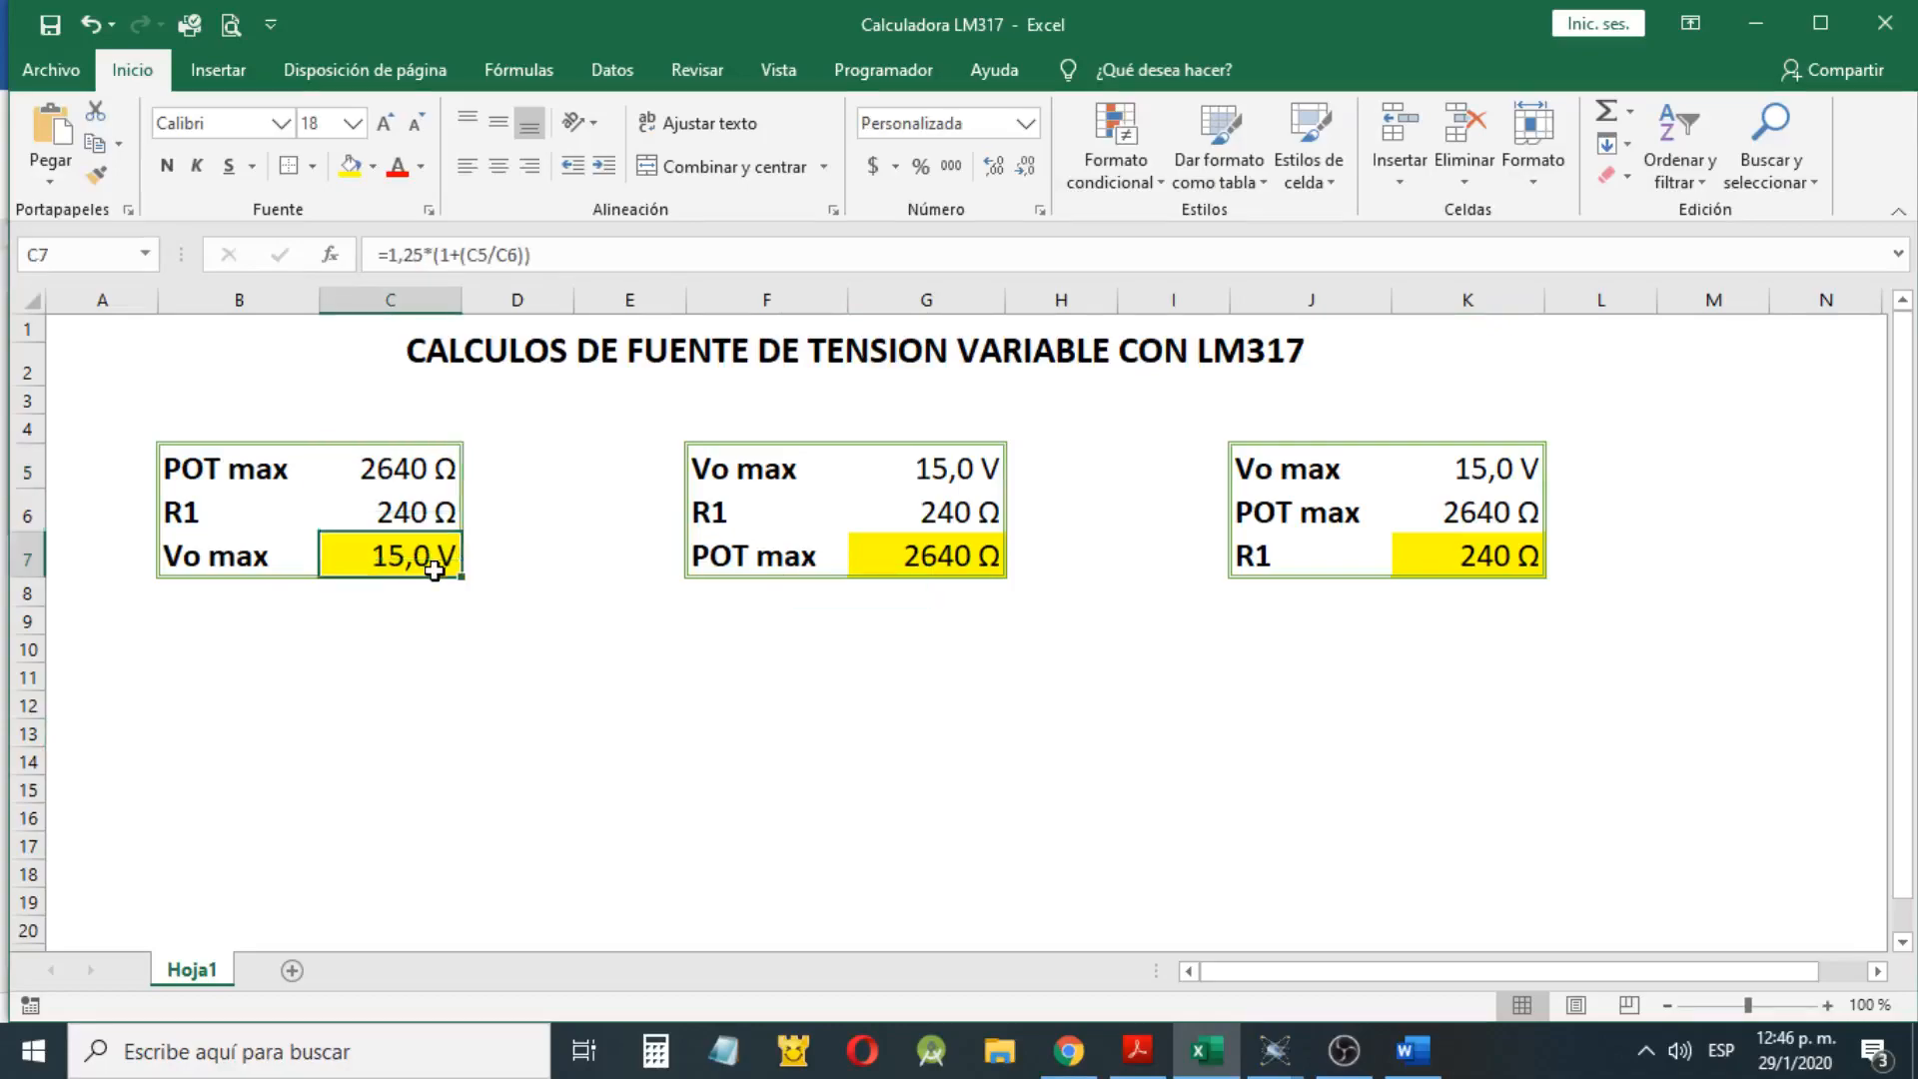
left_click(408, 459)
left_click(405, 502)
left_click(256, 462)
left_click(380, 454)
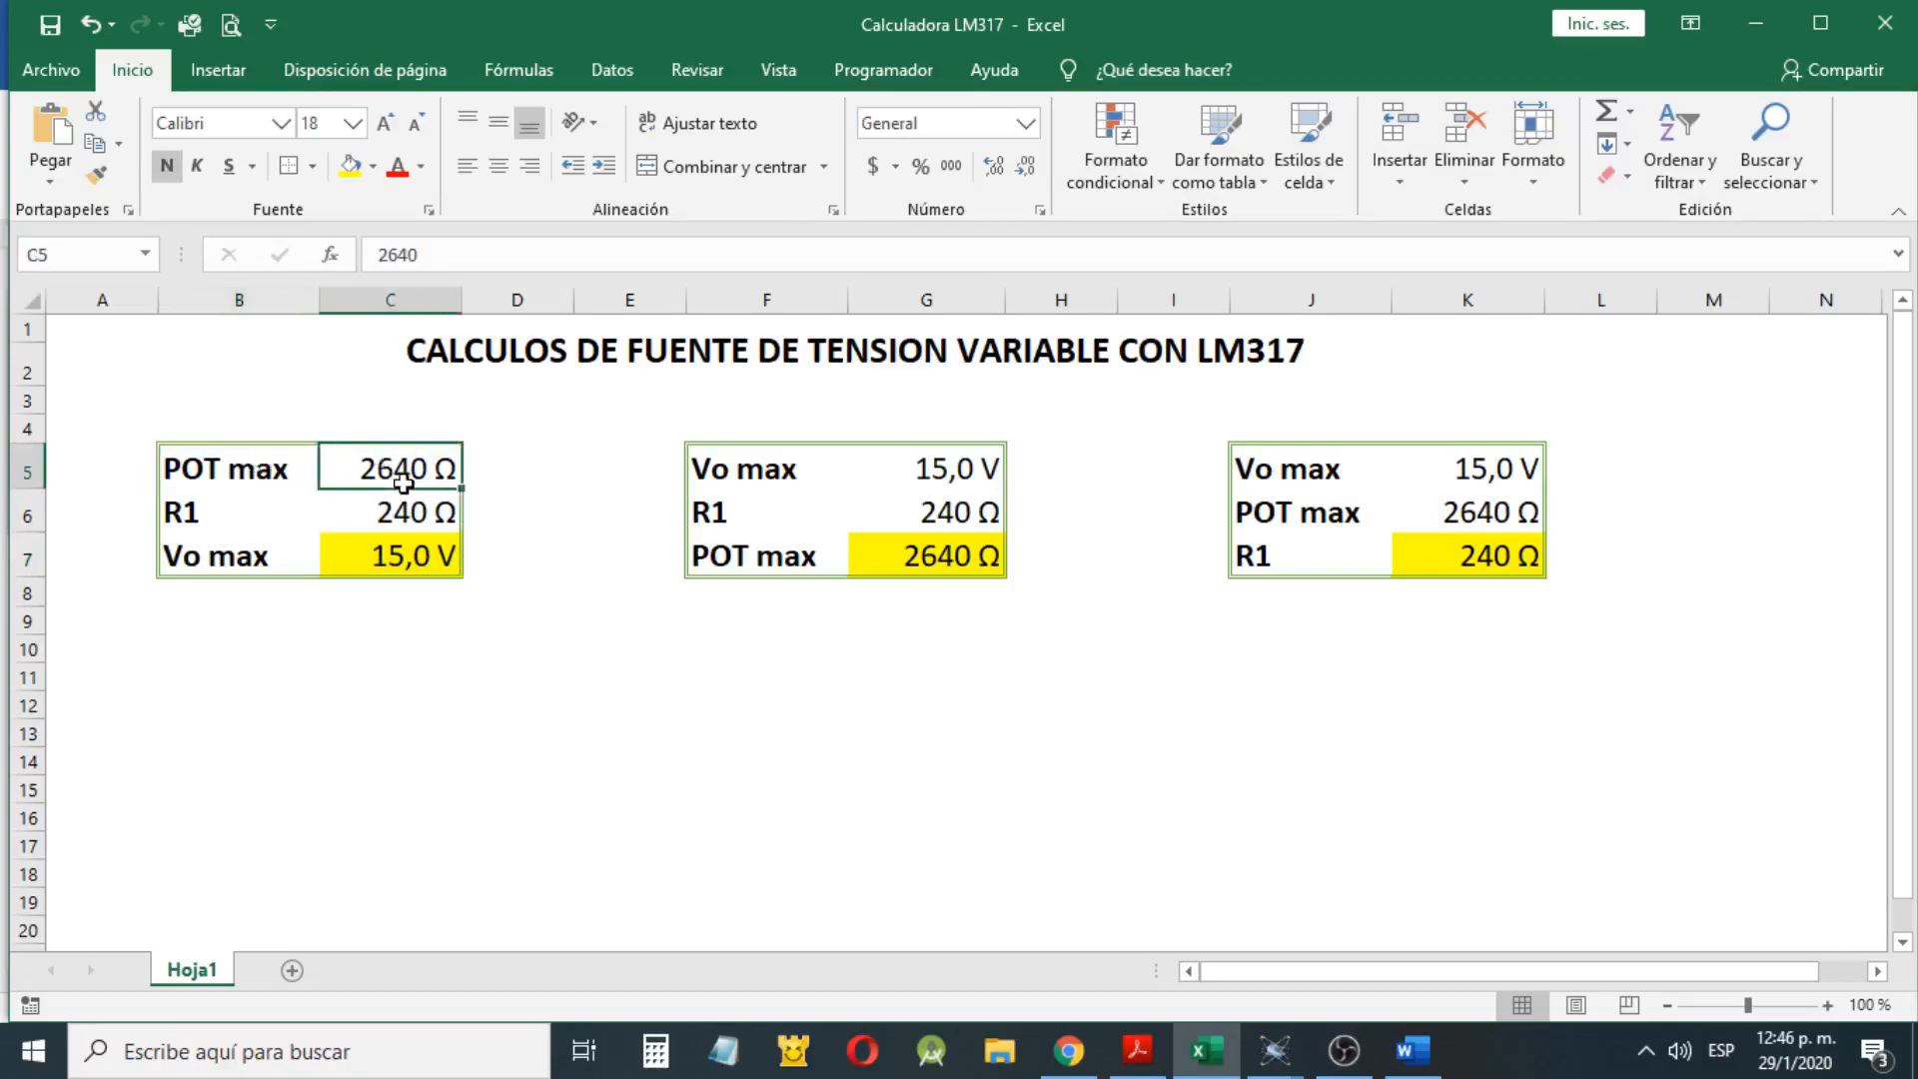
left_click(397, 504)
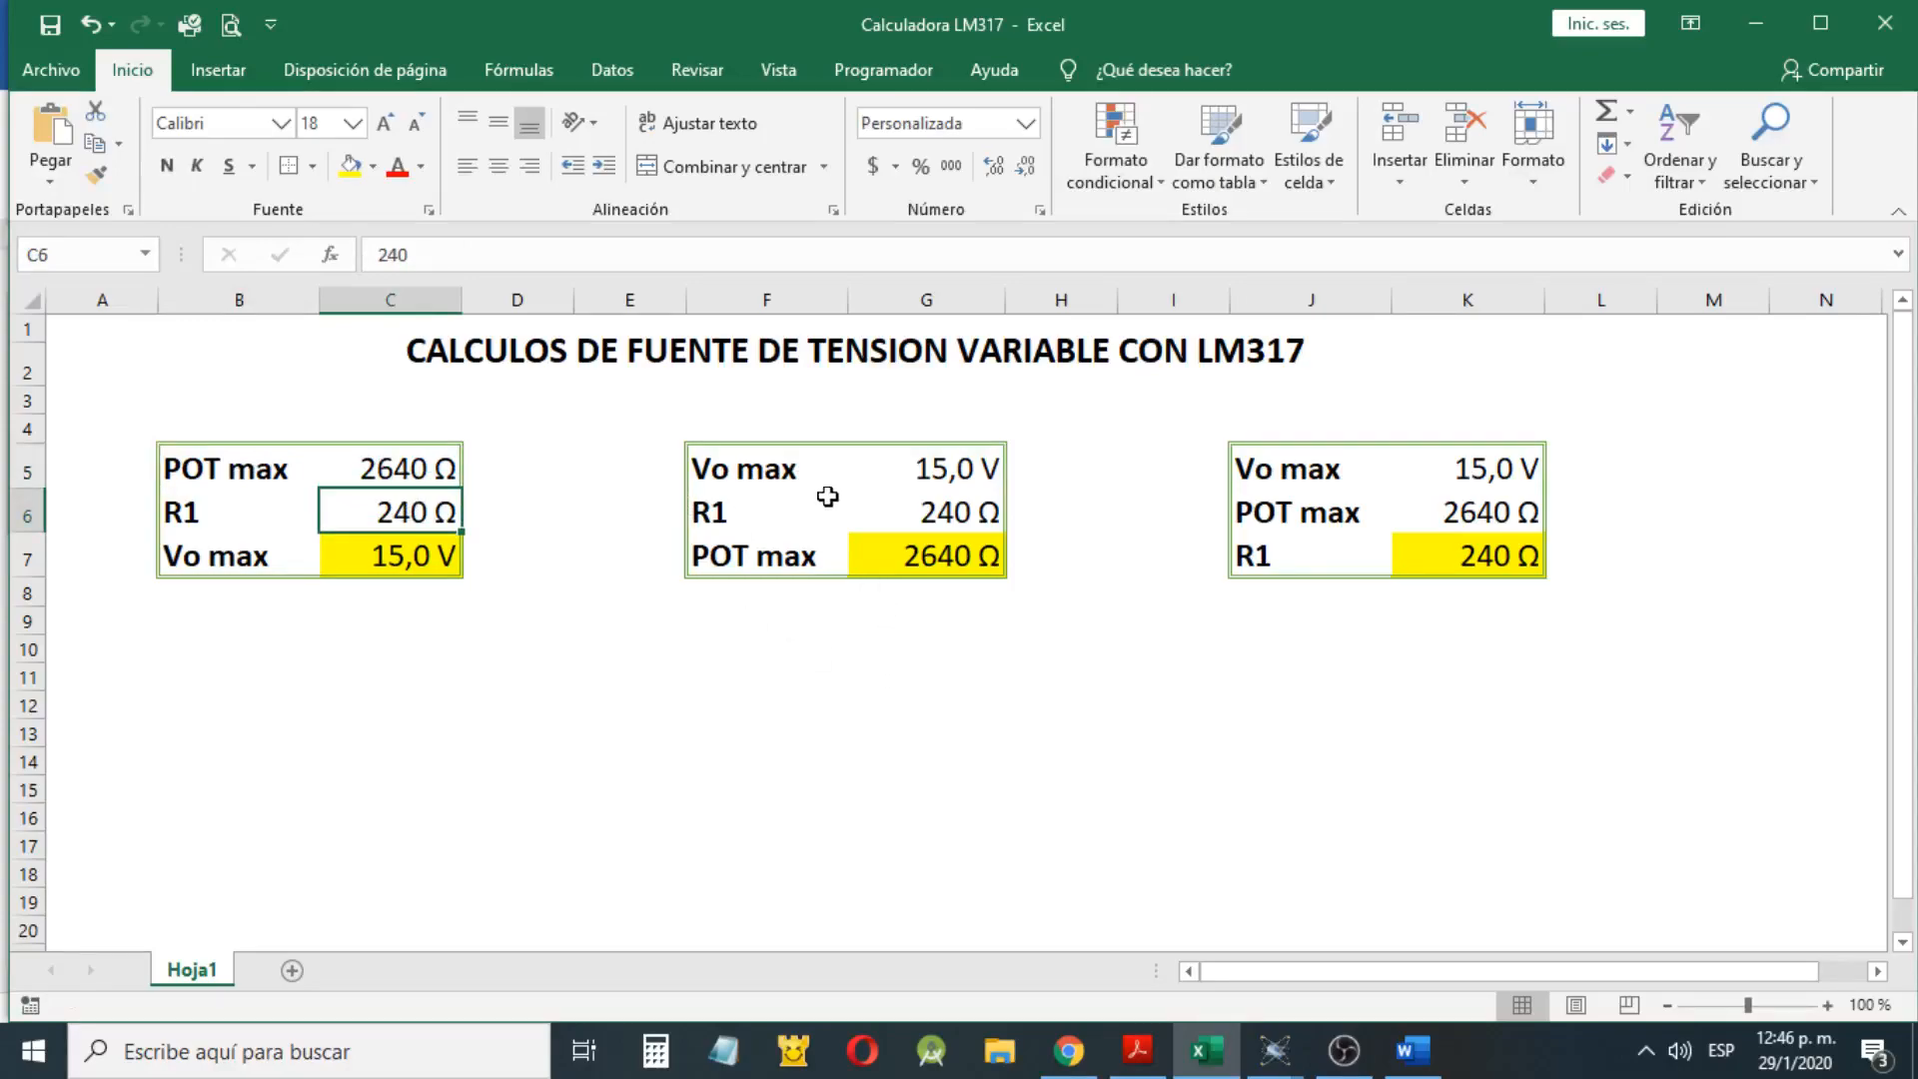
Inspect the Vo max, POT max and R1 cells in the second calculation table
left_click(870, 469)
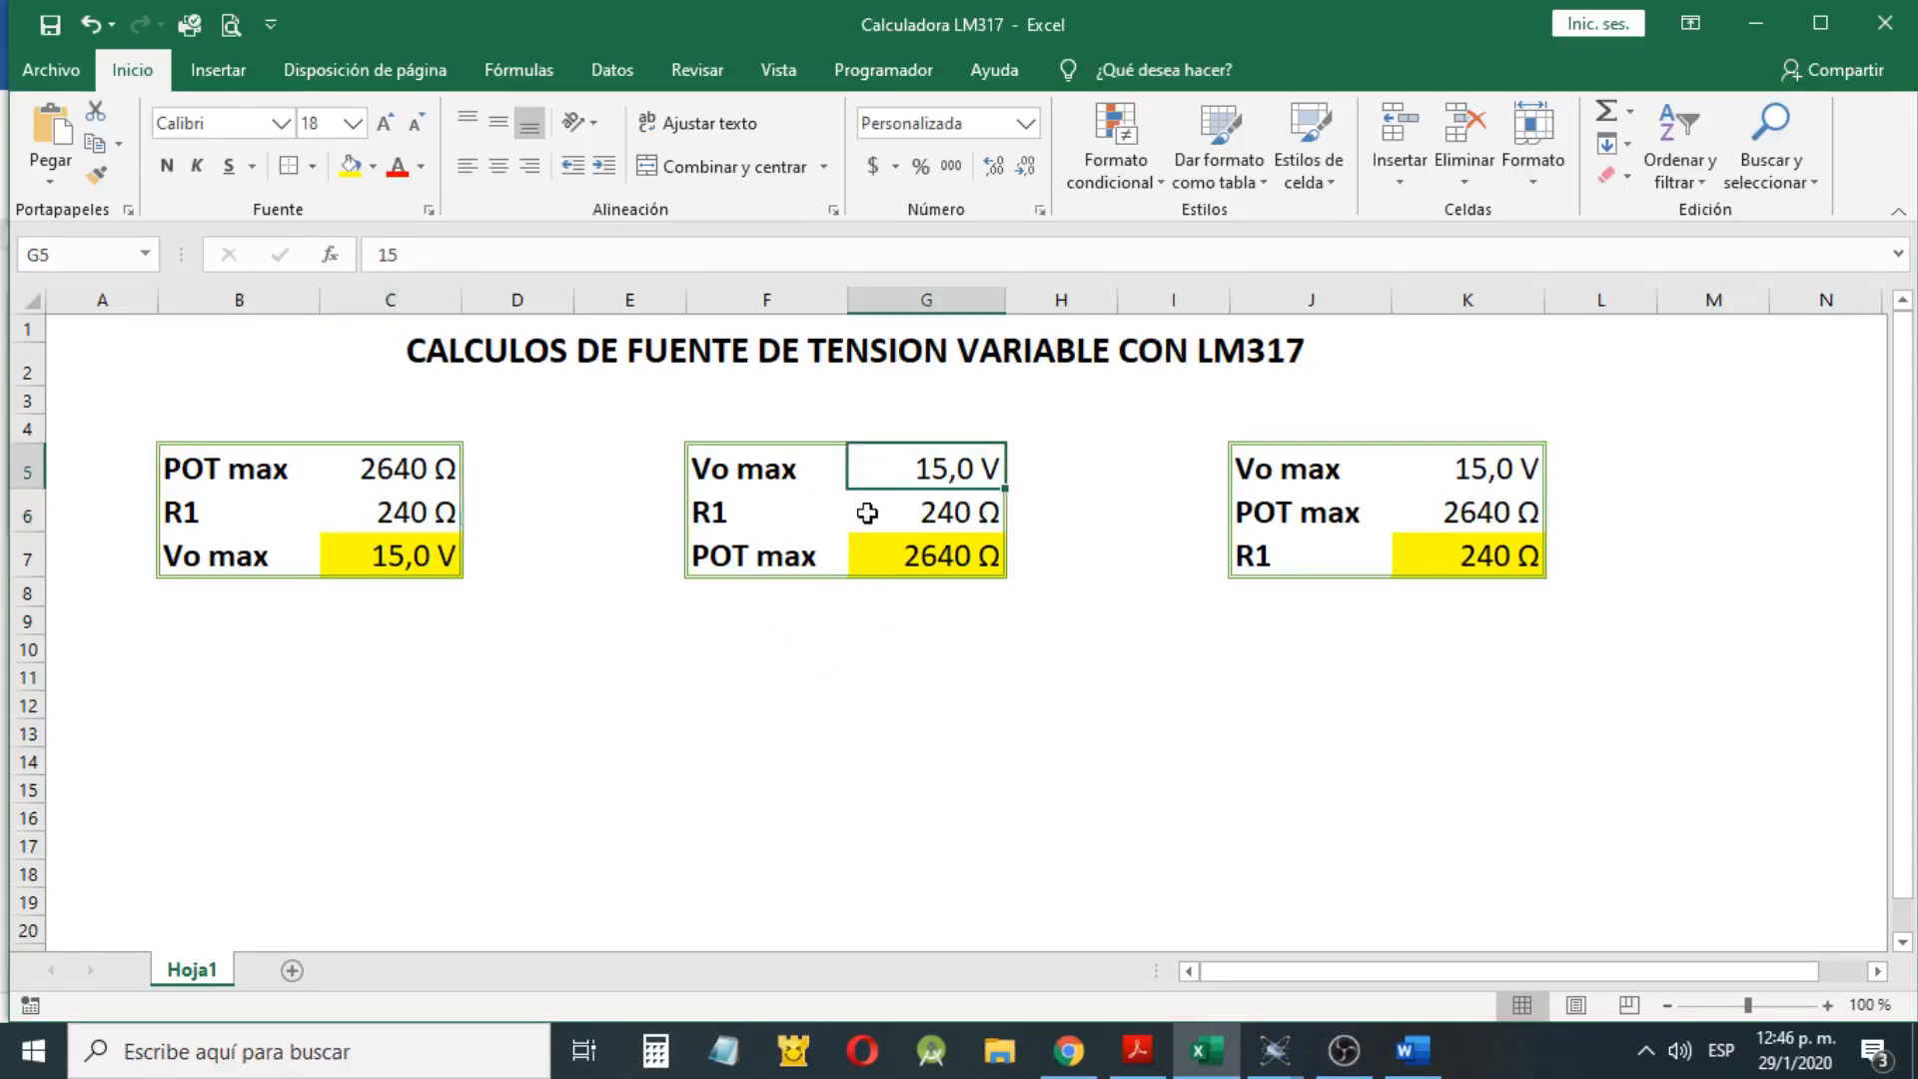
left_click(998, 557)
left_click(981, 492)
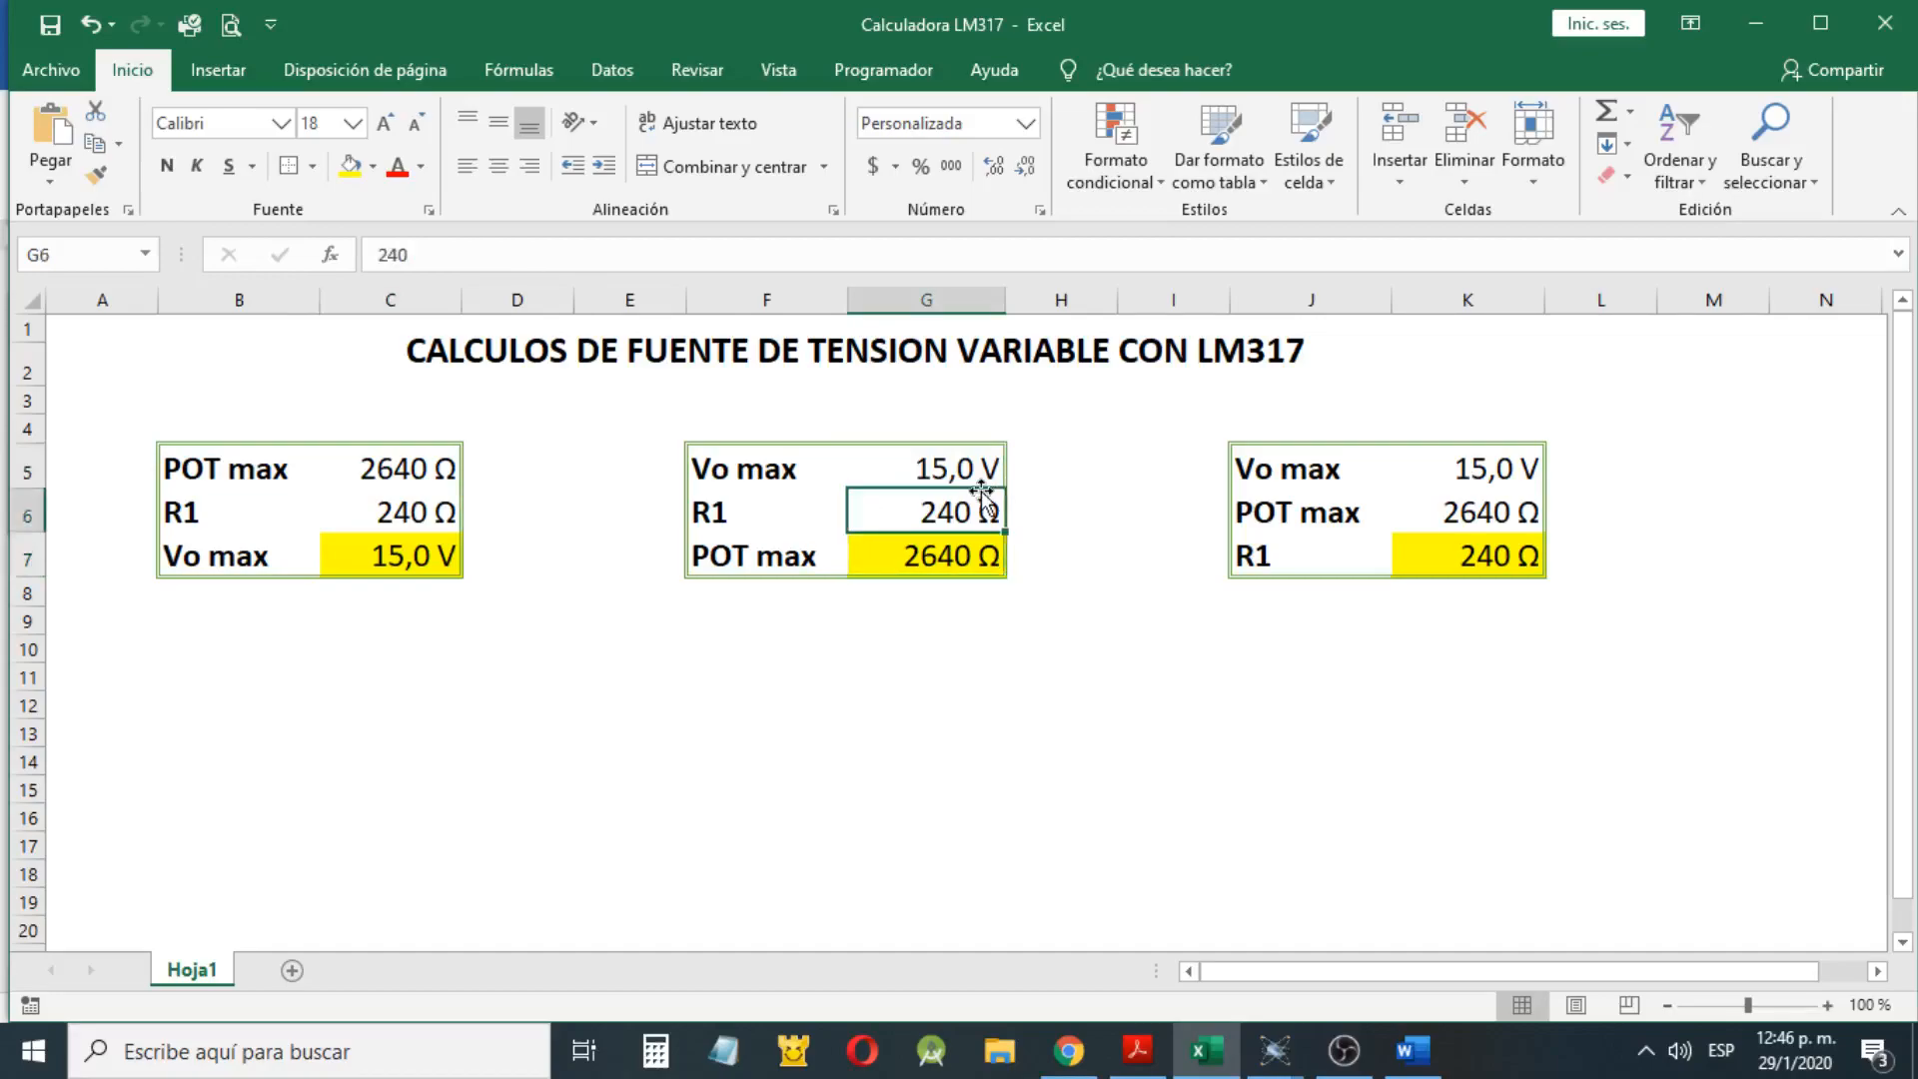
Inspect Vo max and R1 in the second table, and the Vo max, POT max and R1 formula cells in the third
key("Up")
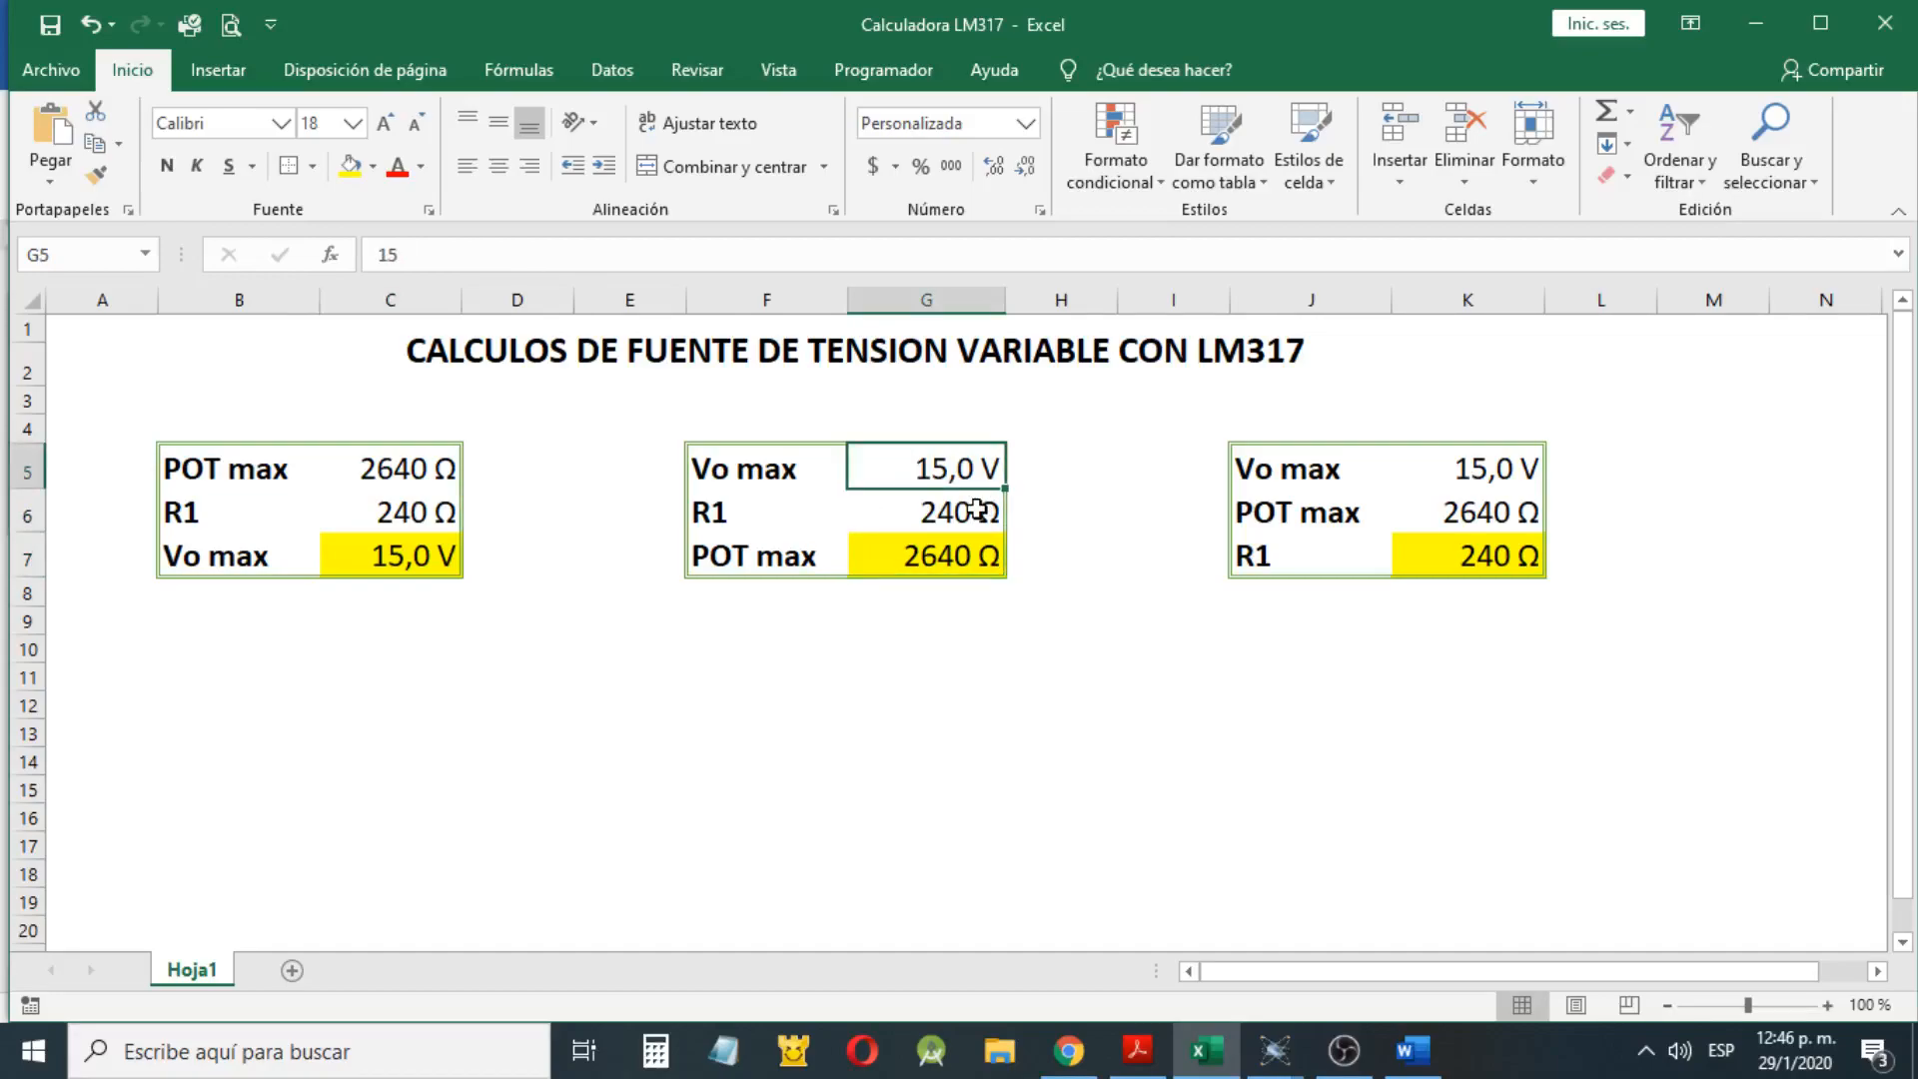
left_click(977, 509)
left_click(1514, 506)
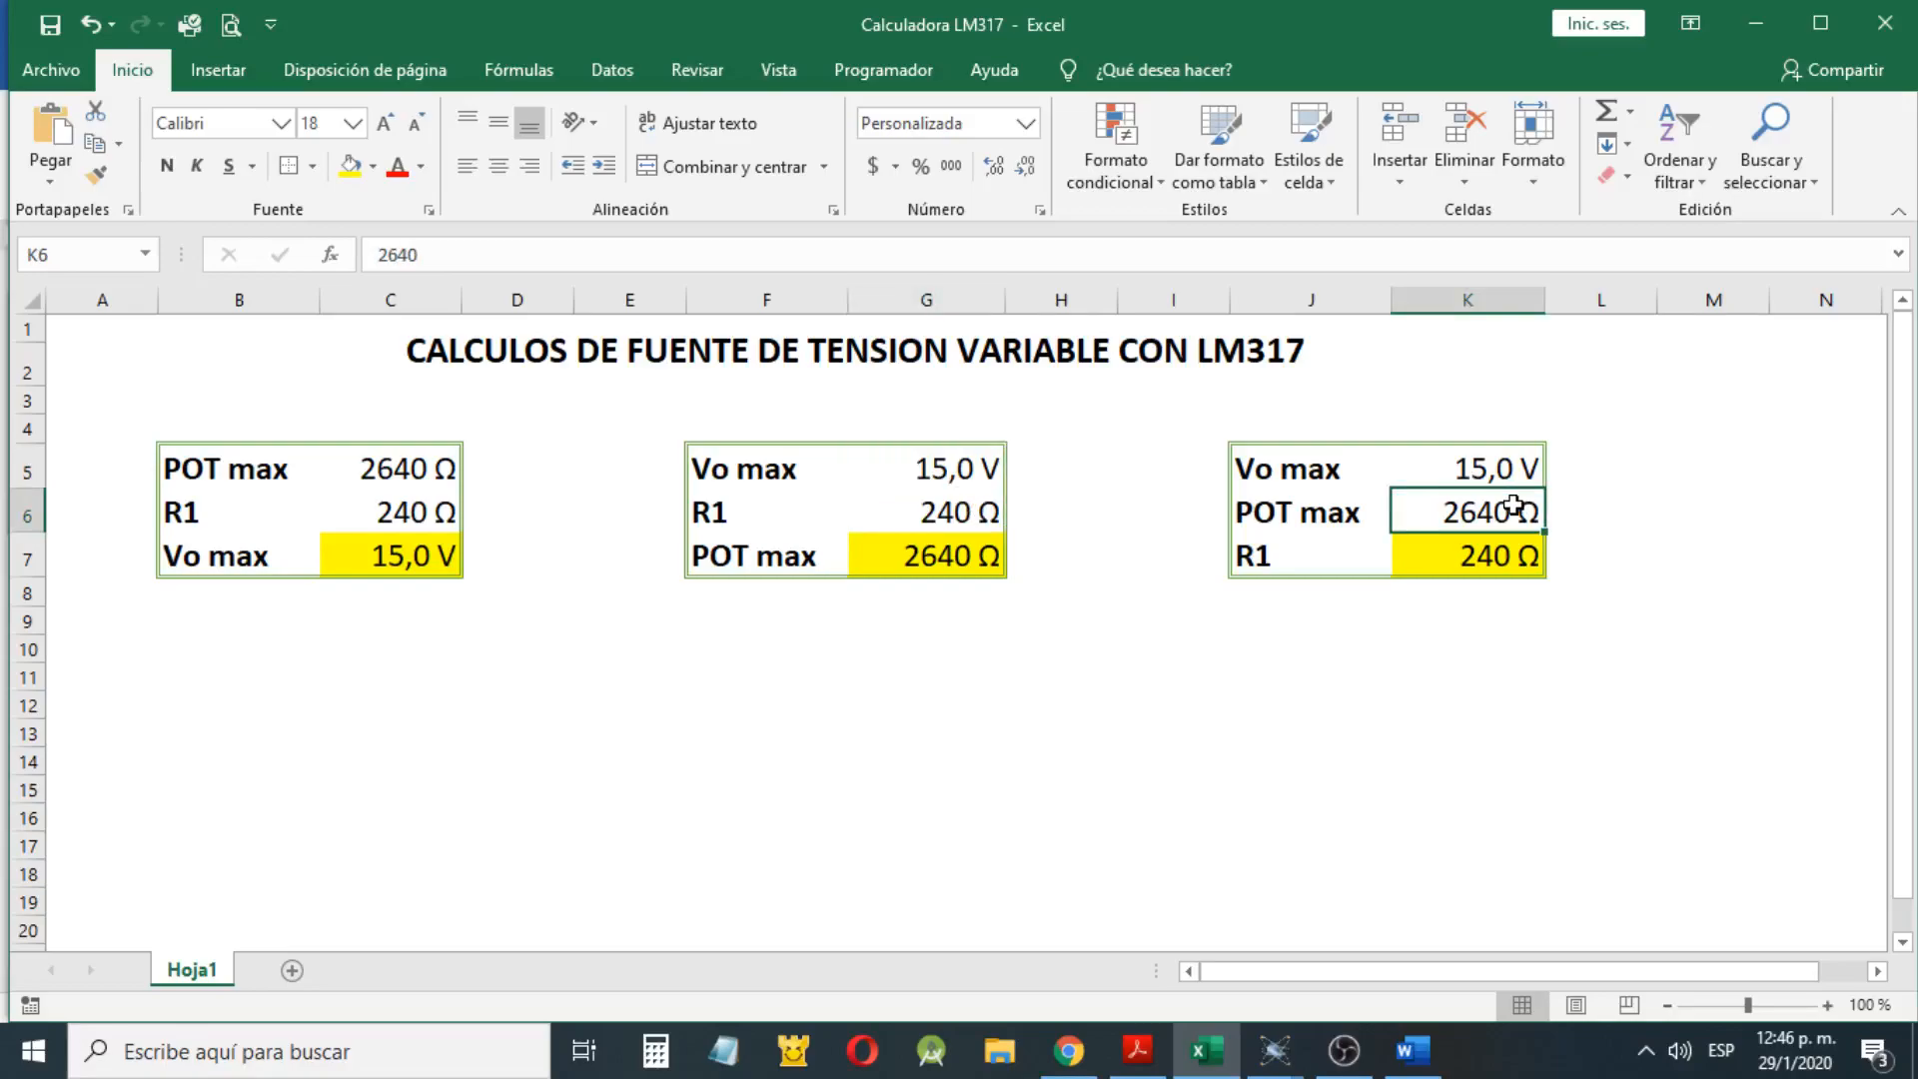
left_click(1508, 473)
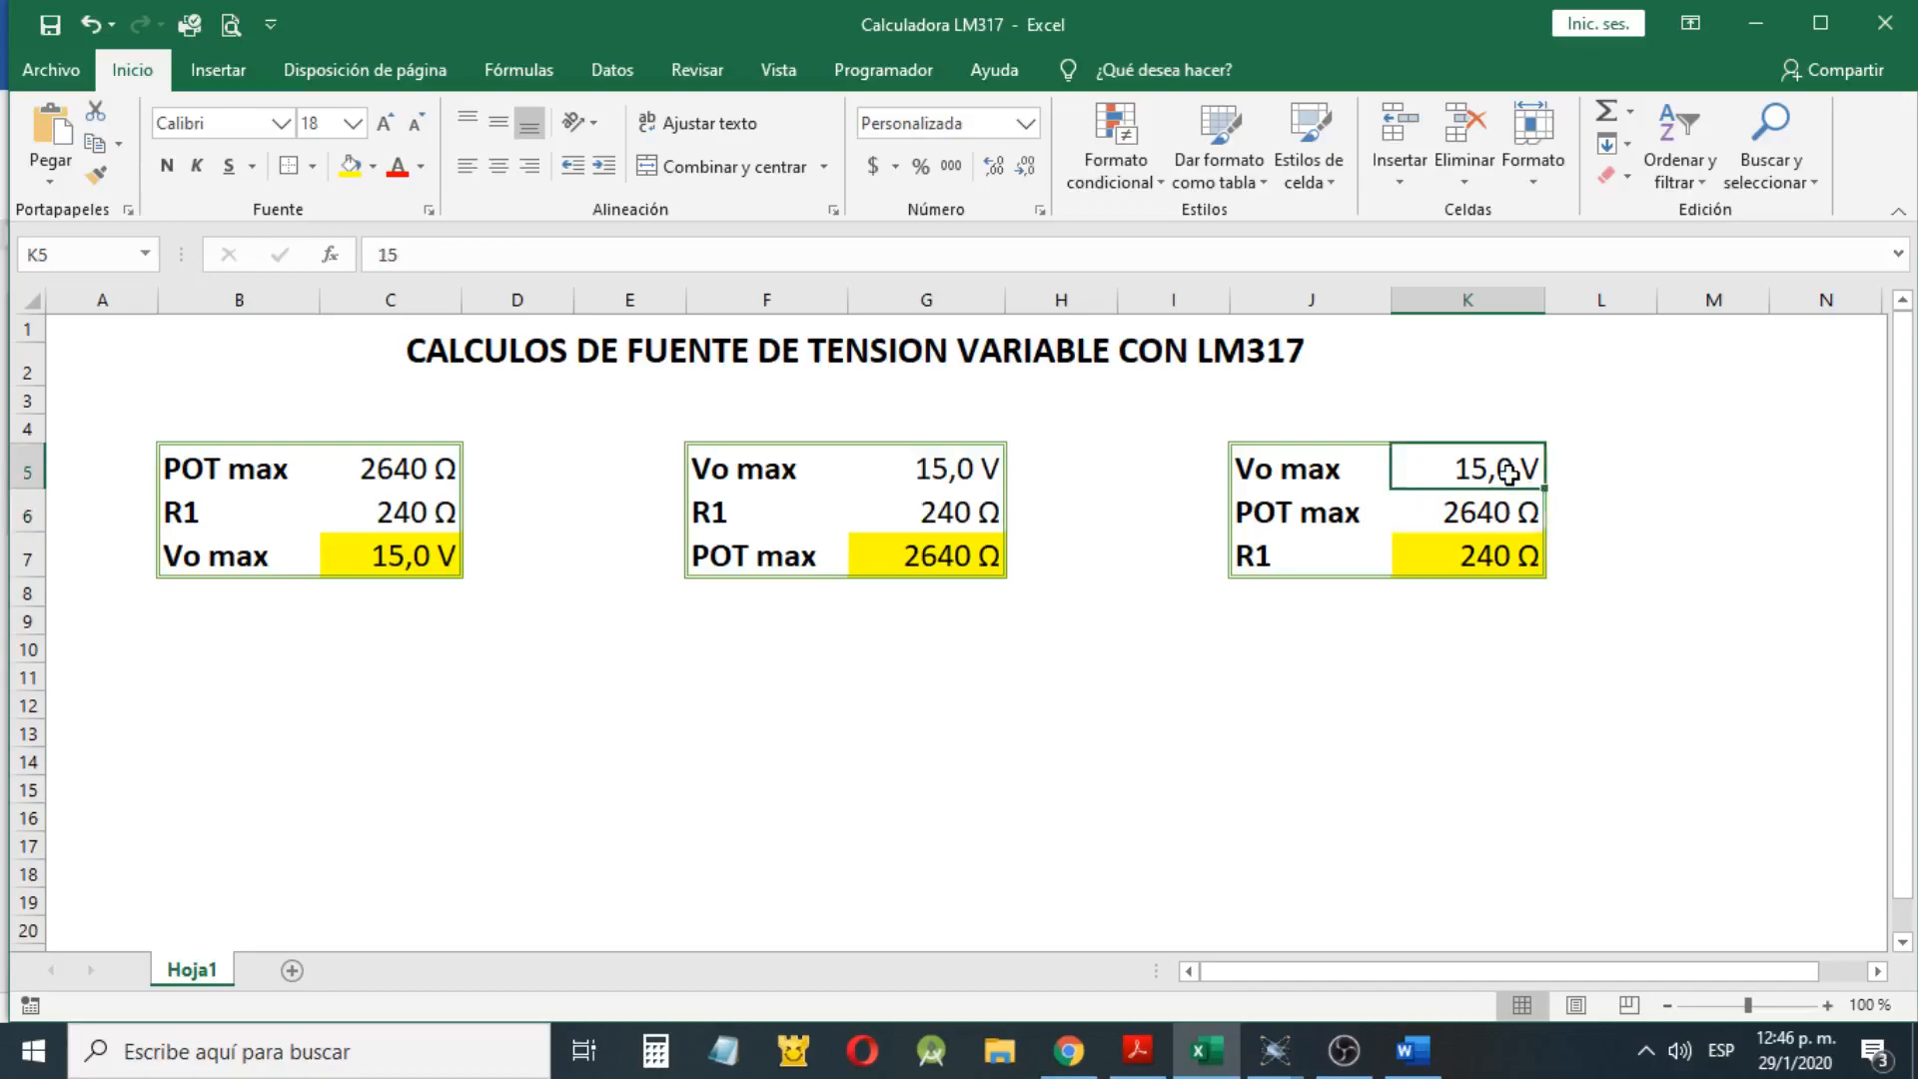
left_click(1499, 562)
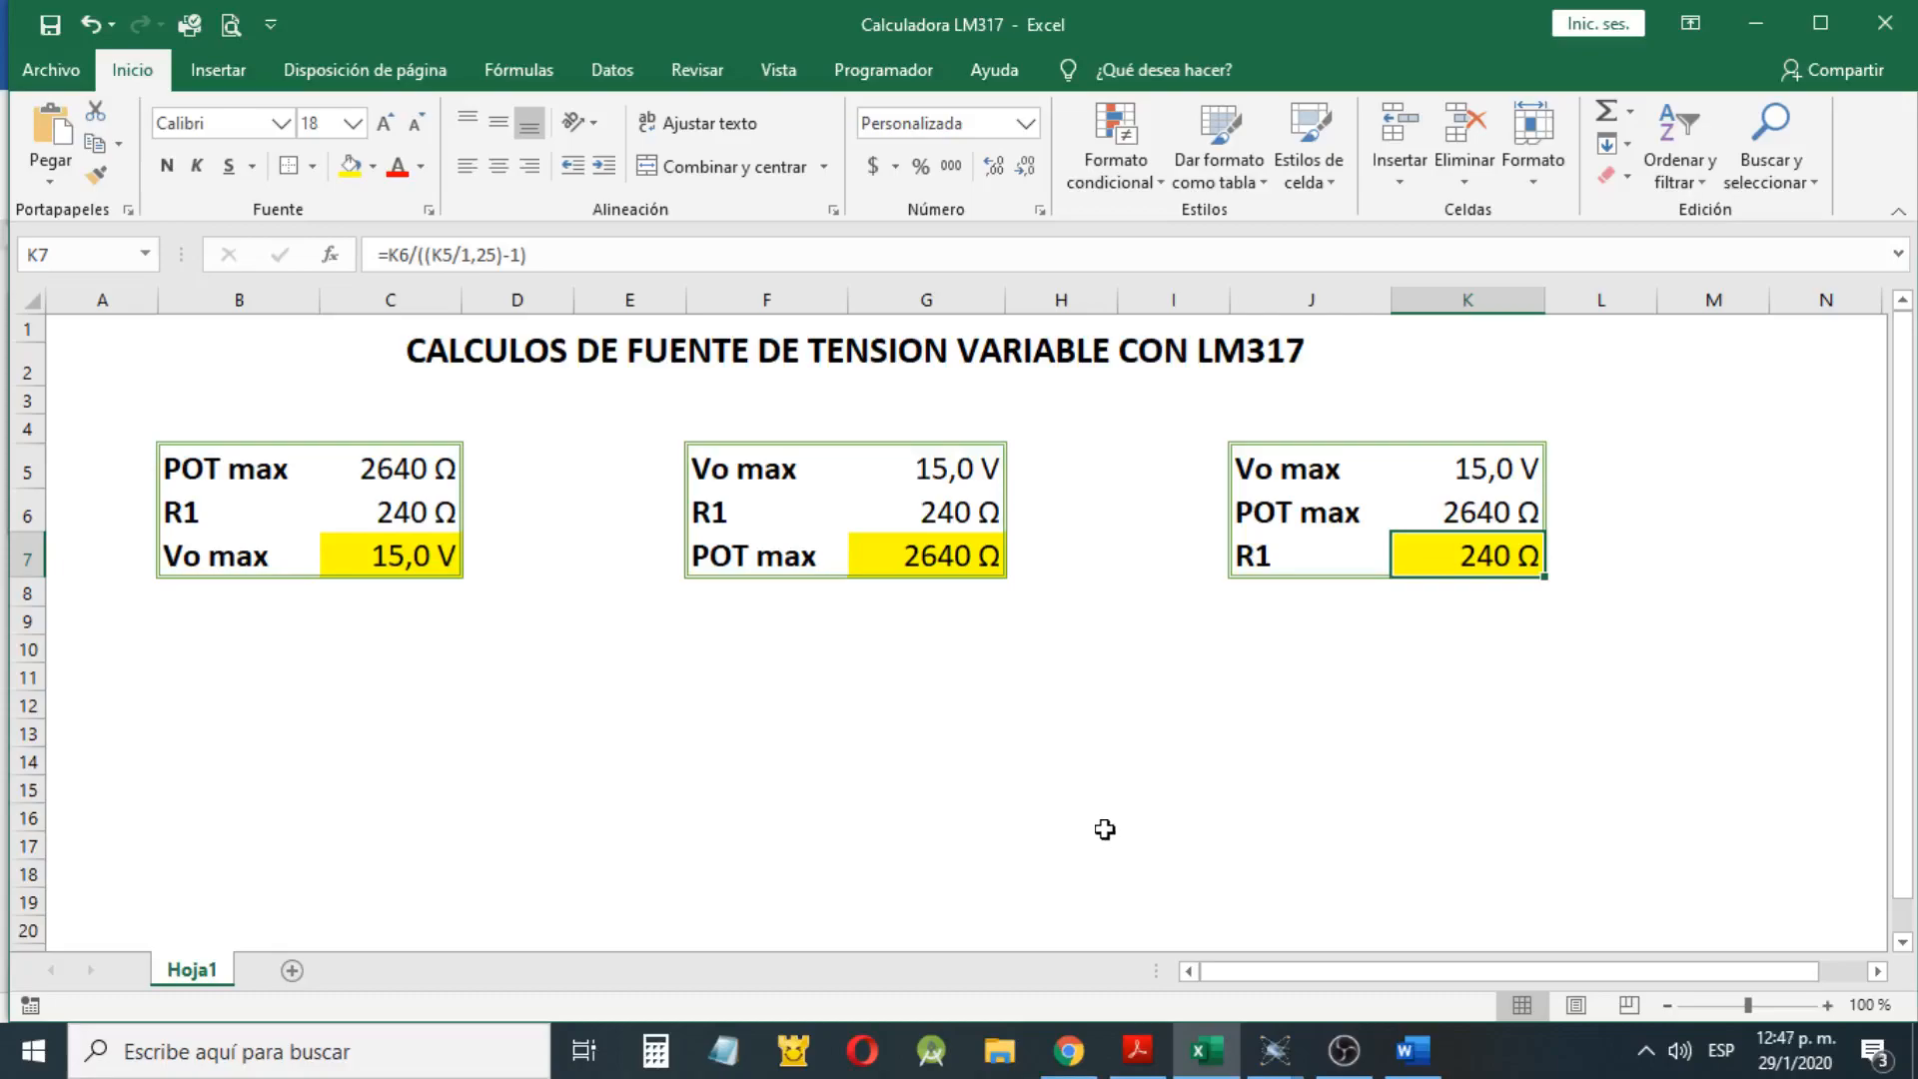
left_click(398, 568)
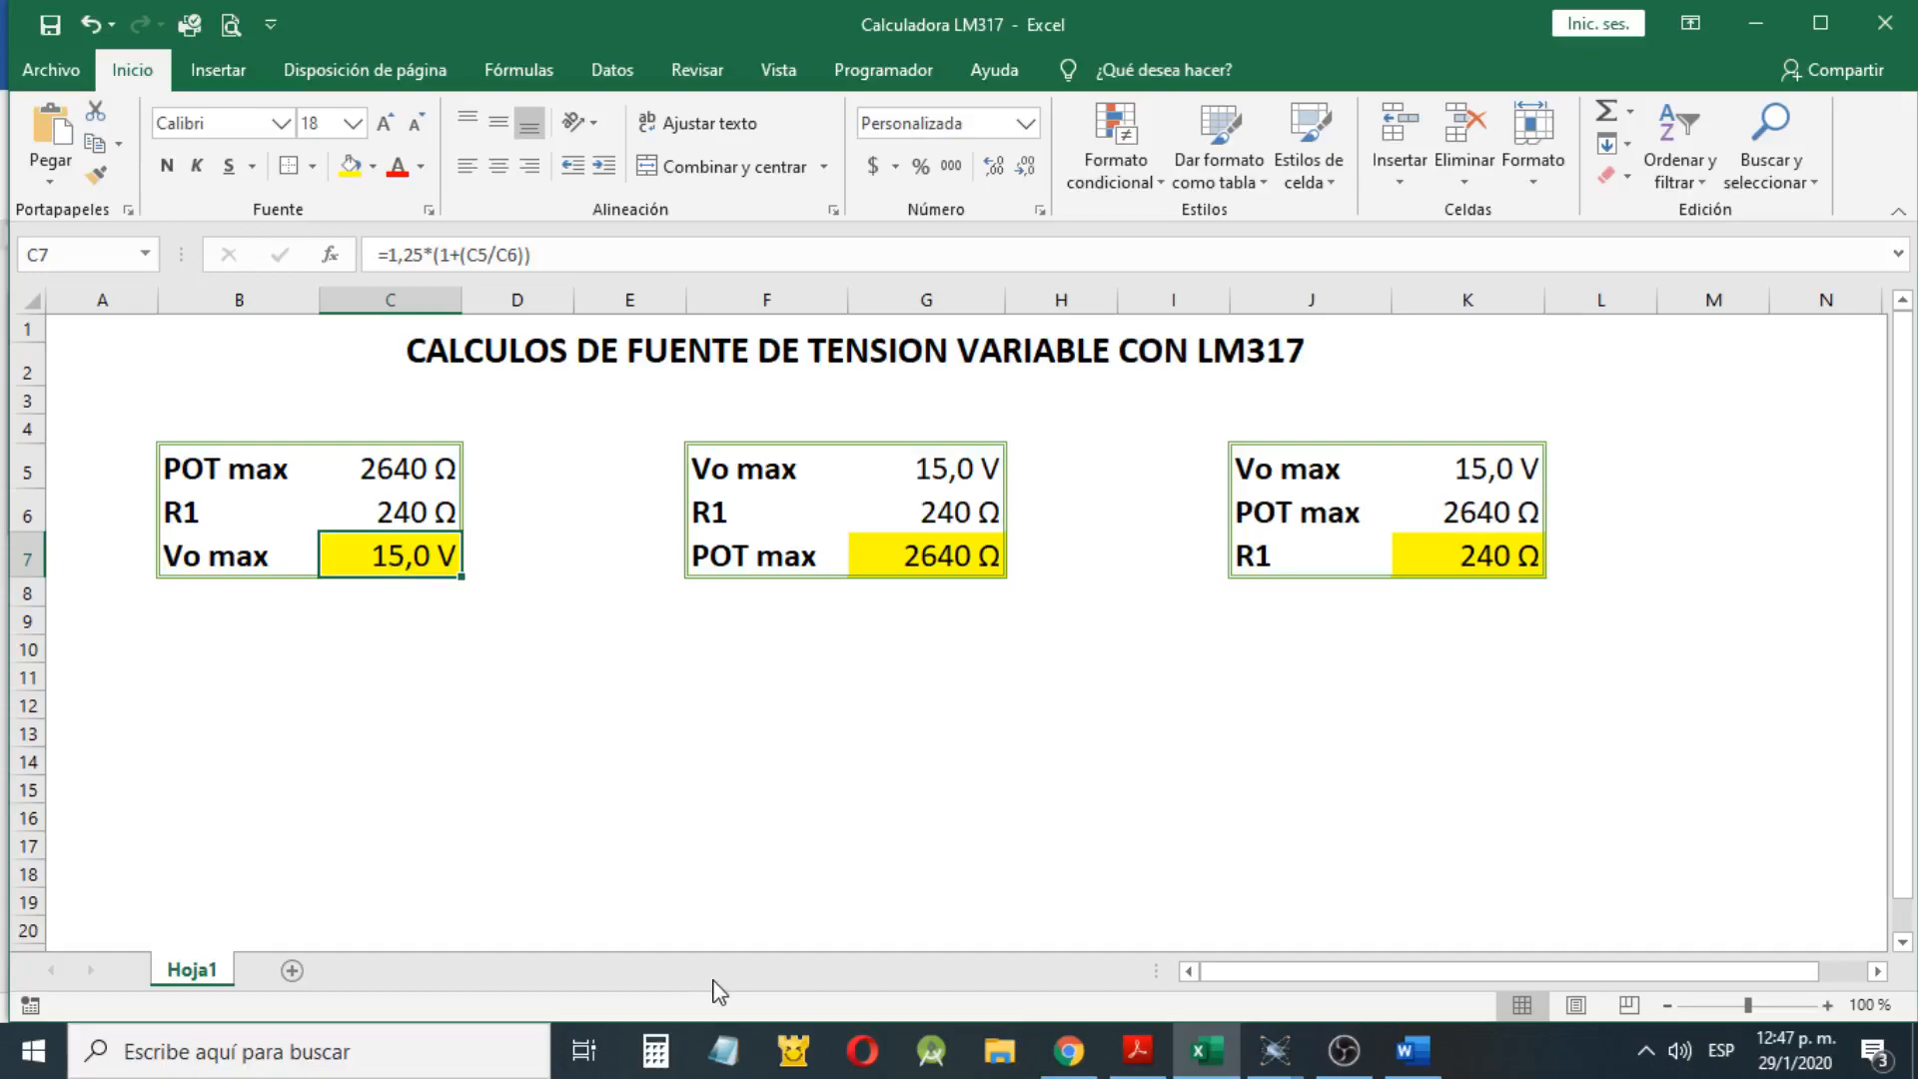
type("18")
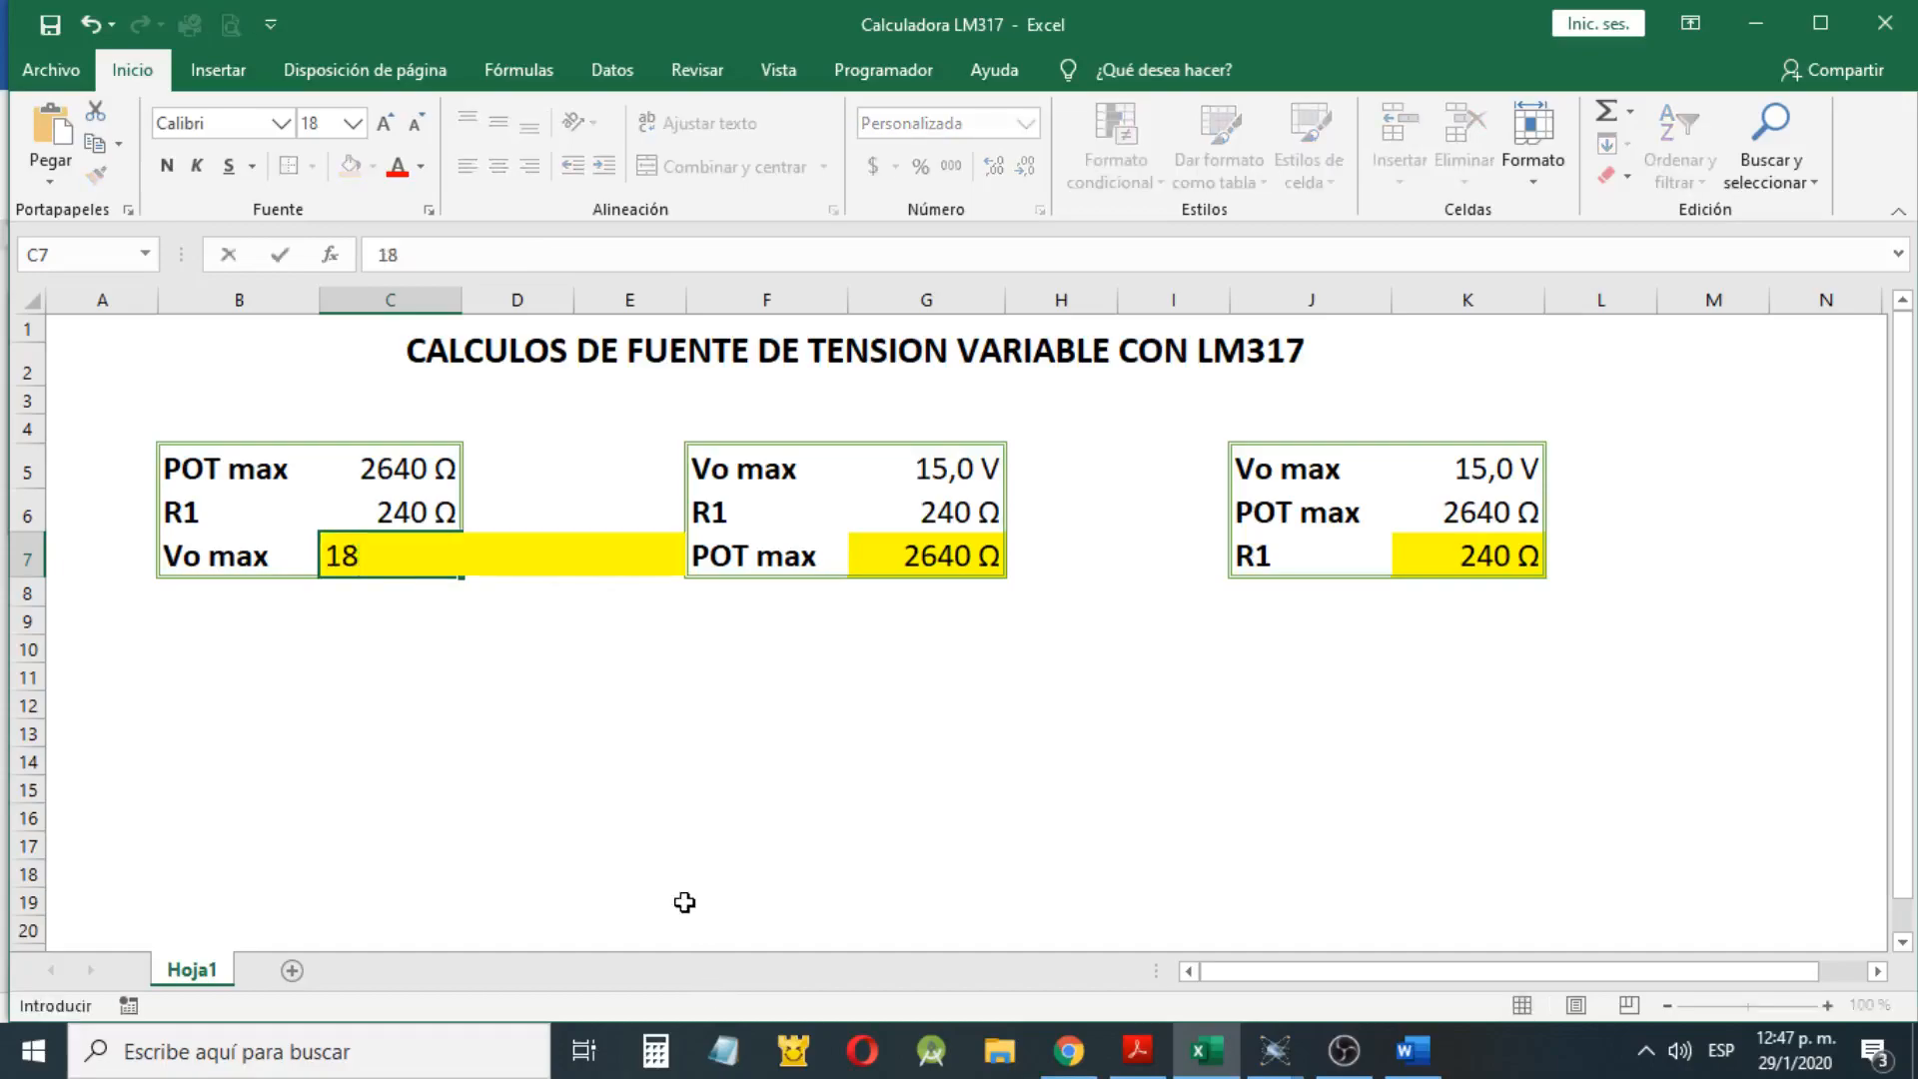
key("Escape")
Set Vo max to 18 V in the second calculation table and check its calculated POT max
left_click(936, 483)
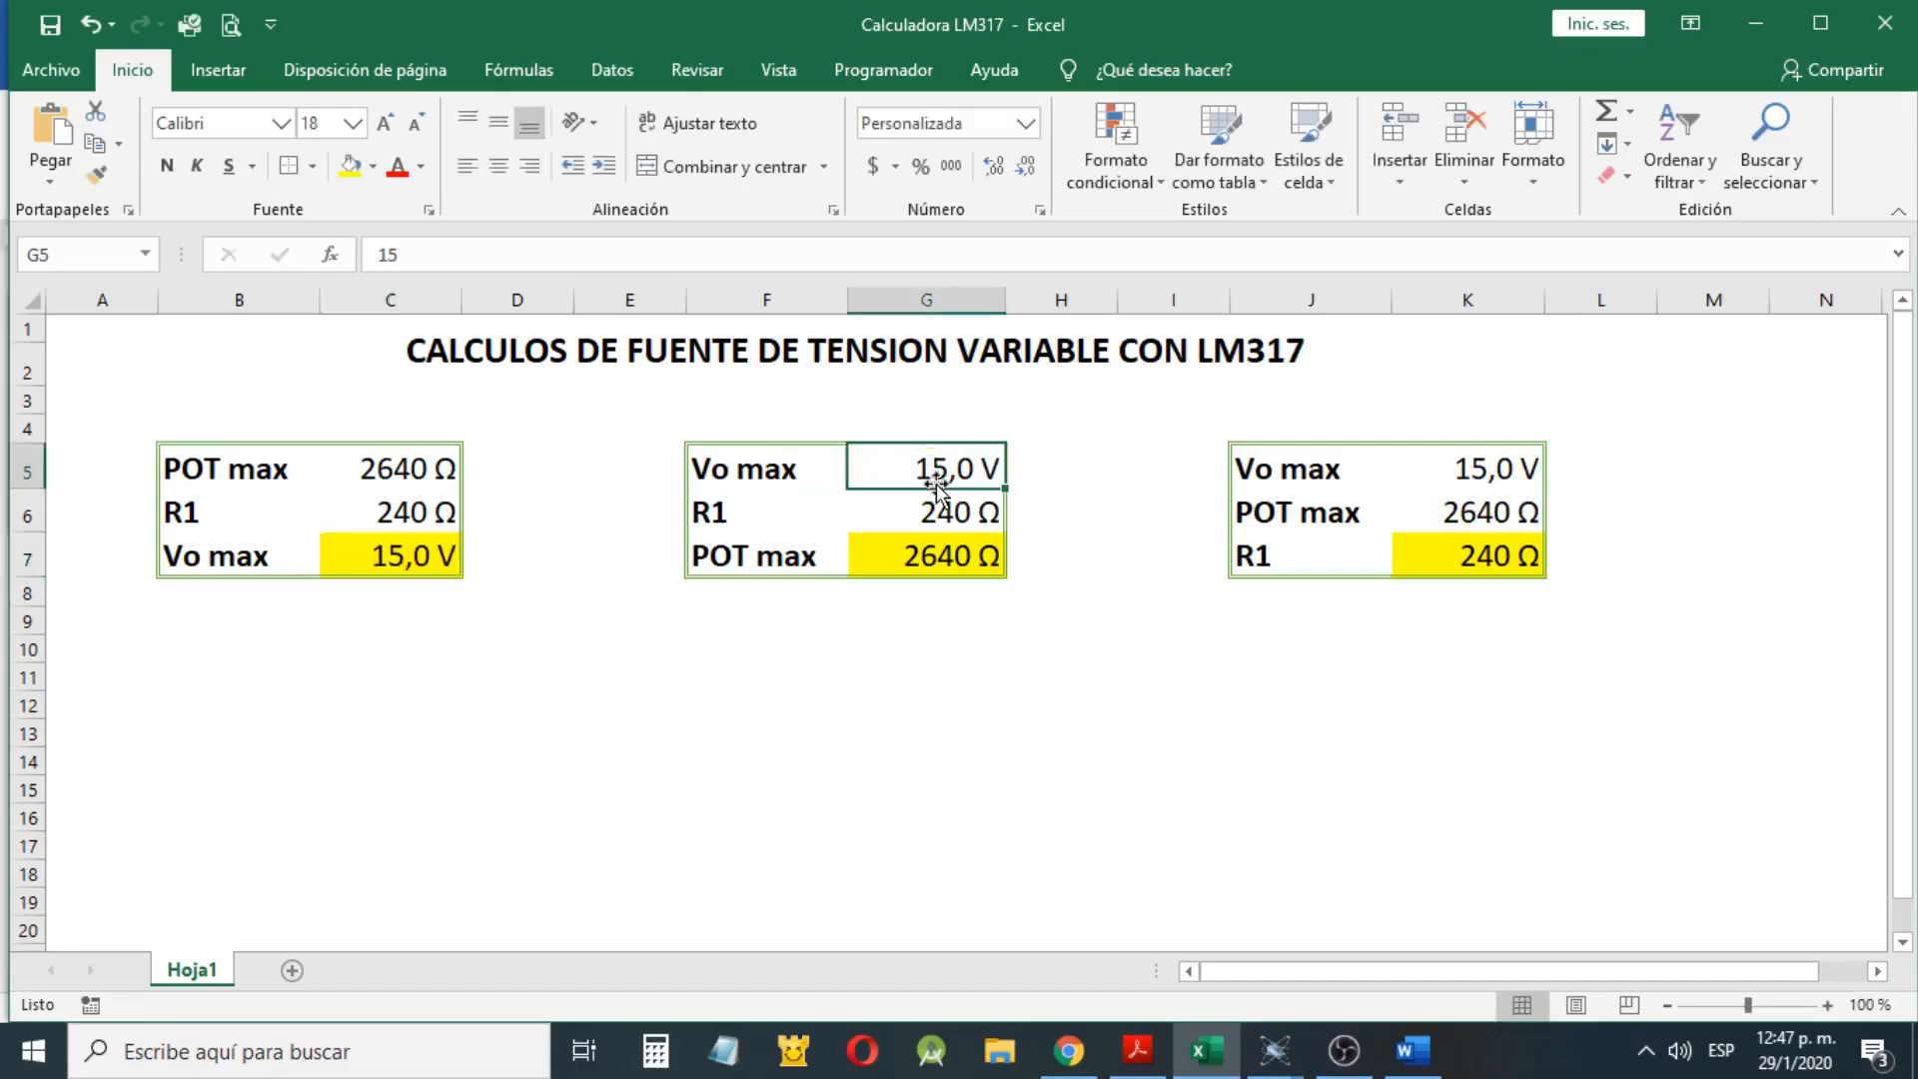
left_click_drag(744, 470, 913, 549)
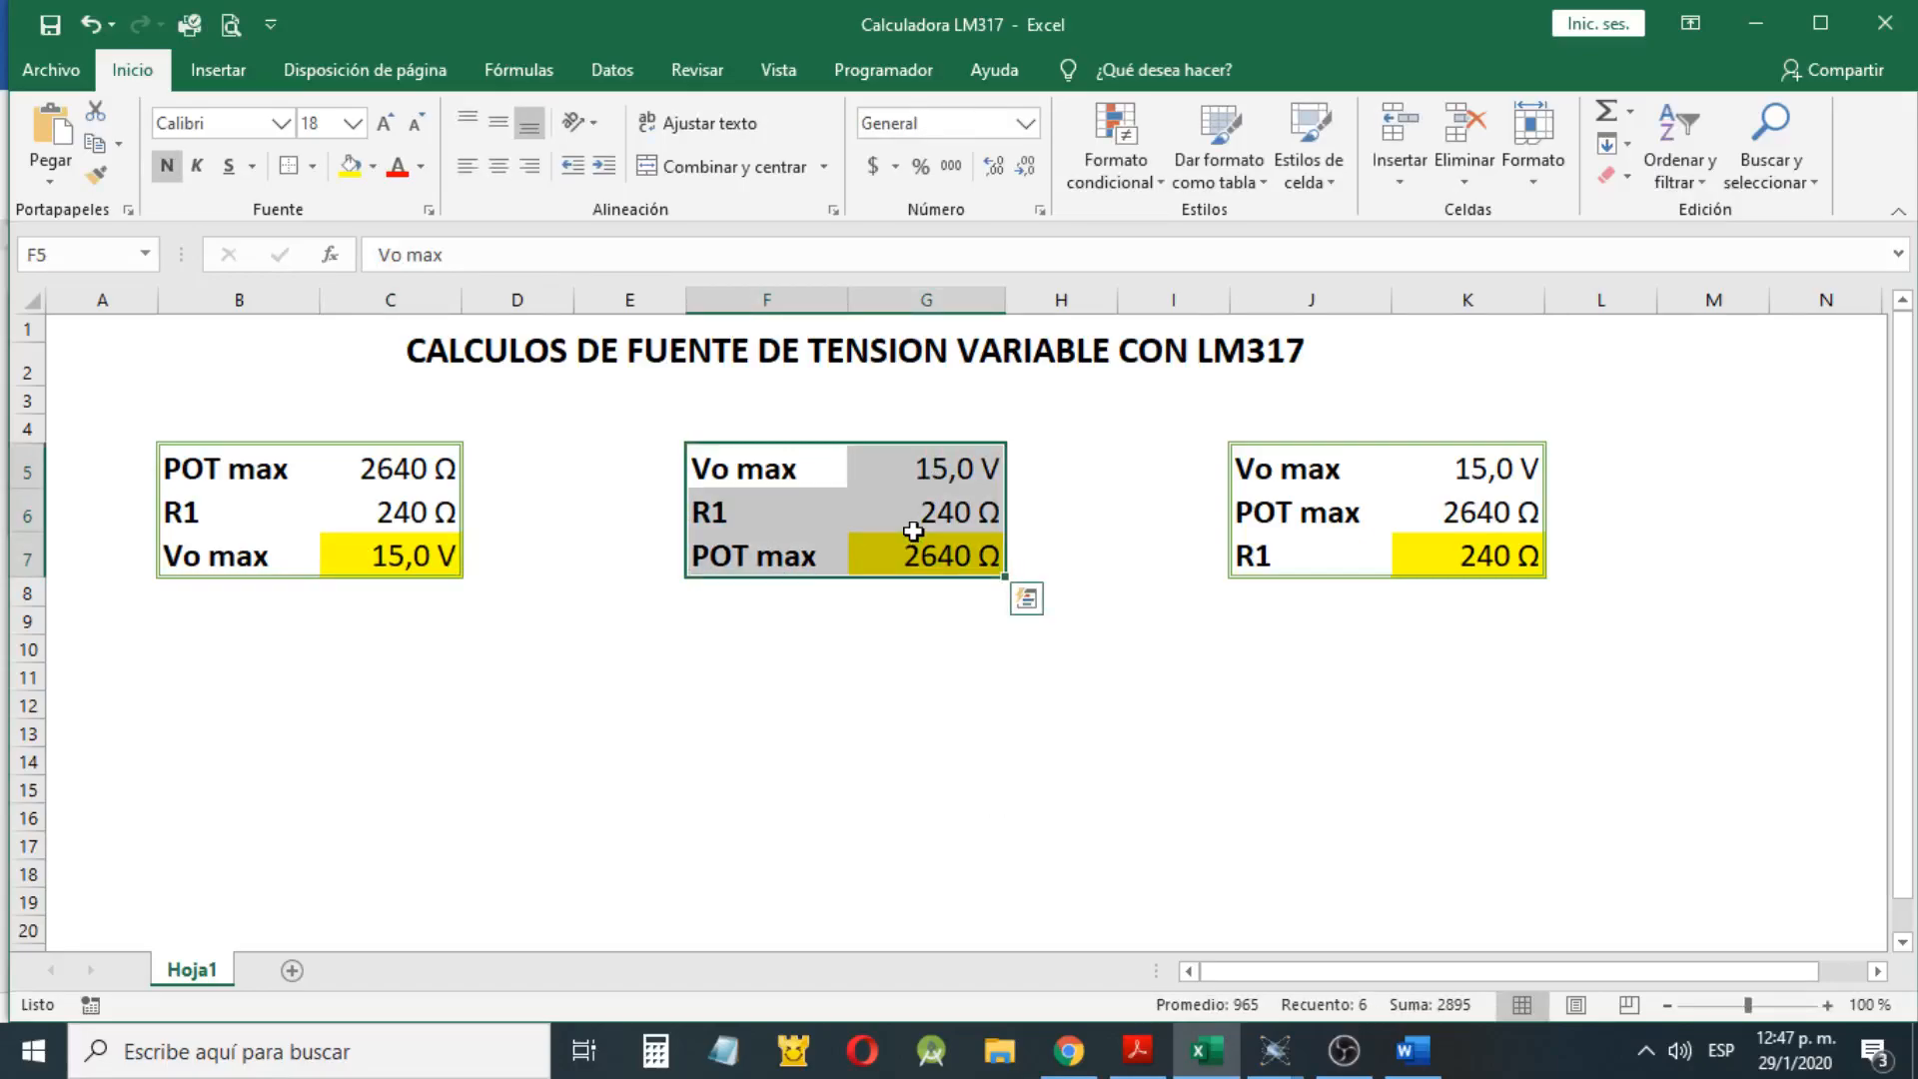
key("Right")
type("1")
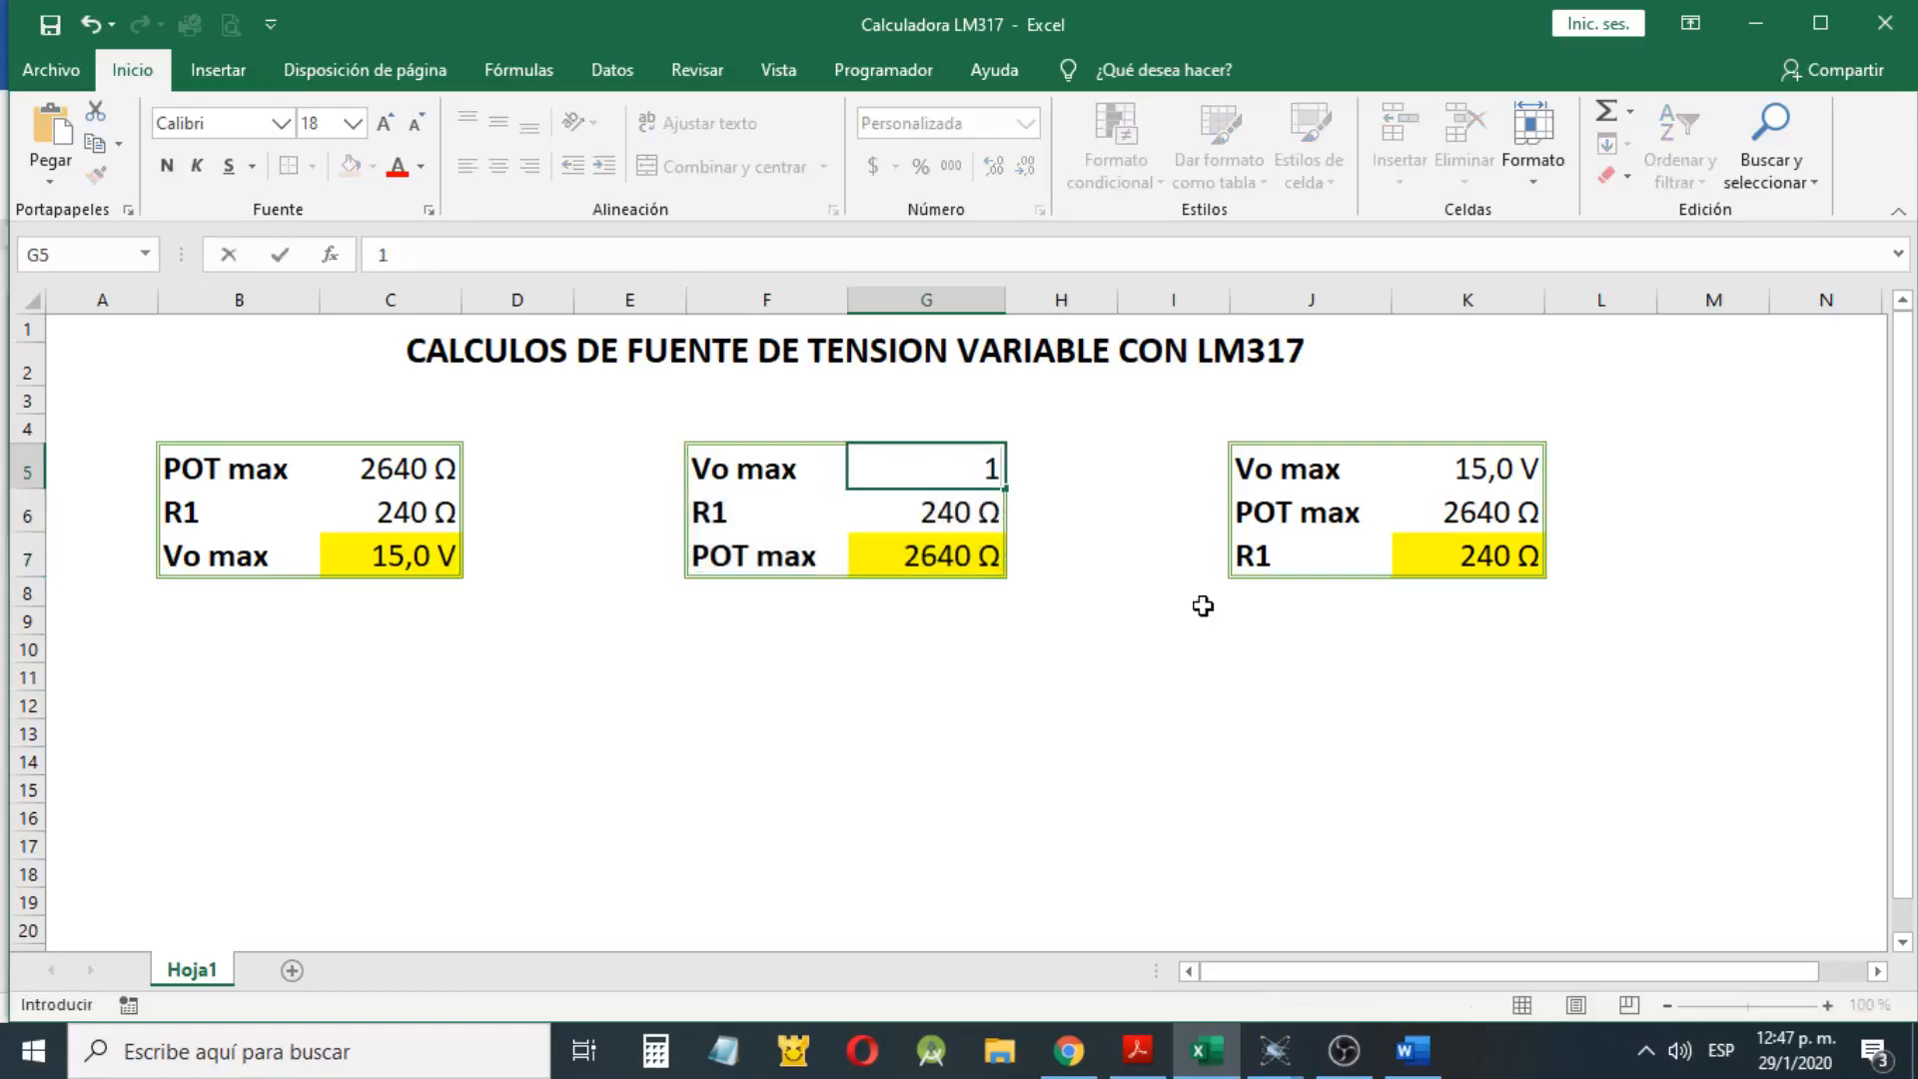
type("8")
key("Return")
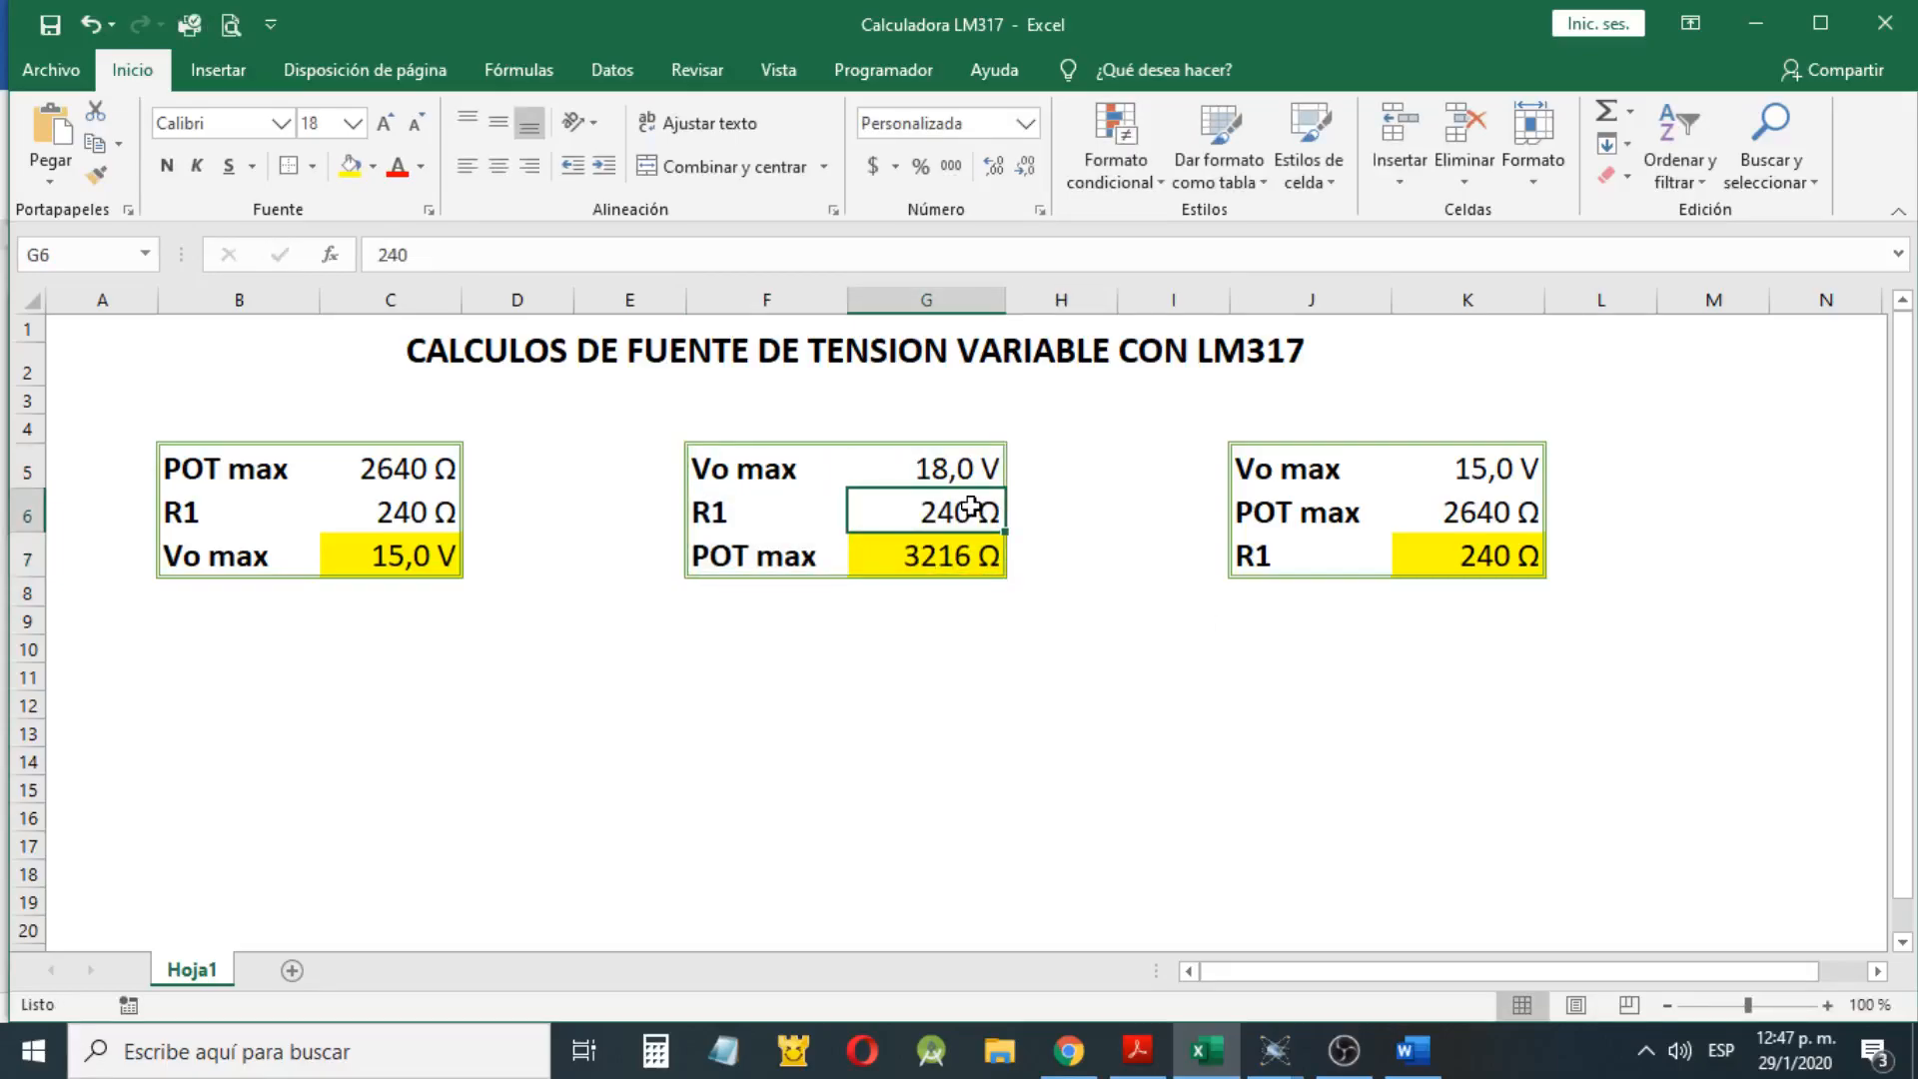
left_click(977, 565)
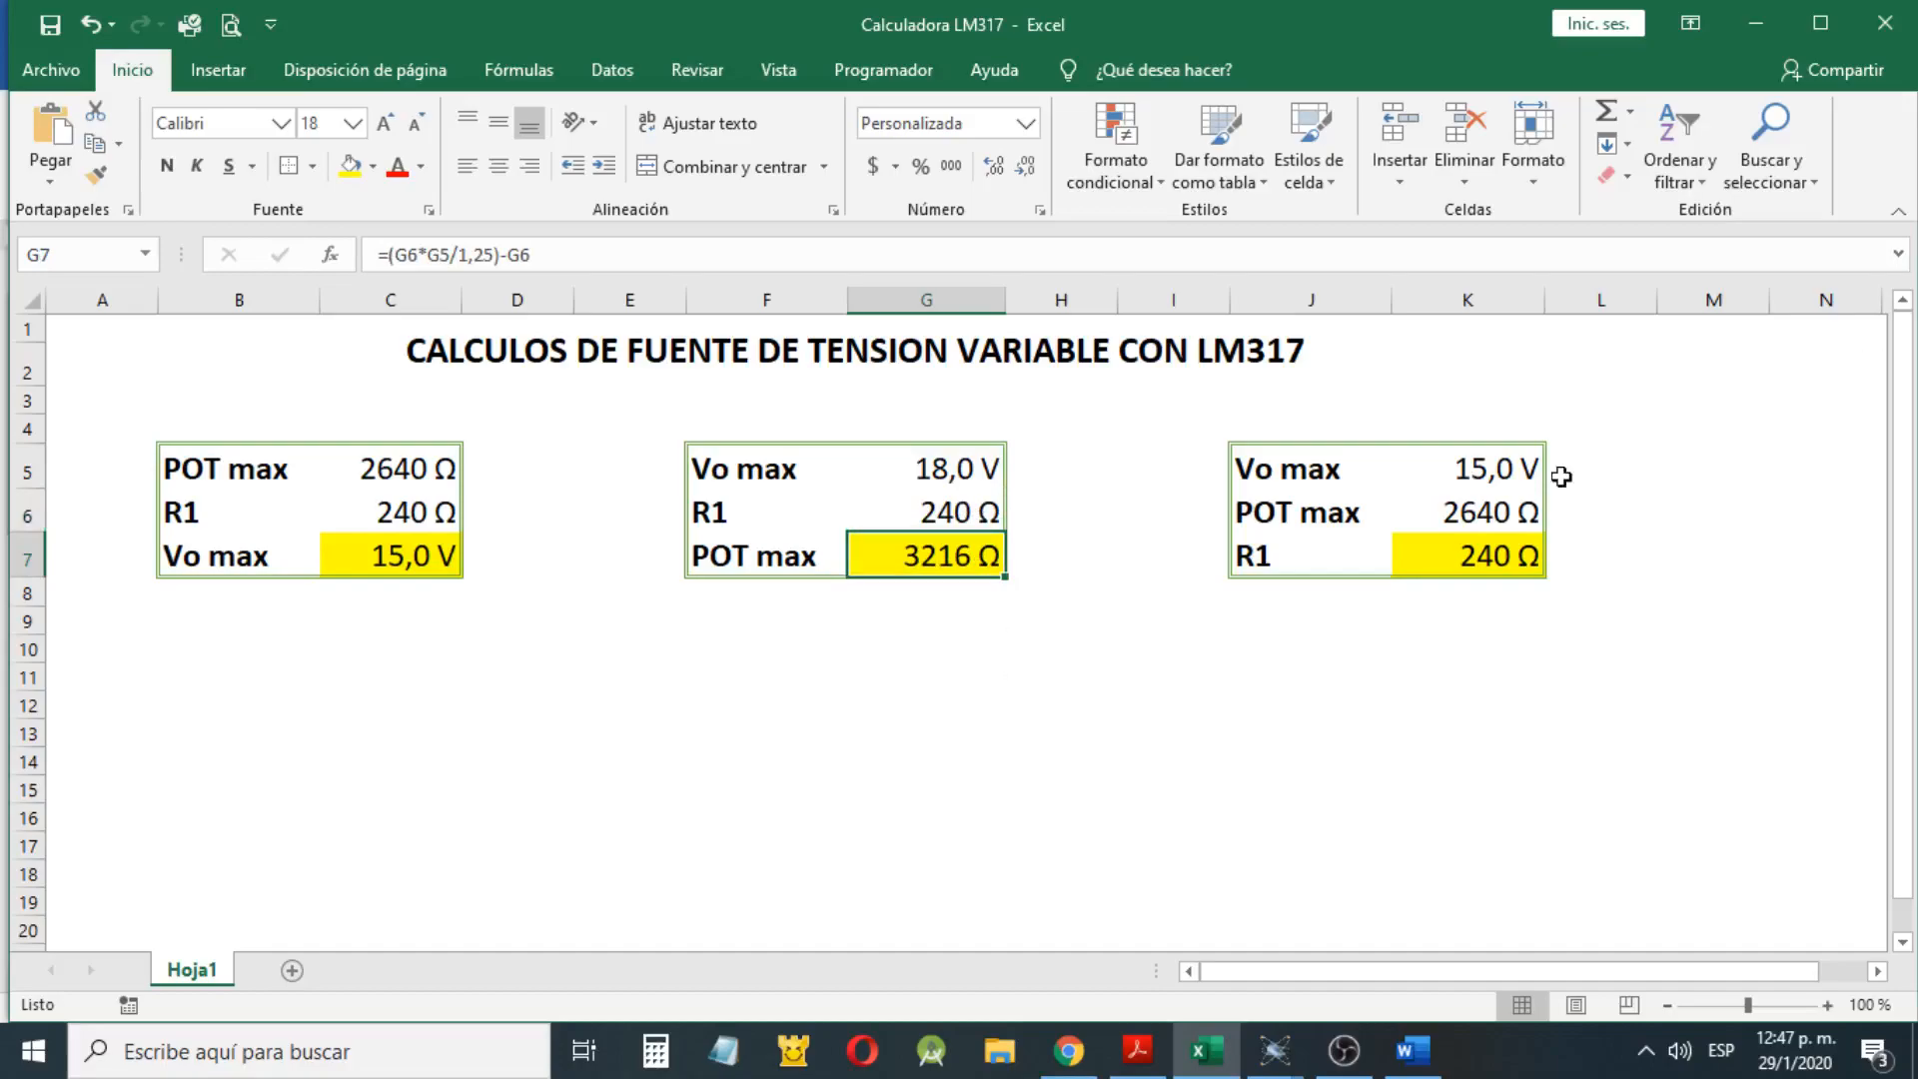
In the third calculation table, set POT max to 5000 Ω and Vo max to 18 V, and check the calculated R1
left_click(1536, 502)
type("50000")
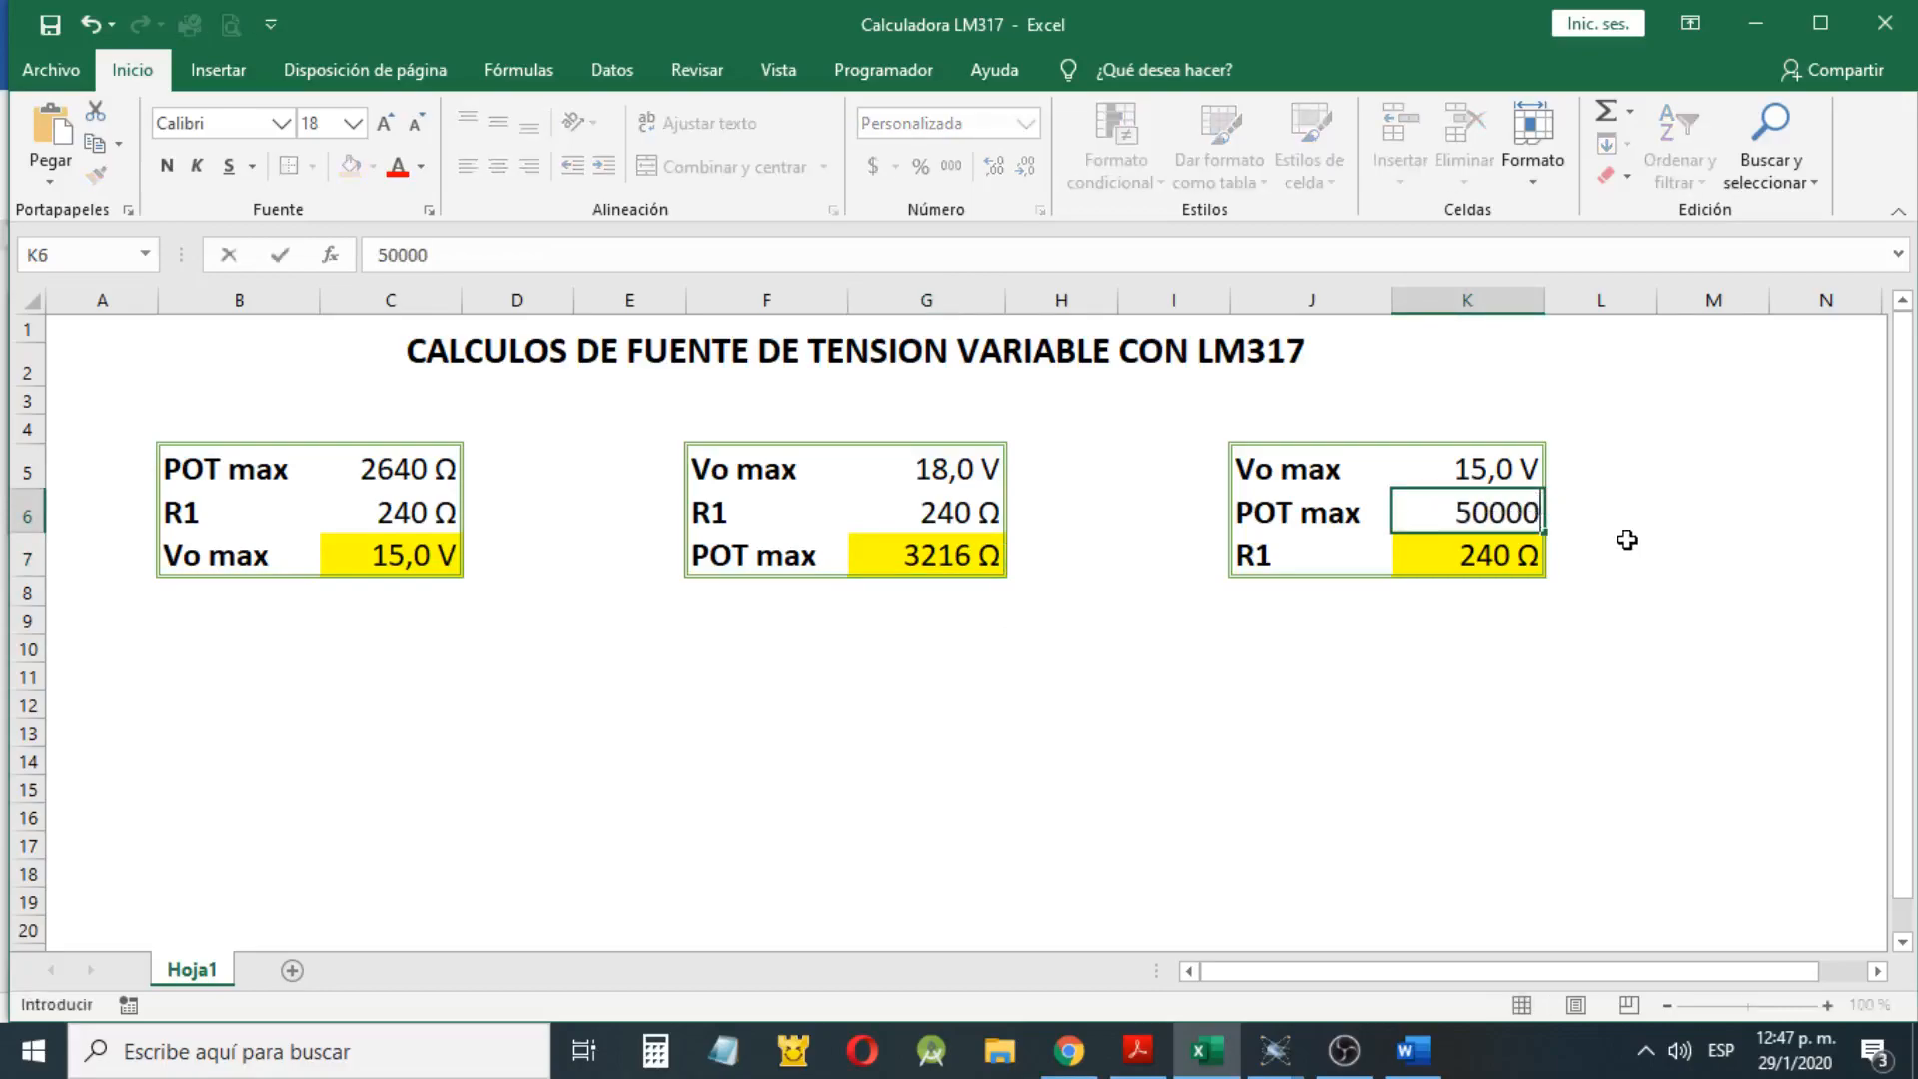
key("BackSpace")
left_click(1624, 538)
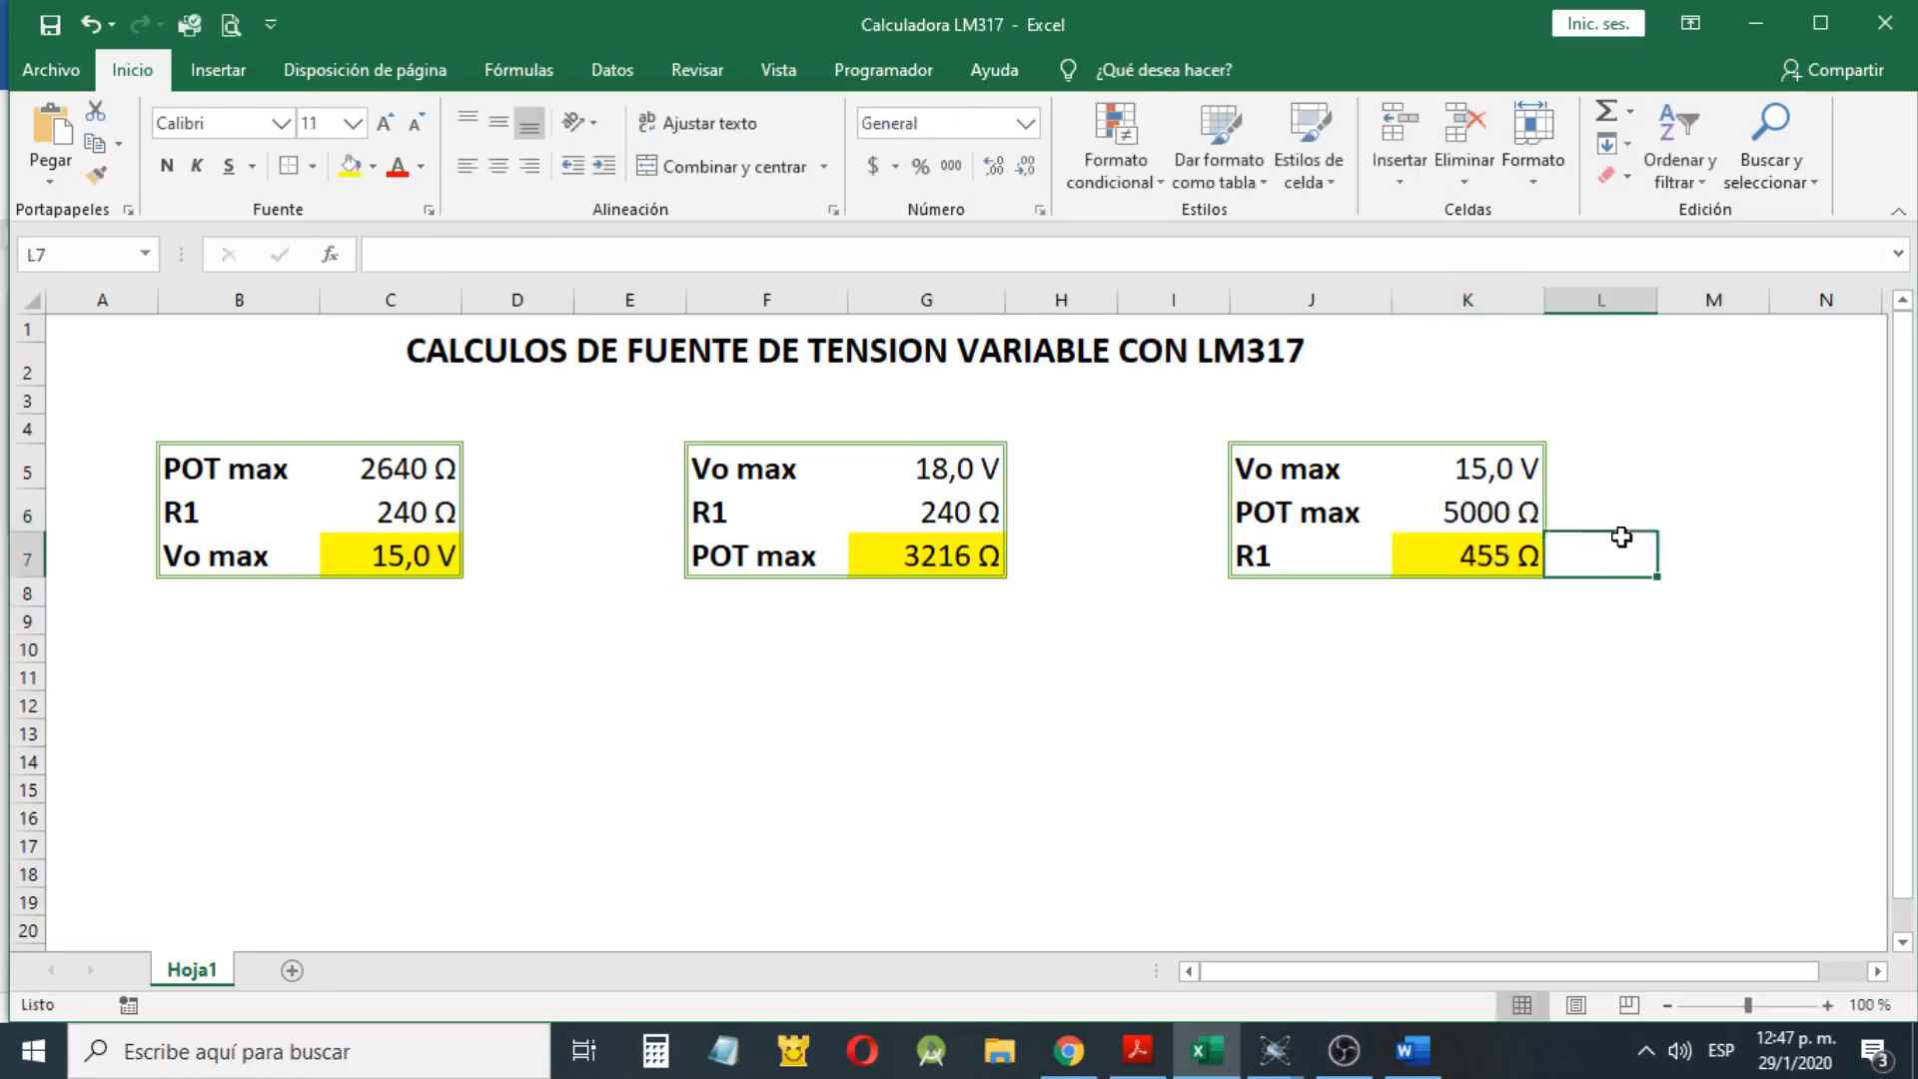
left_click(1536, 469)
type("18")
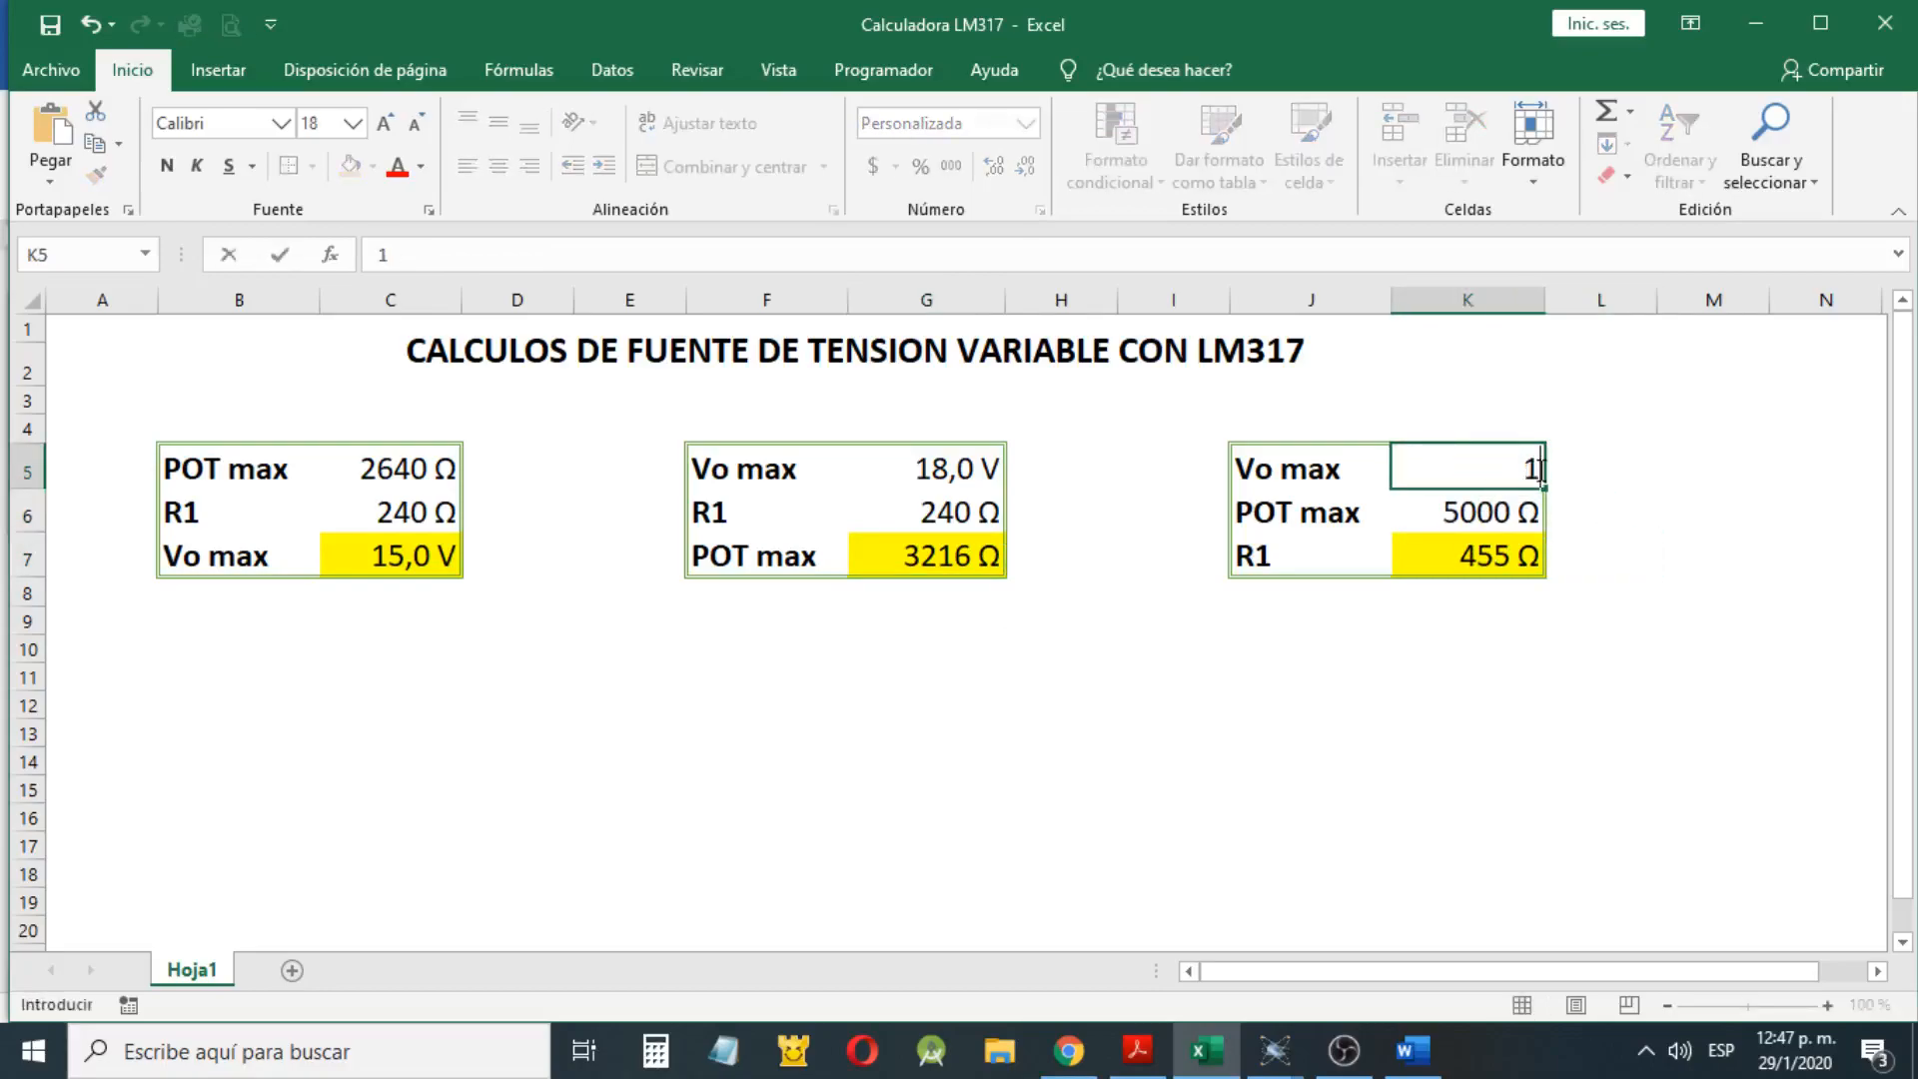
left_click(1695, 527)
key("Down")
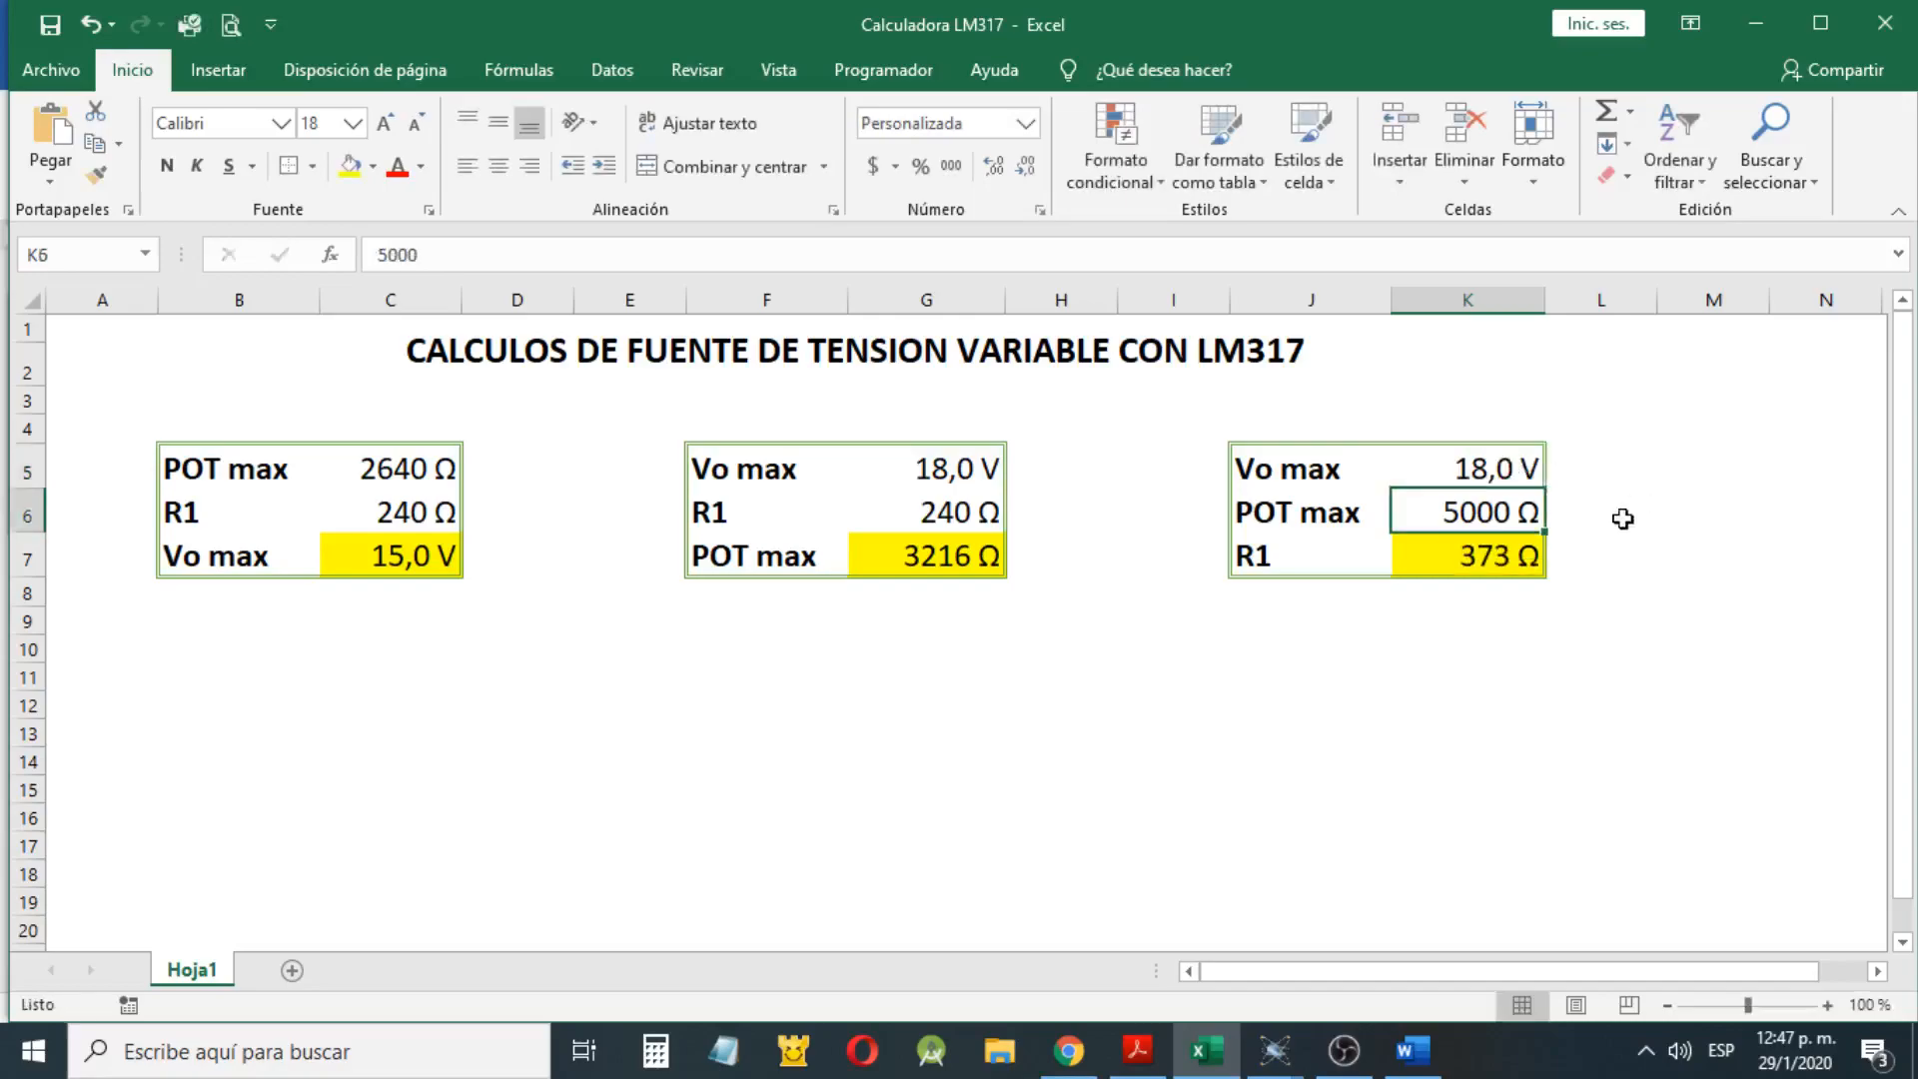
left_click(1490, 562)
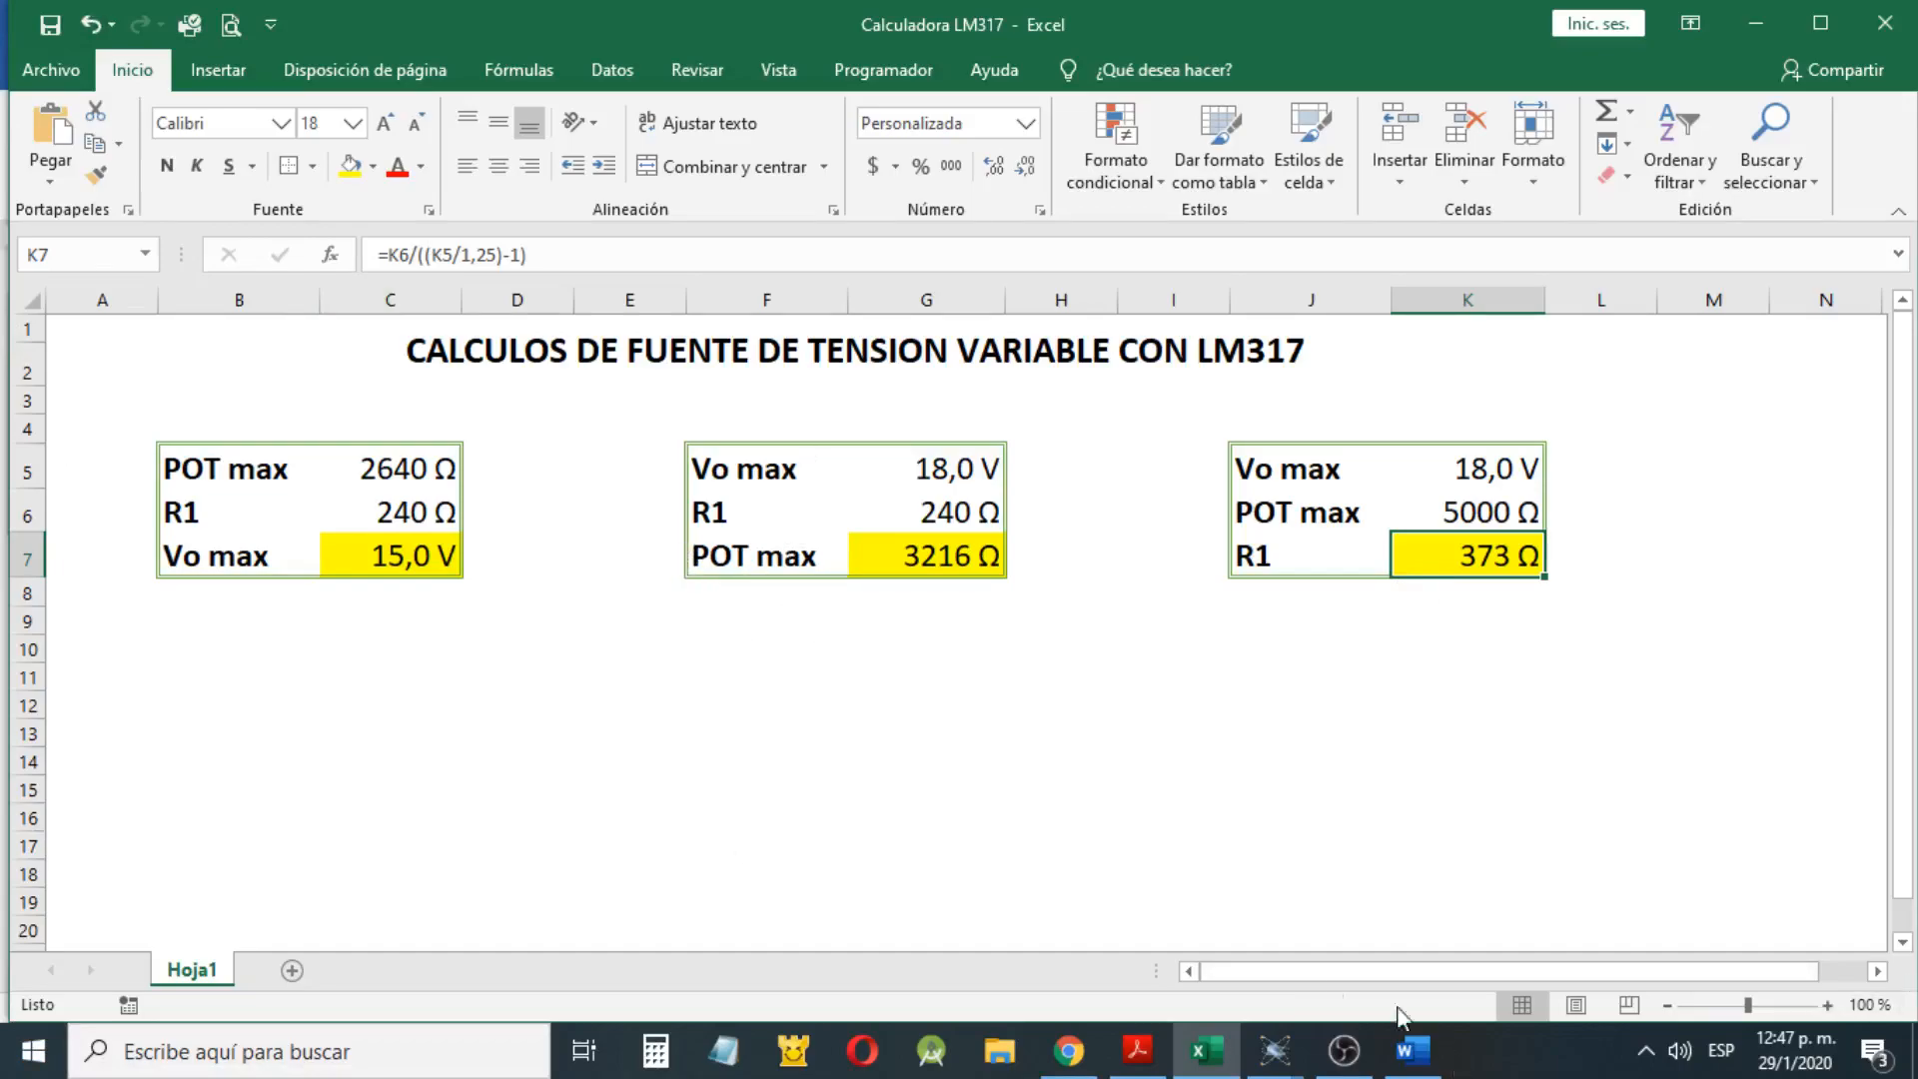
Switch to the untitled Proteus 8 Professional window and start a new project
mouse_move(1279, 1066)
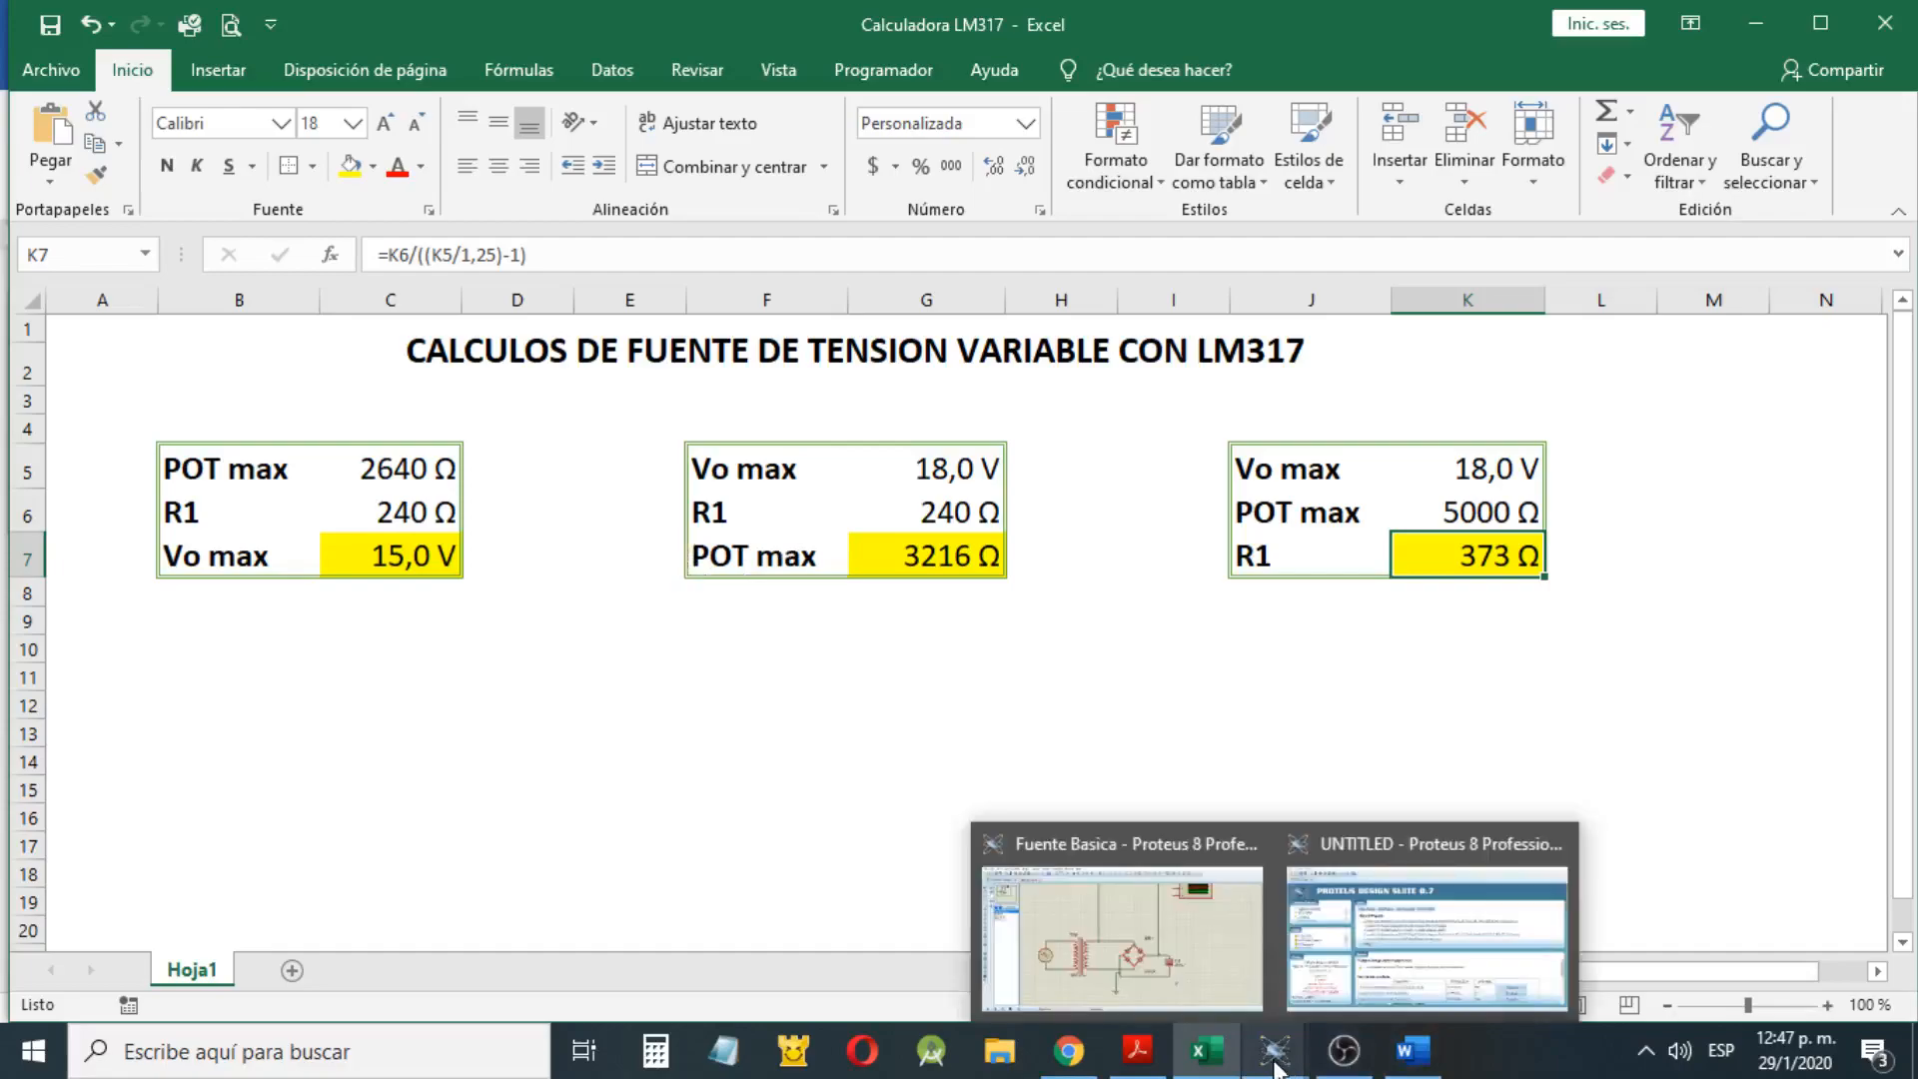
left_click(1558, 644)
mouse_move(1277, 1059)
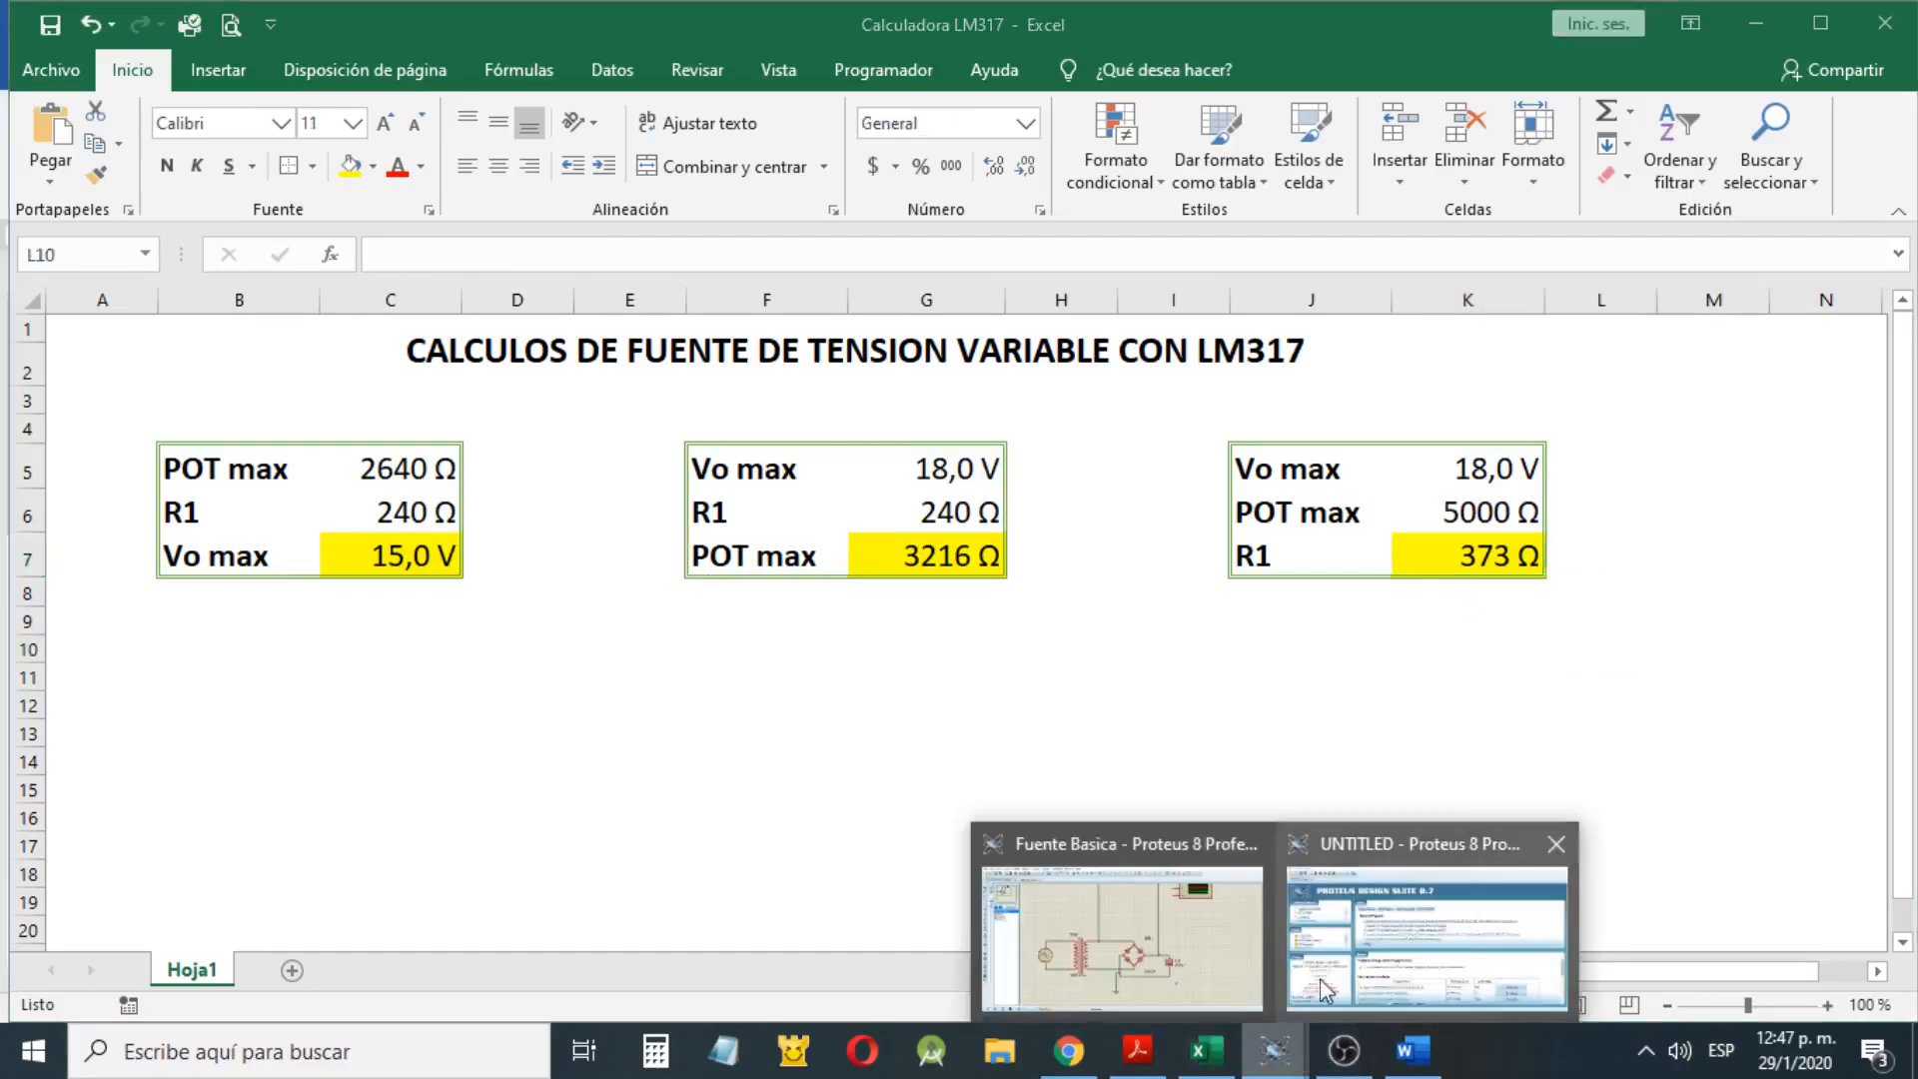
left_click(1430, 887)
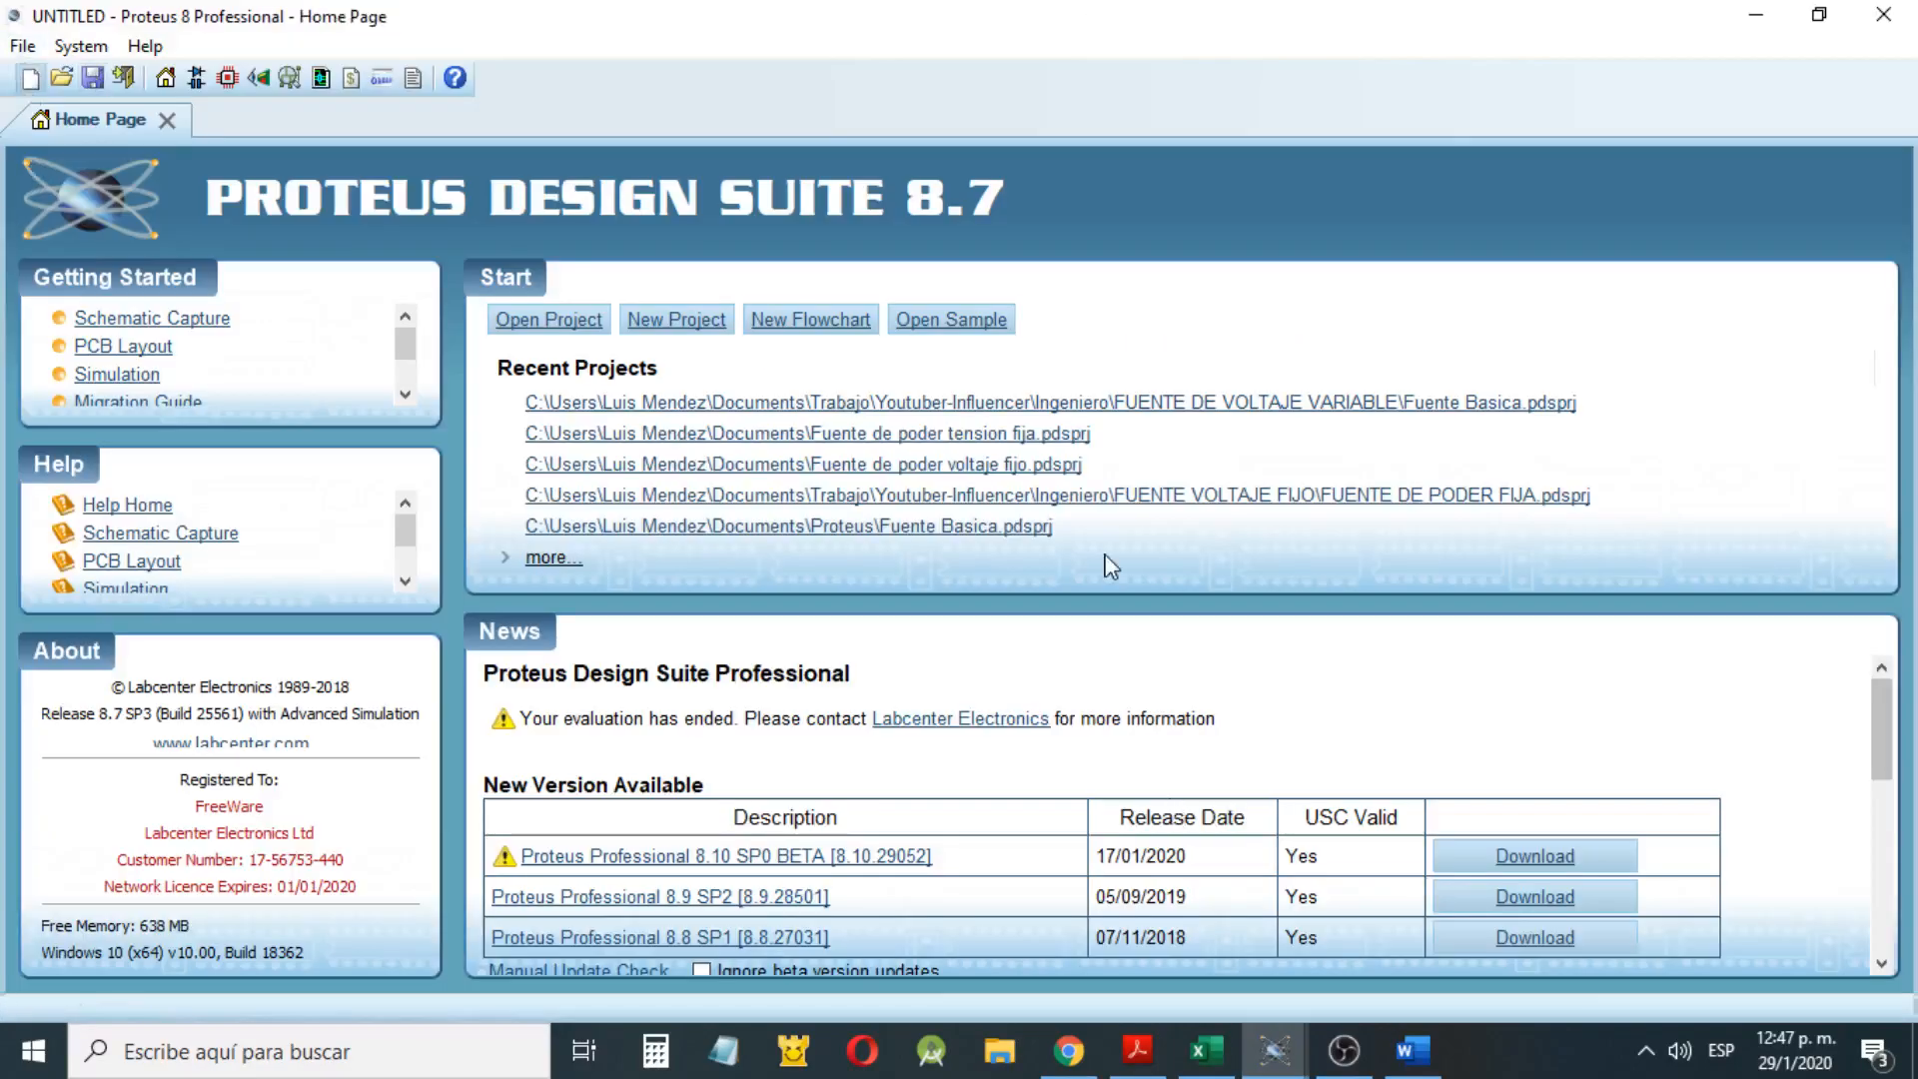
key("ctrl+n")
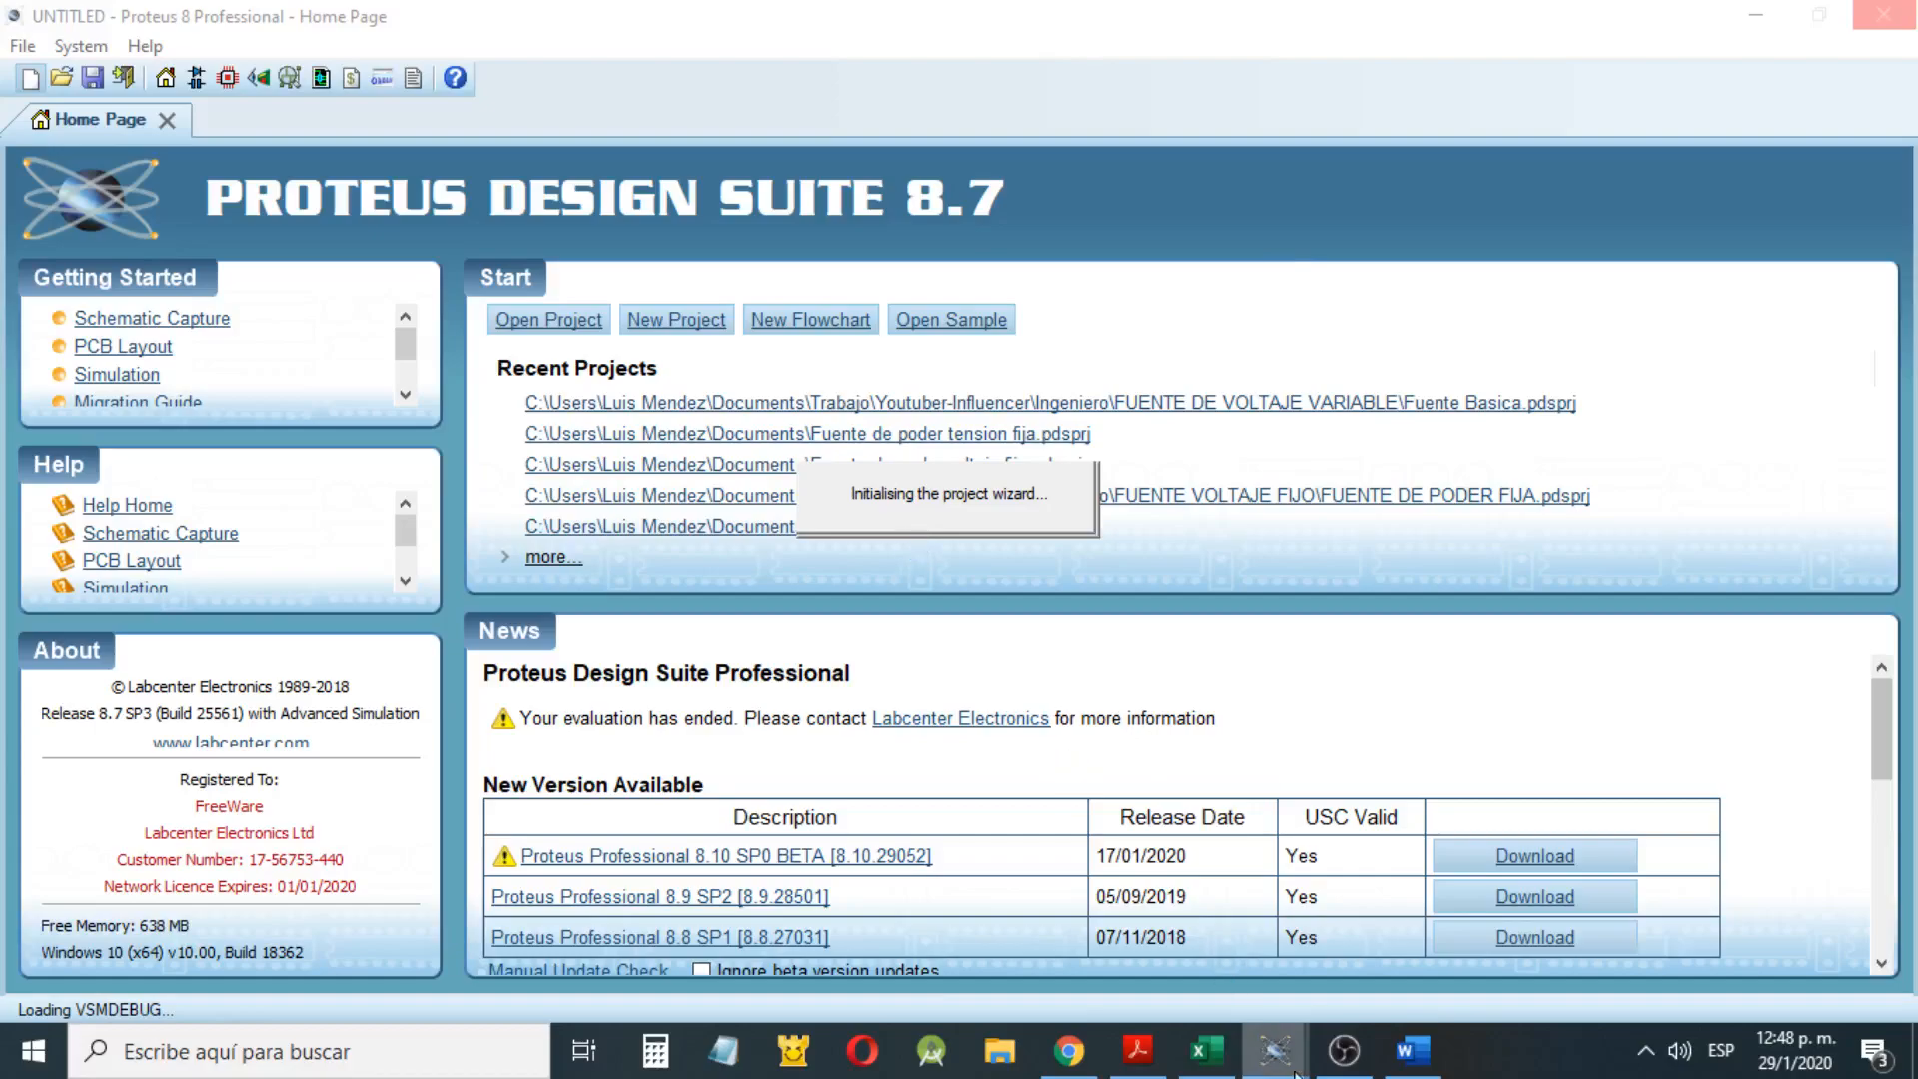
mouse_move(1296, 1072)
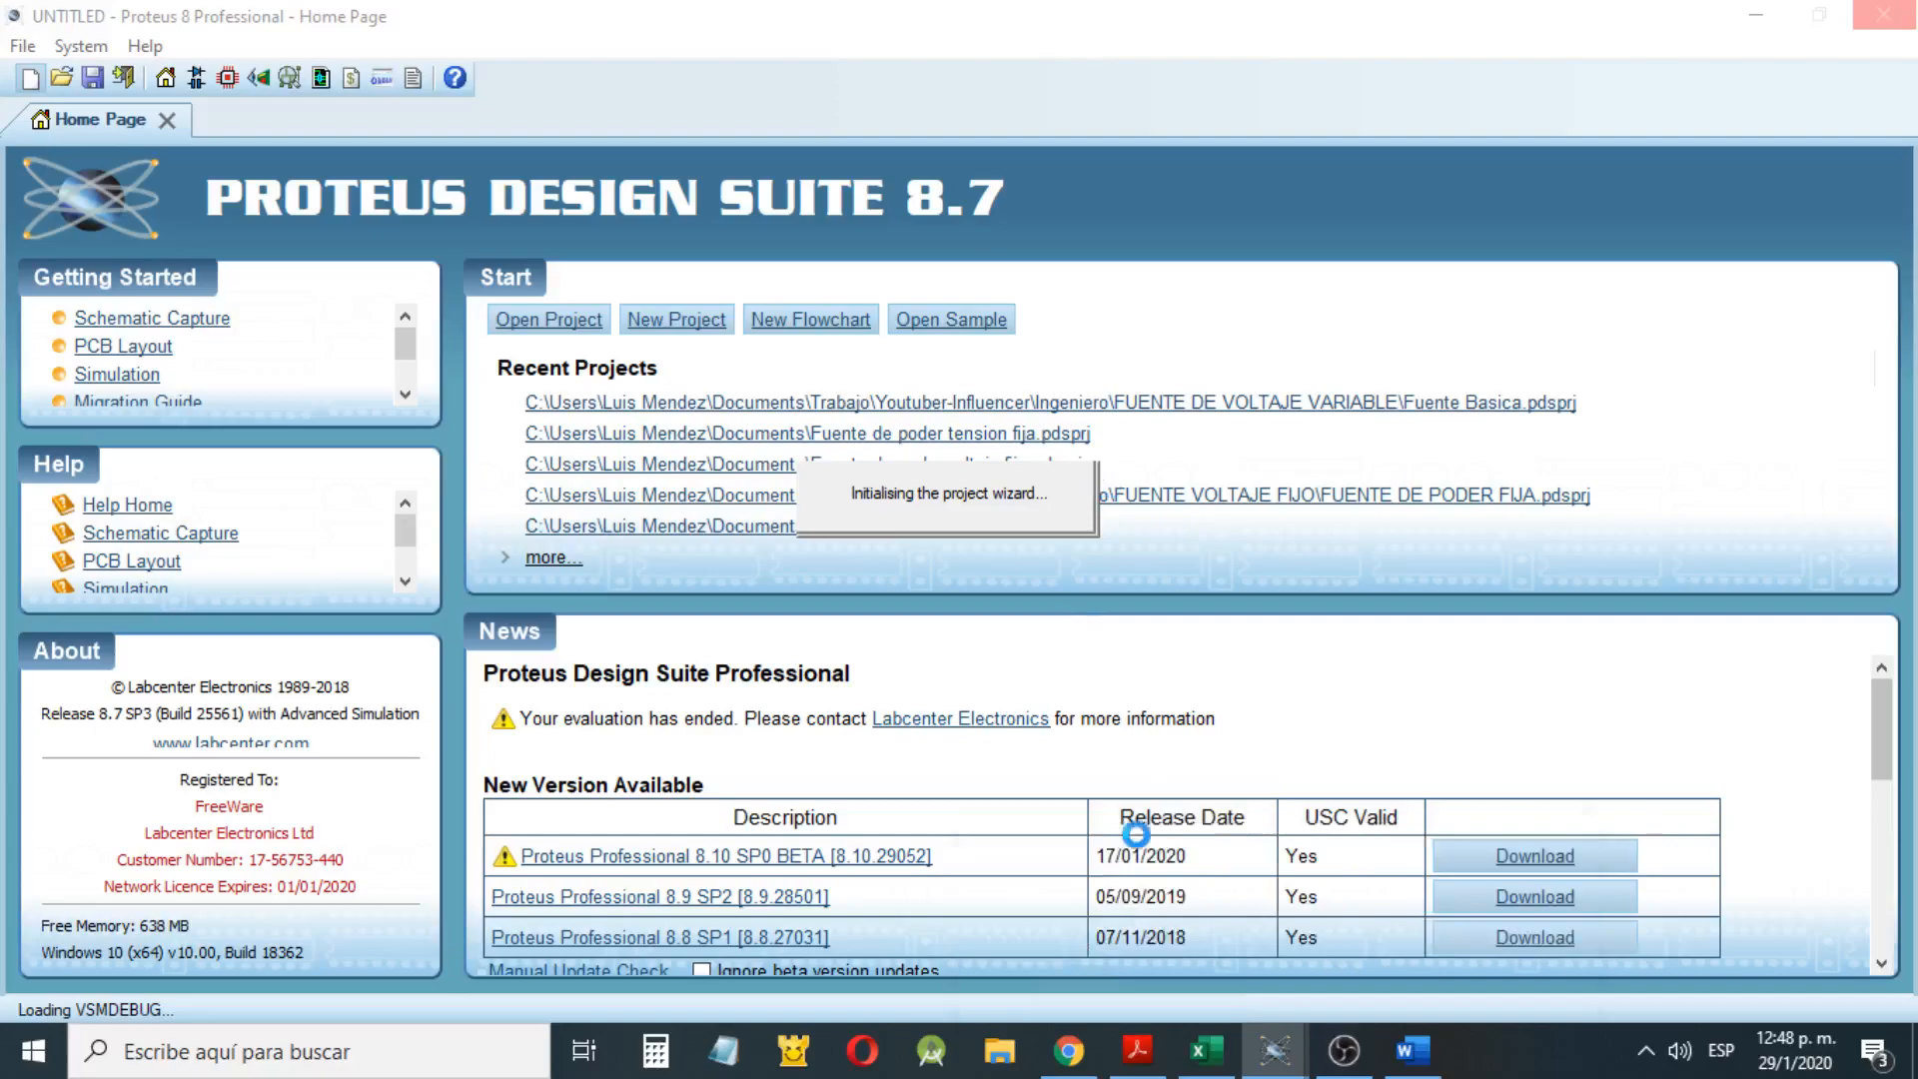
left_click(1277, 1063)
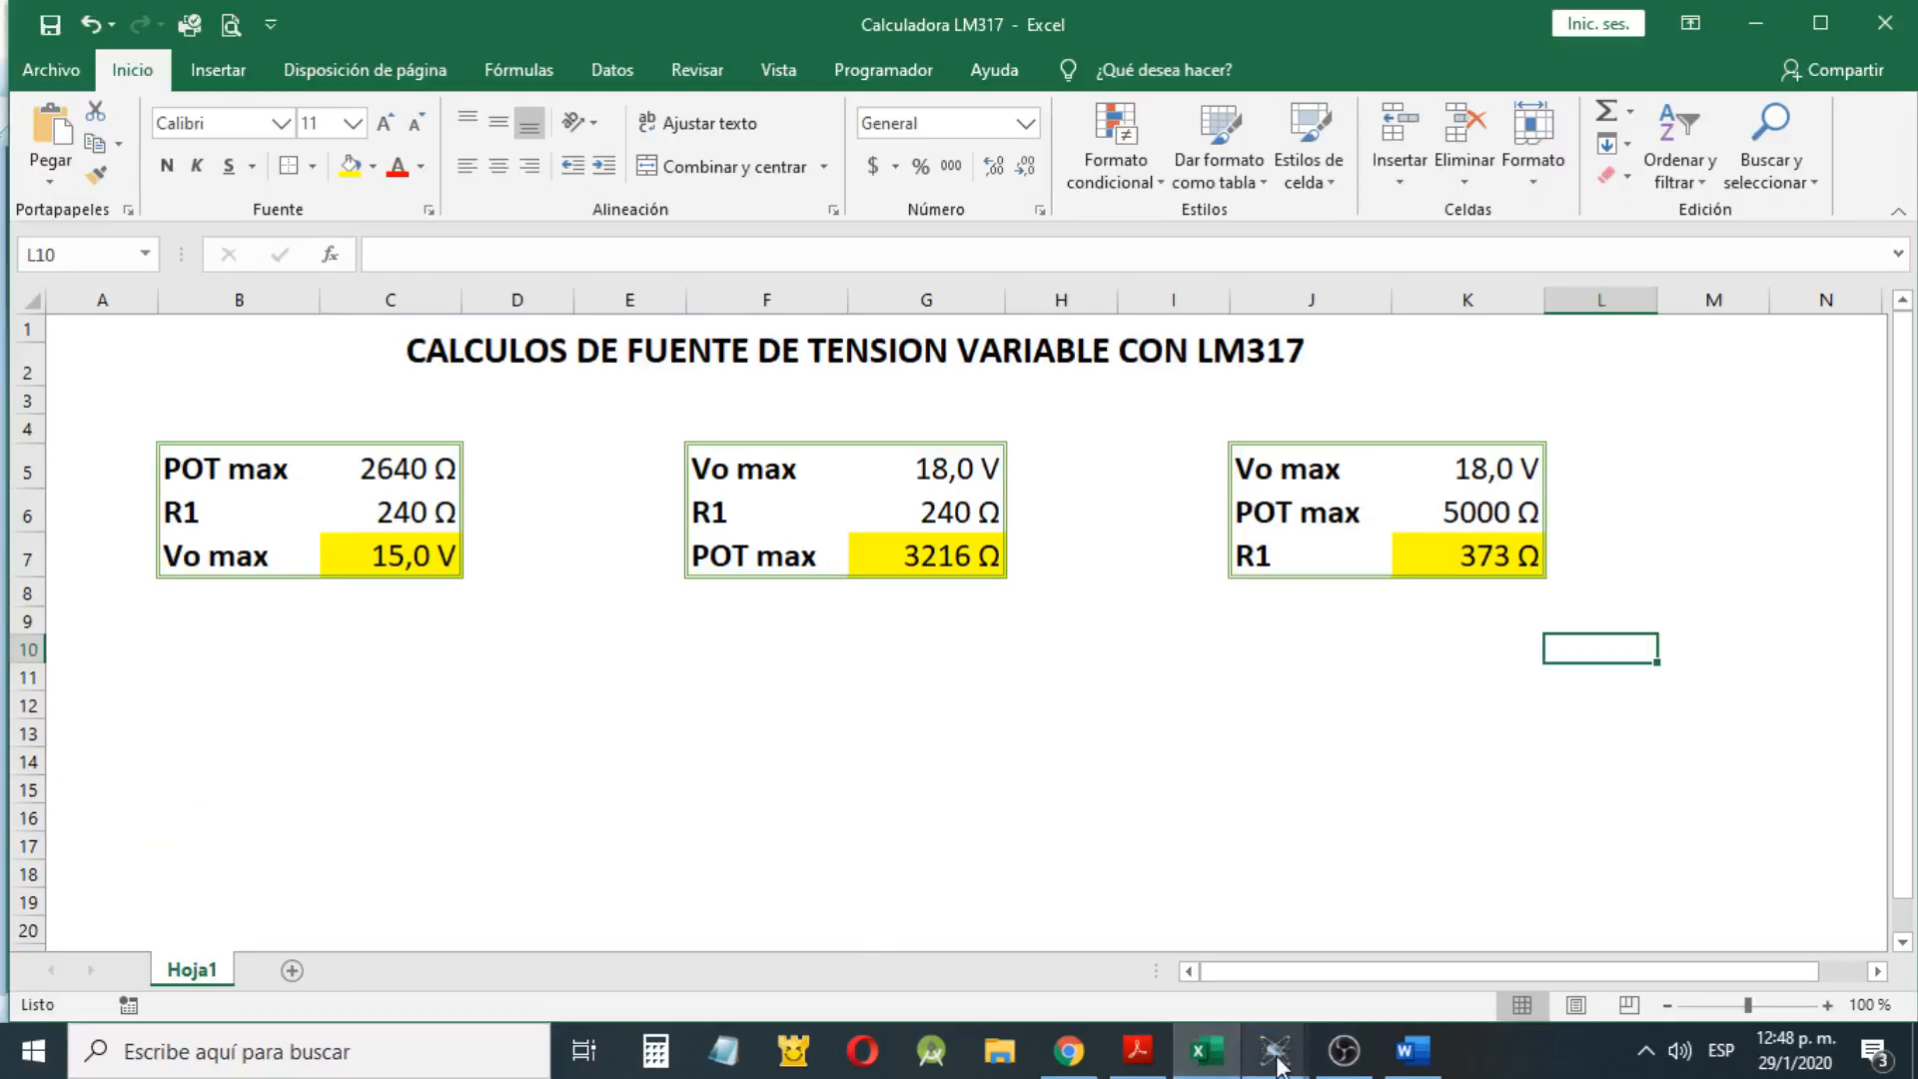
left_click(1277, 1063)
Name the new project Fuente Variable LM317, keeping the pdsprj extension, and proceed to the schematic options
left_click_drag(664, 224, 536, 237)
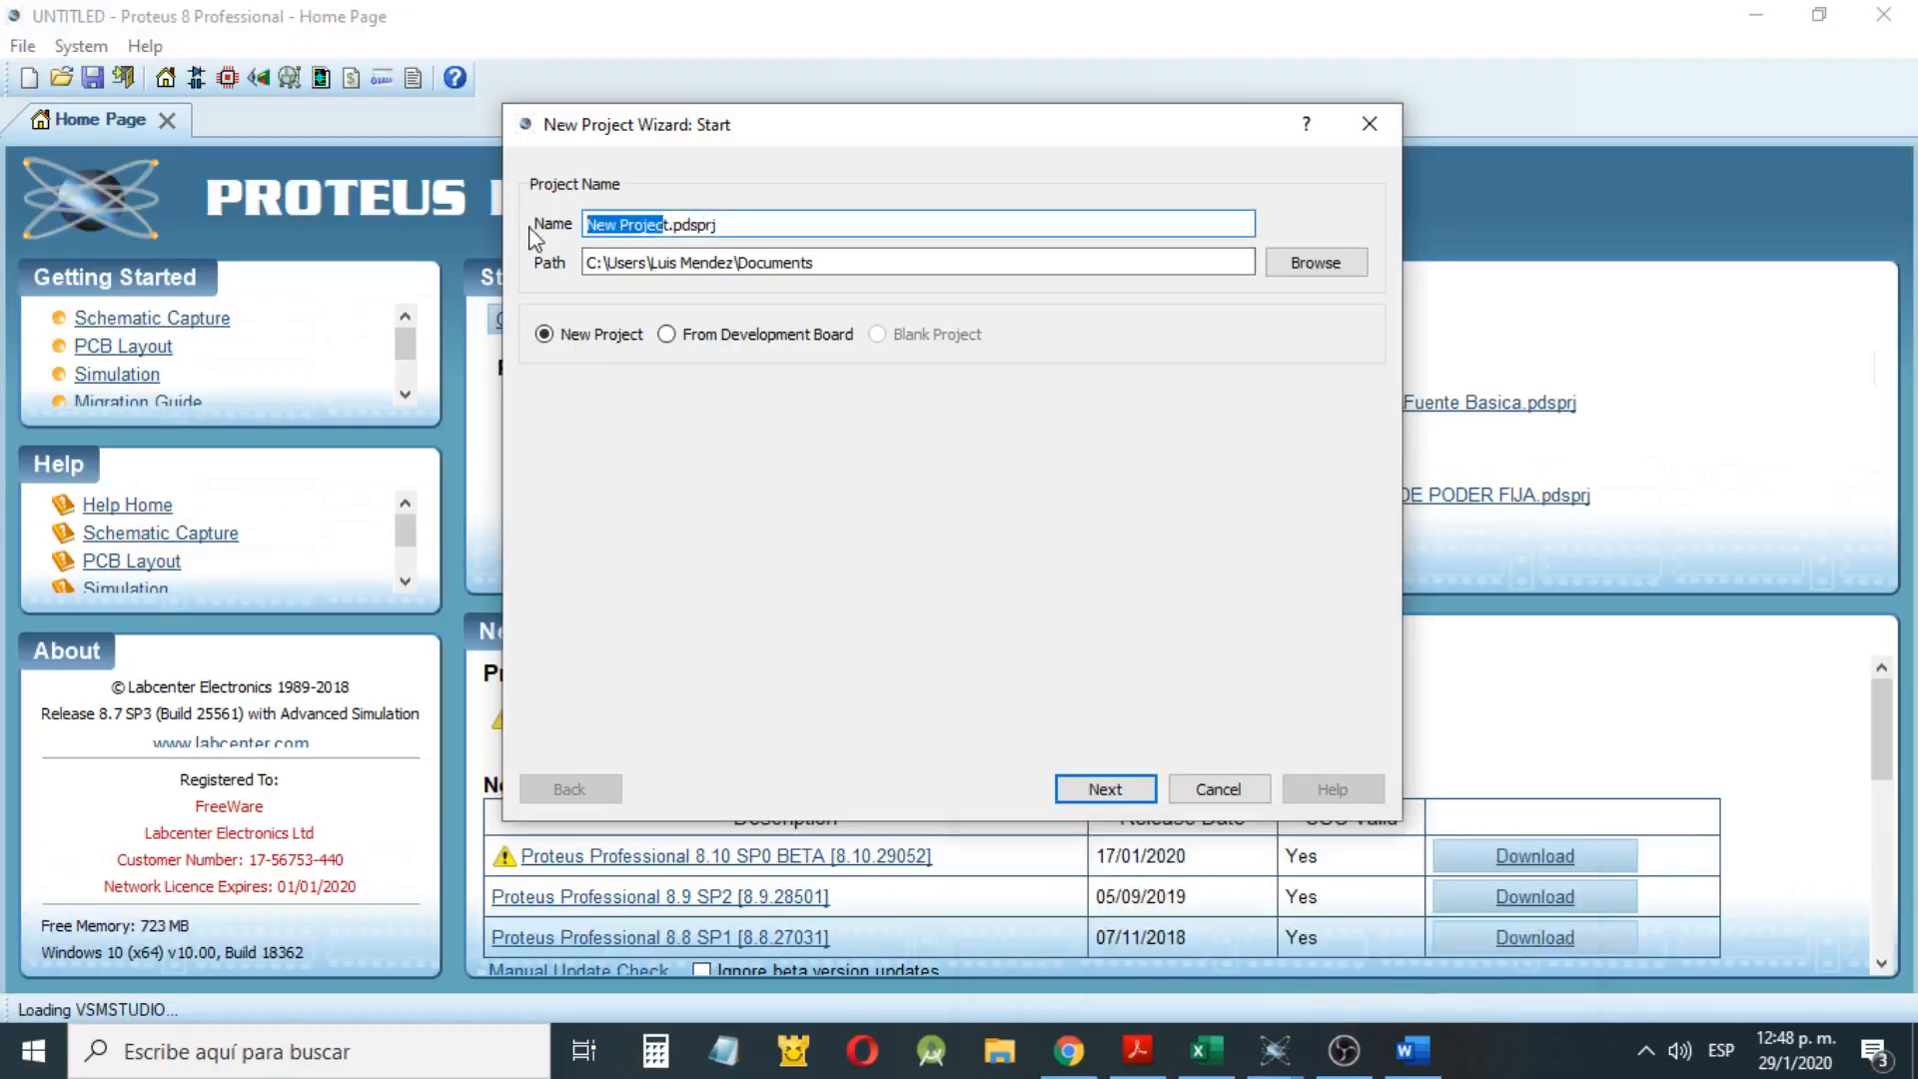
key("BackSpace")
type("F")
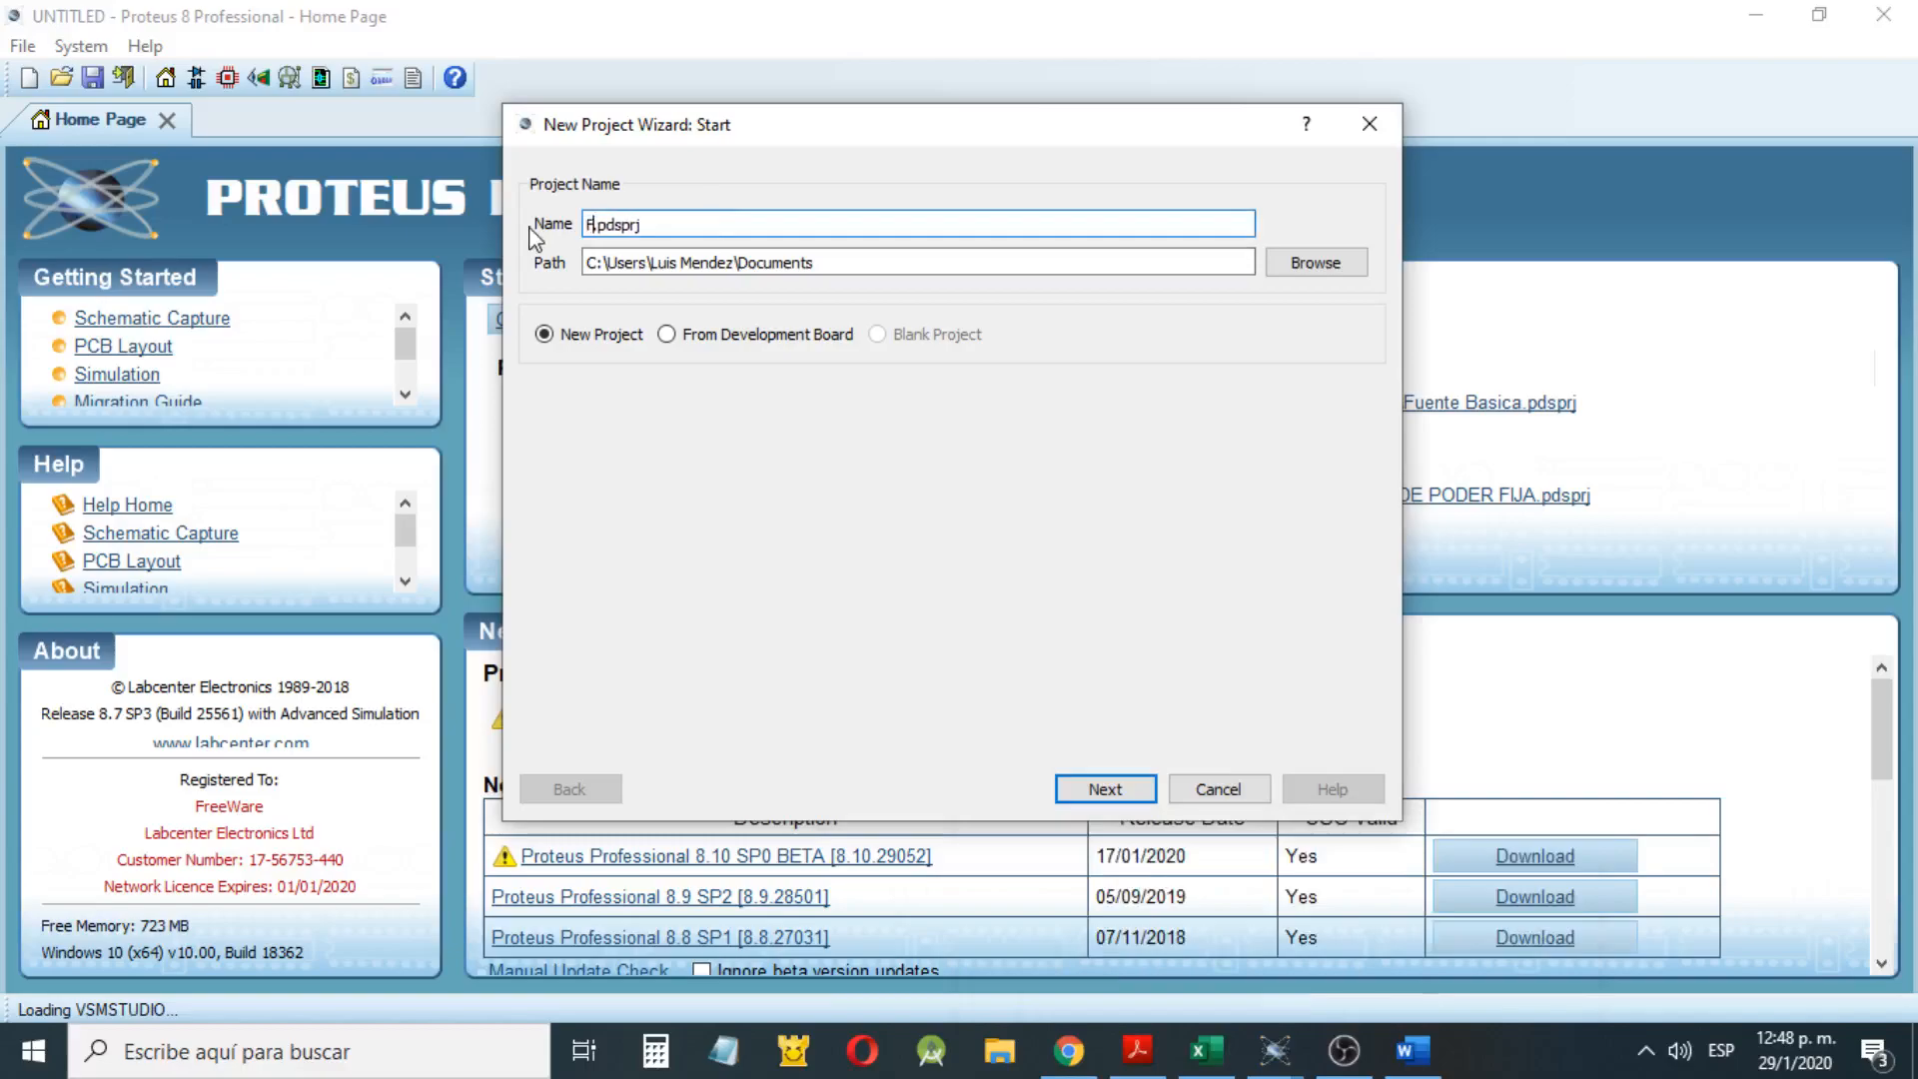
type("uente Variable LM317")
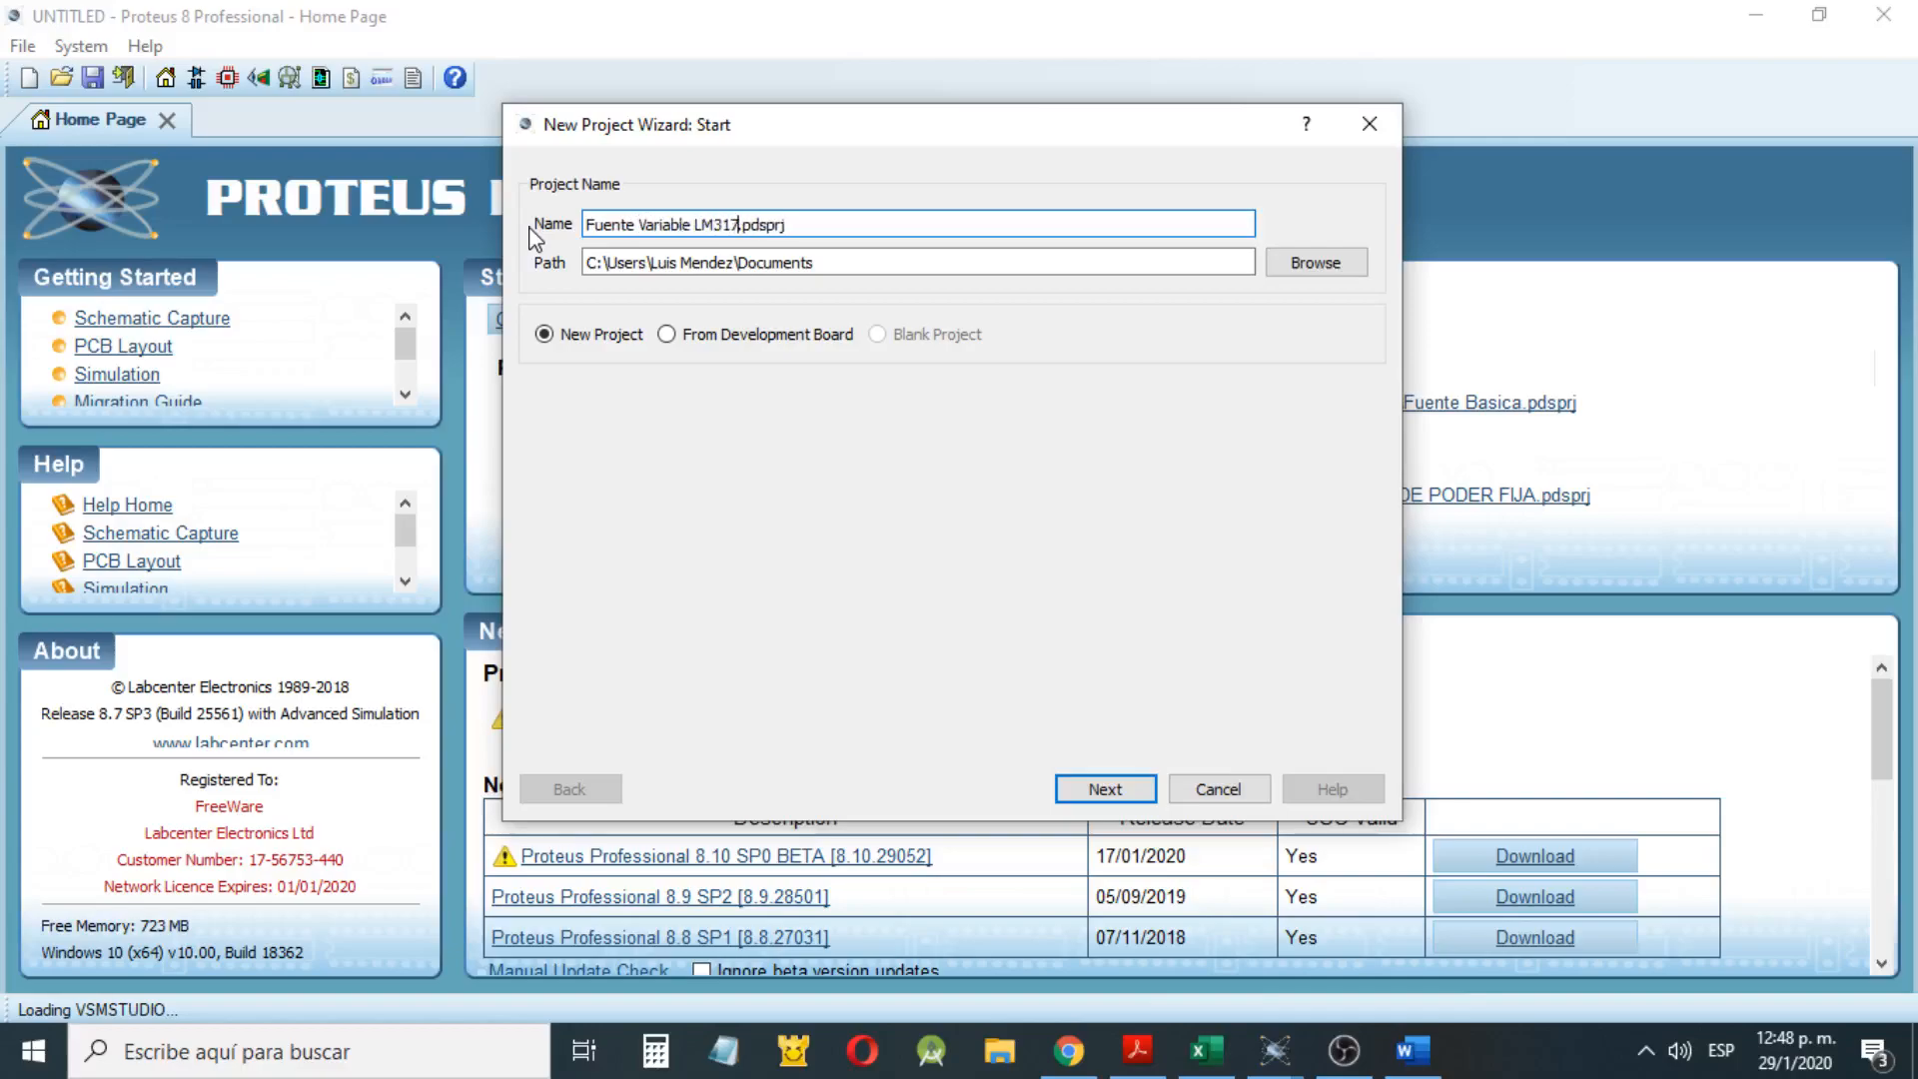
left_click(1077, 791)
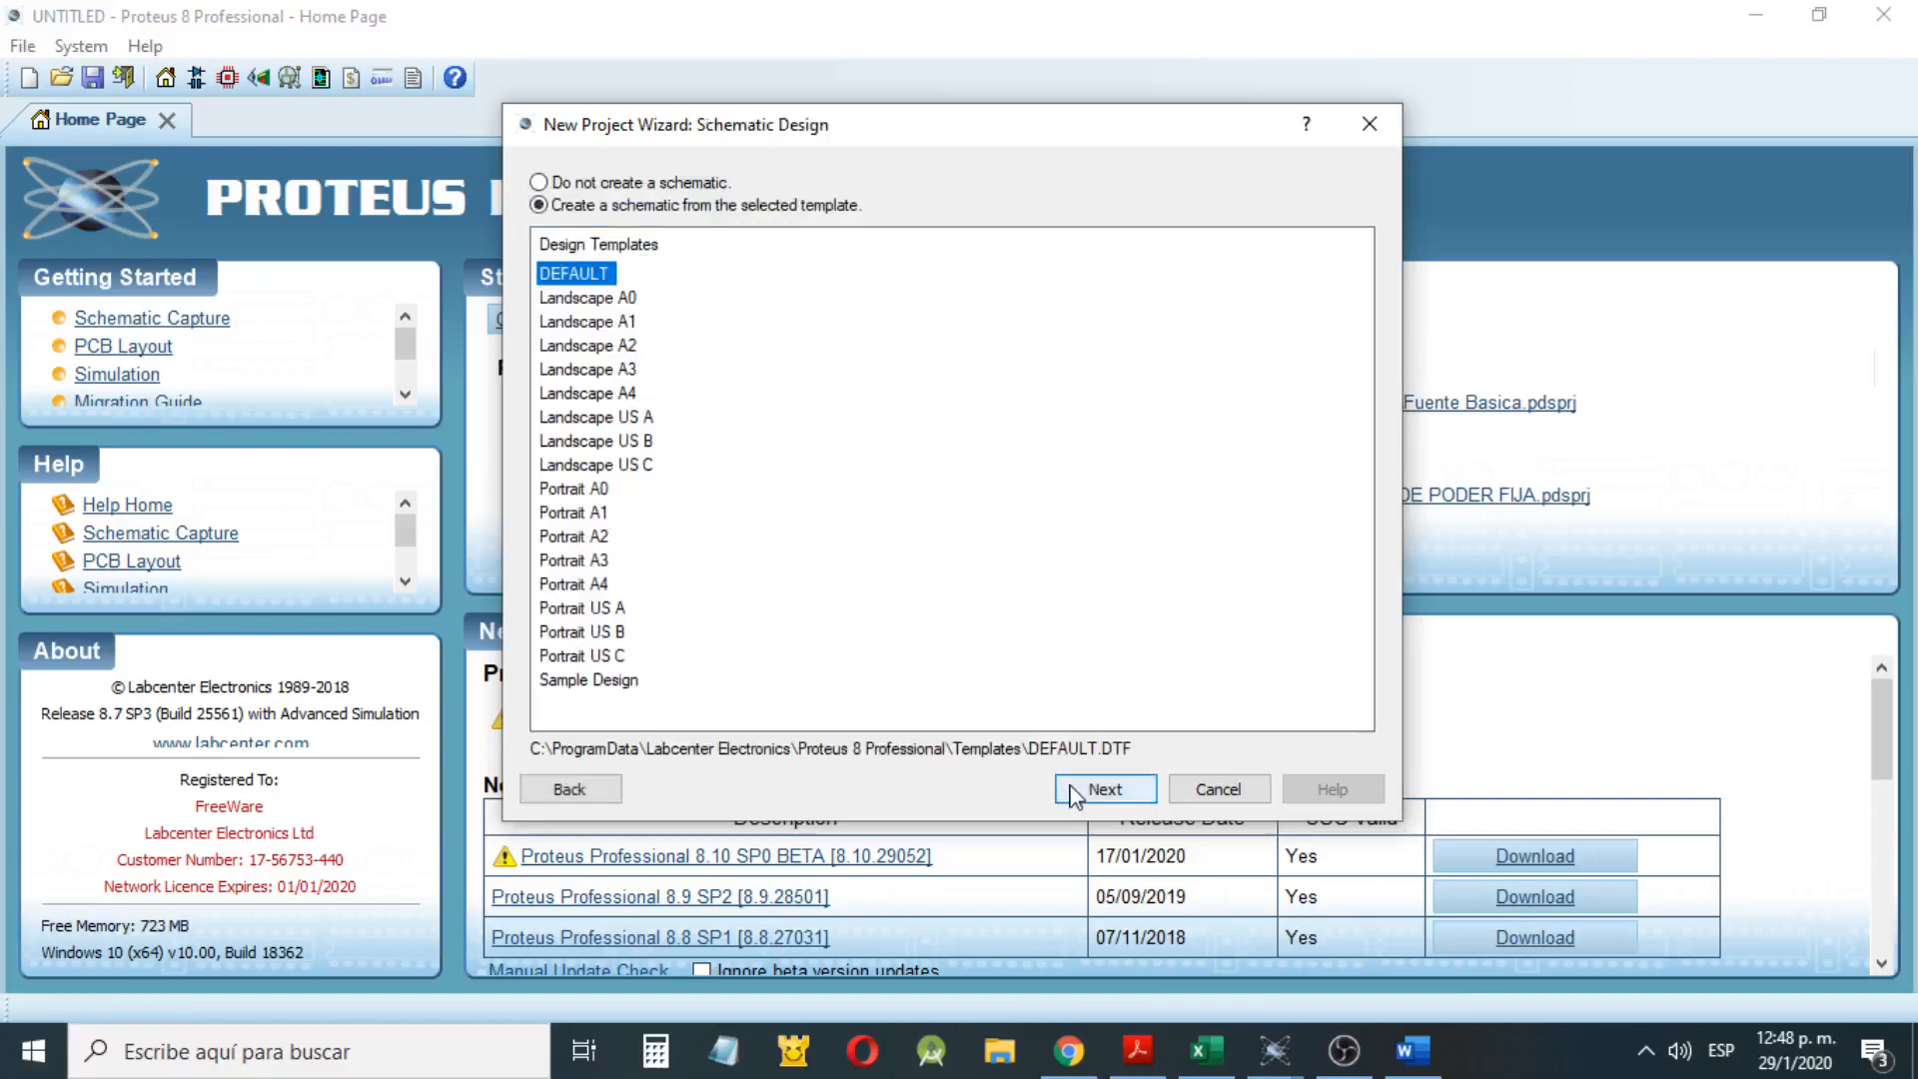
Create the schematic from the DEFAULT template and include a PCB layout from the selected template
left_click(1073, 792)
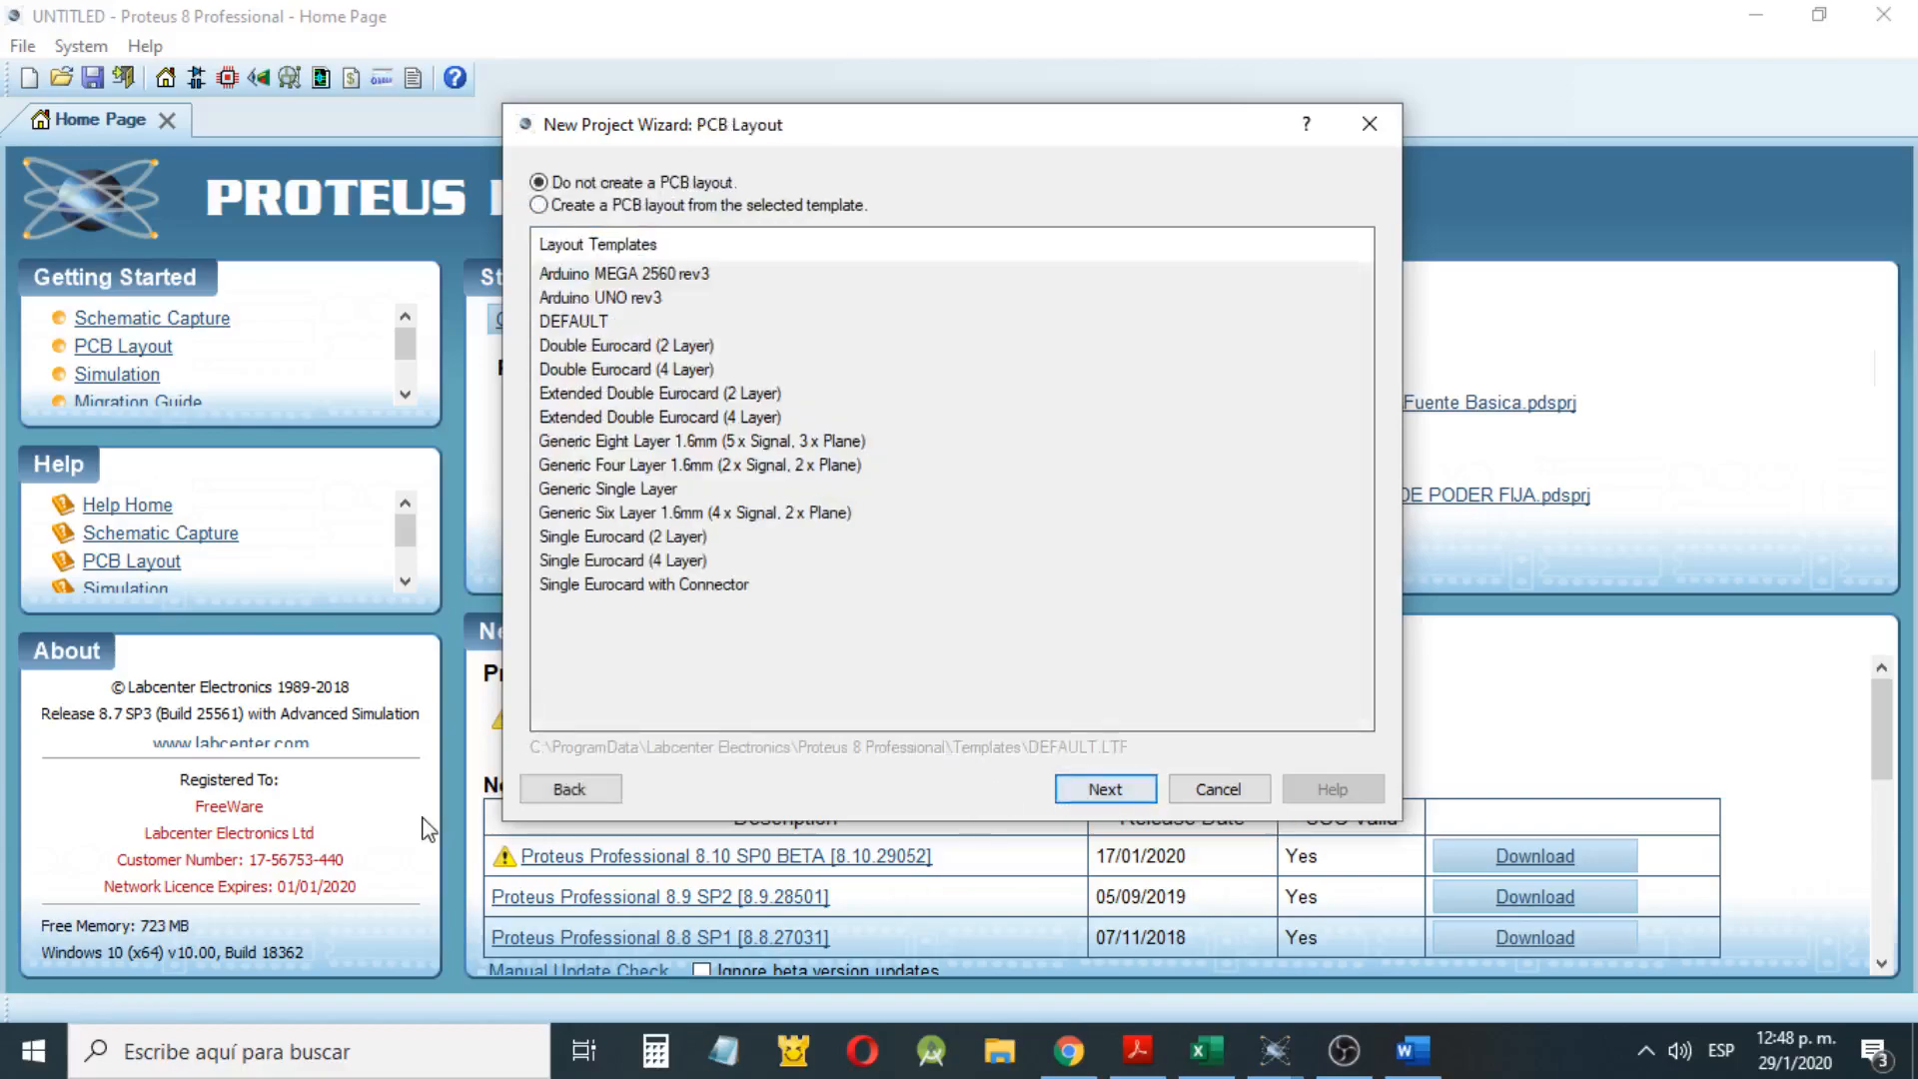
left_click(569, 790)
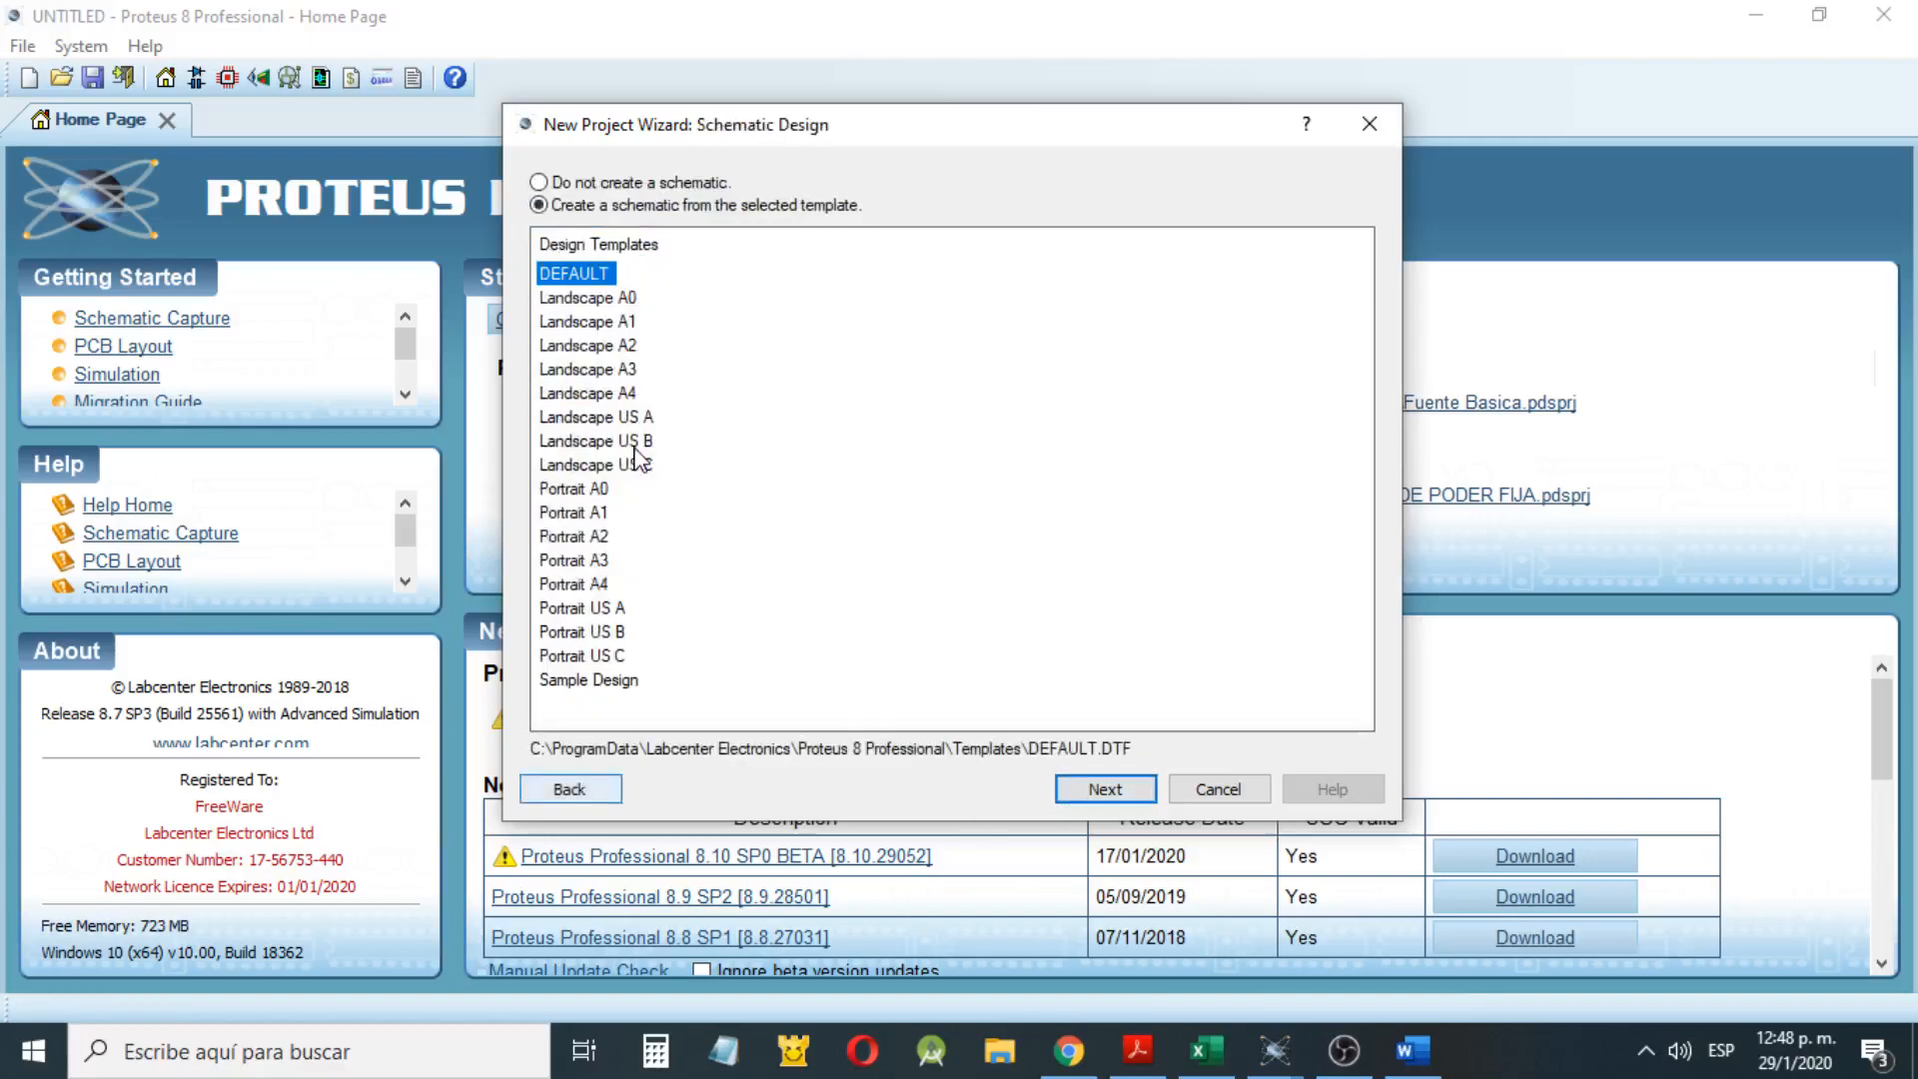
left_click(1106, 787)
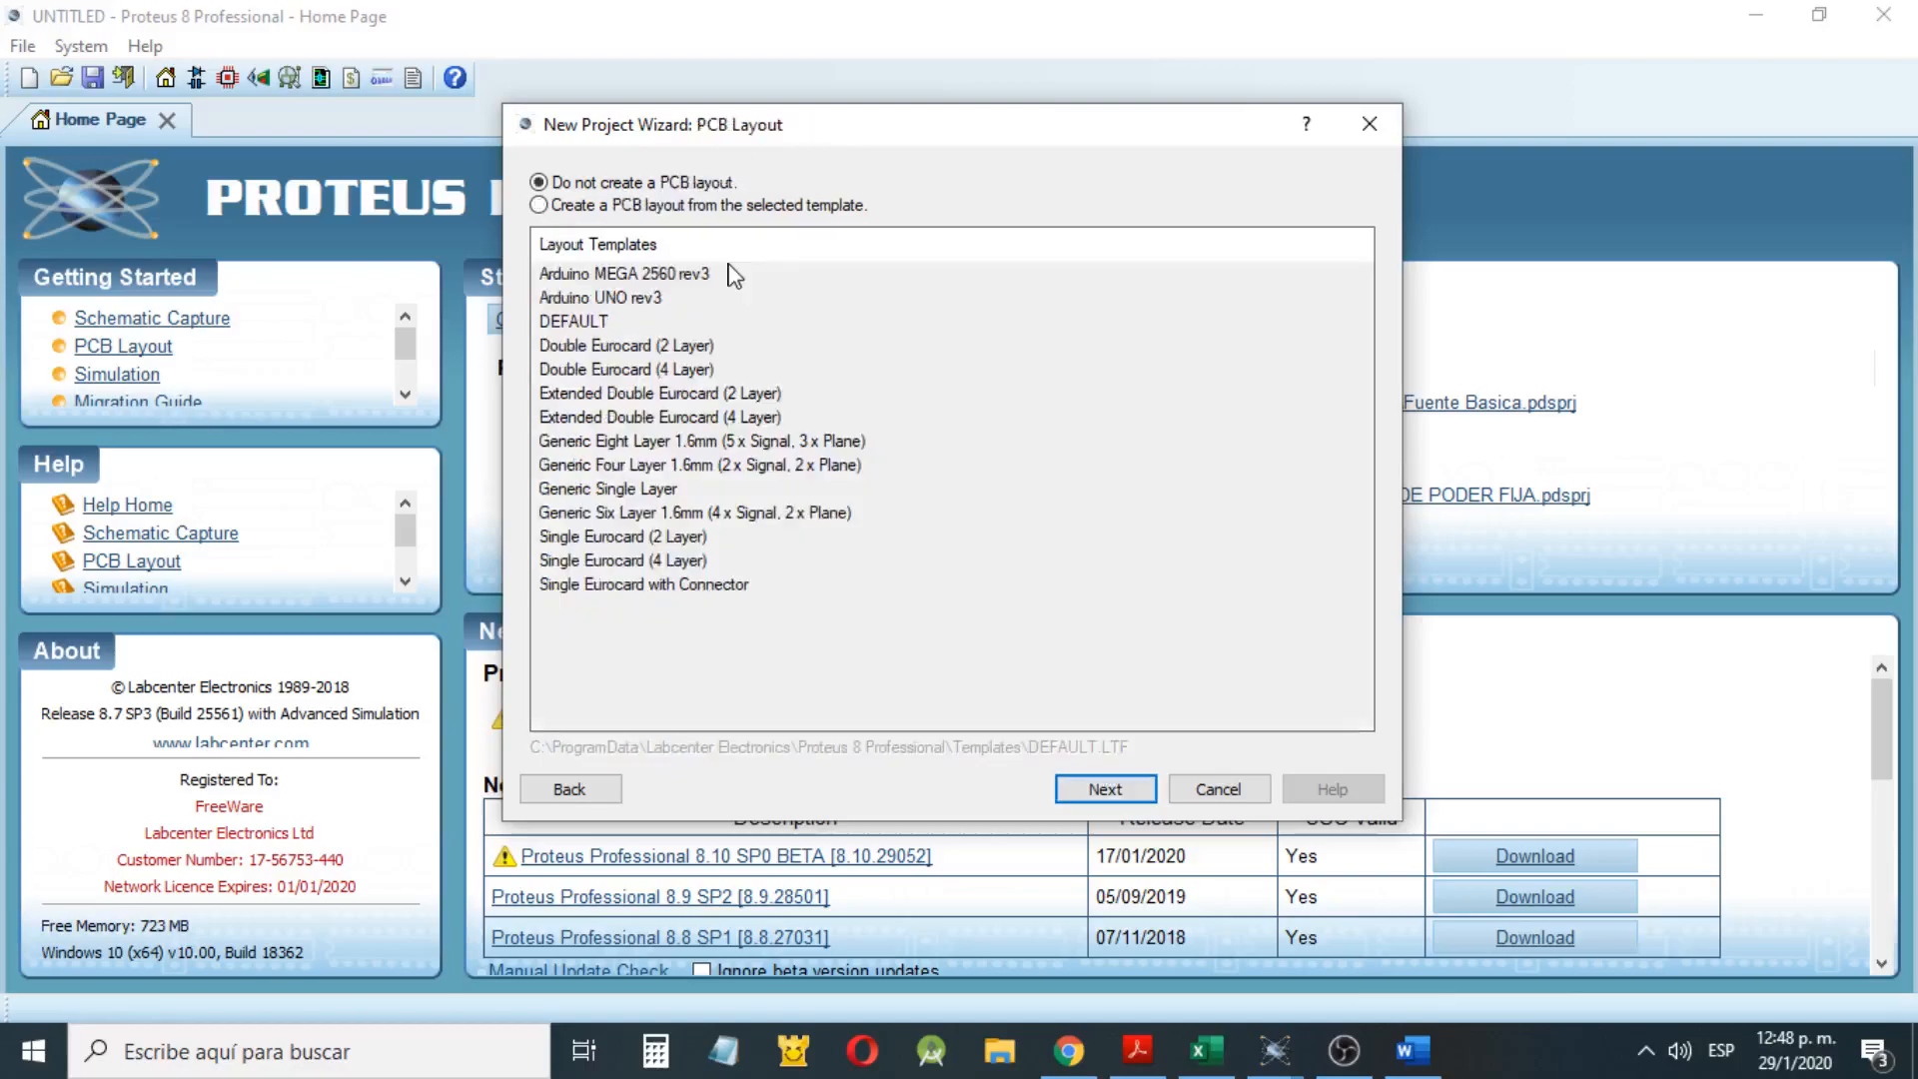
left_click(707, 205)
left_click(1148, 798)
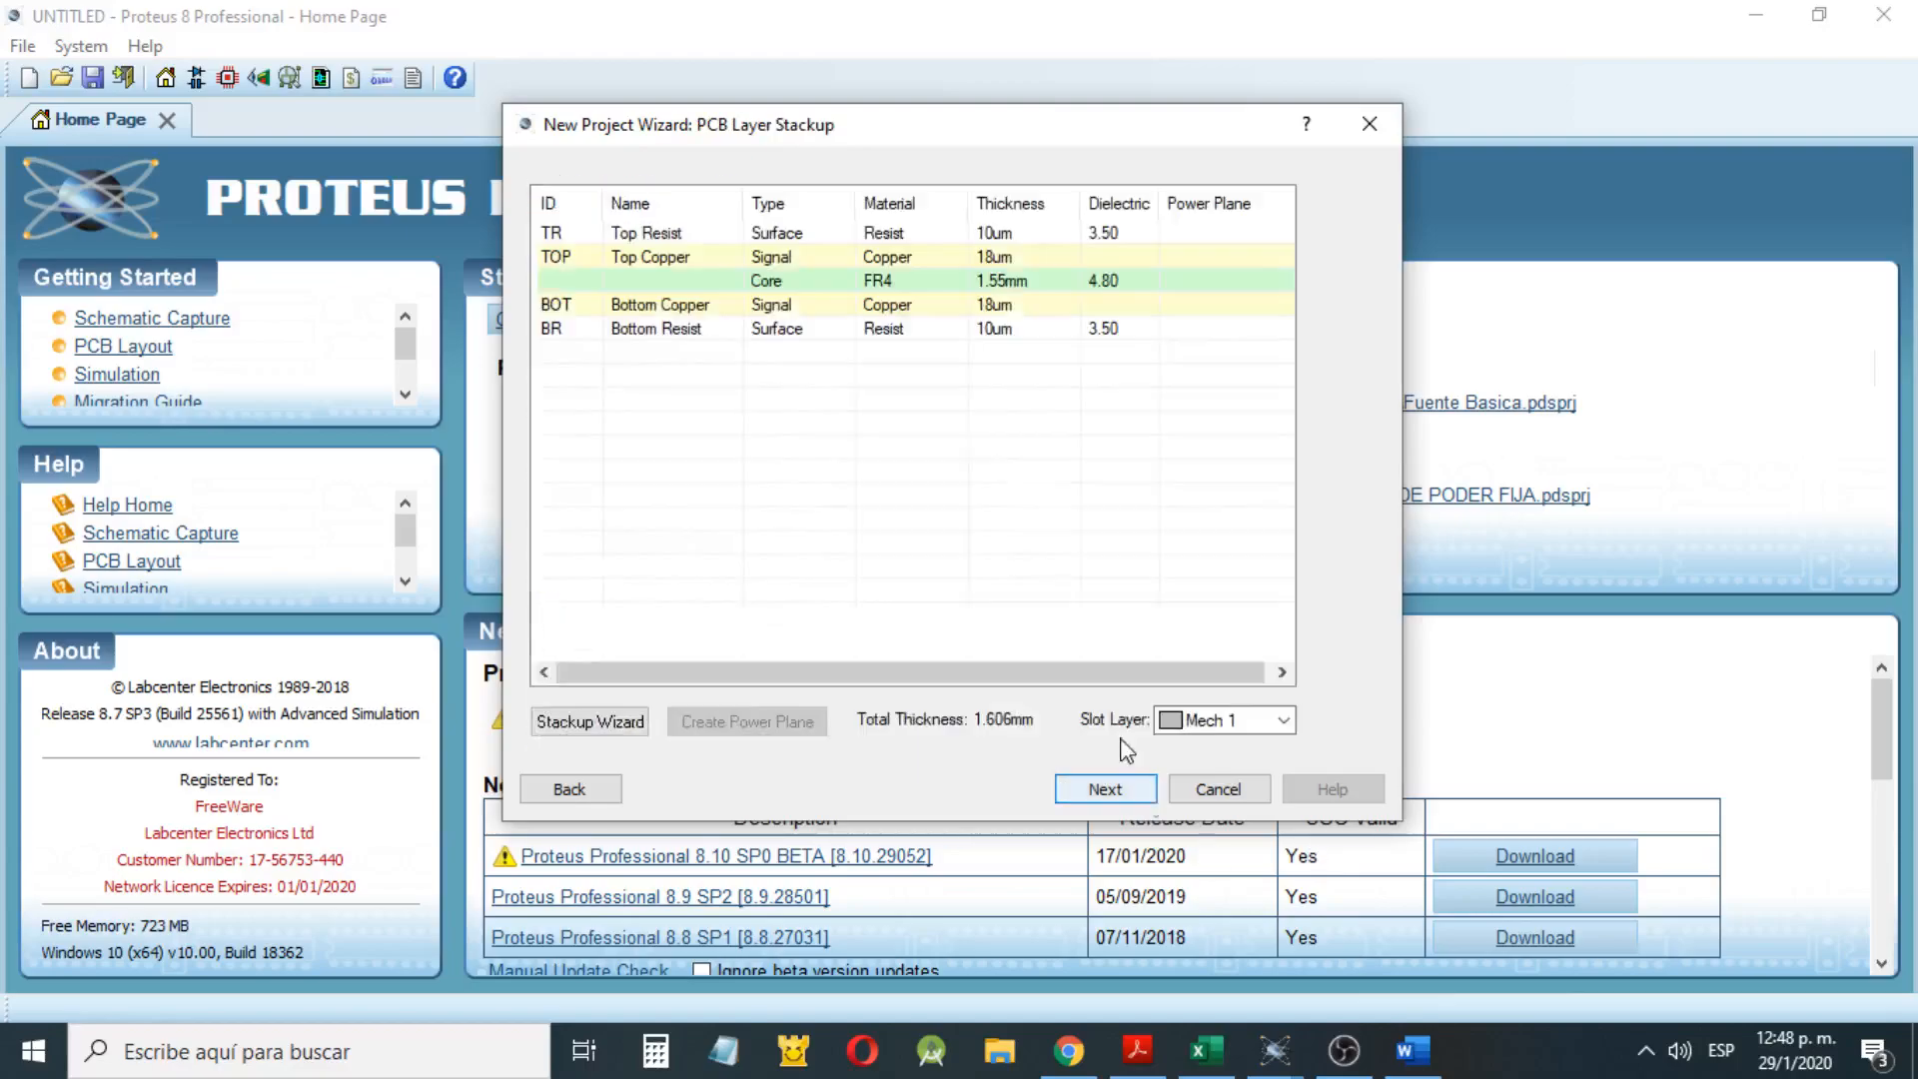
Accept the PCB layer stackup and remaining defaults with no firmware project, finish the project and display its schematic sheet
left_click(1098, 791)
left_click(1092, 789)
left_click(1095, 791)
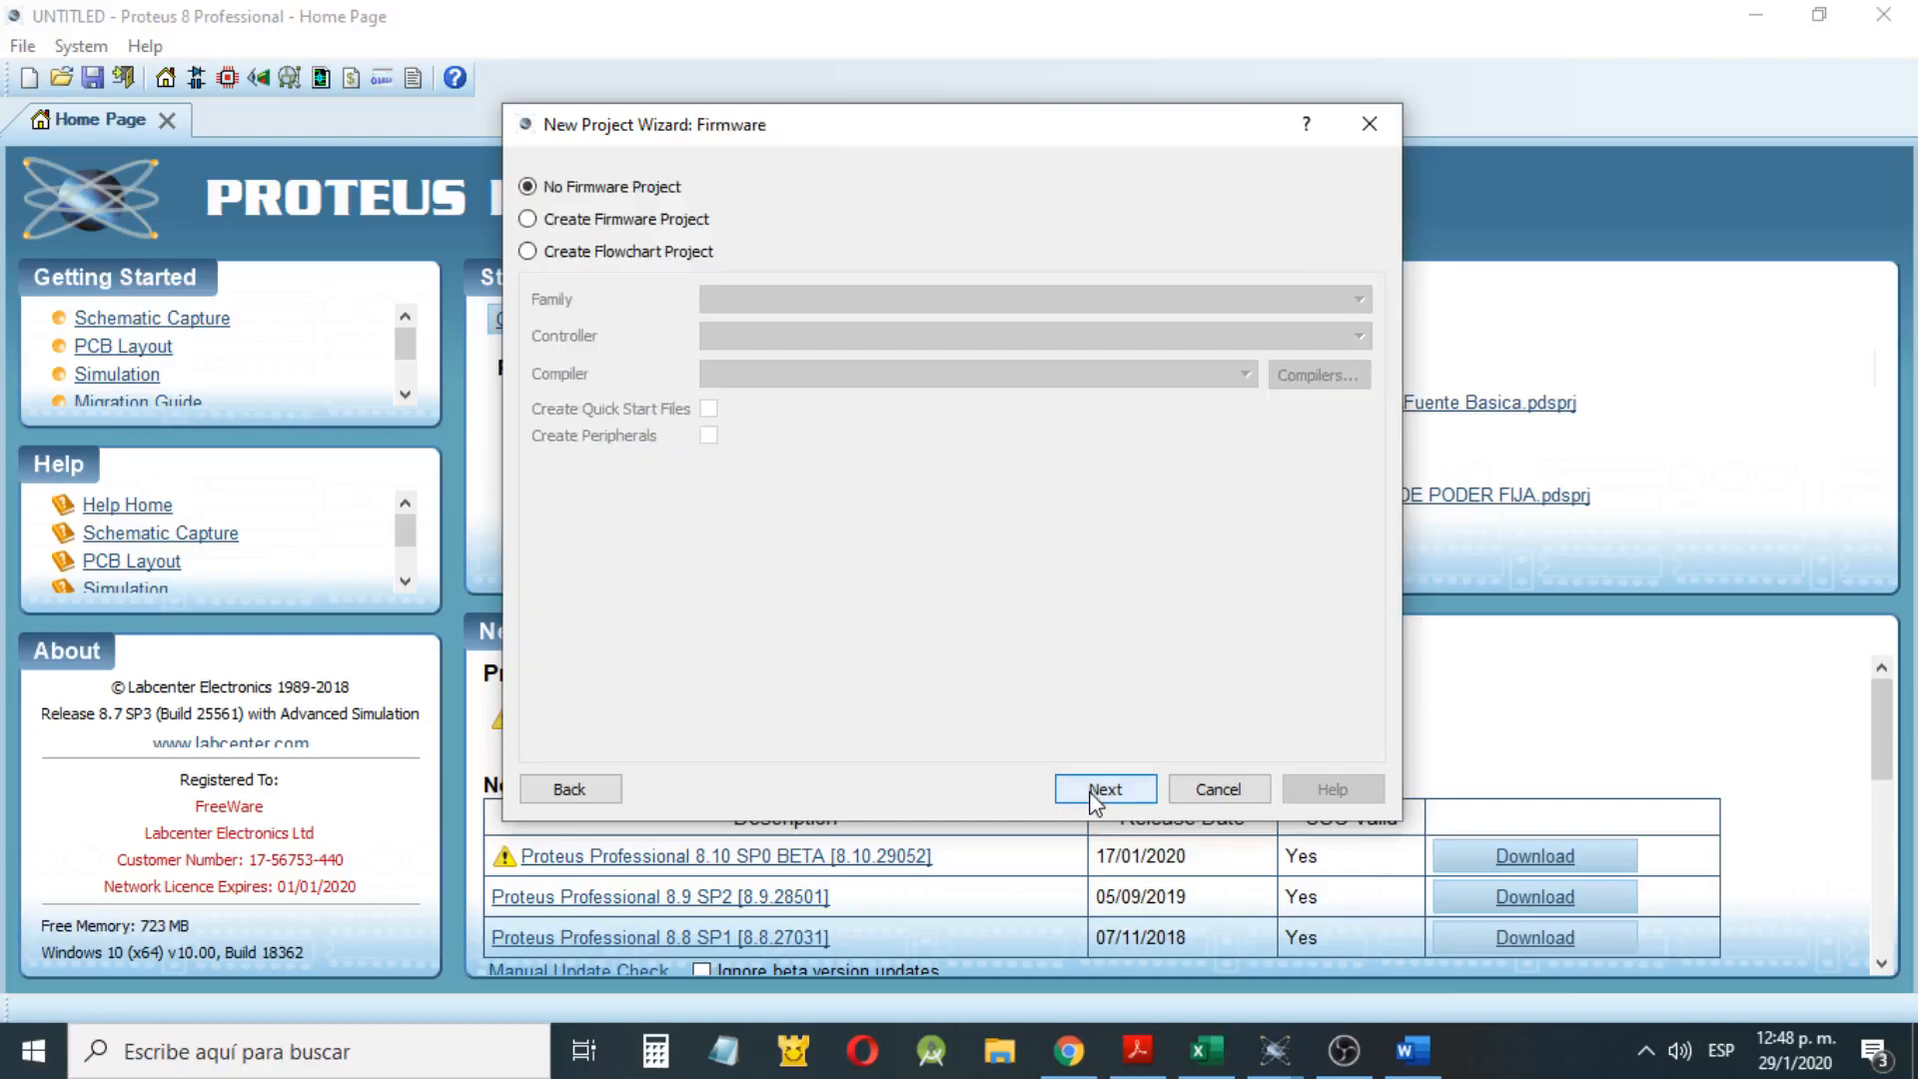
left_click(1094, 791)
left_click(1094, 791)
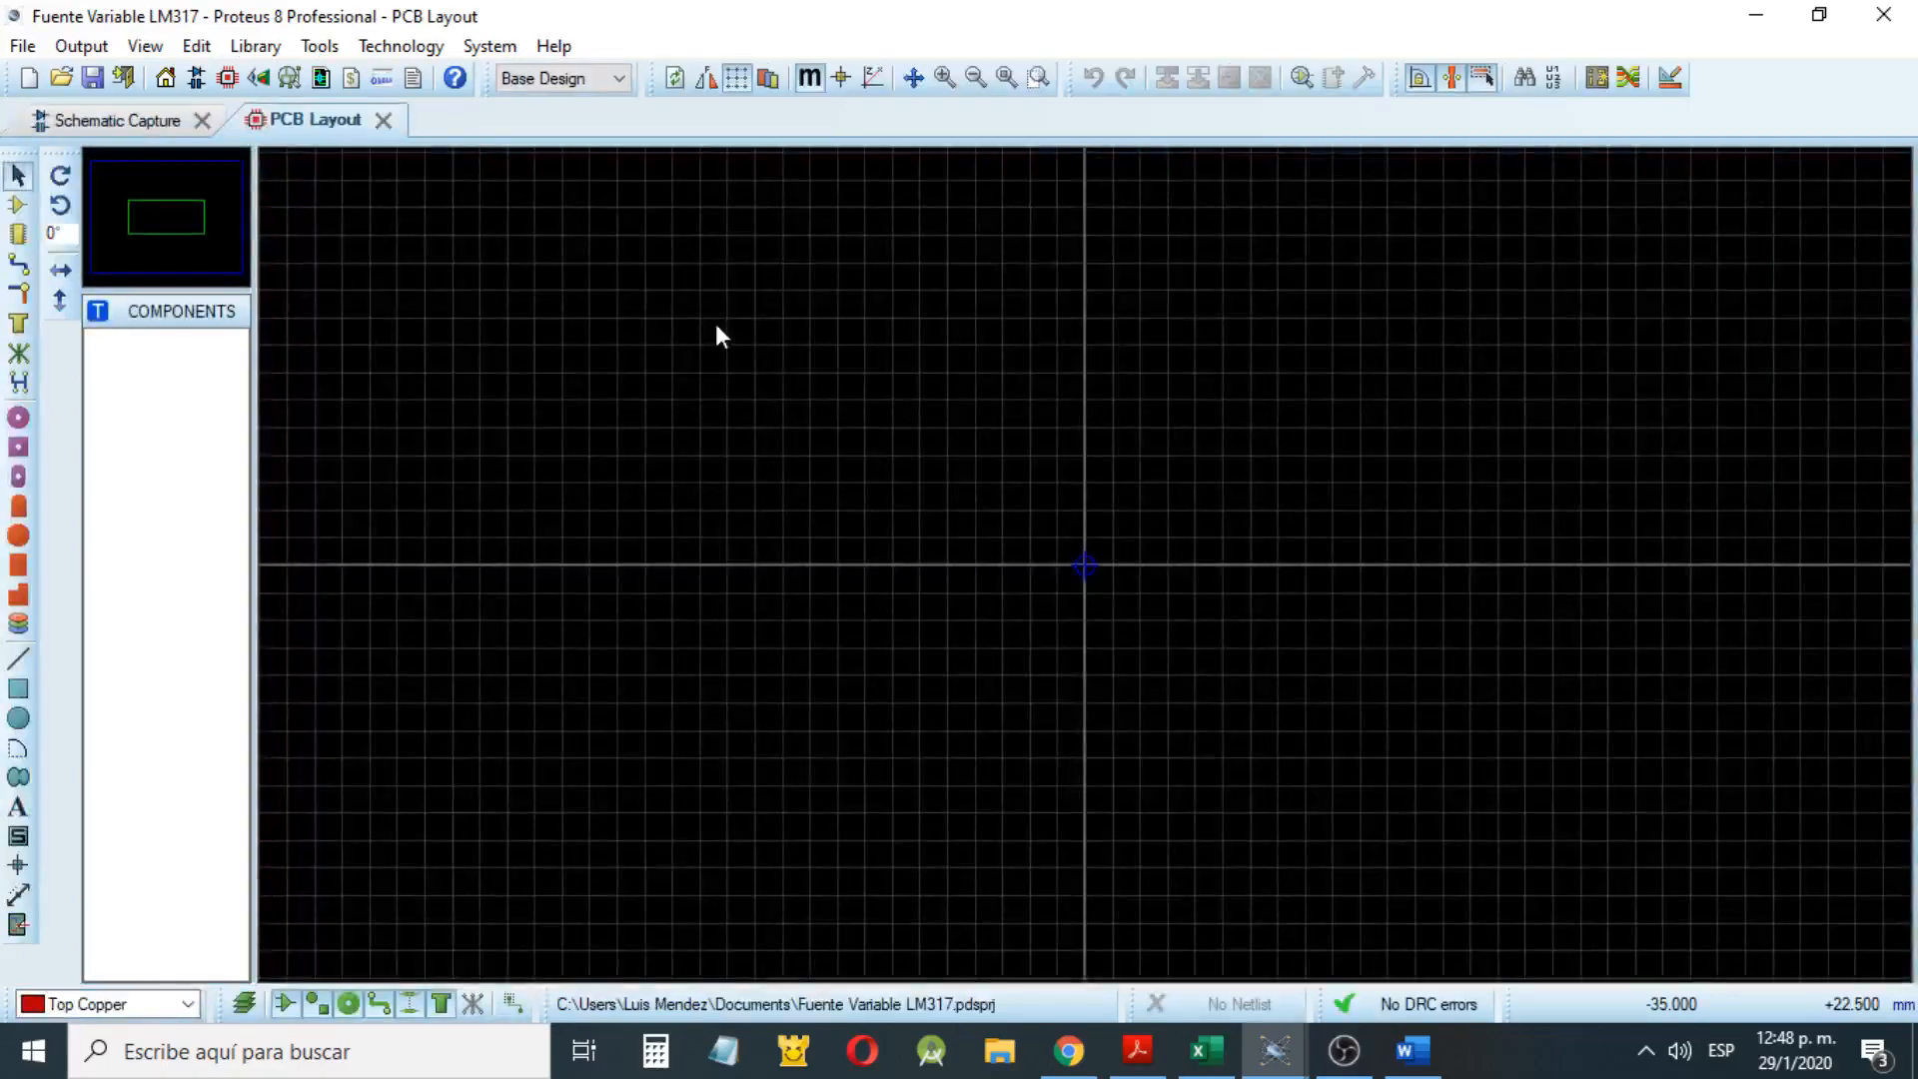
left_click(131, 136)
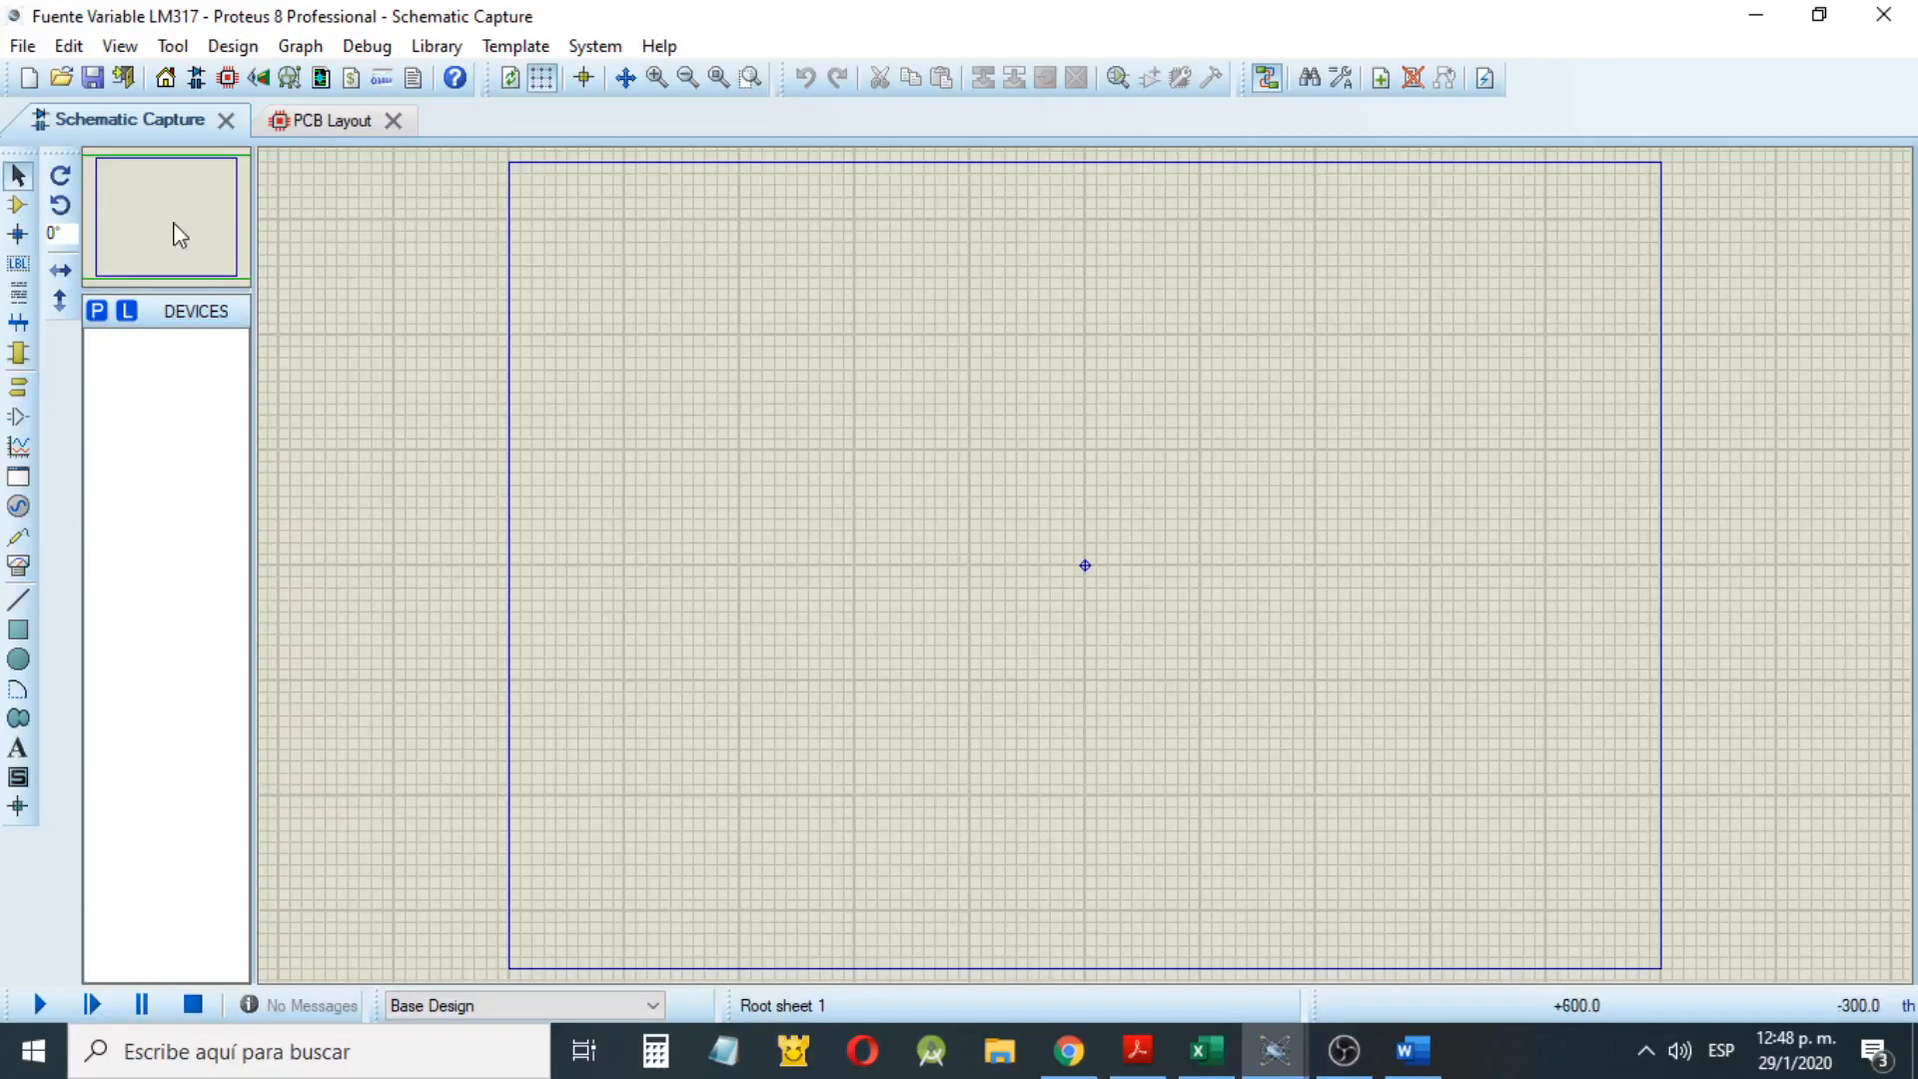
Arrange Proteus and Word side by side, with the whole Basic Adjustable Regulator diagram in view for reference
left_click_drag(1631, 25, 5, 802)
left_click(1412, 1050)
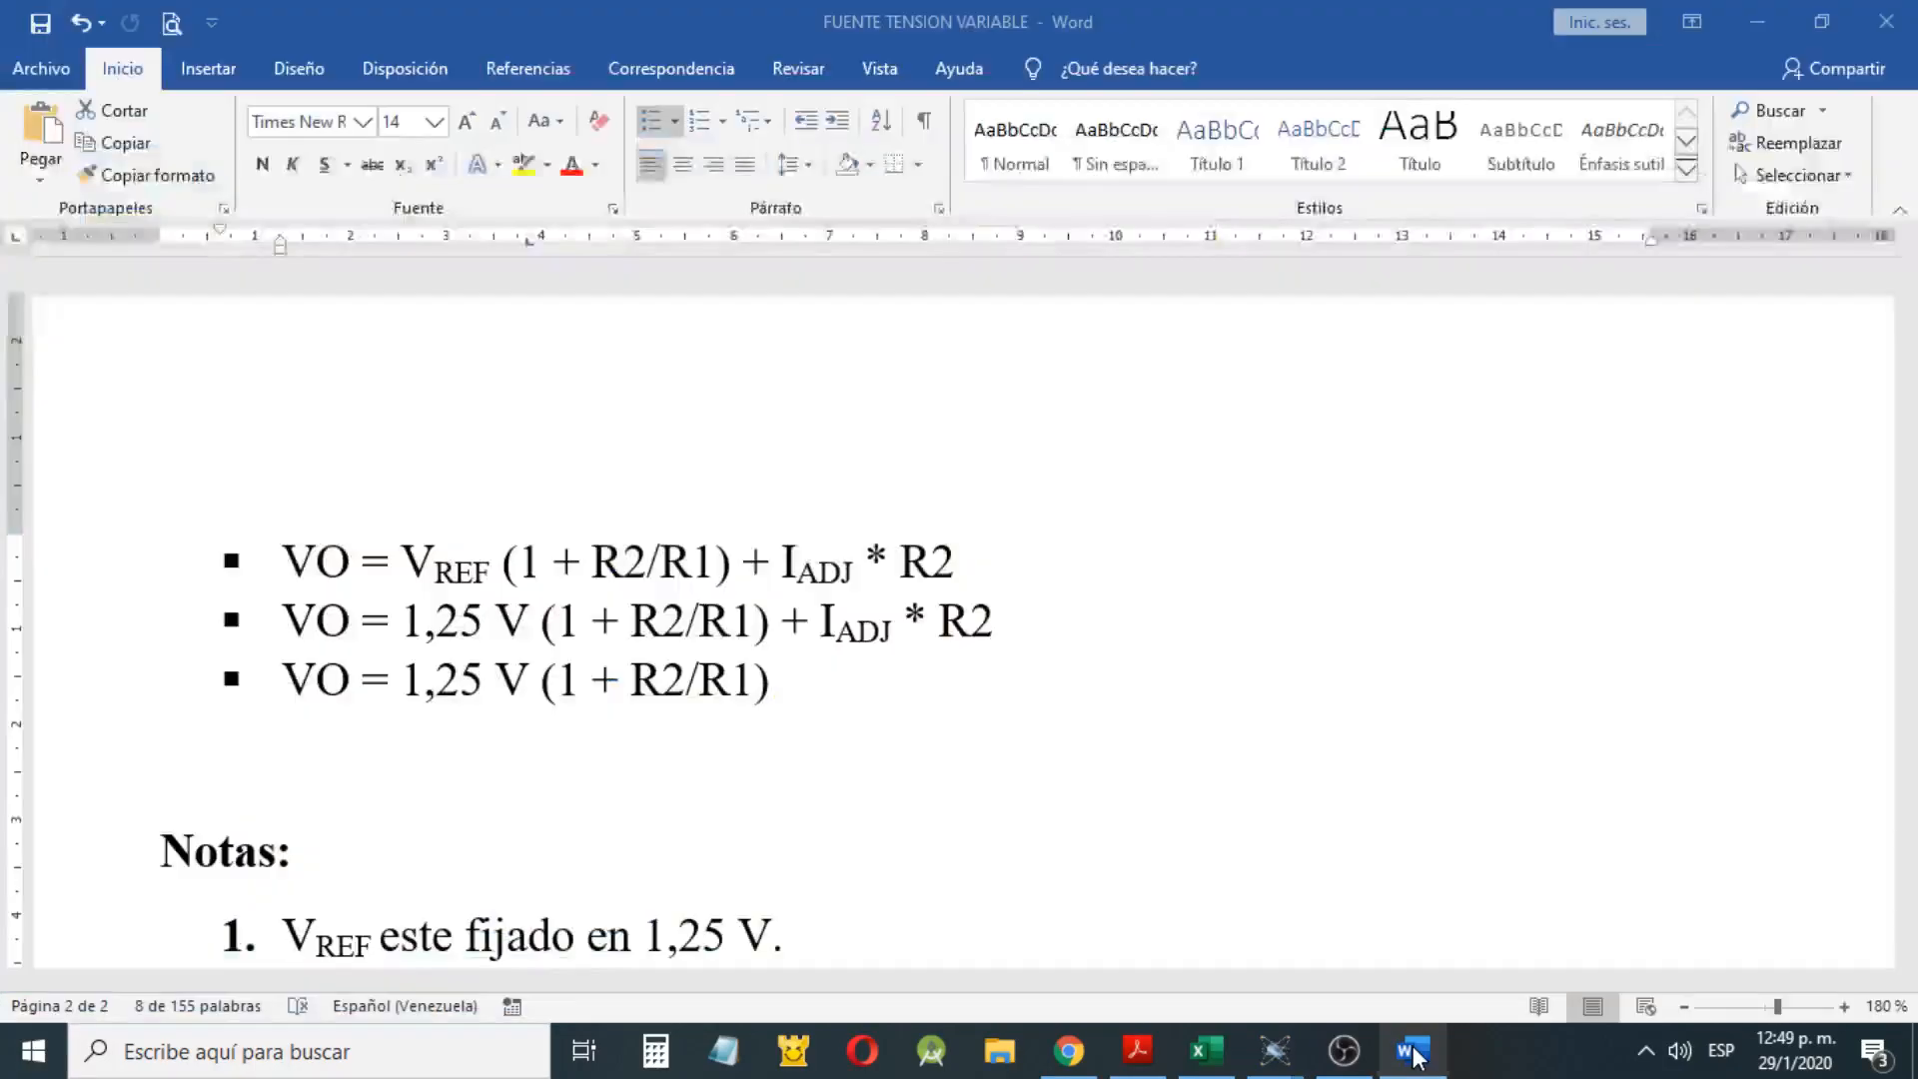
scroll(1230, 752, "up", 4)
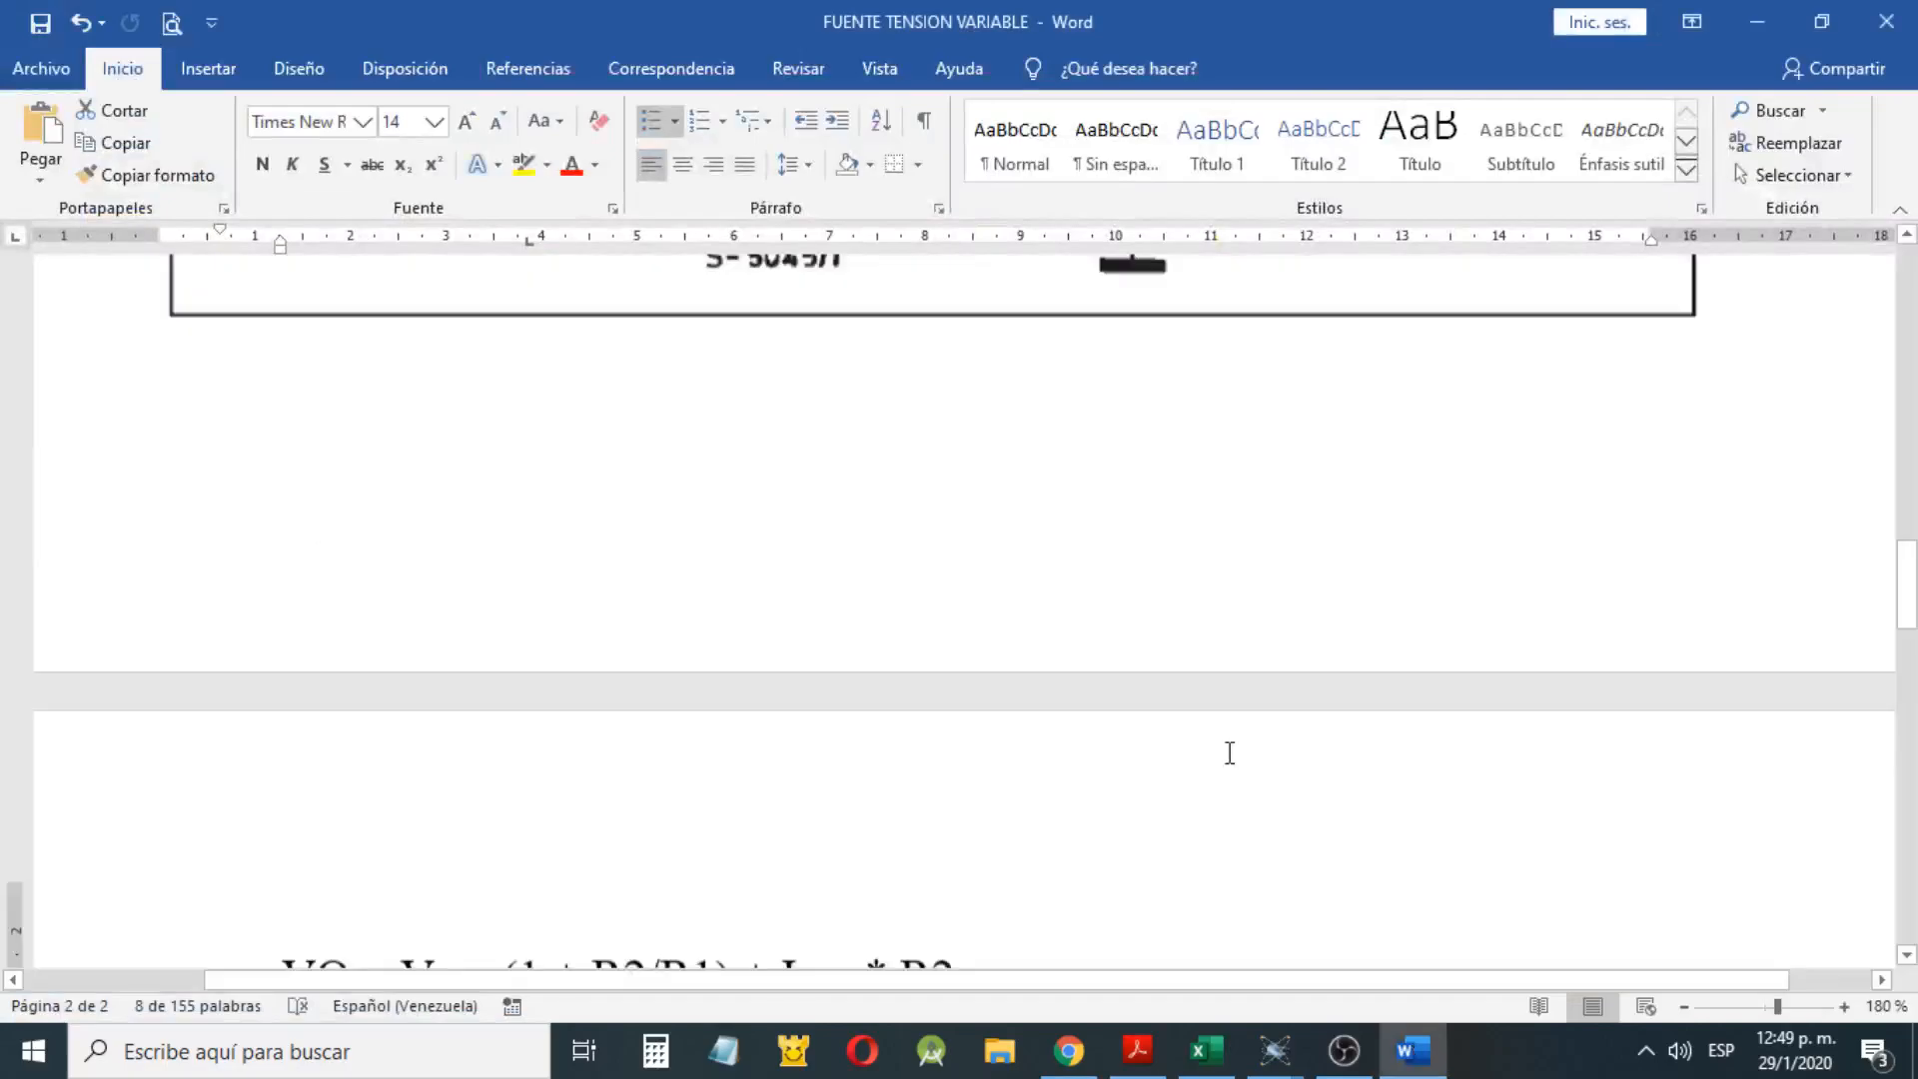
scroll(1229, 752, "up", 5)
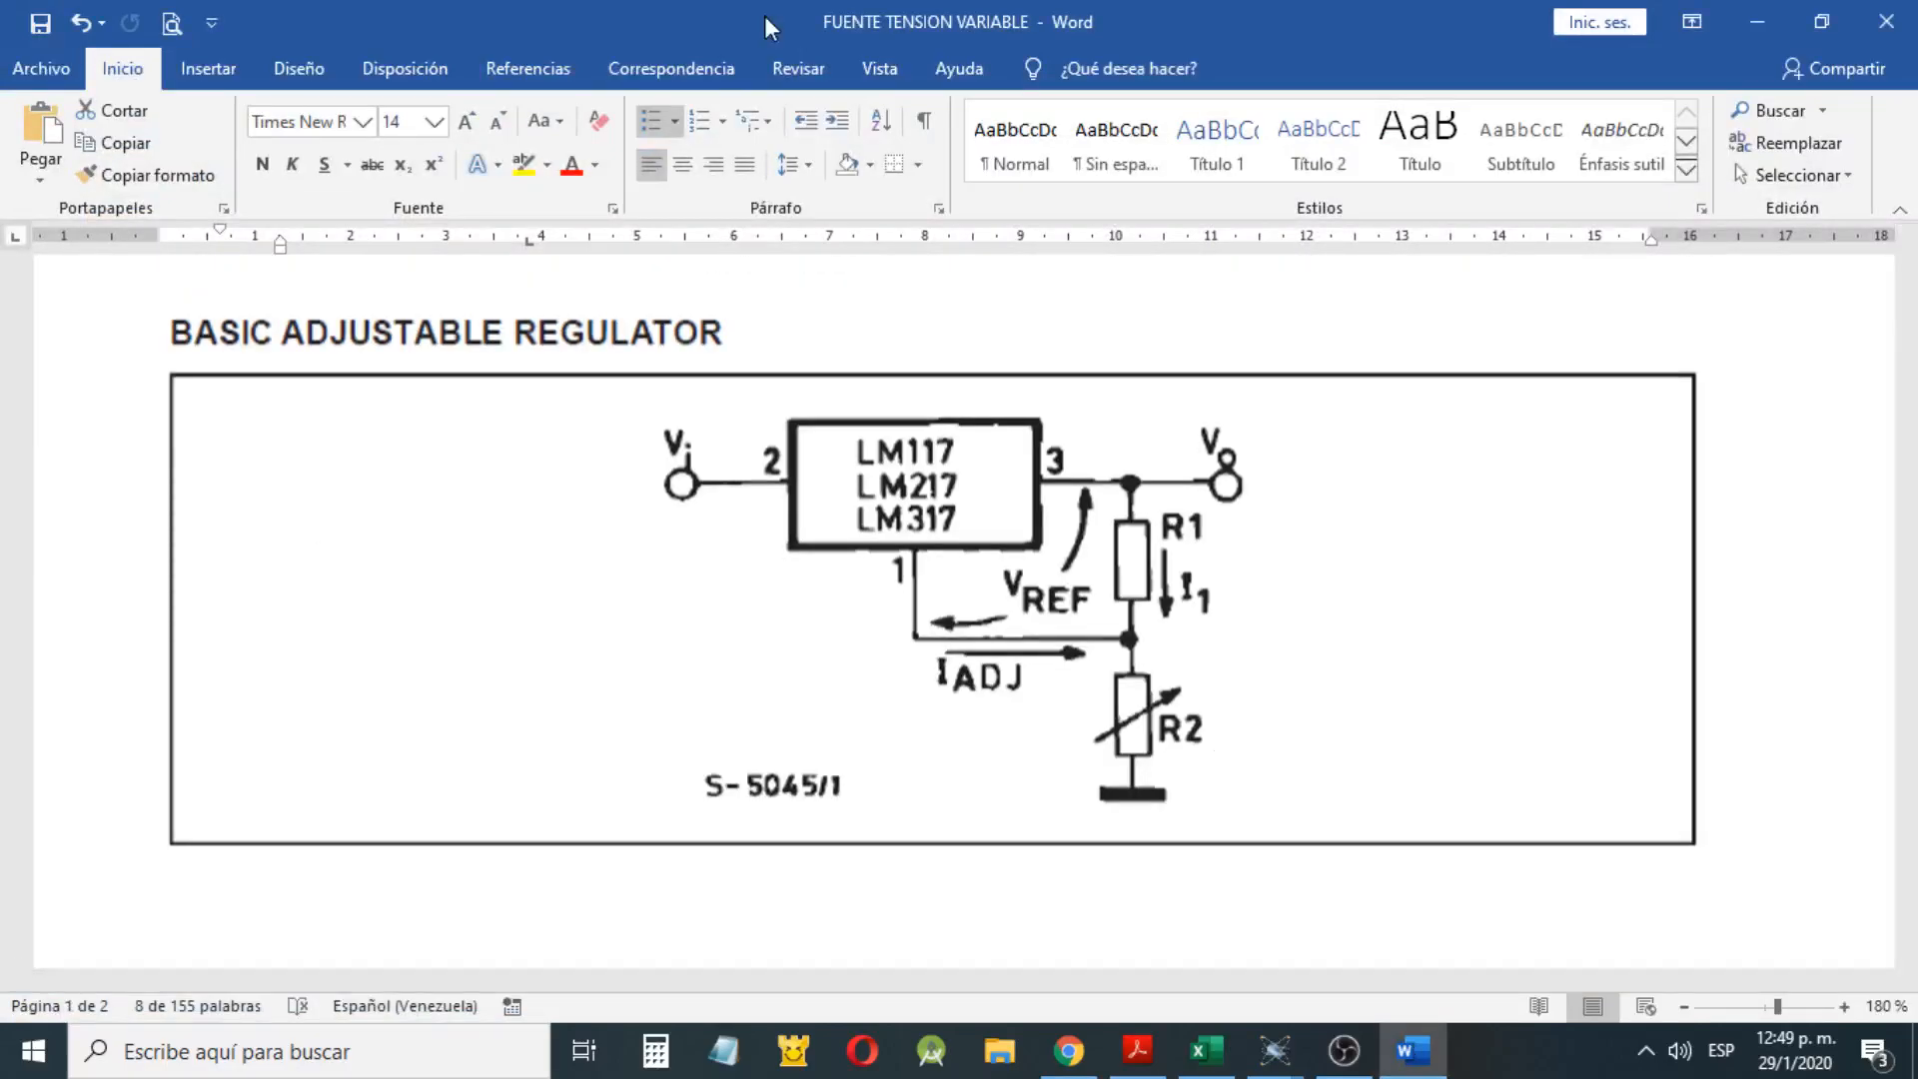
key("super+Right")
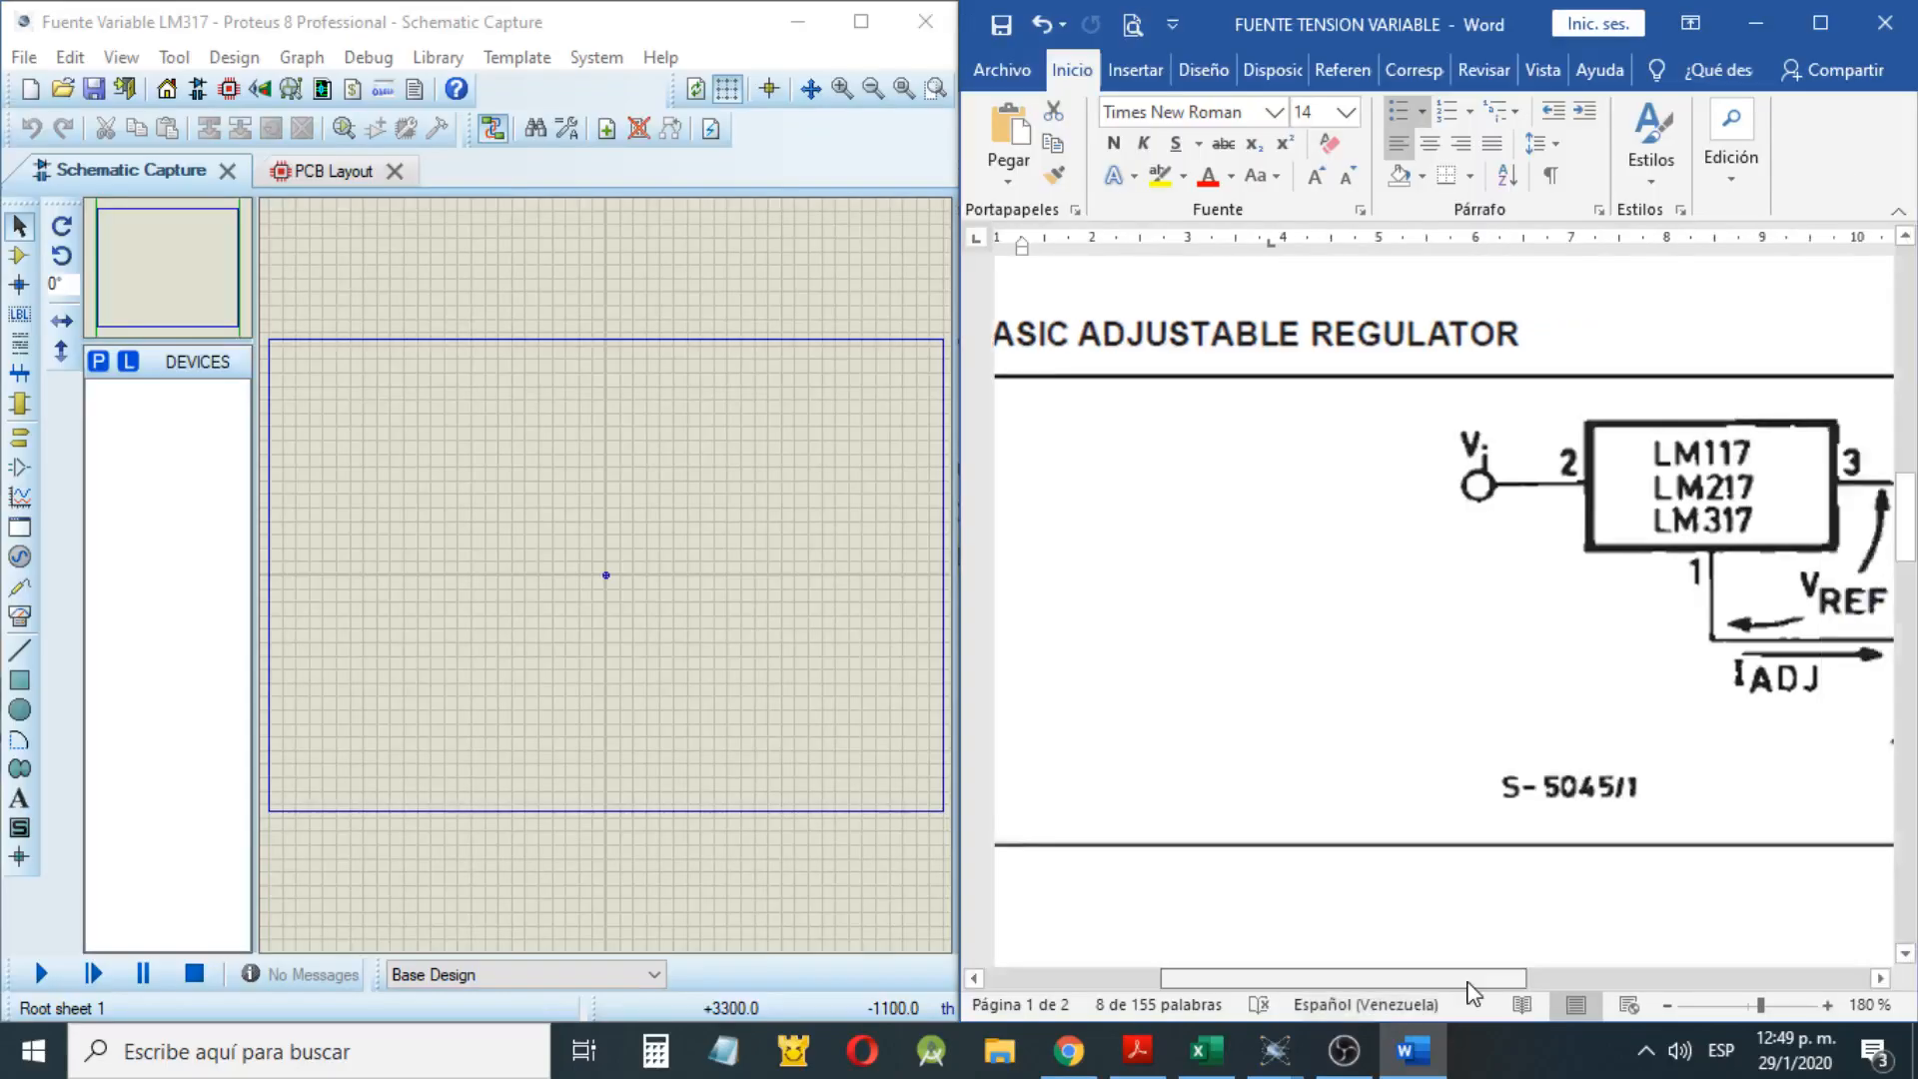
left_click_drag(1468, 979, 1593, 979)
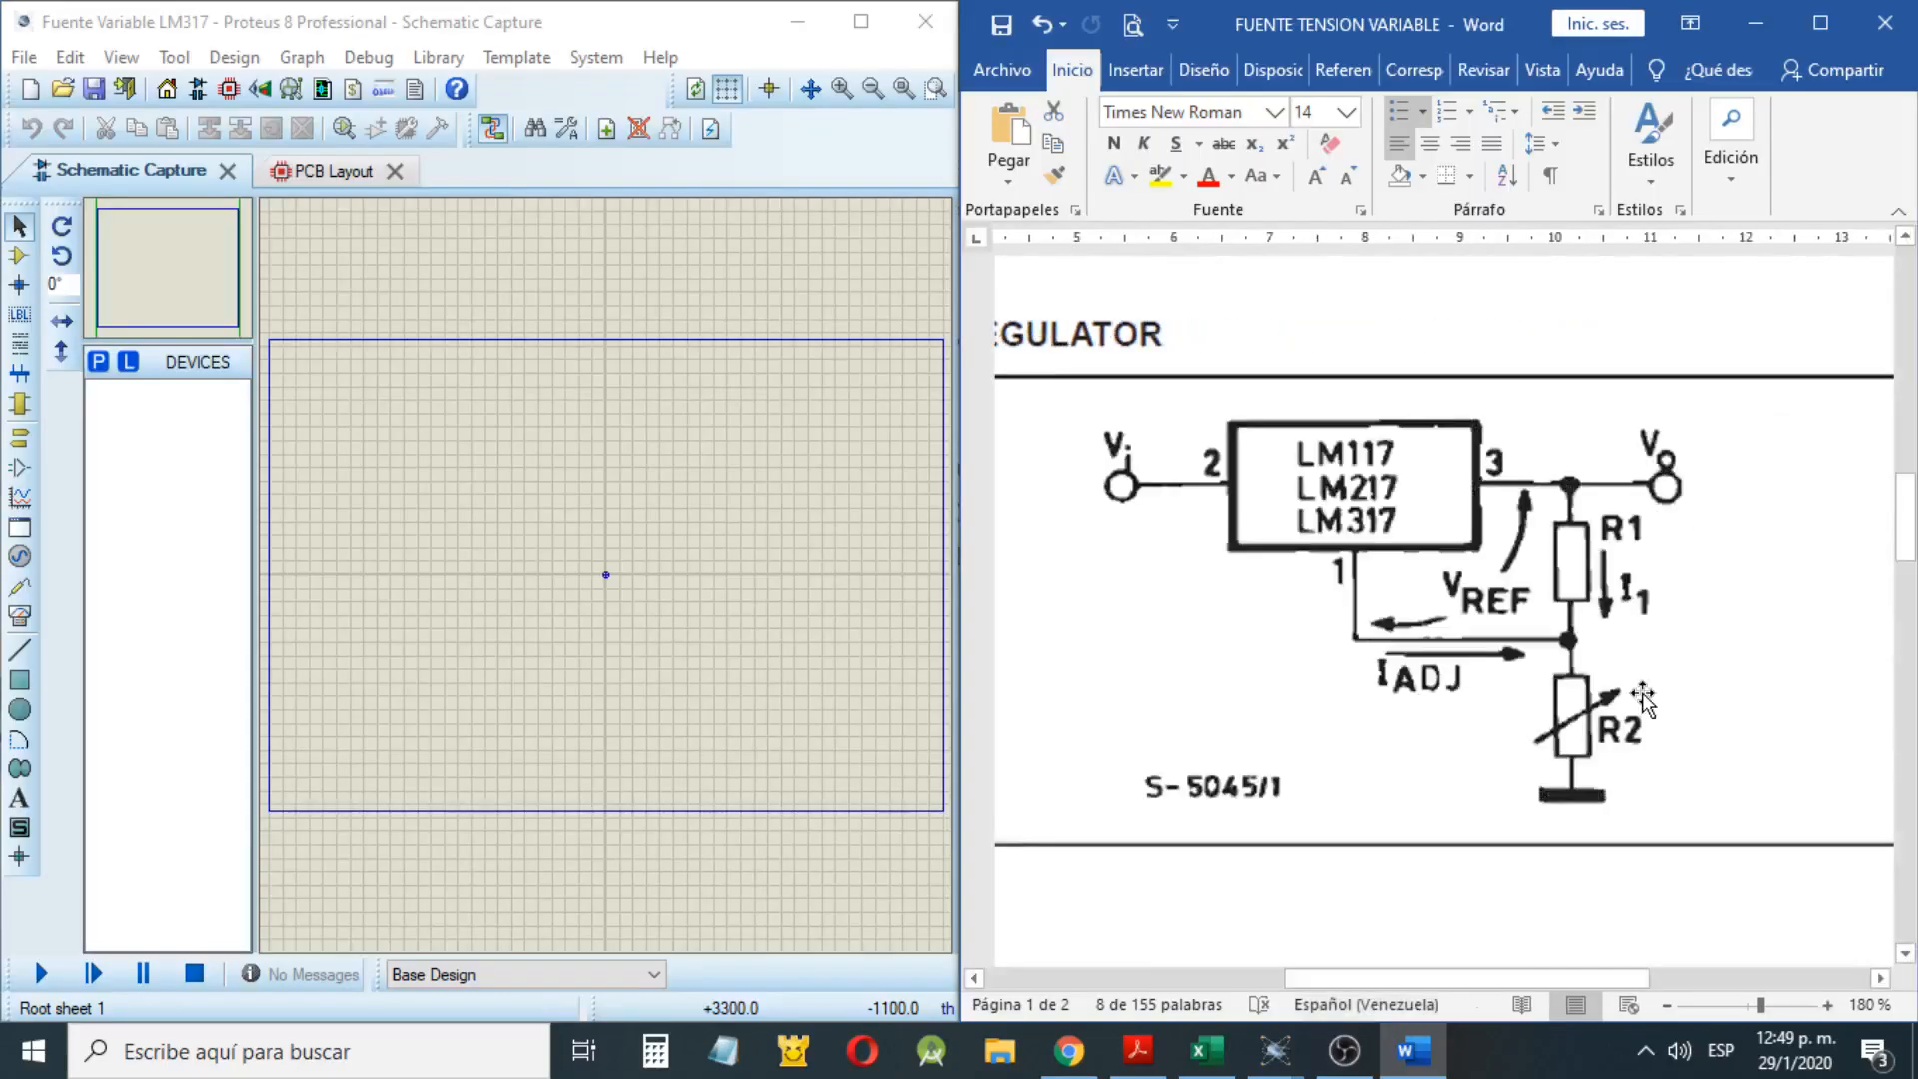
Start picking devices for the Proteus schematic and search the library for LM317
left_click(103, 370)
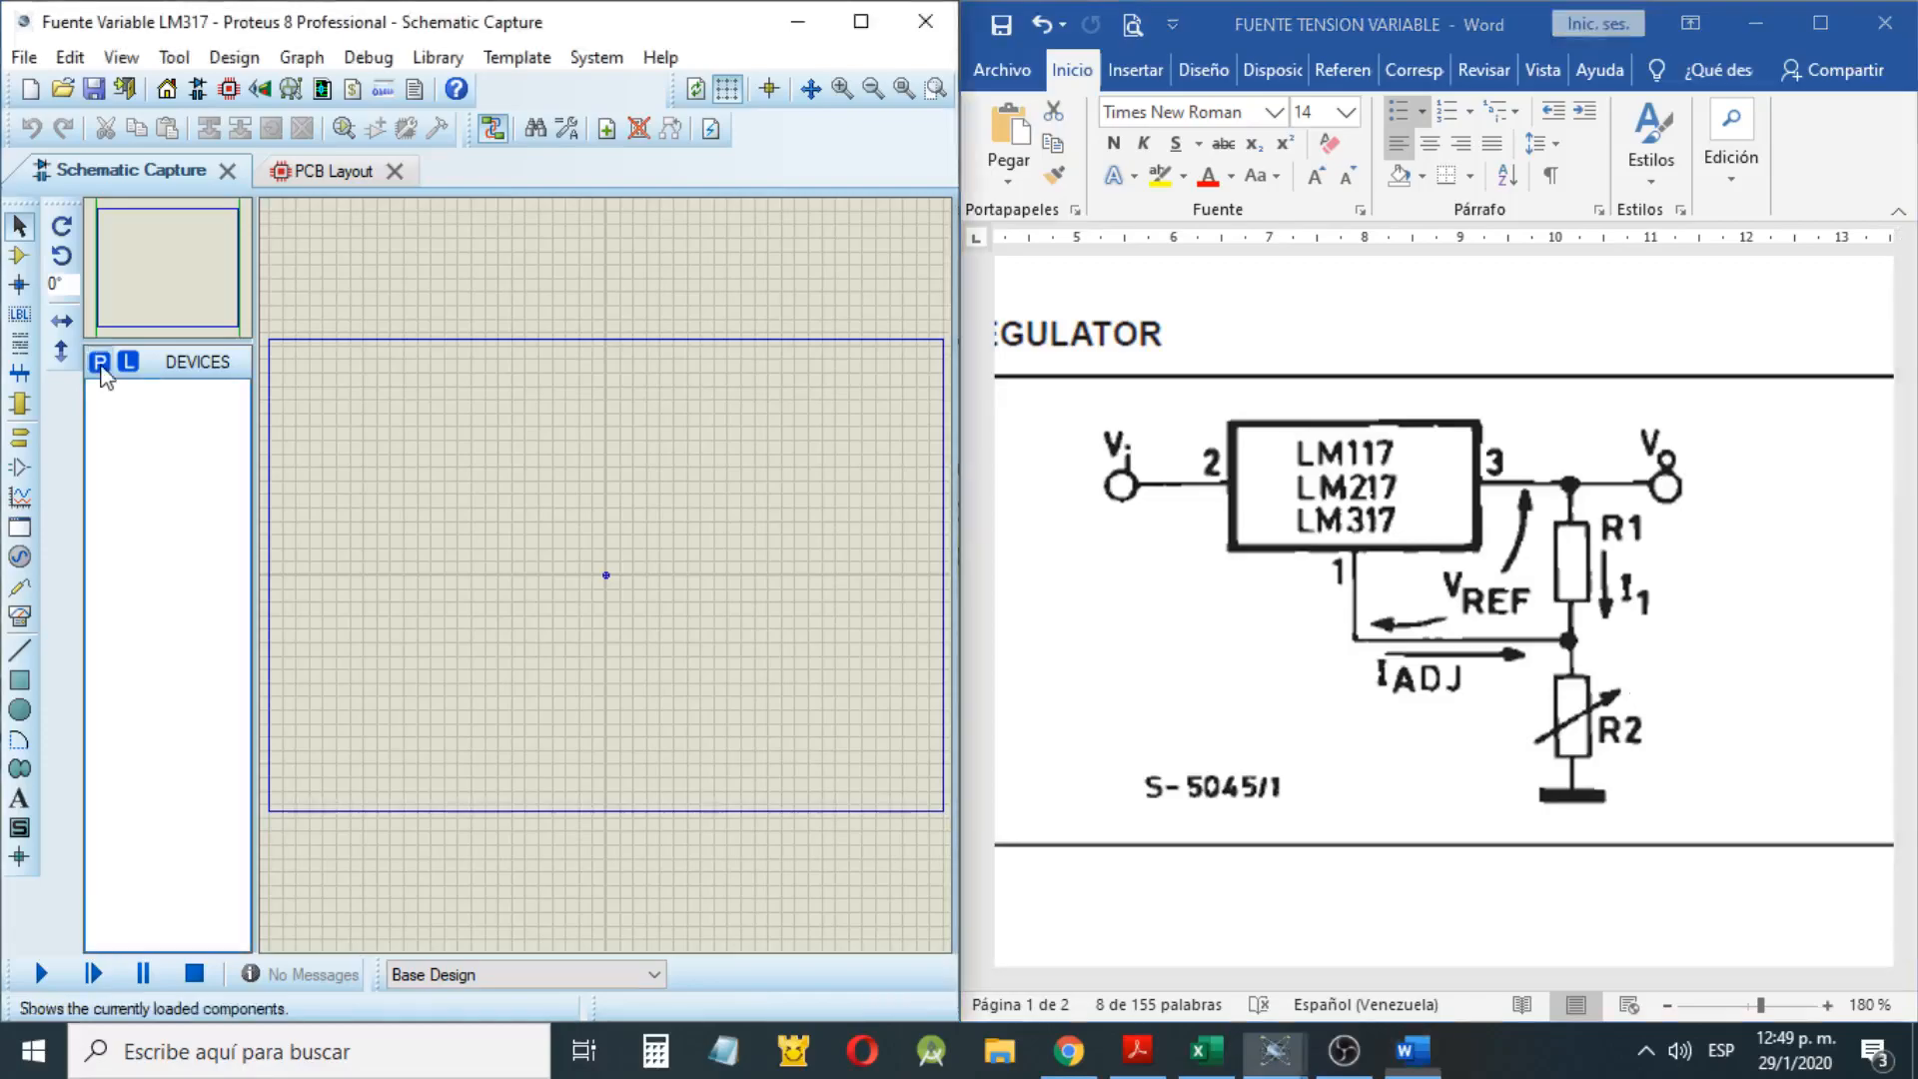
left_click(100, 366)
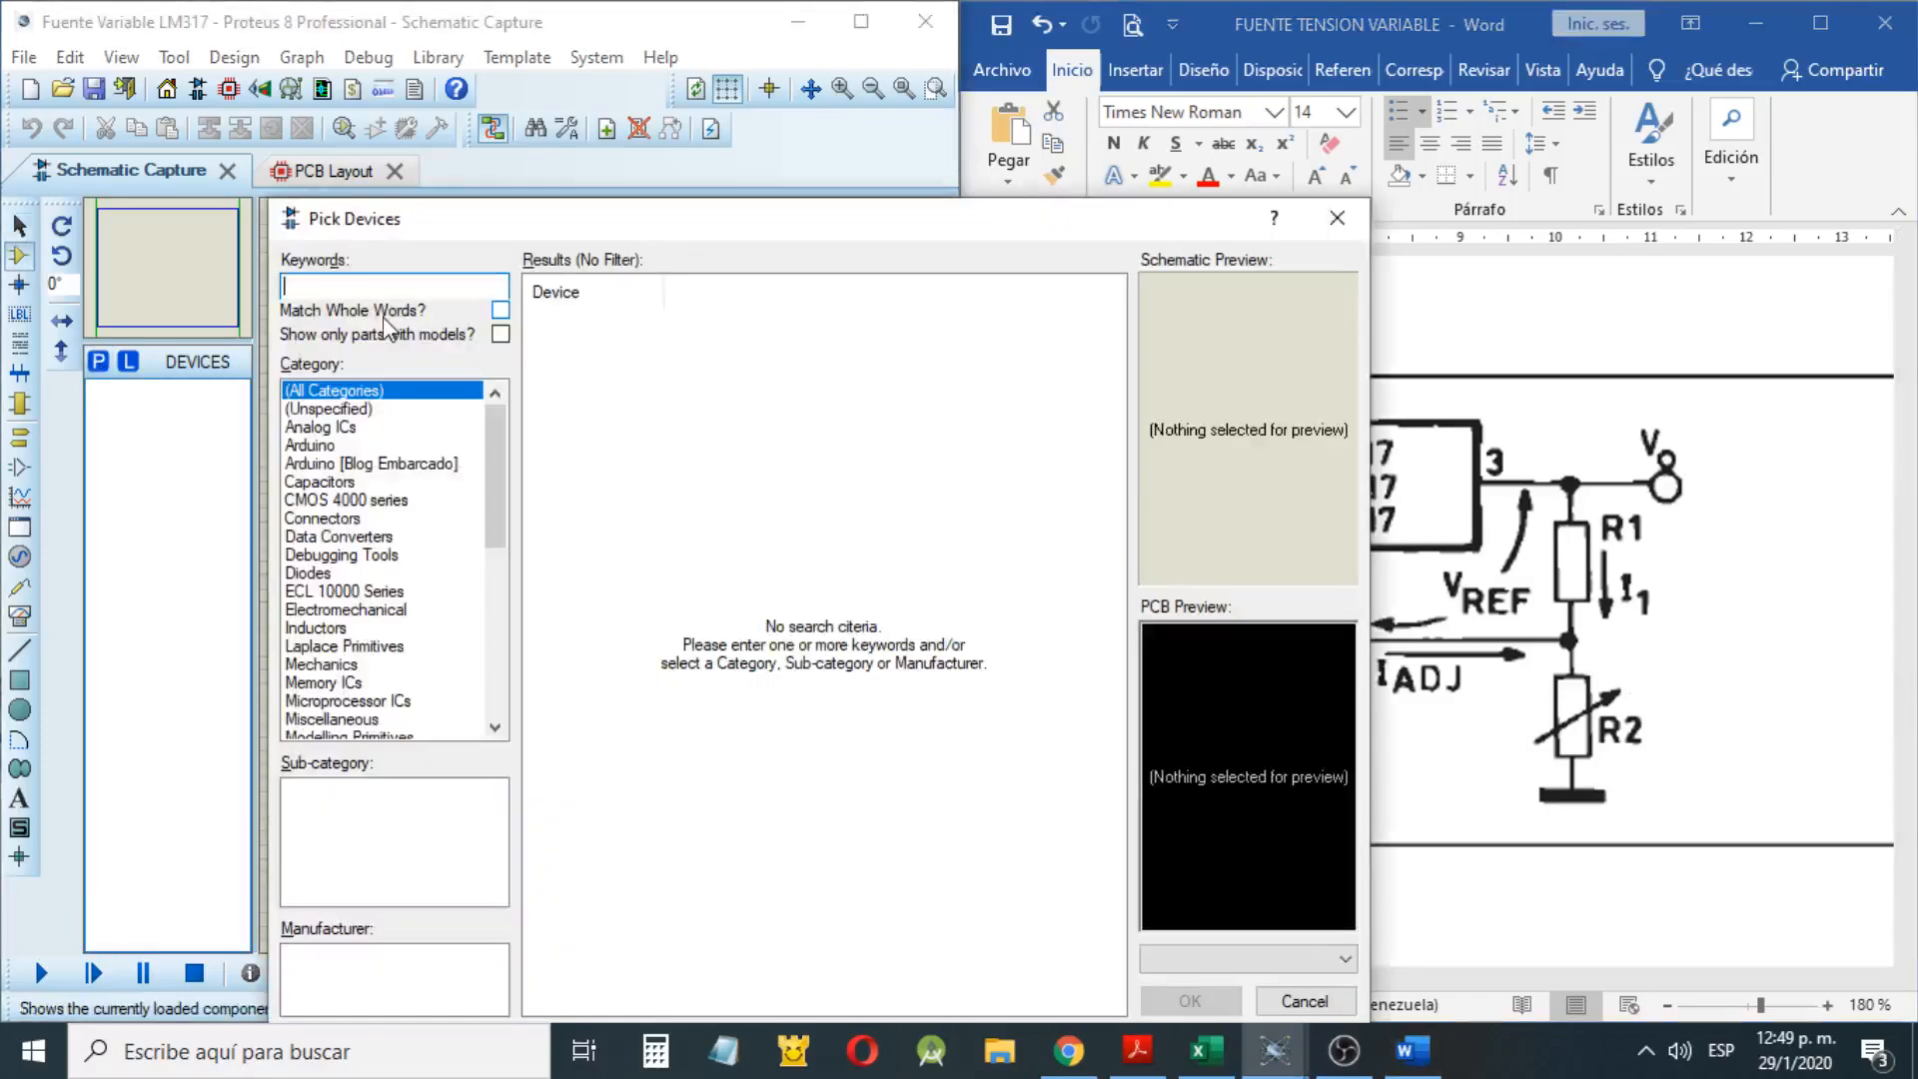
type("LM317")
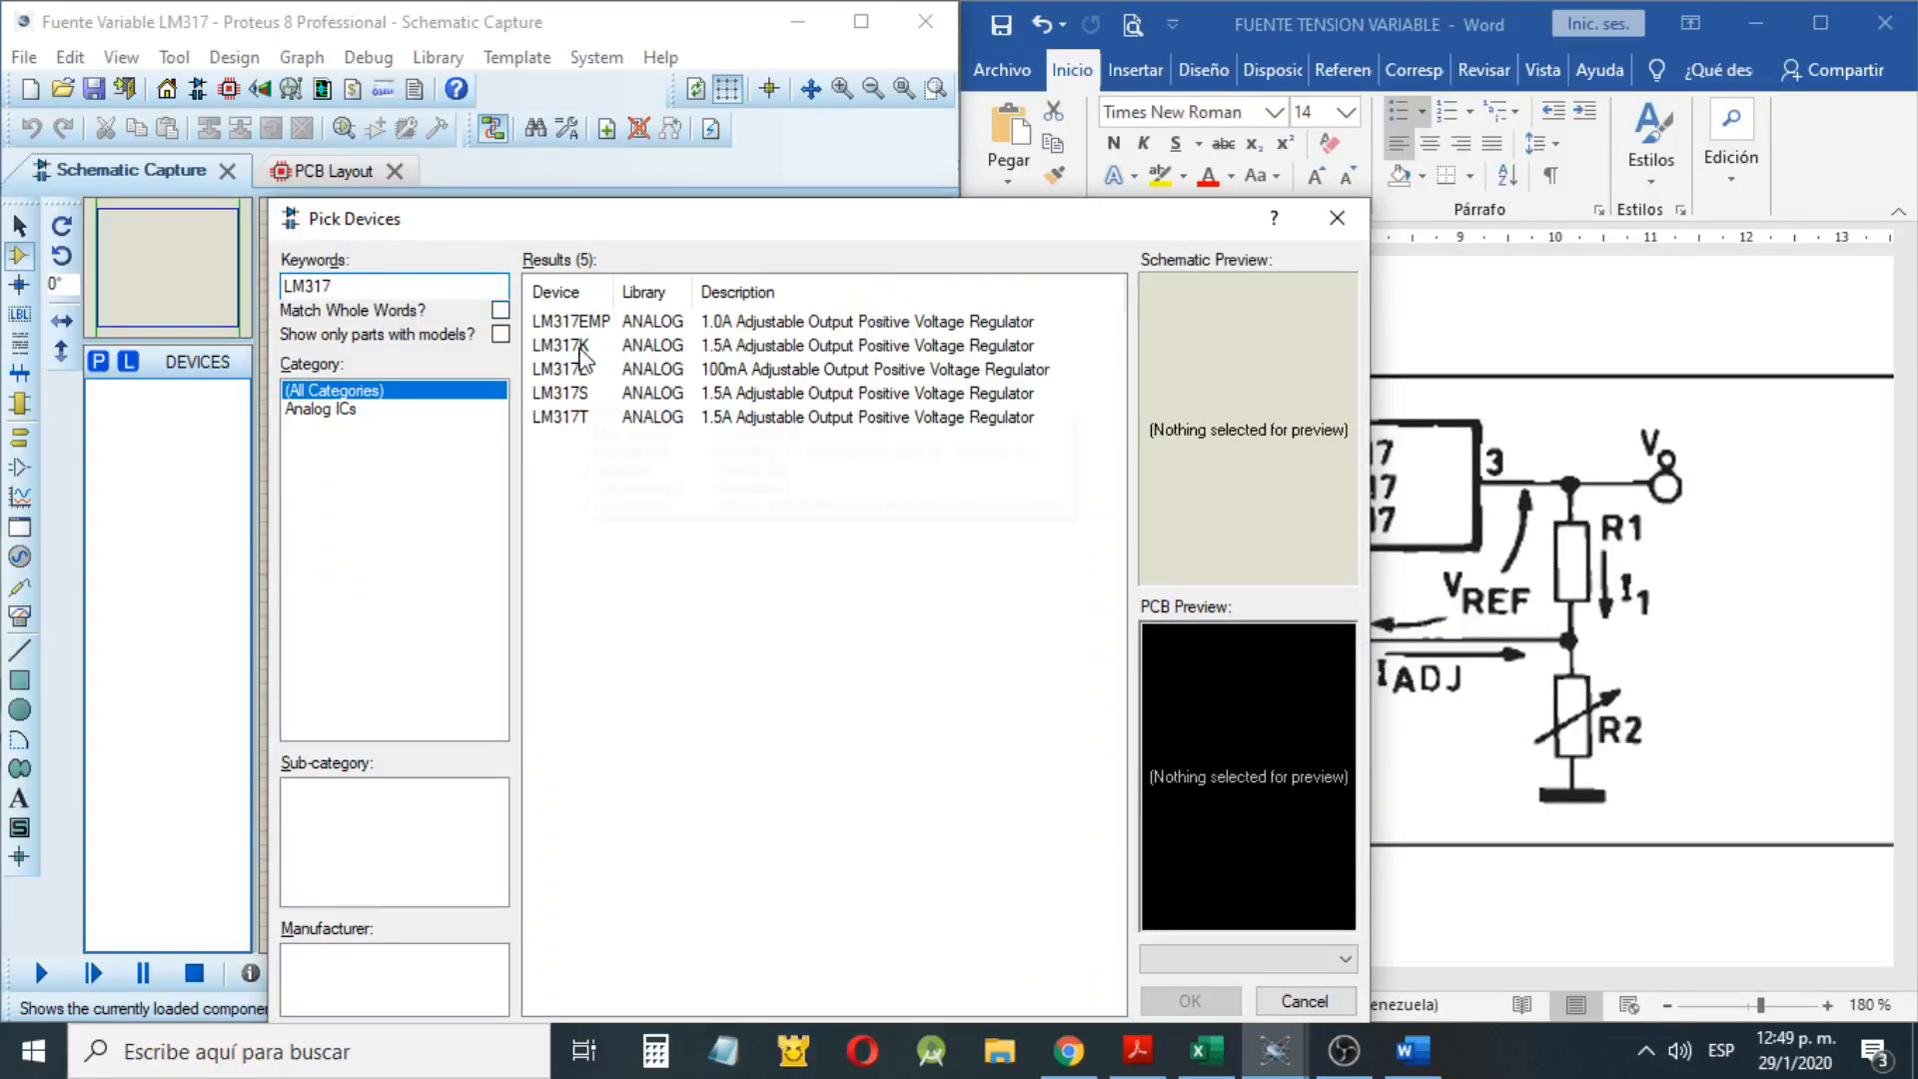
Compare the schematic symbols and PCB packages of the LM317K, LM317L, LM317S and LM317T variants
left_click(582, 349)
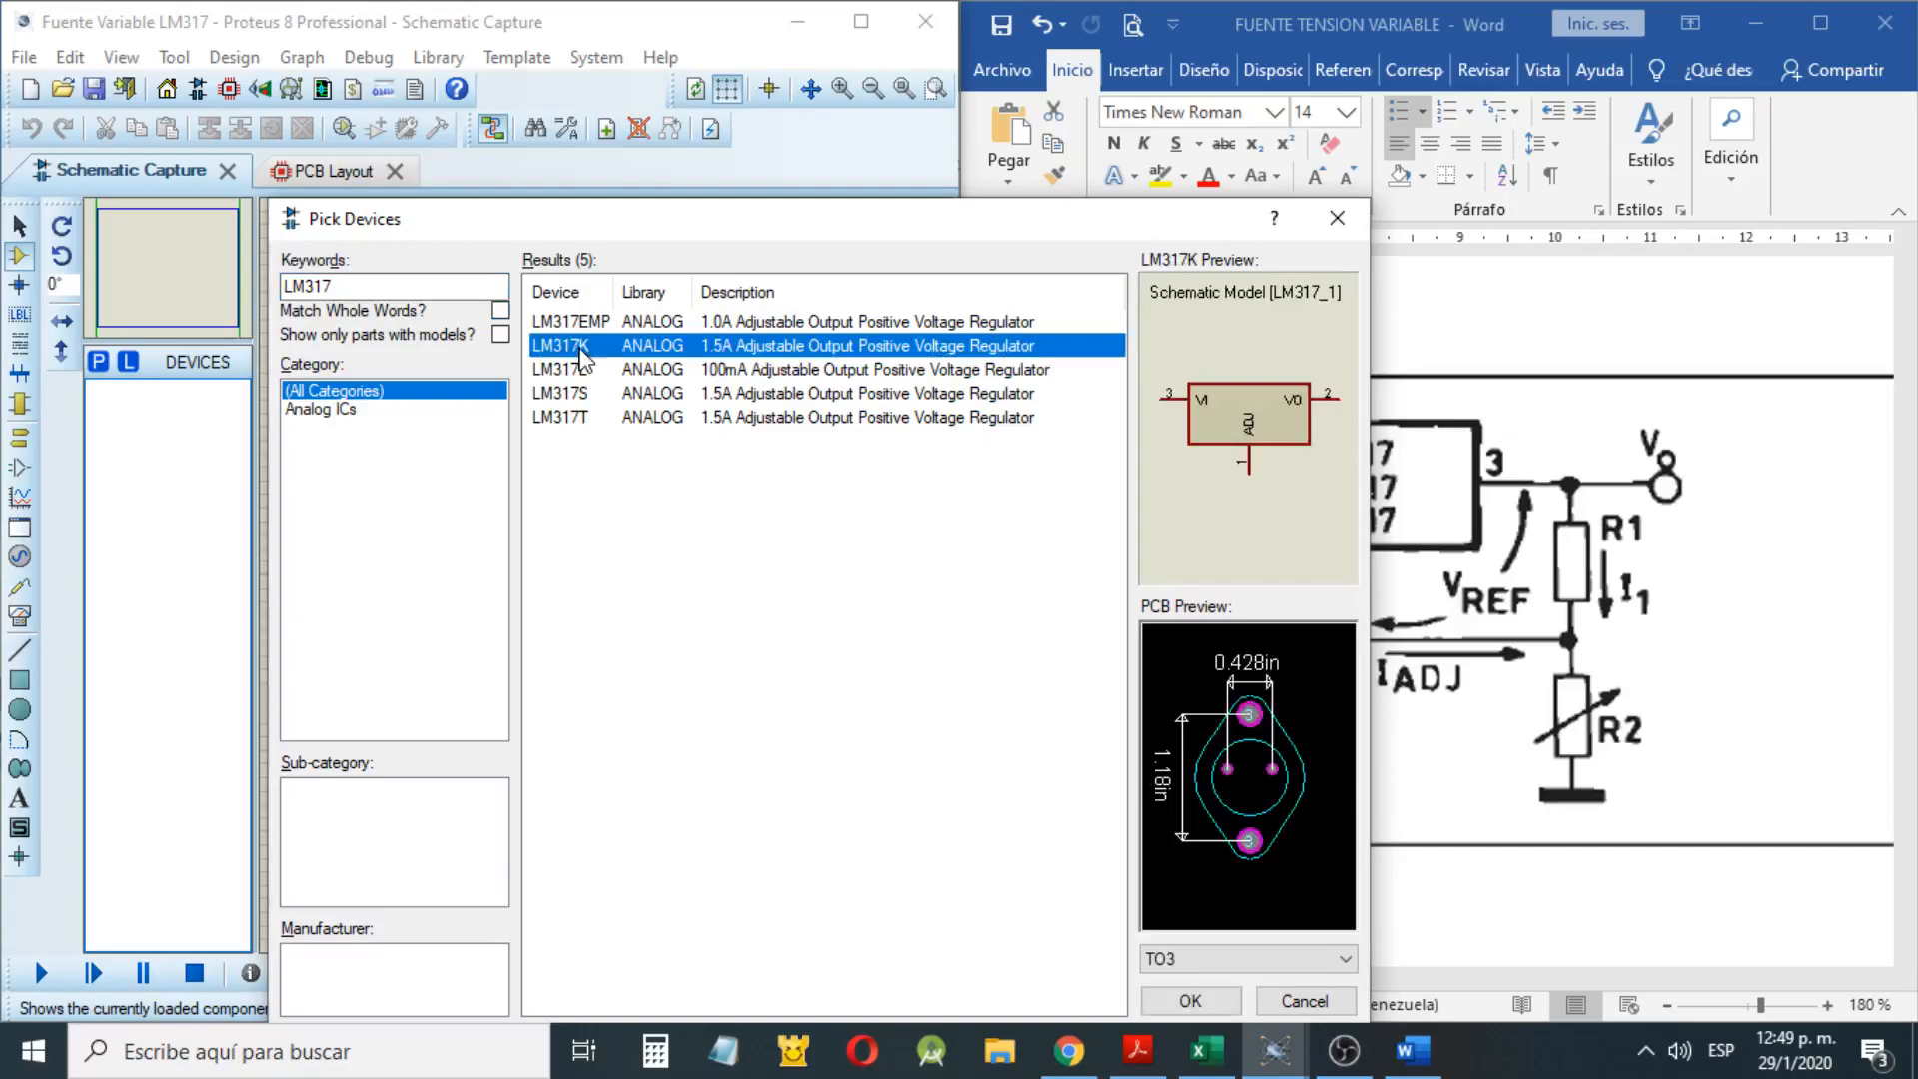
left_click(578, 371)
left_click(571, 414)
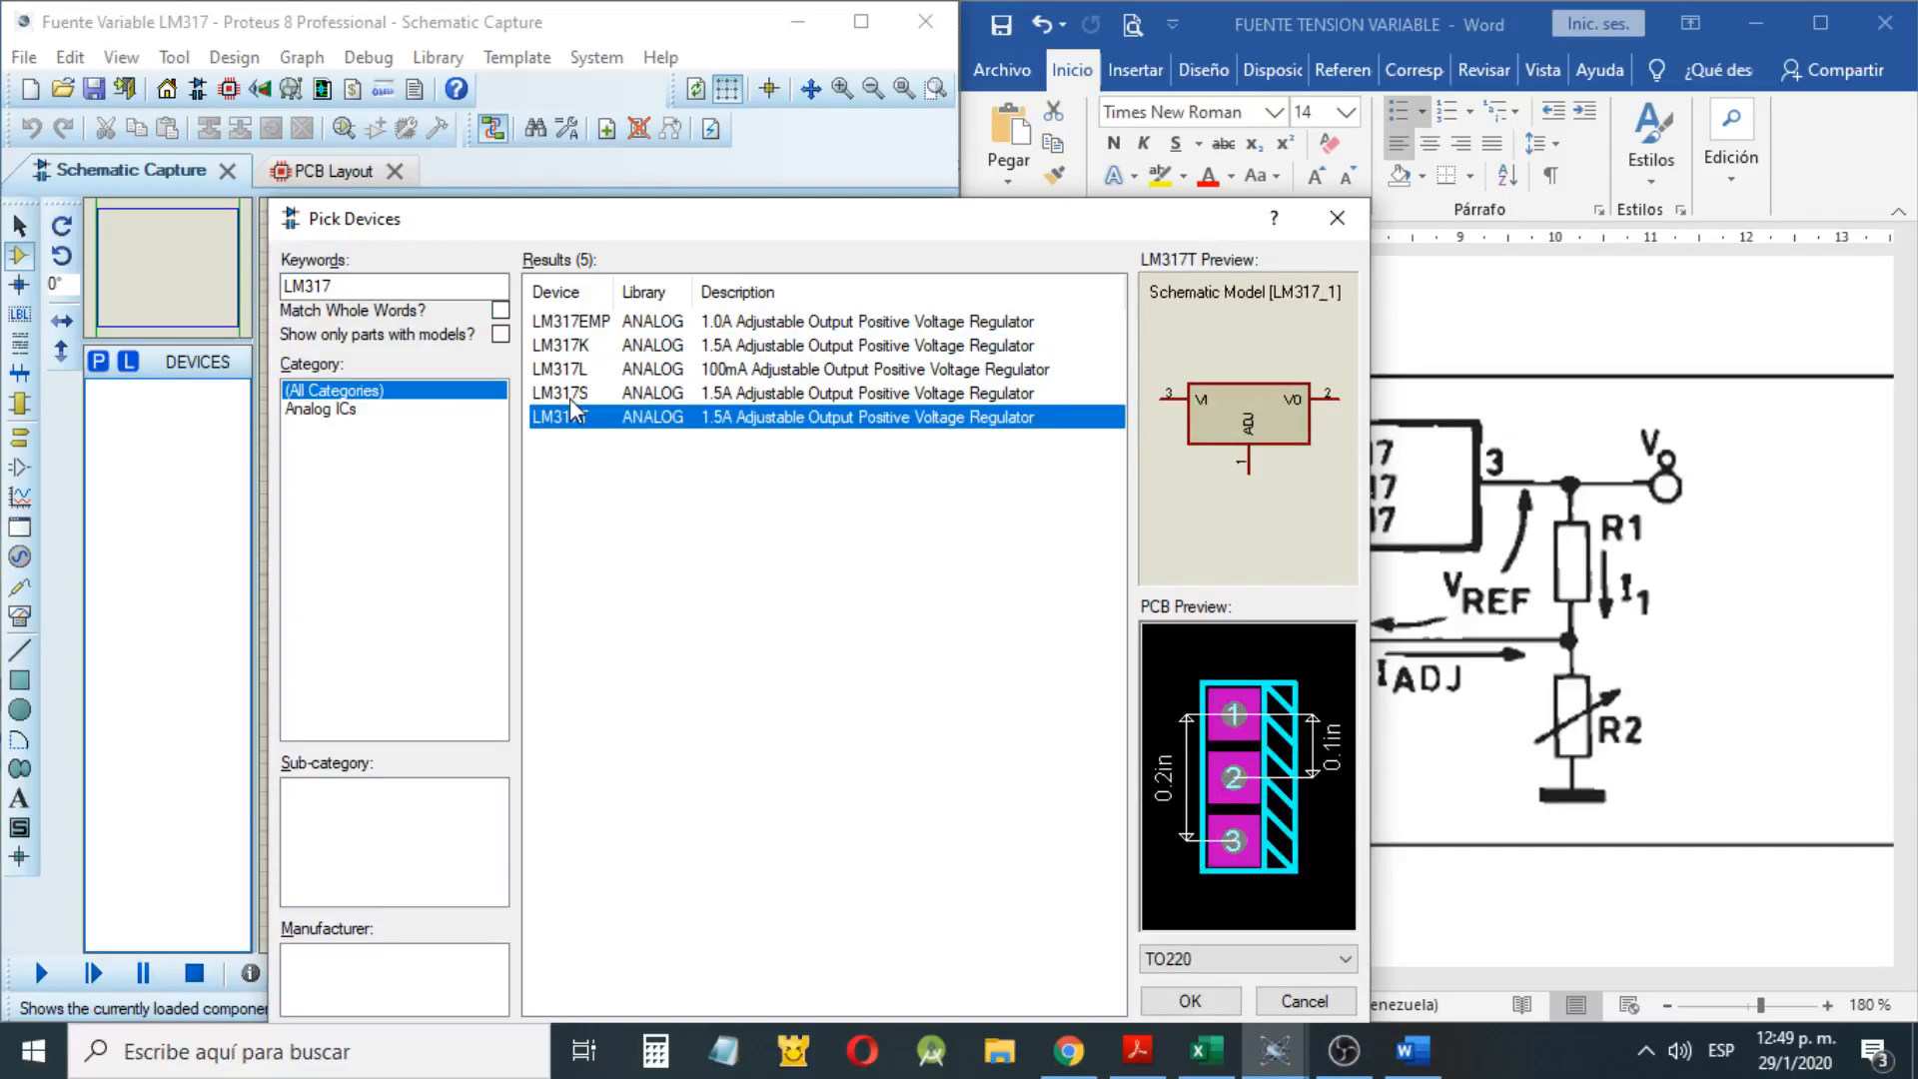
left_click(574, 348)
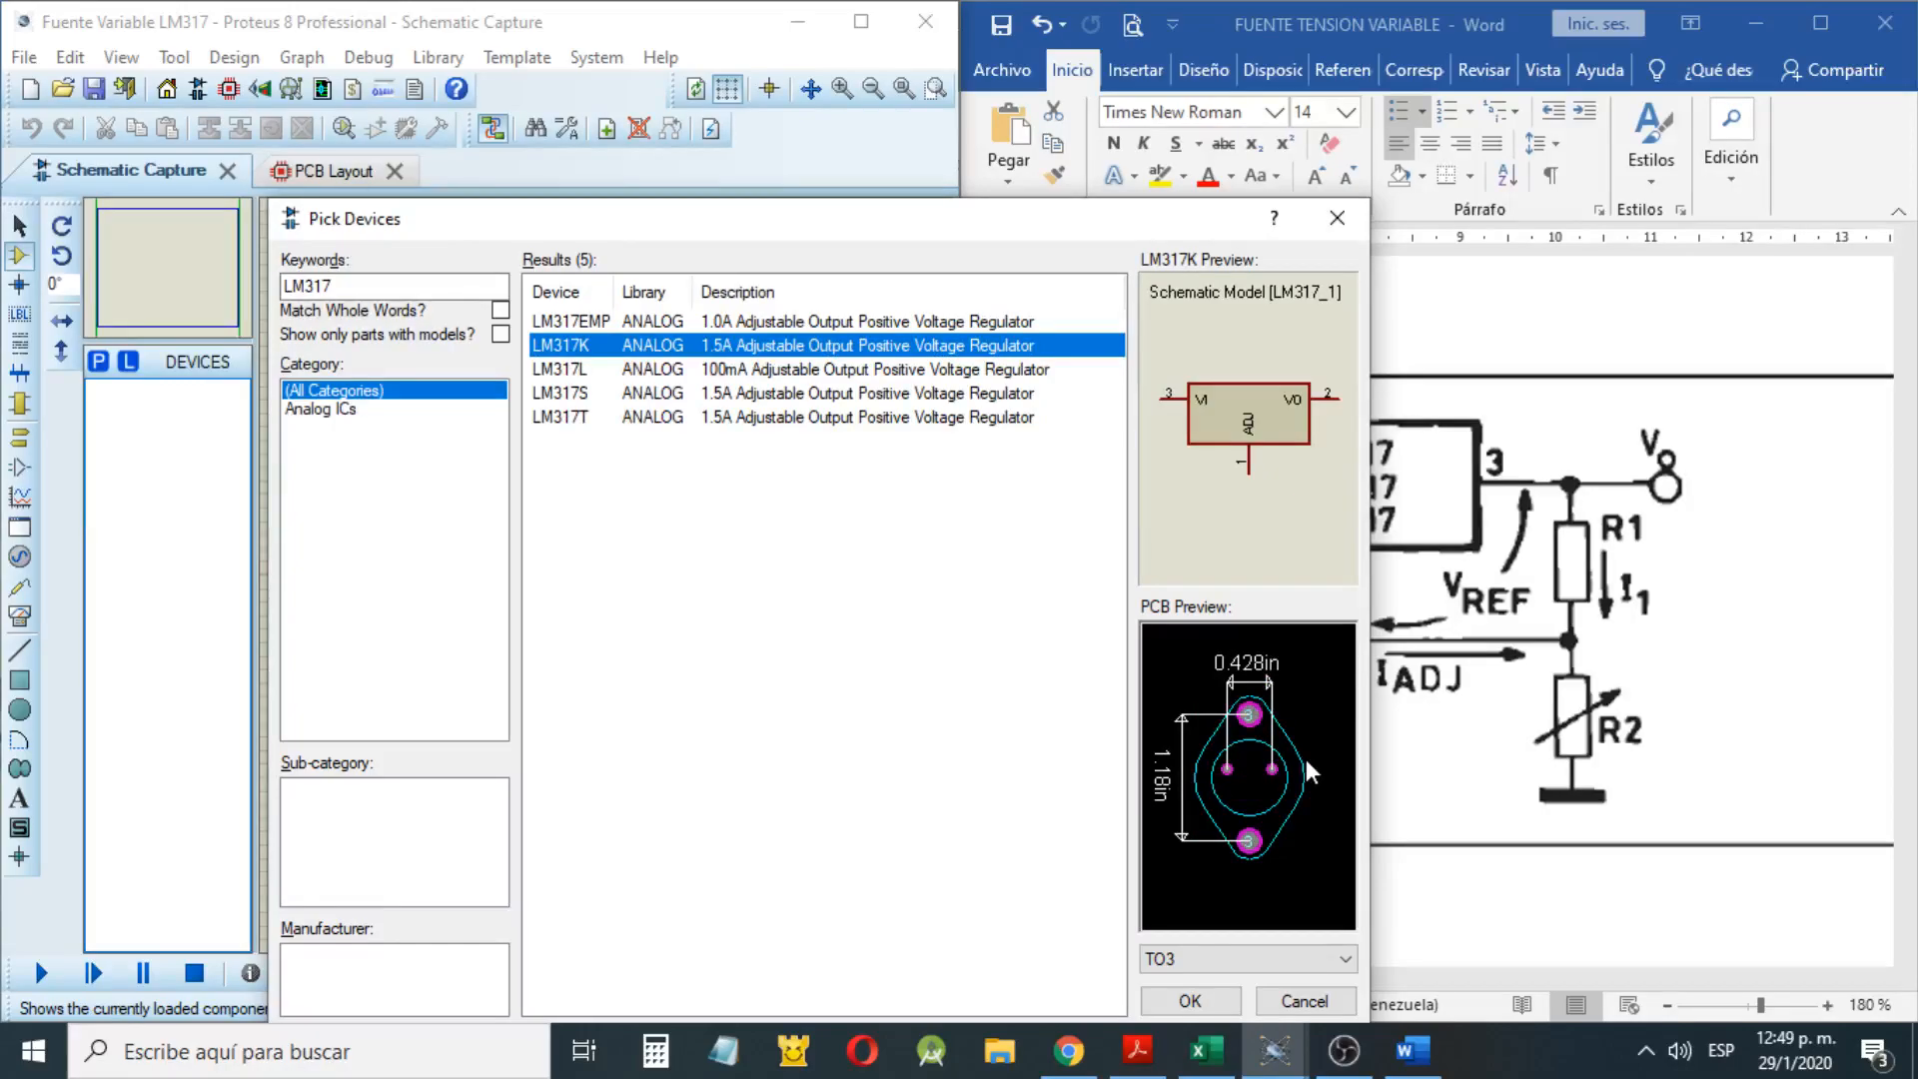
left_click(1288, 961)
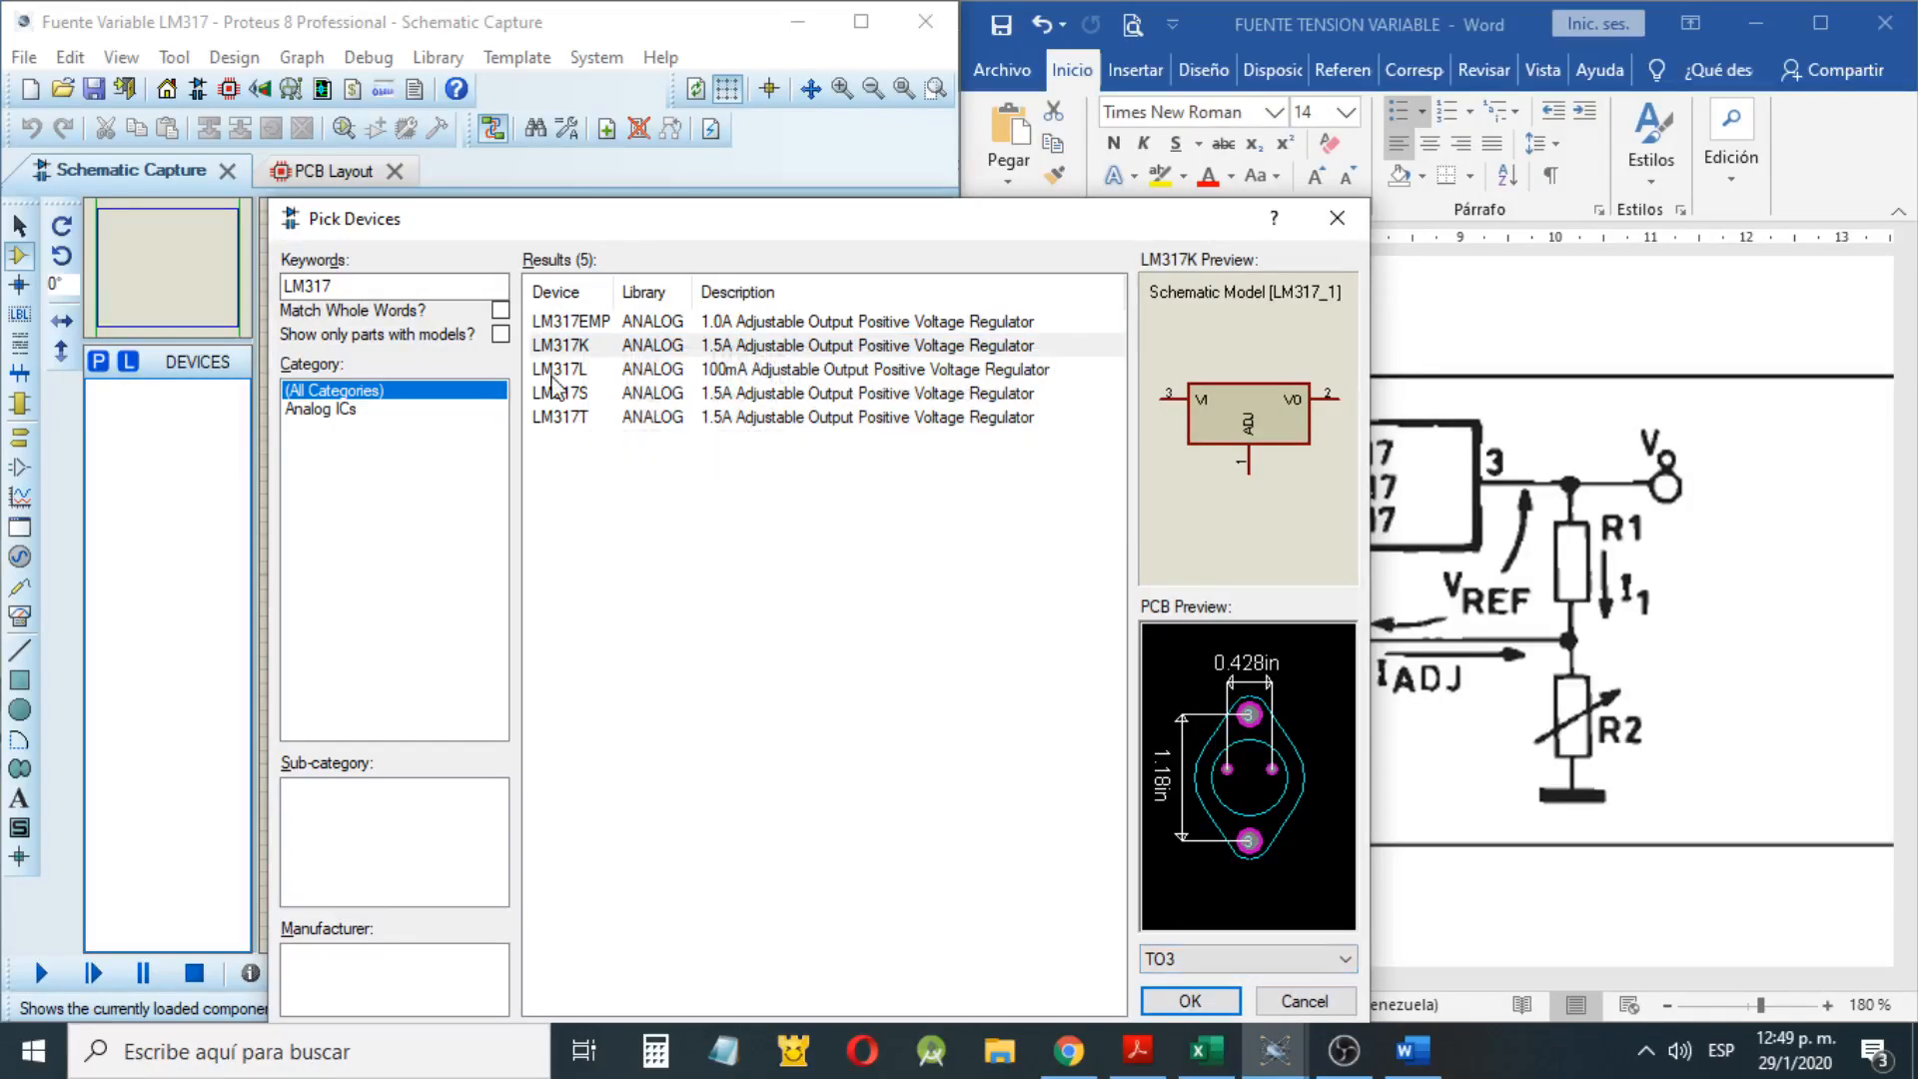
left_click(554, 373)
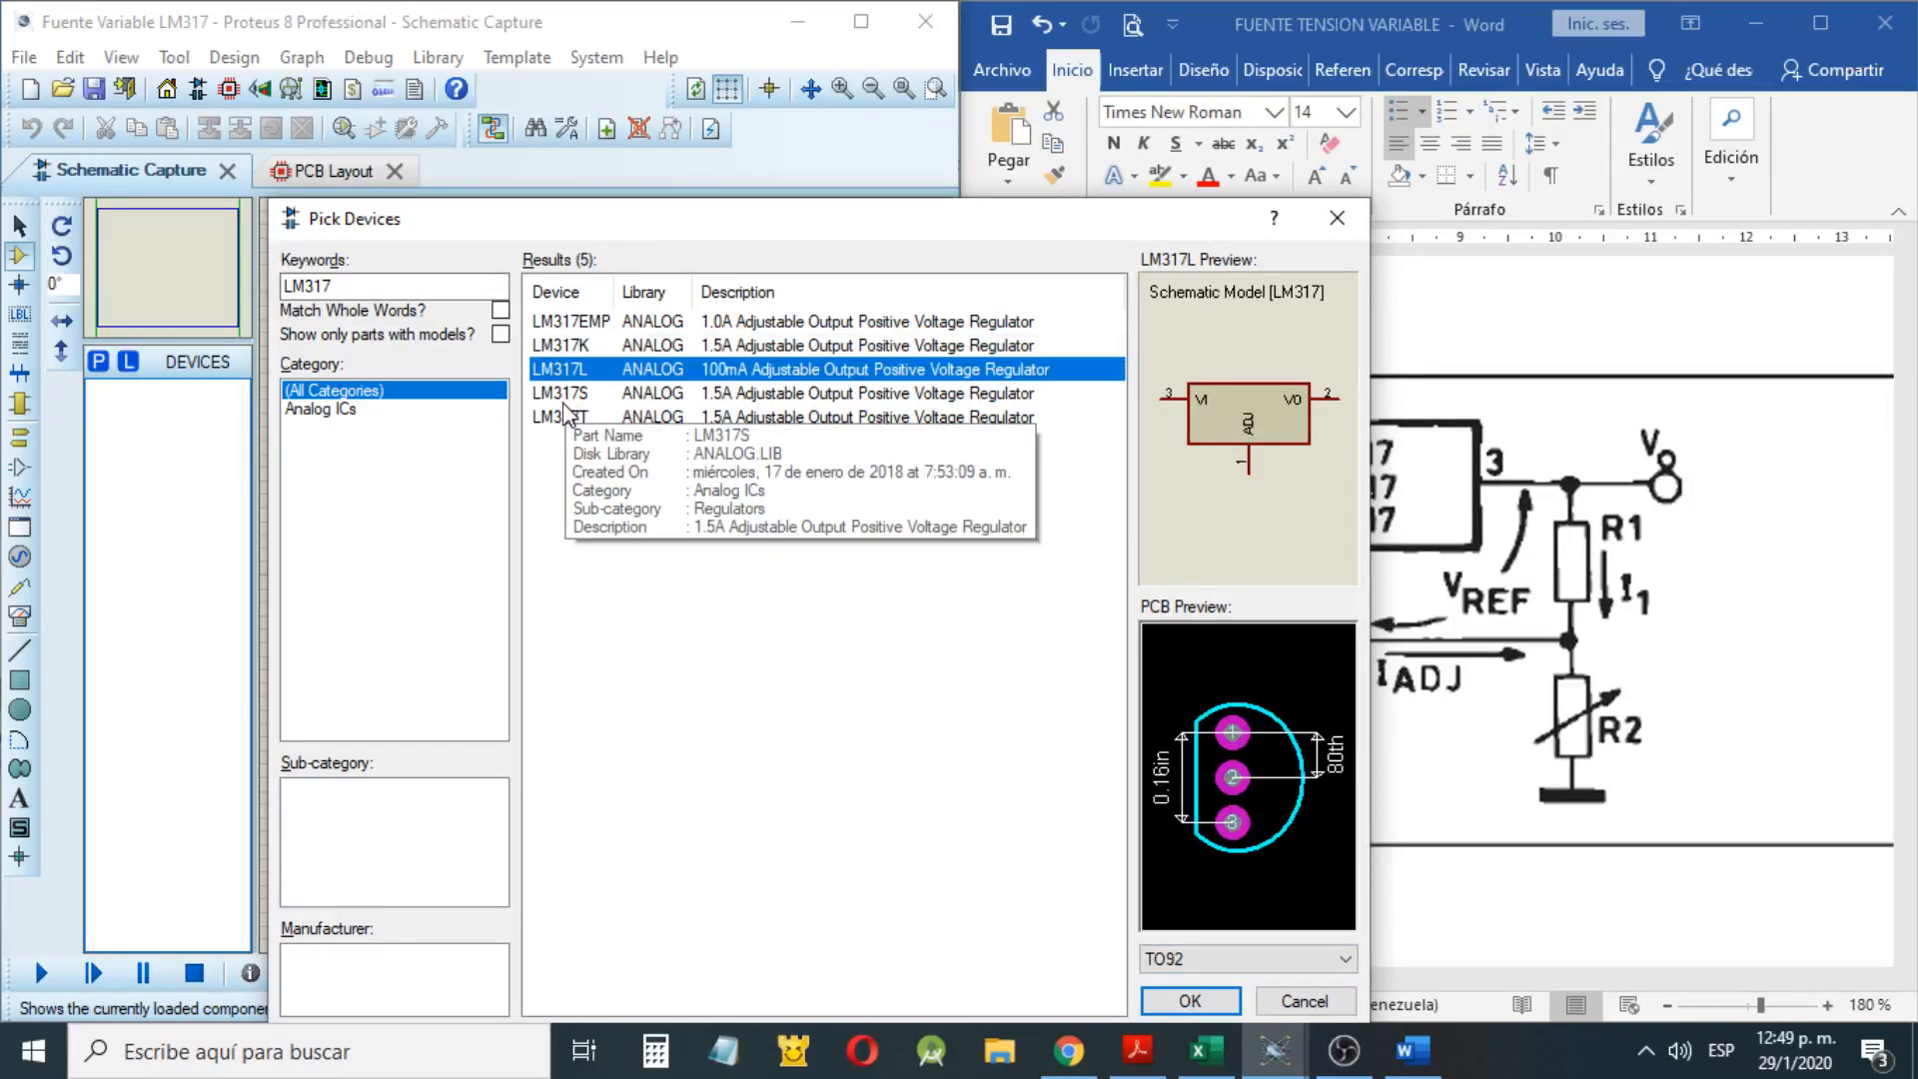
left_click(563, 400)
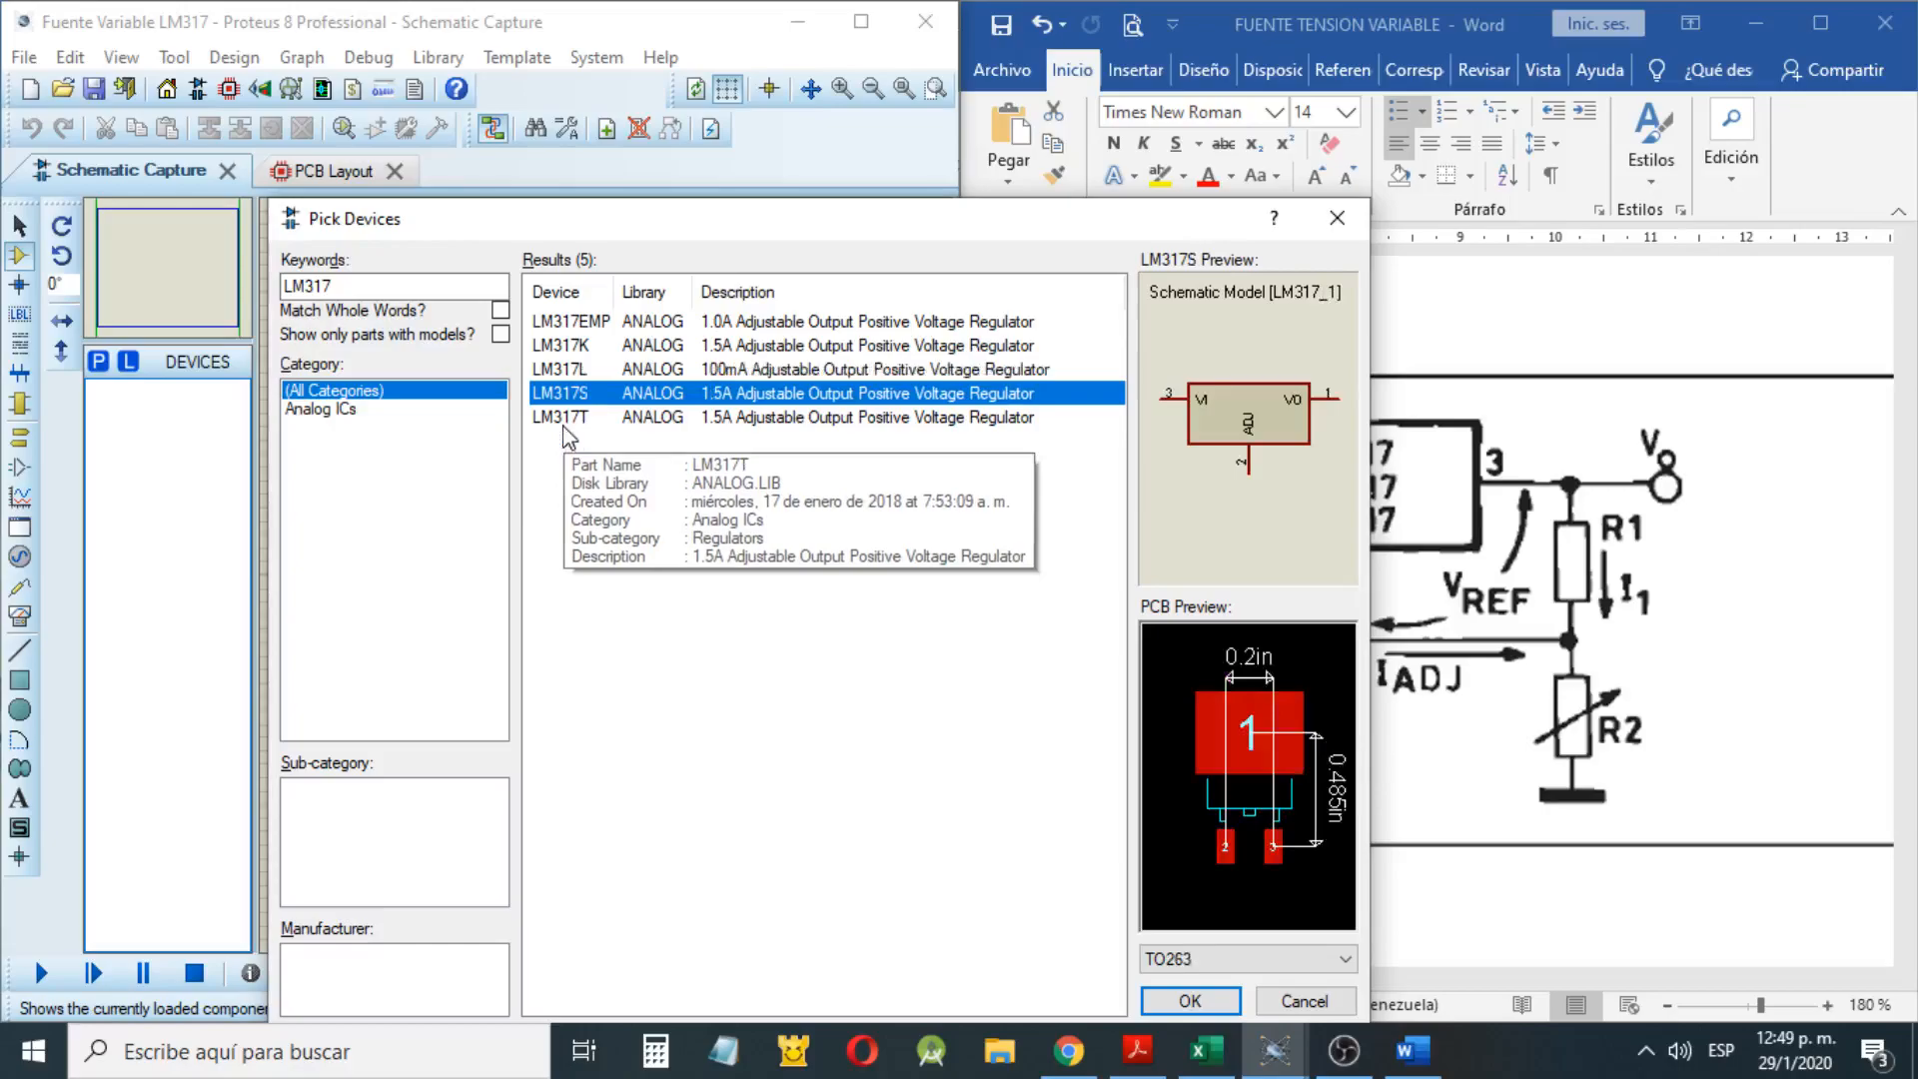
Add the LM317T regulator to the project's devices and place it near the middle of the sheet
double_click(565, 422)
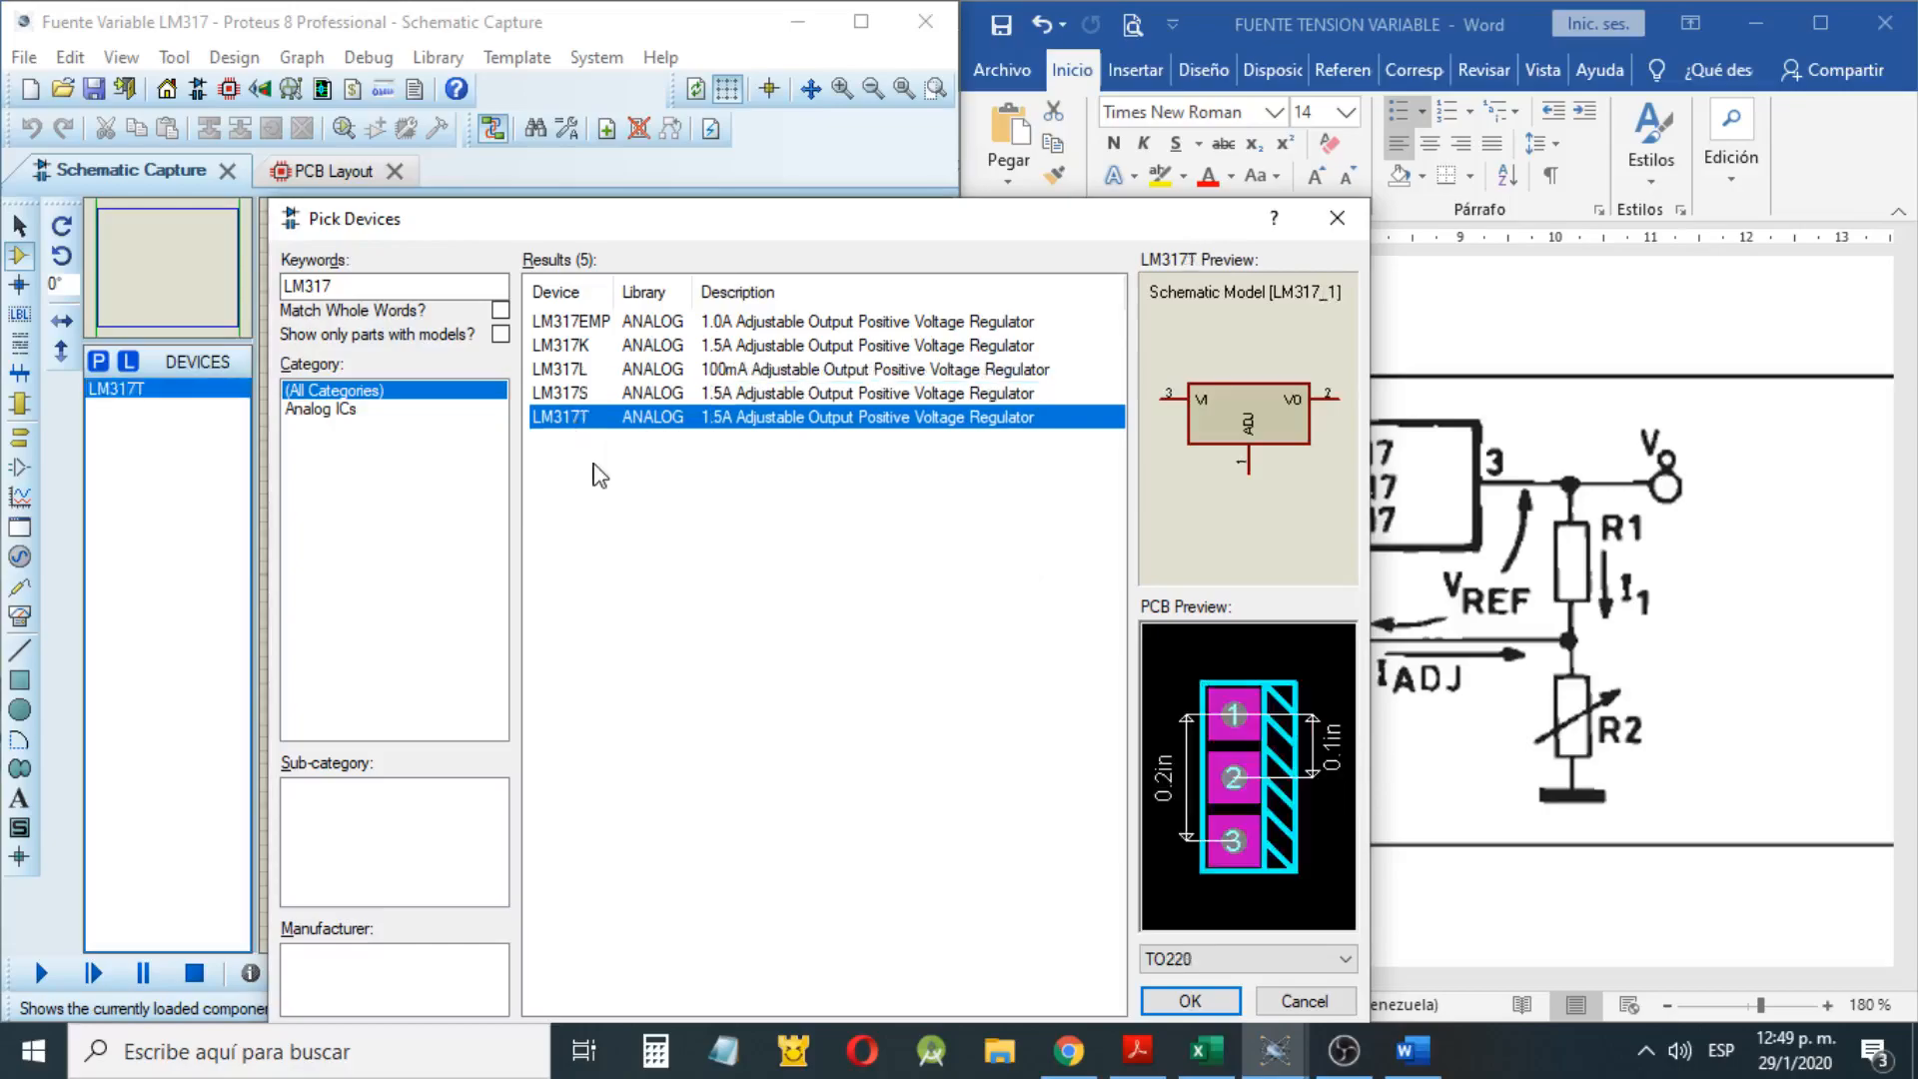
key("Return")
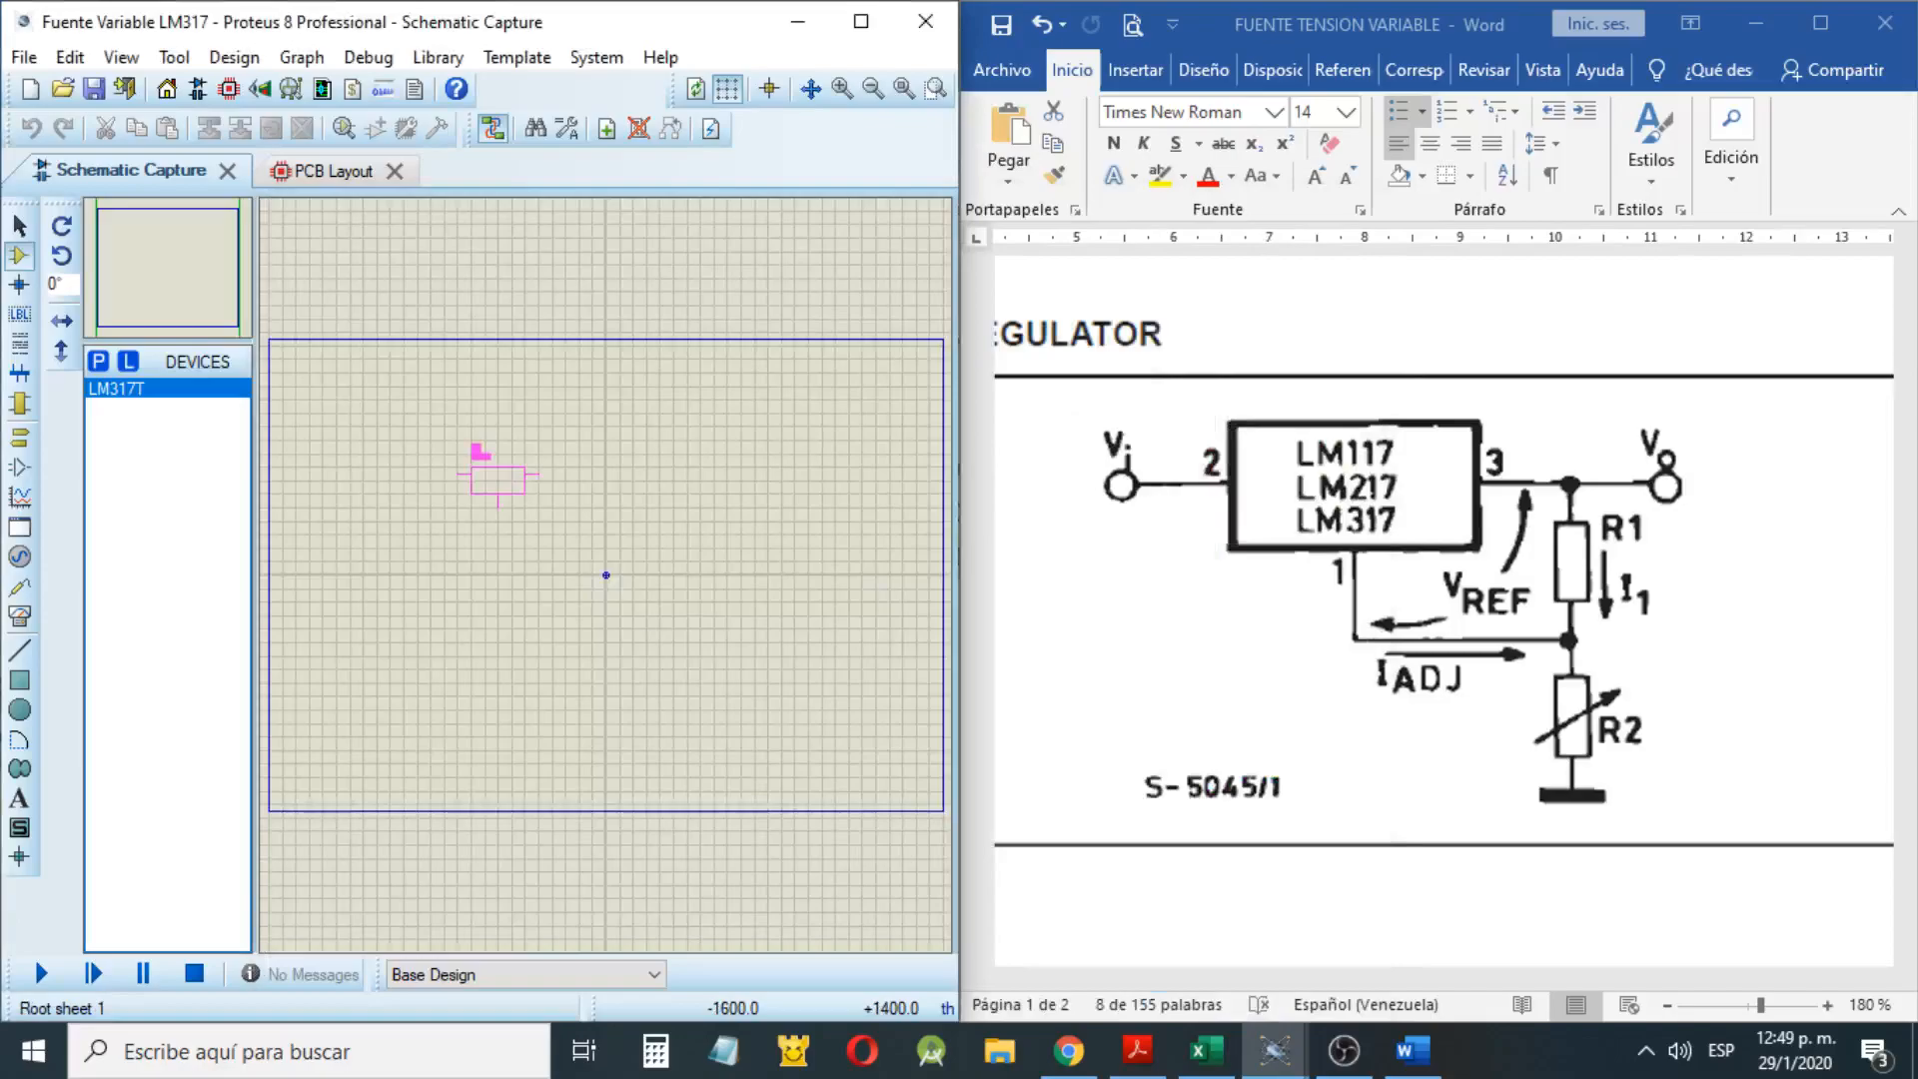
left_click(586, 515)
scroll(608, 589, "up", 4)
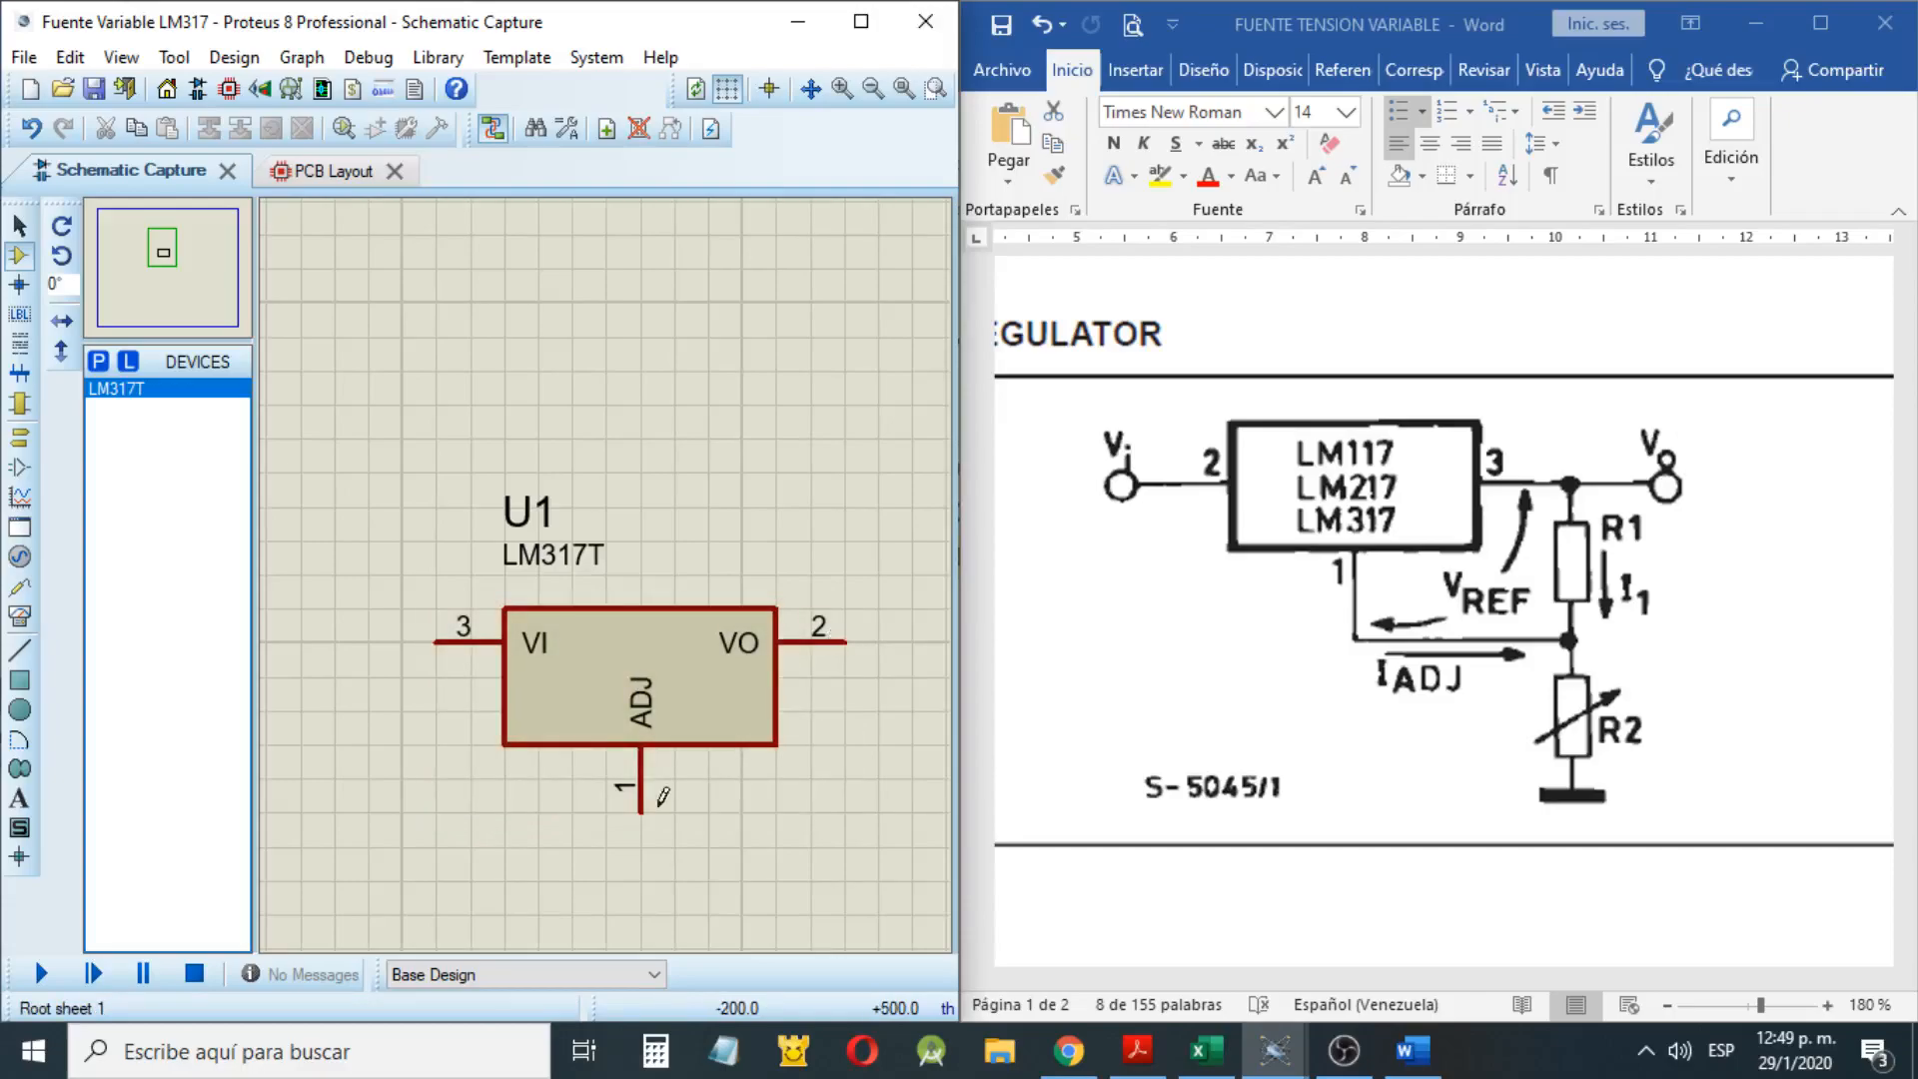
scroll(662, 796, "down", 1)
Add the generic RES resistor from the library, place it beside the regulator's VO pin and rotate it clockwise
double_click(89, 392)
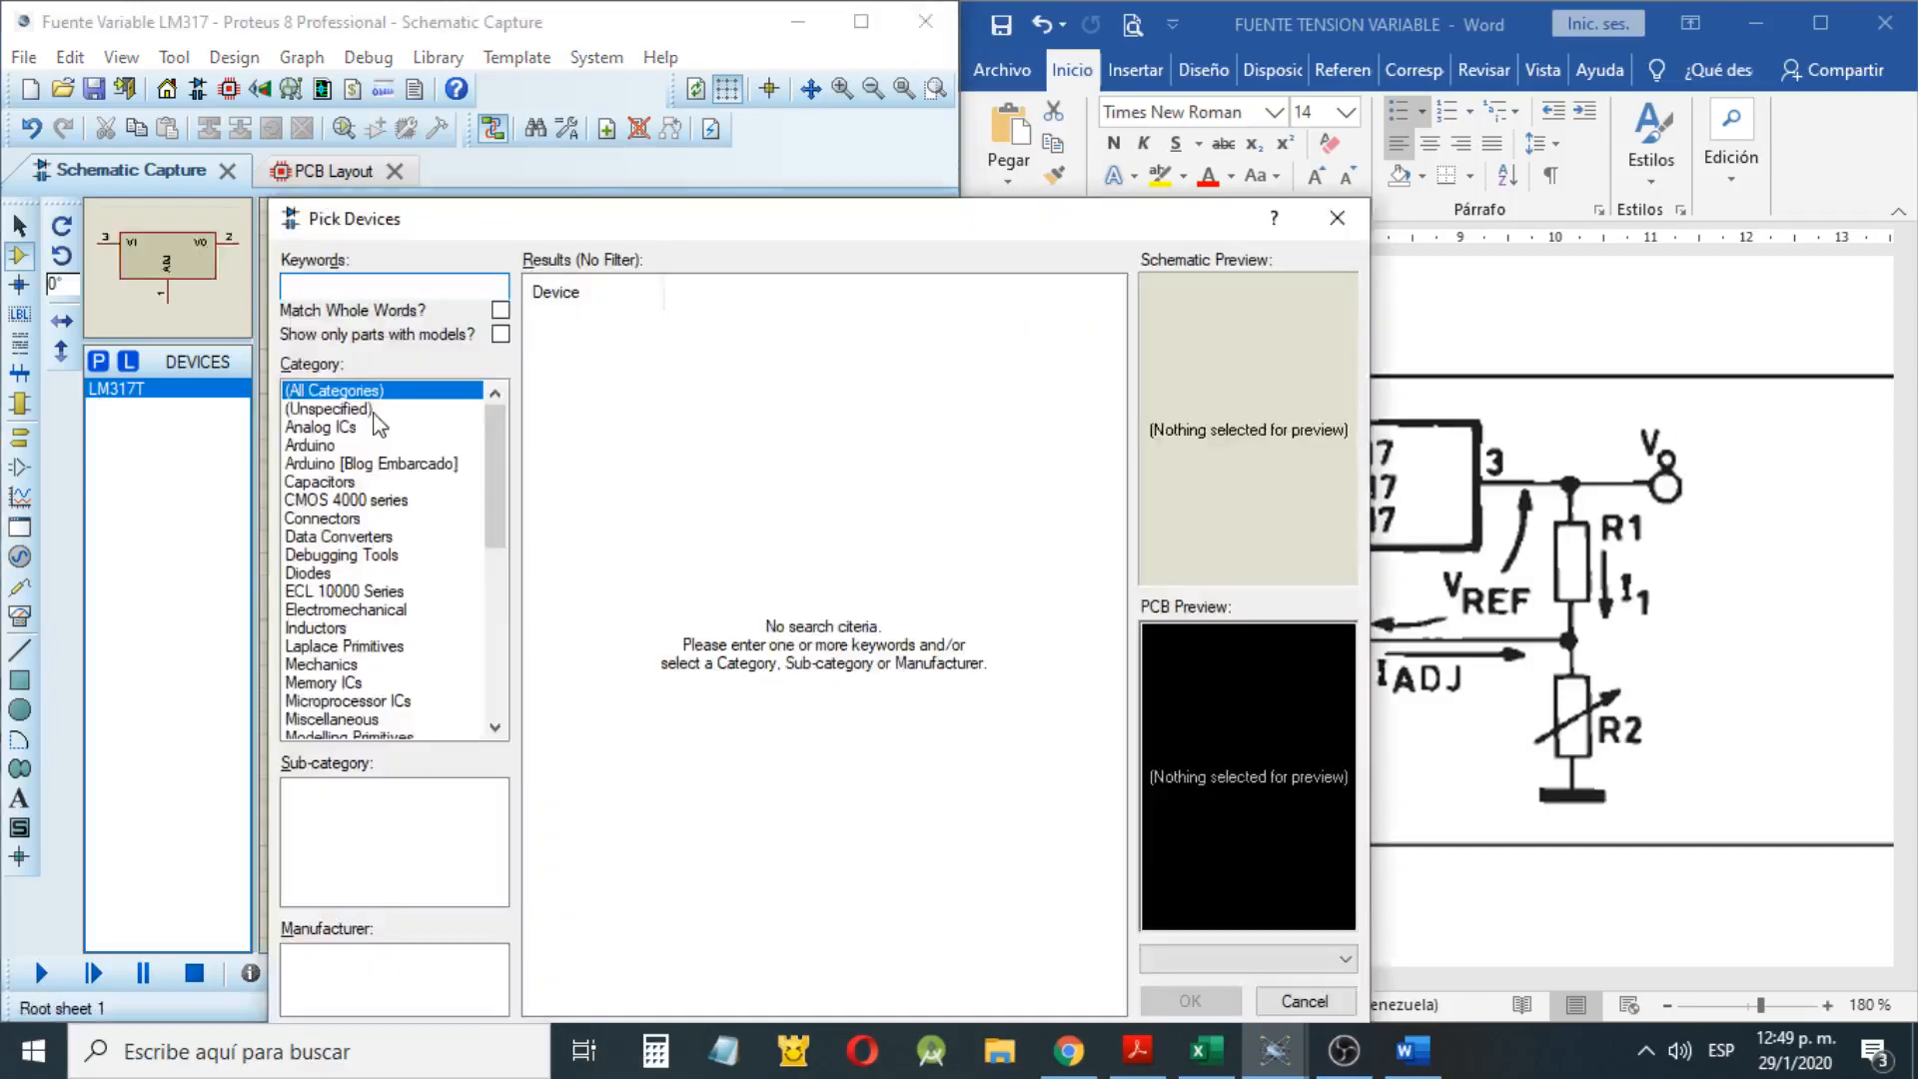
type("RES")
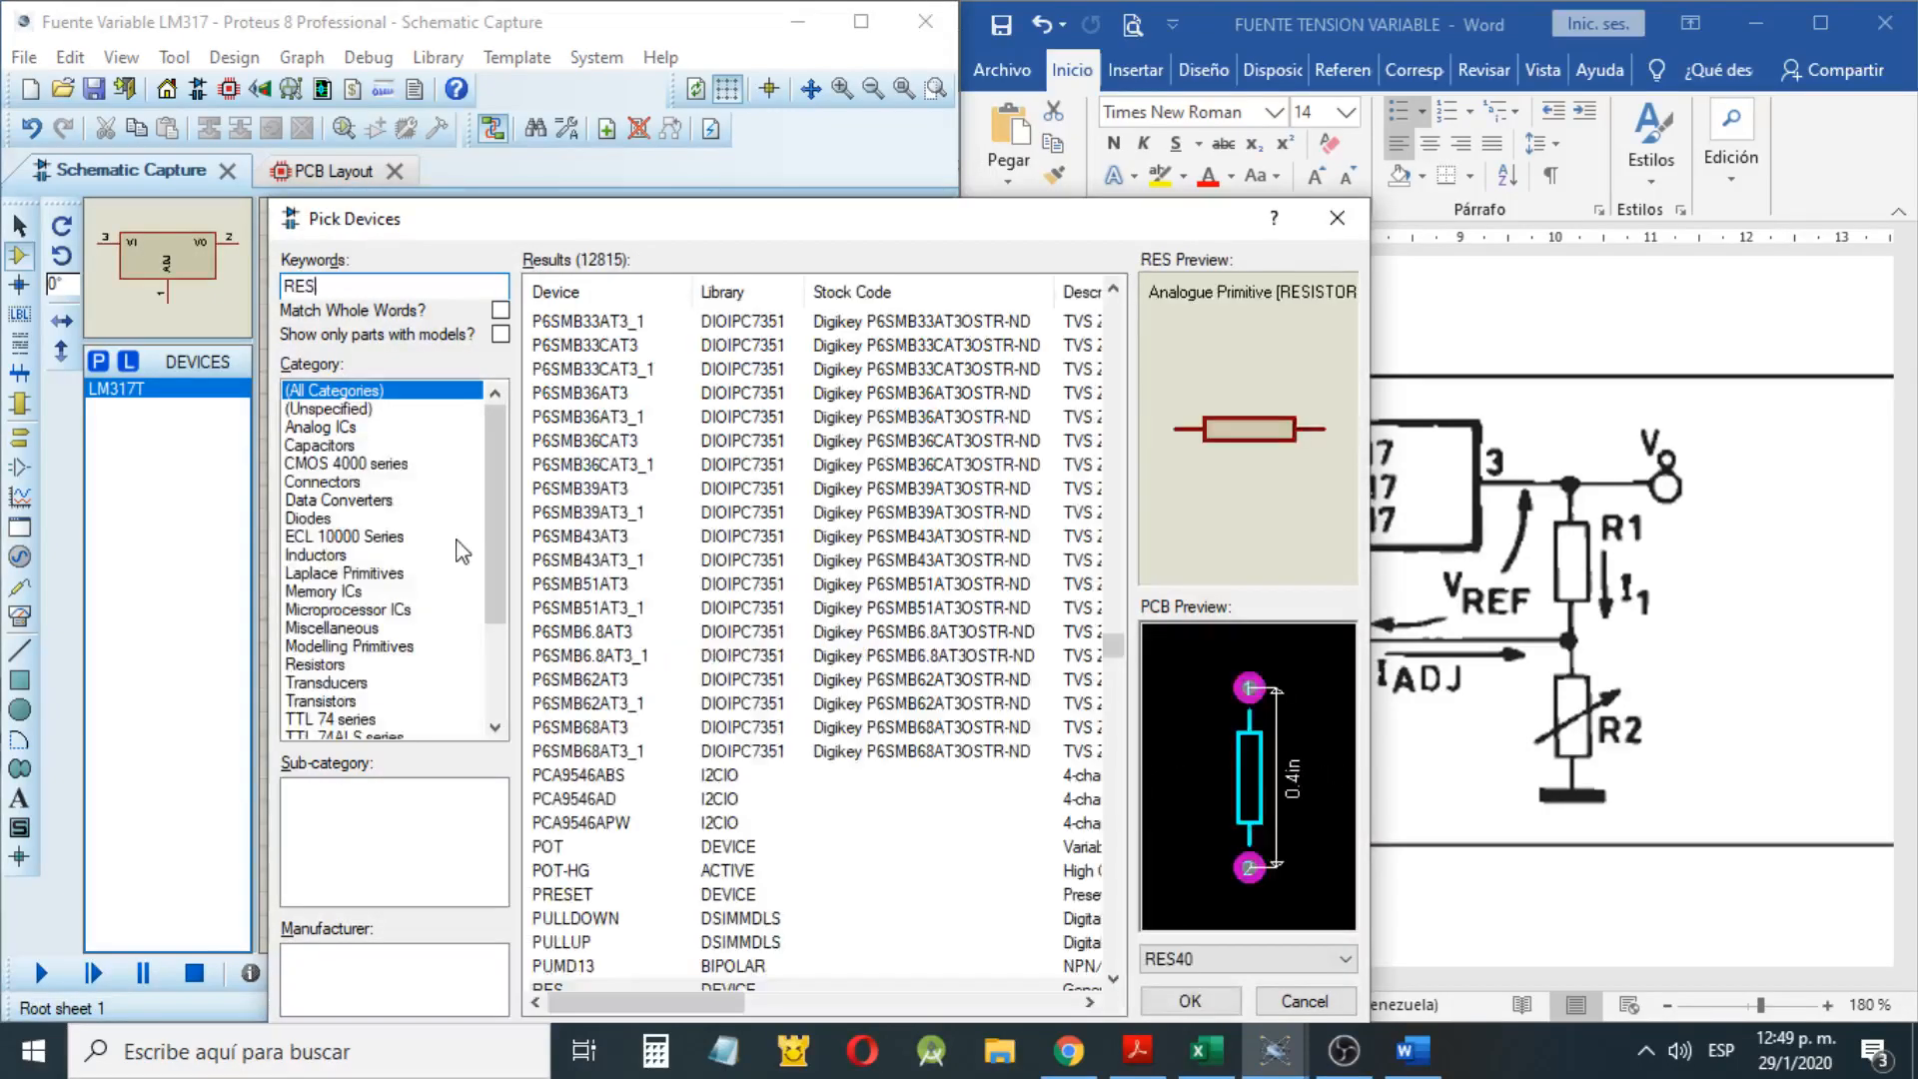
scroll(597, 639, "down", 5)
left_click(596, 634)
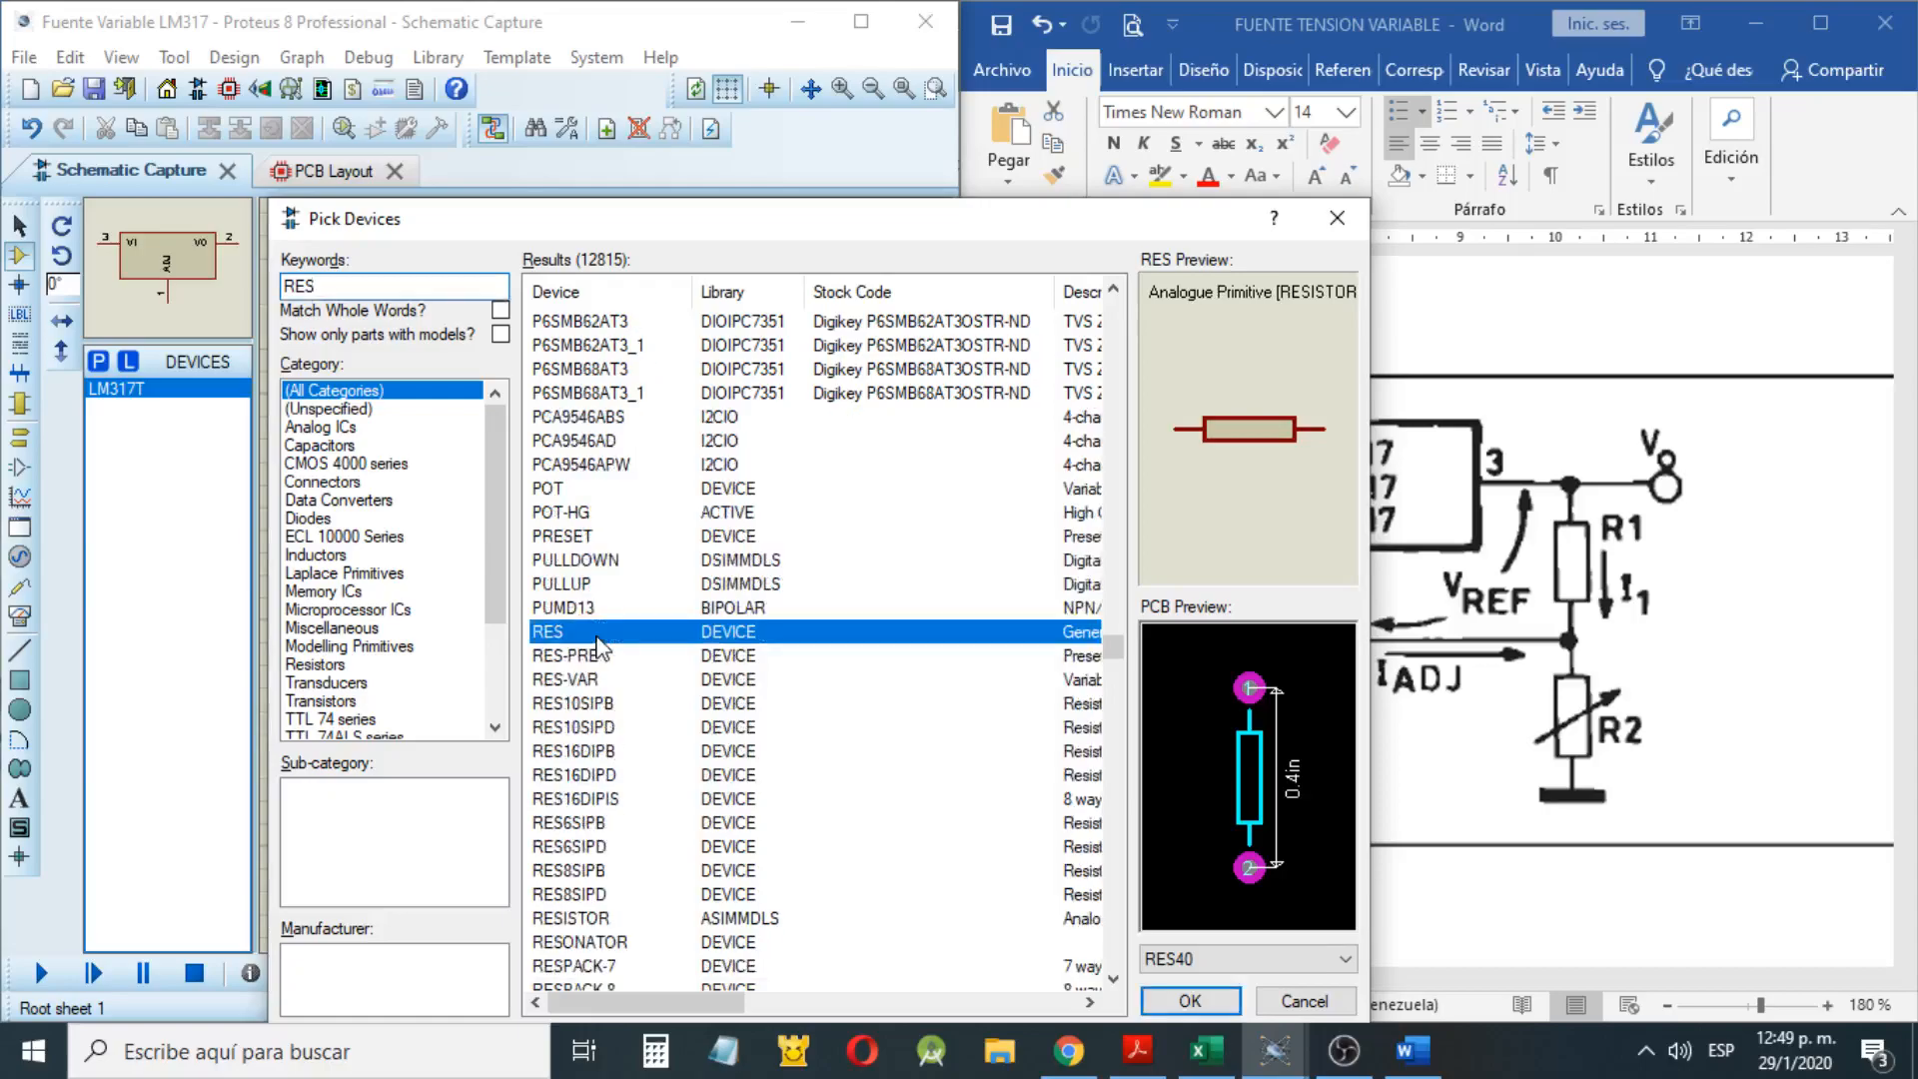
double_click(596, 633)
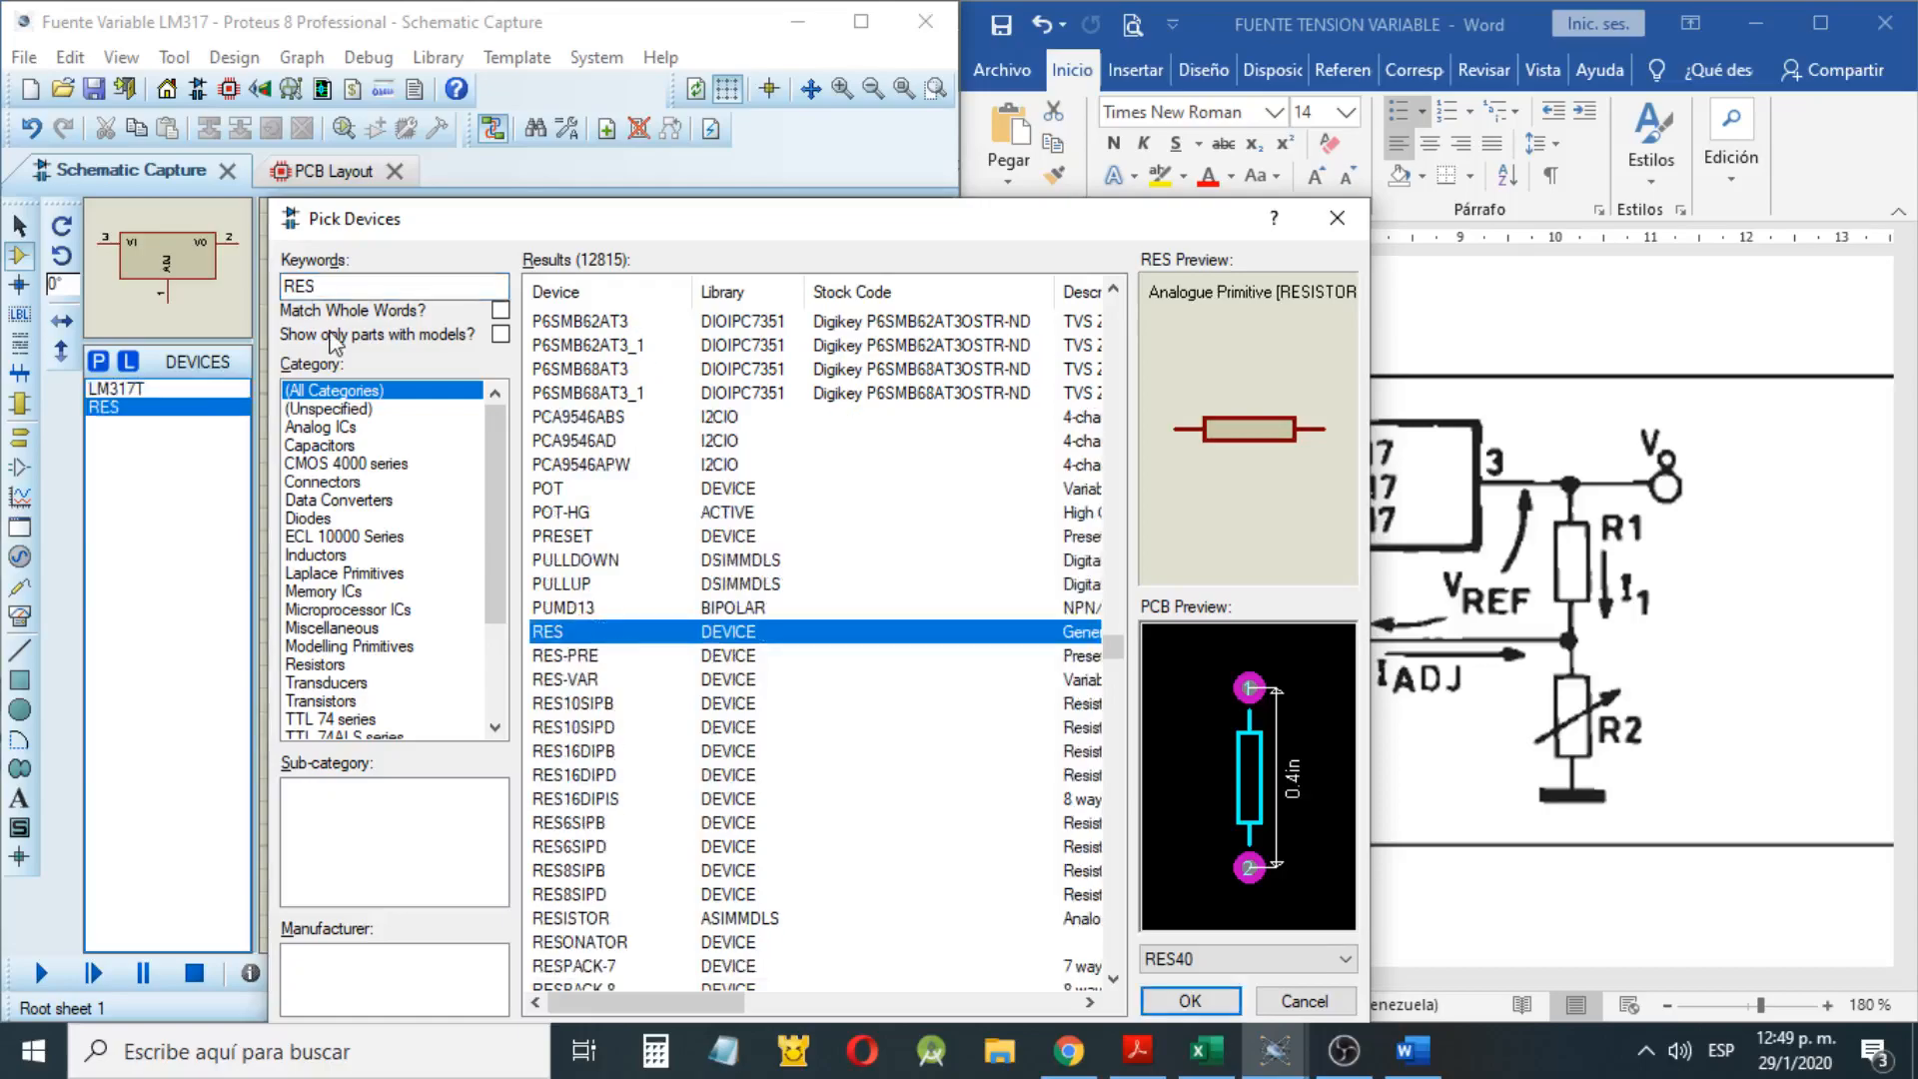
left_click(1199, 1003)
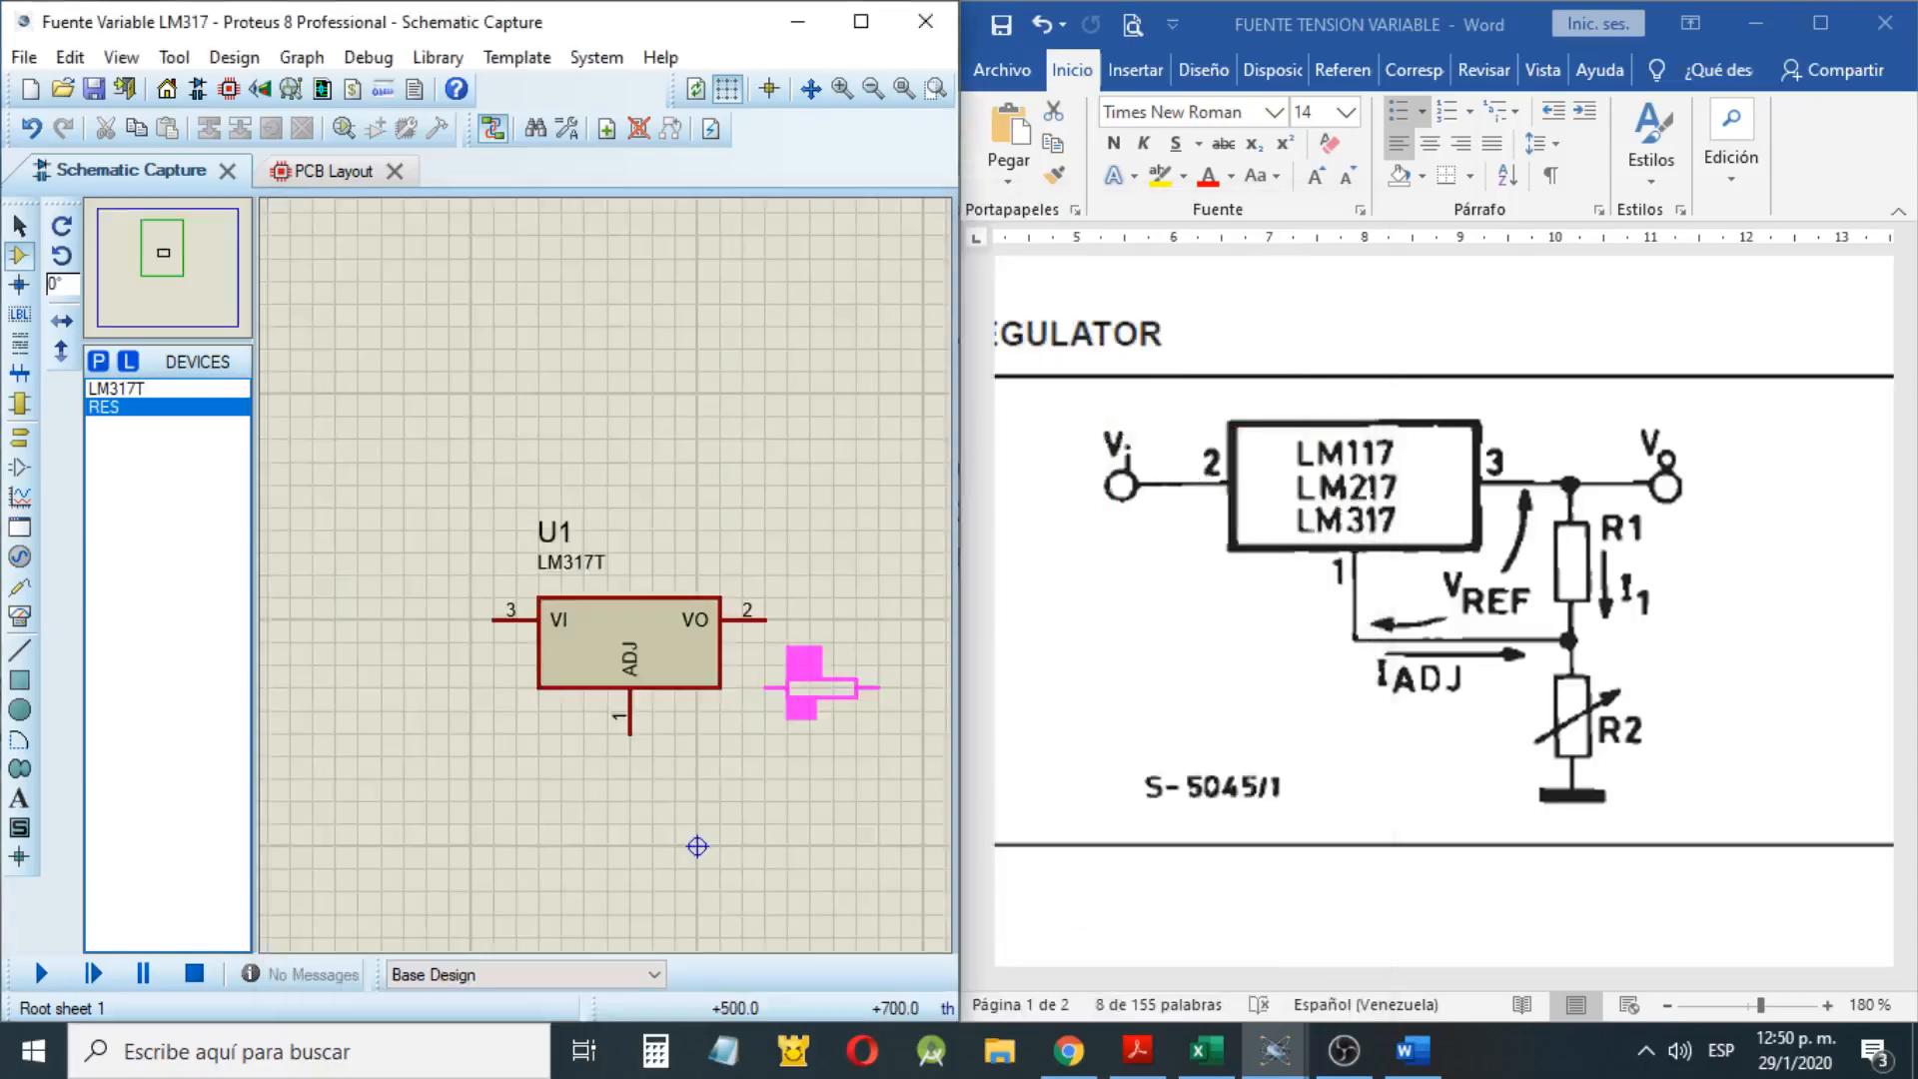
left_click(796, 687)
right_click(814, 687)
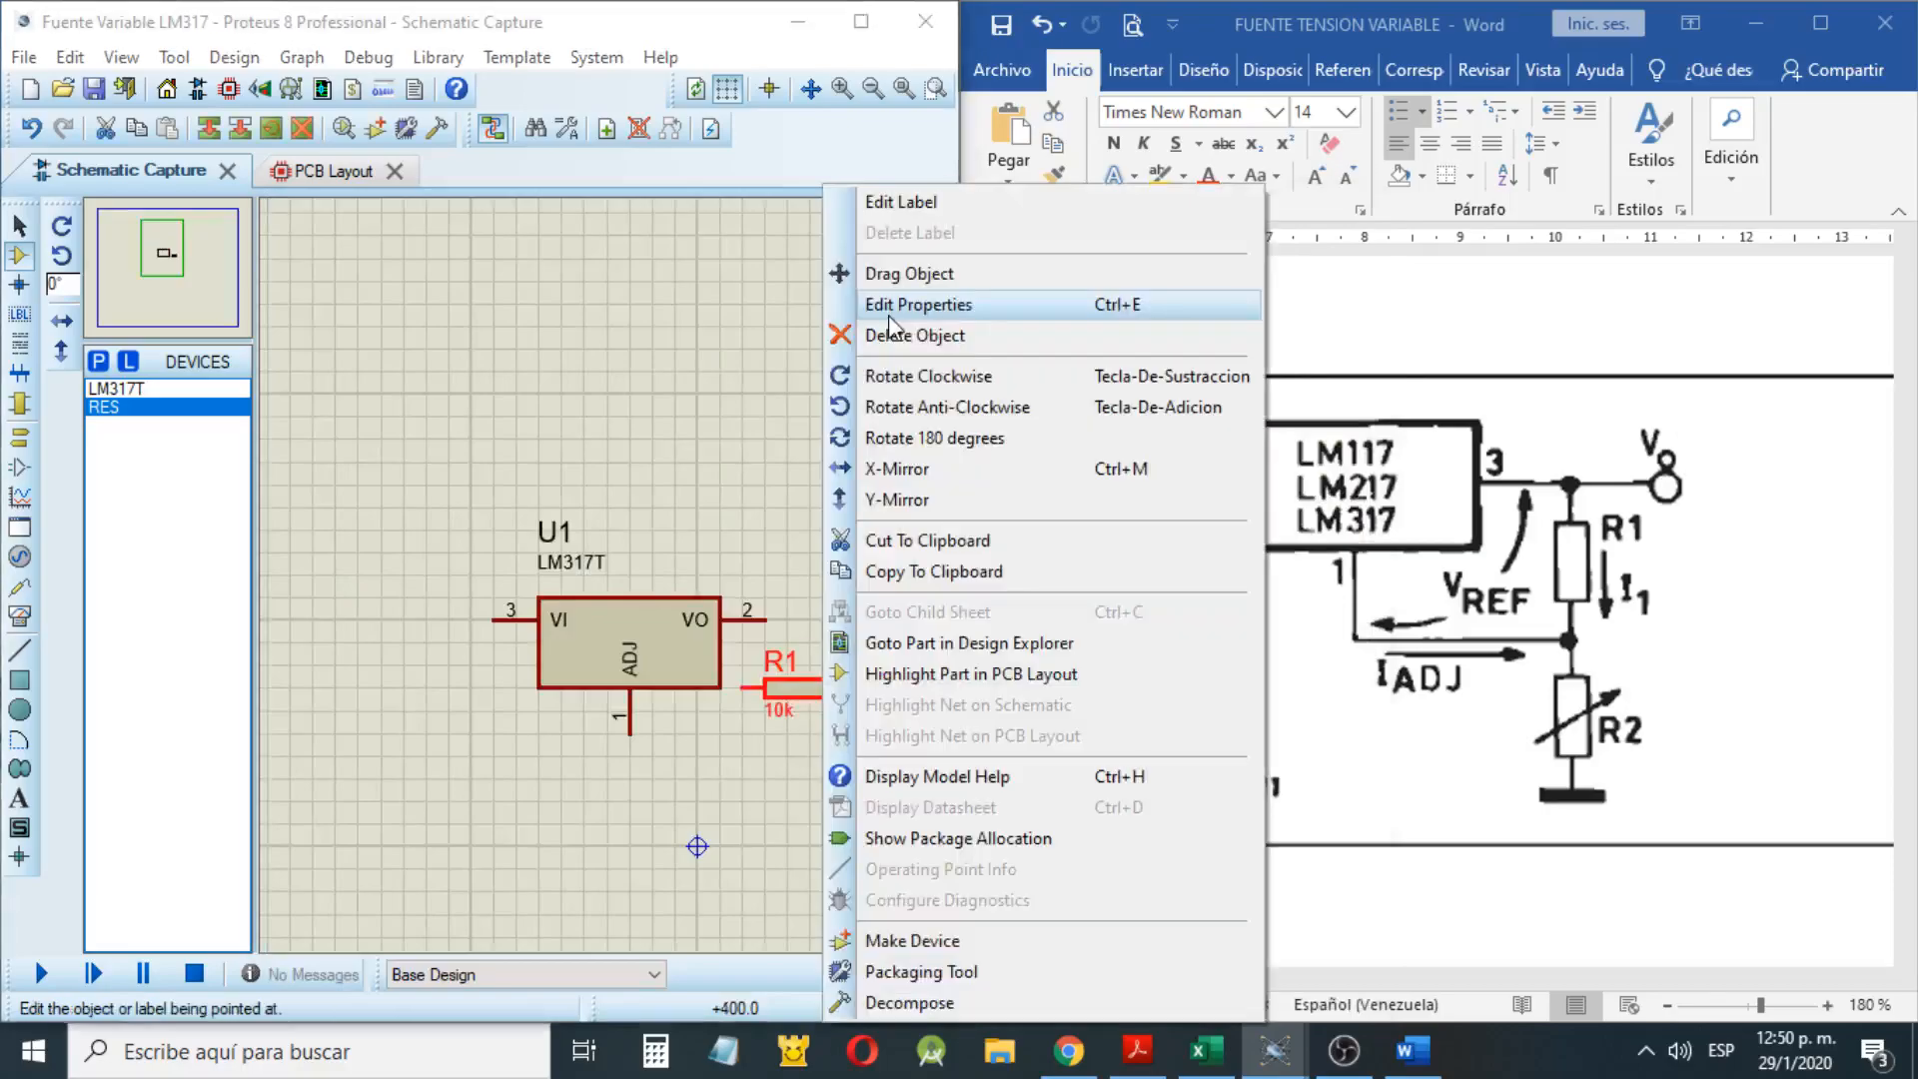
left_click(927, 375)
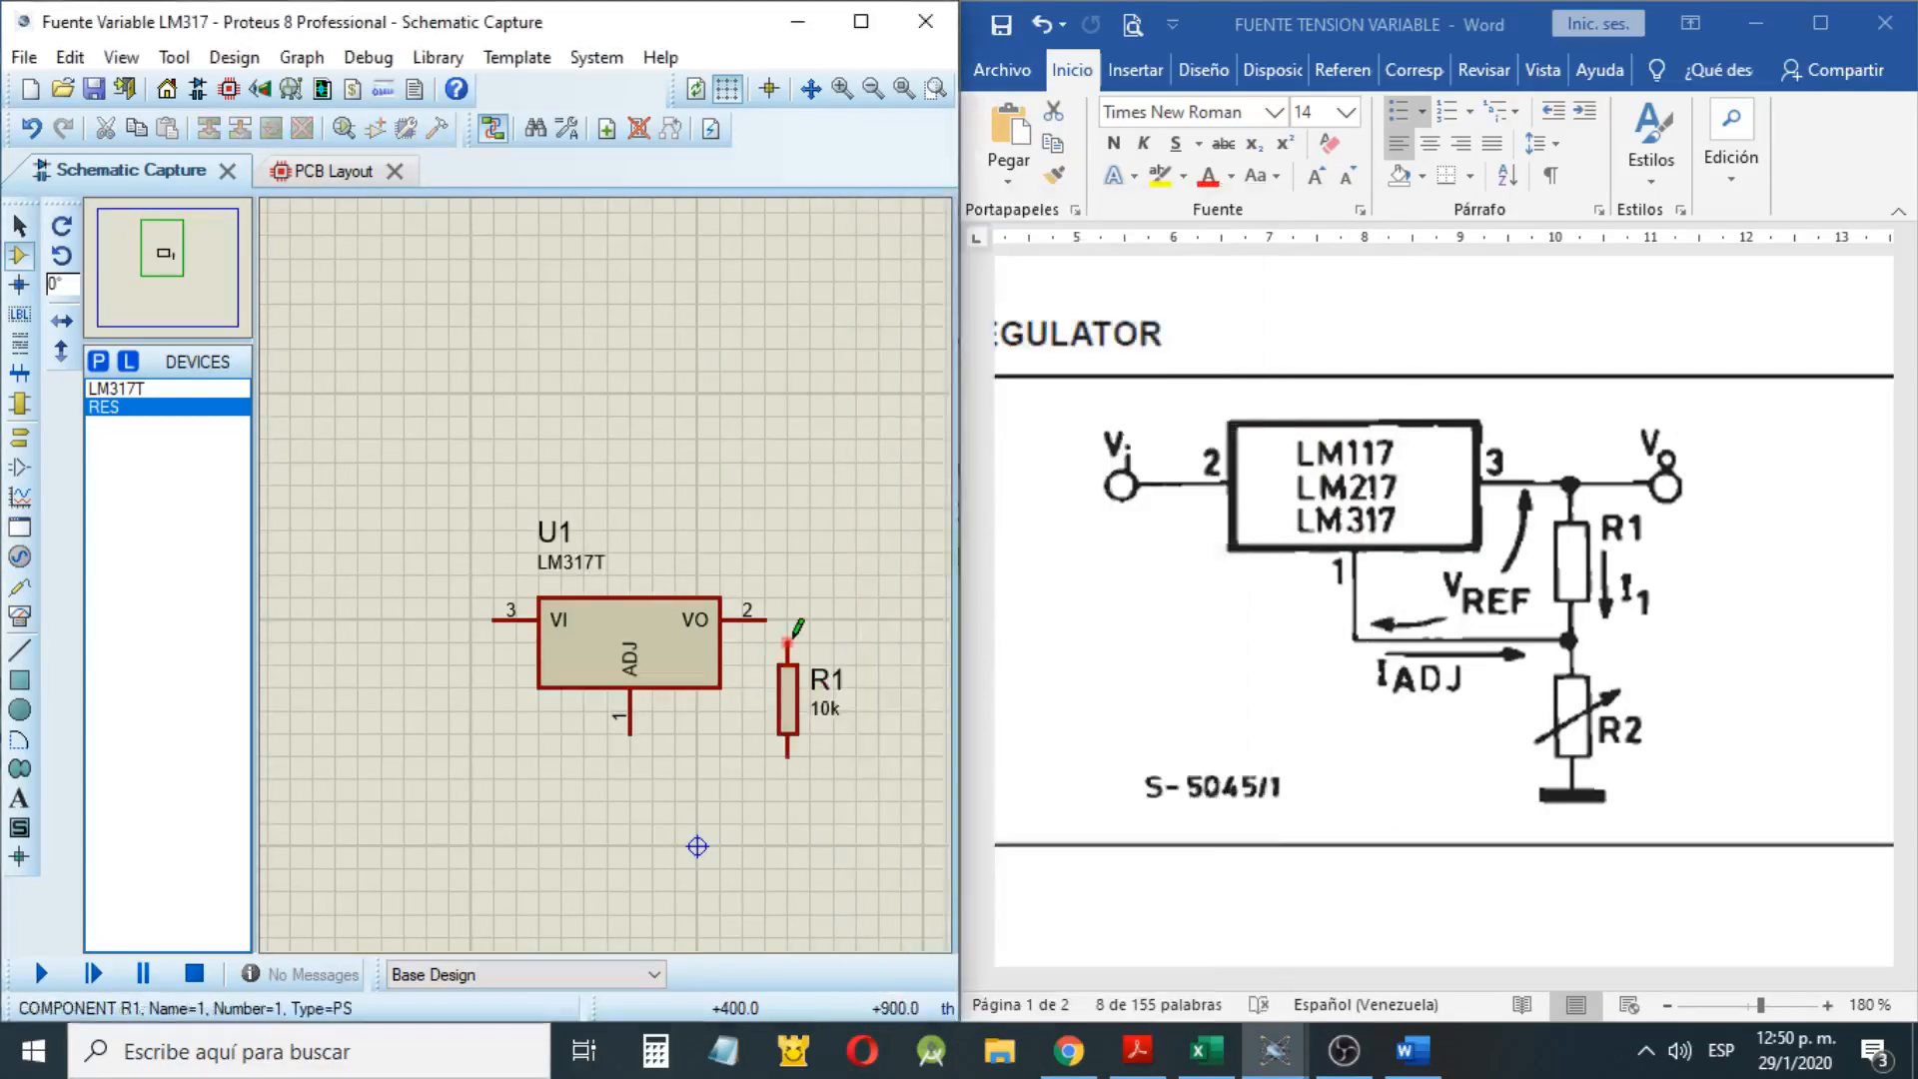
Wire resistor R1 between the regulator's VO and ADJ pins
left_click(791, 641)
left_click(788, 755)
left_click(629, 733)
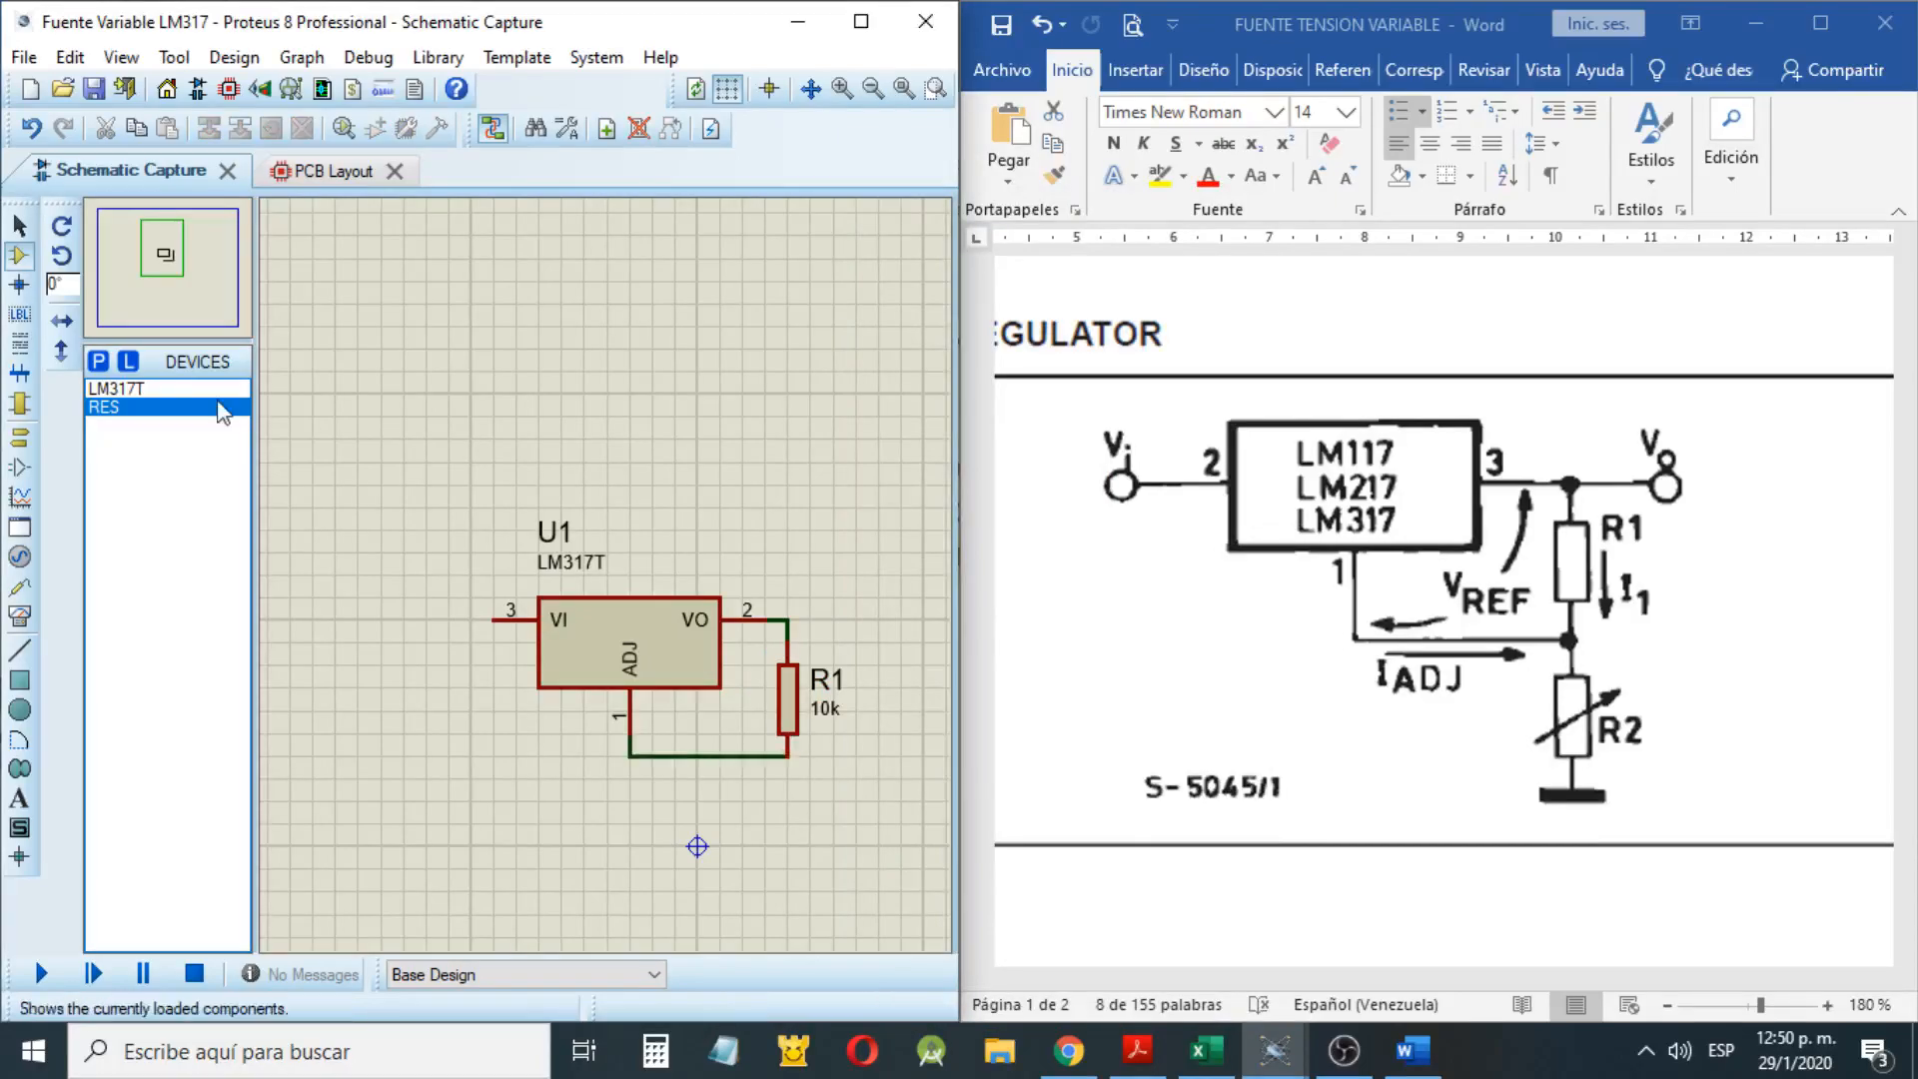
Find the POT-HG potentiometer in the library, add it to the devices and place it below R1
double_click(222, 411)
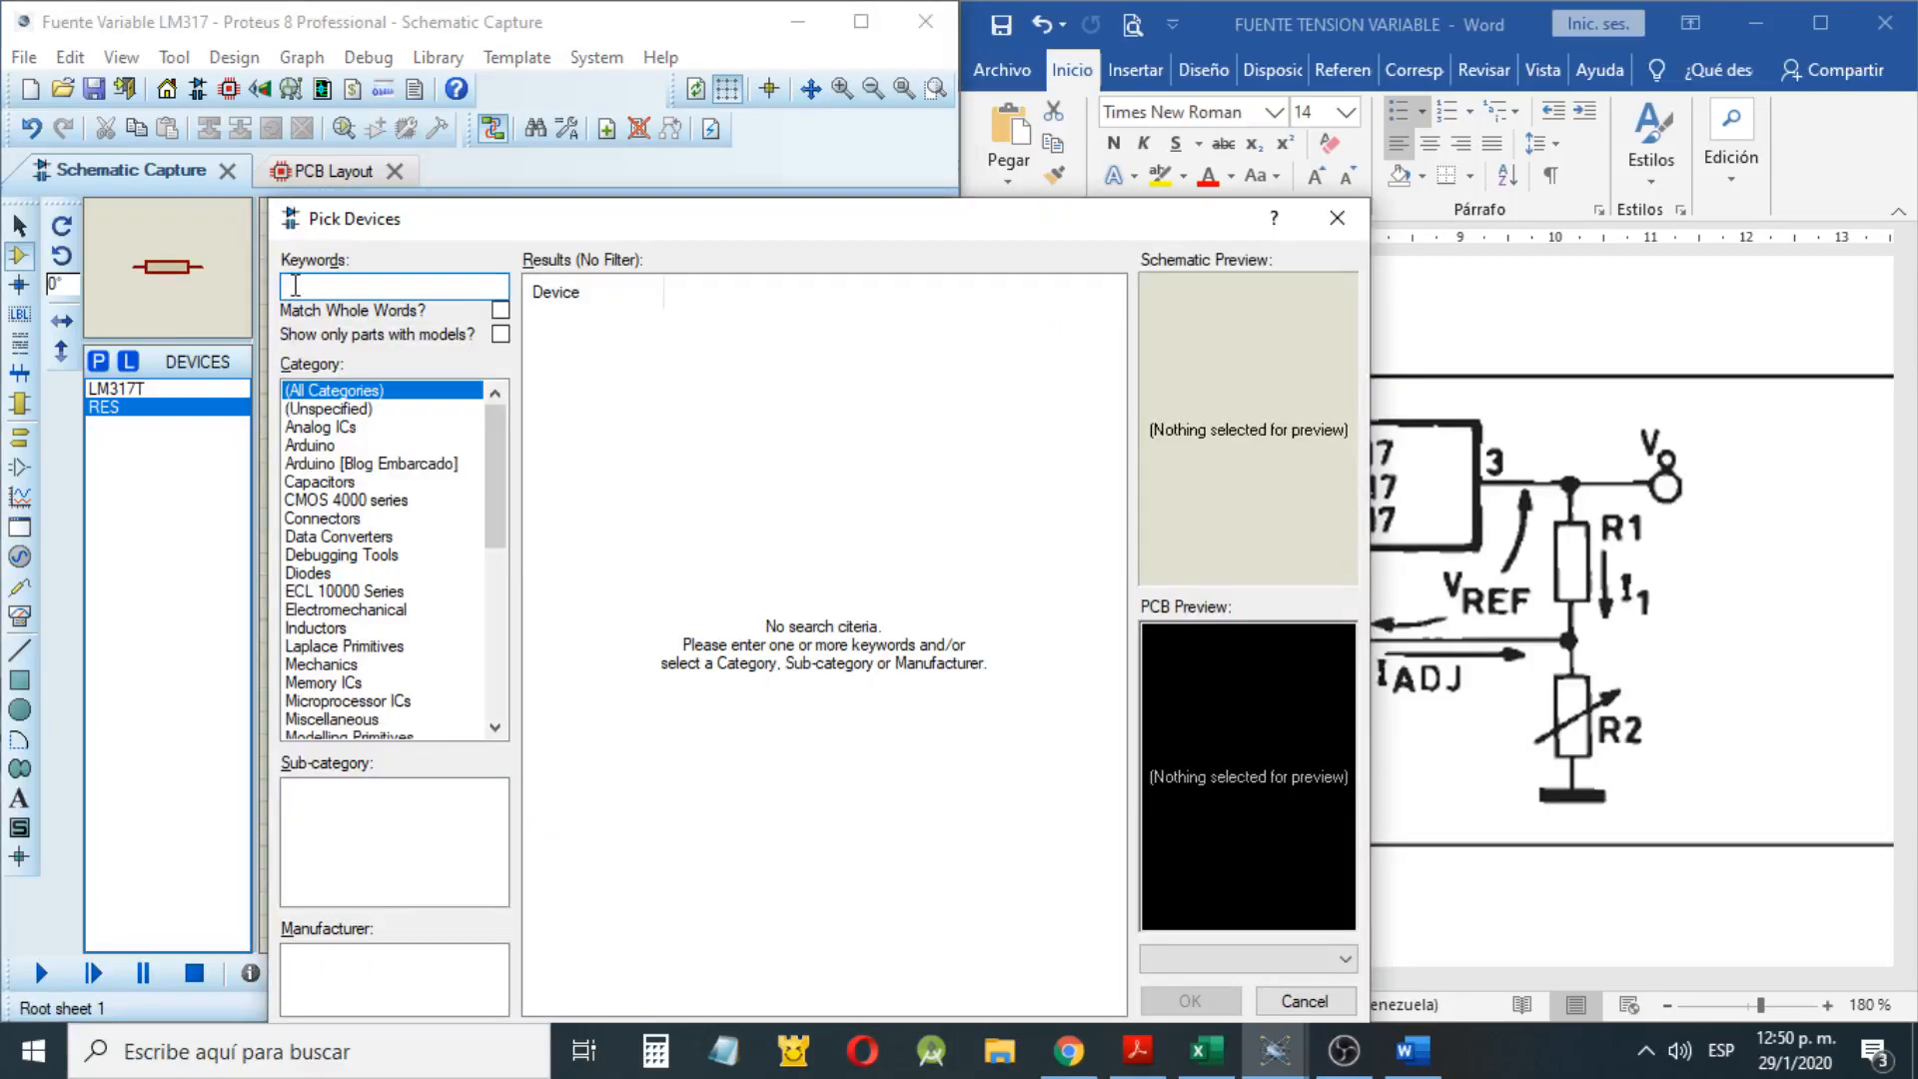
type("POTEN")
key("BackSpace")
key("BackSpace")
type("-H")
left_click(625, 321)
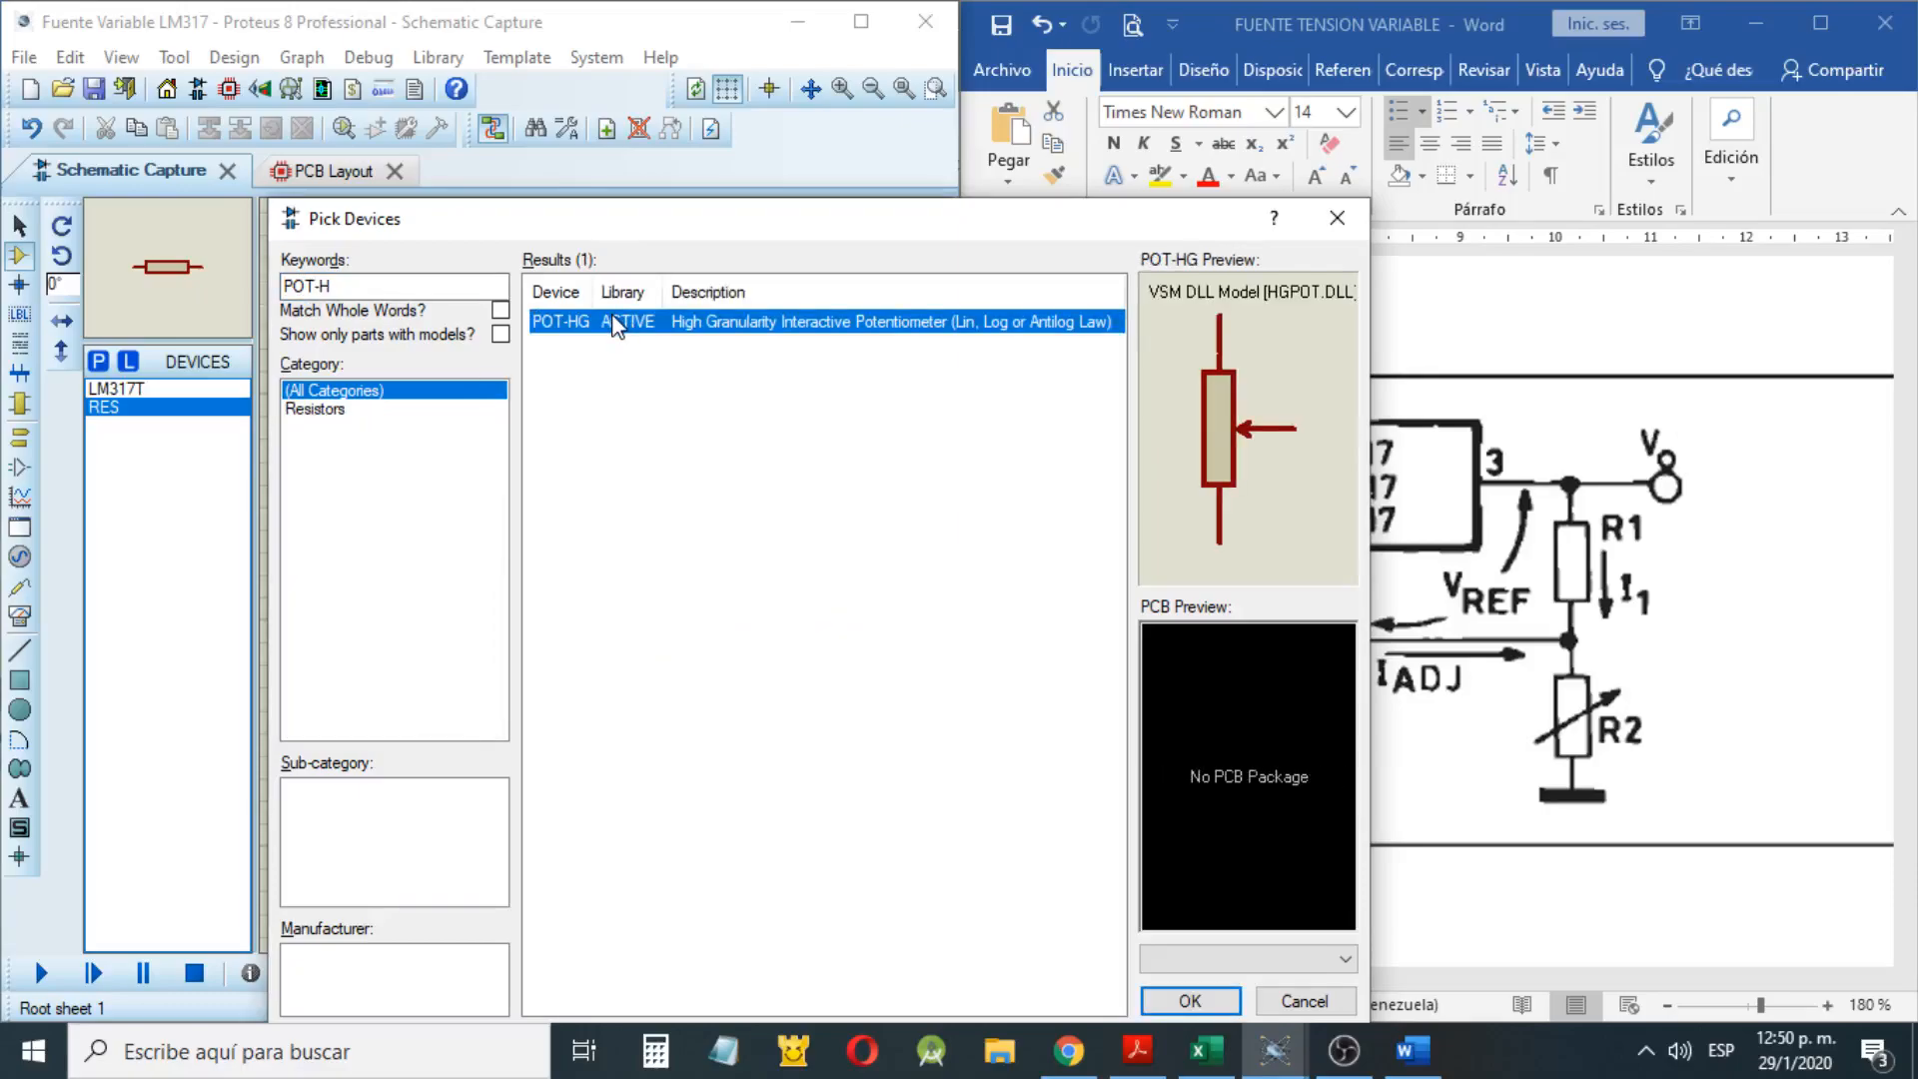
double_click(617, 321)
left_click(1170, 992)
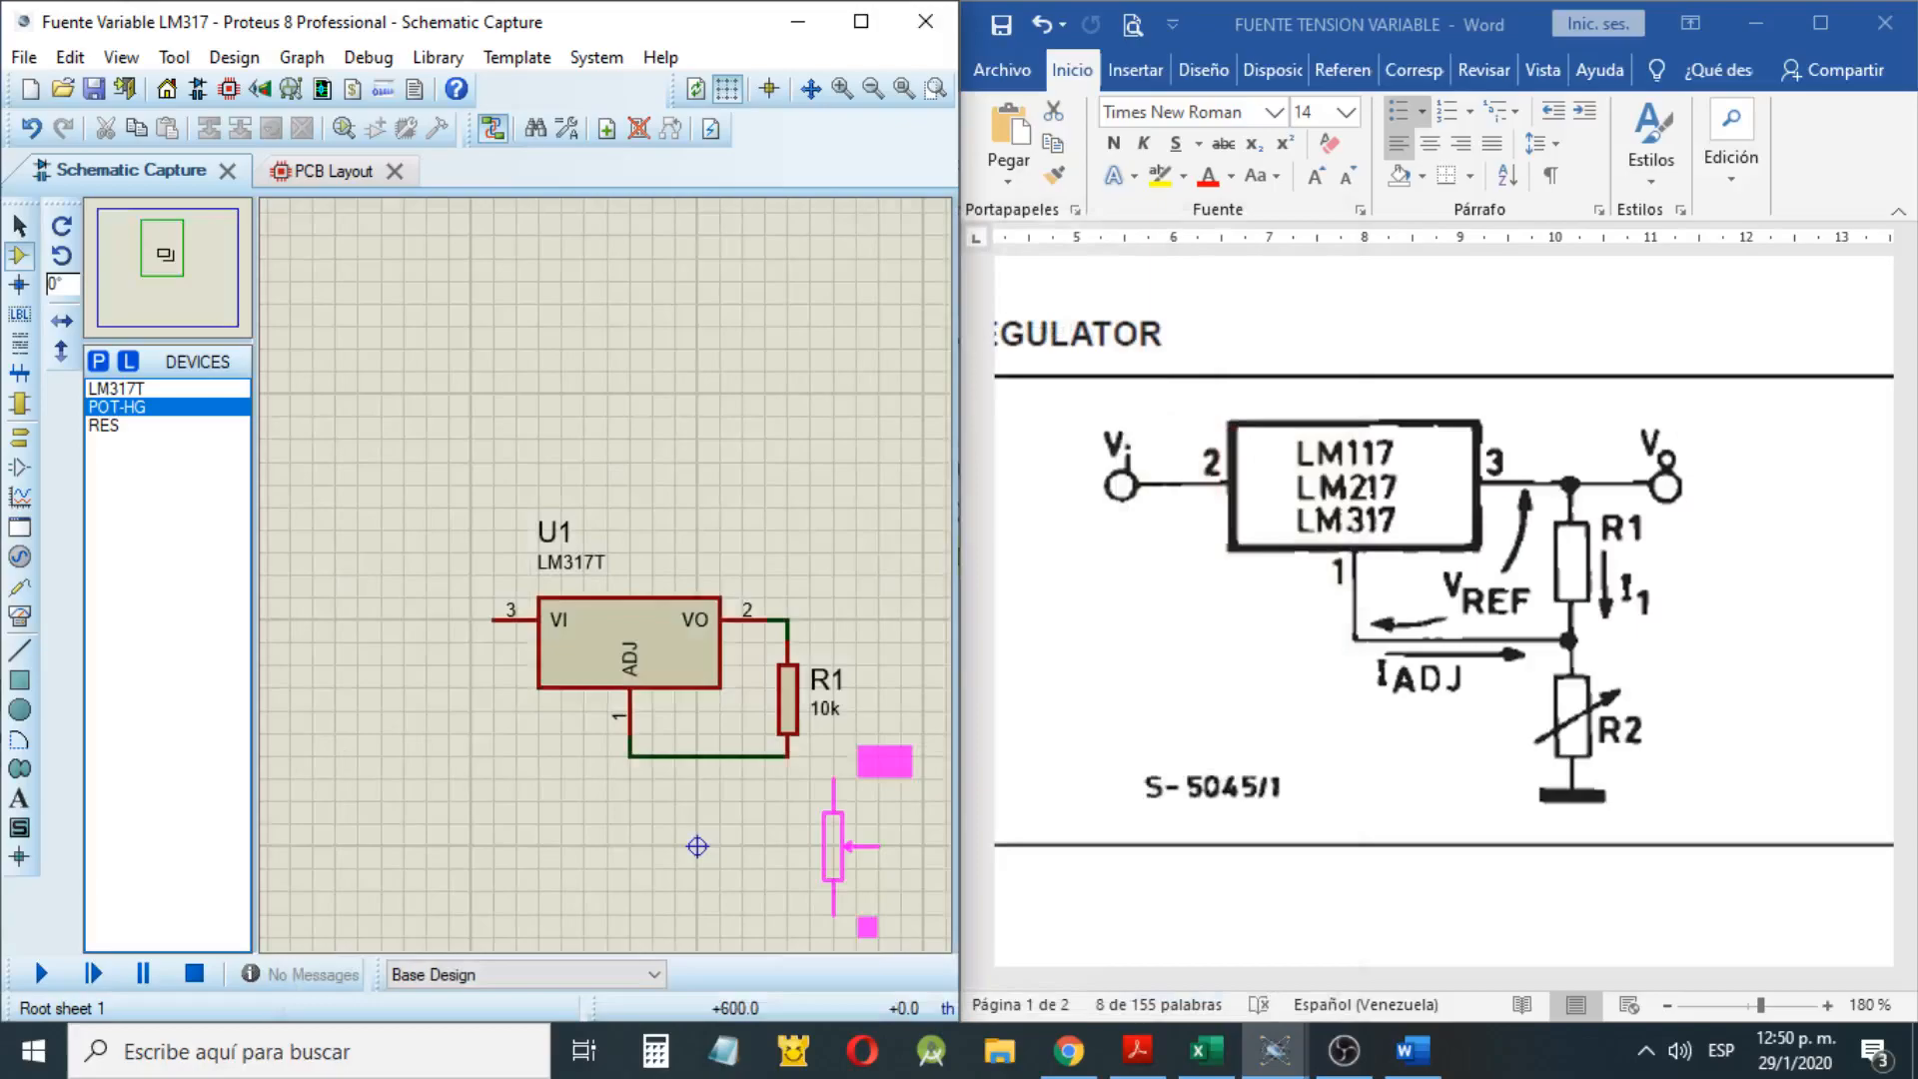
left_click(765, 846)
Wire the potentiometer's upper end to the R1–ADJ junction and its wiper to its lower end
scroll(698, 683, "down", 2)
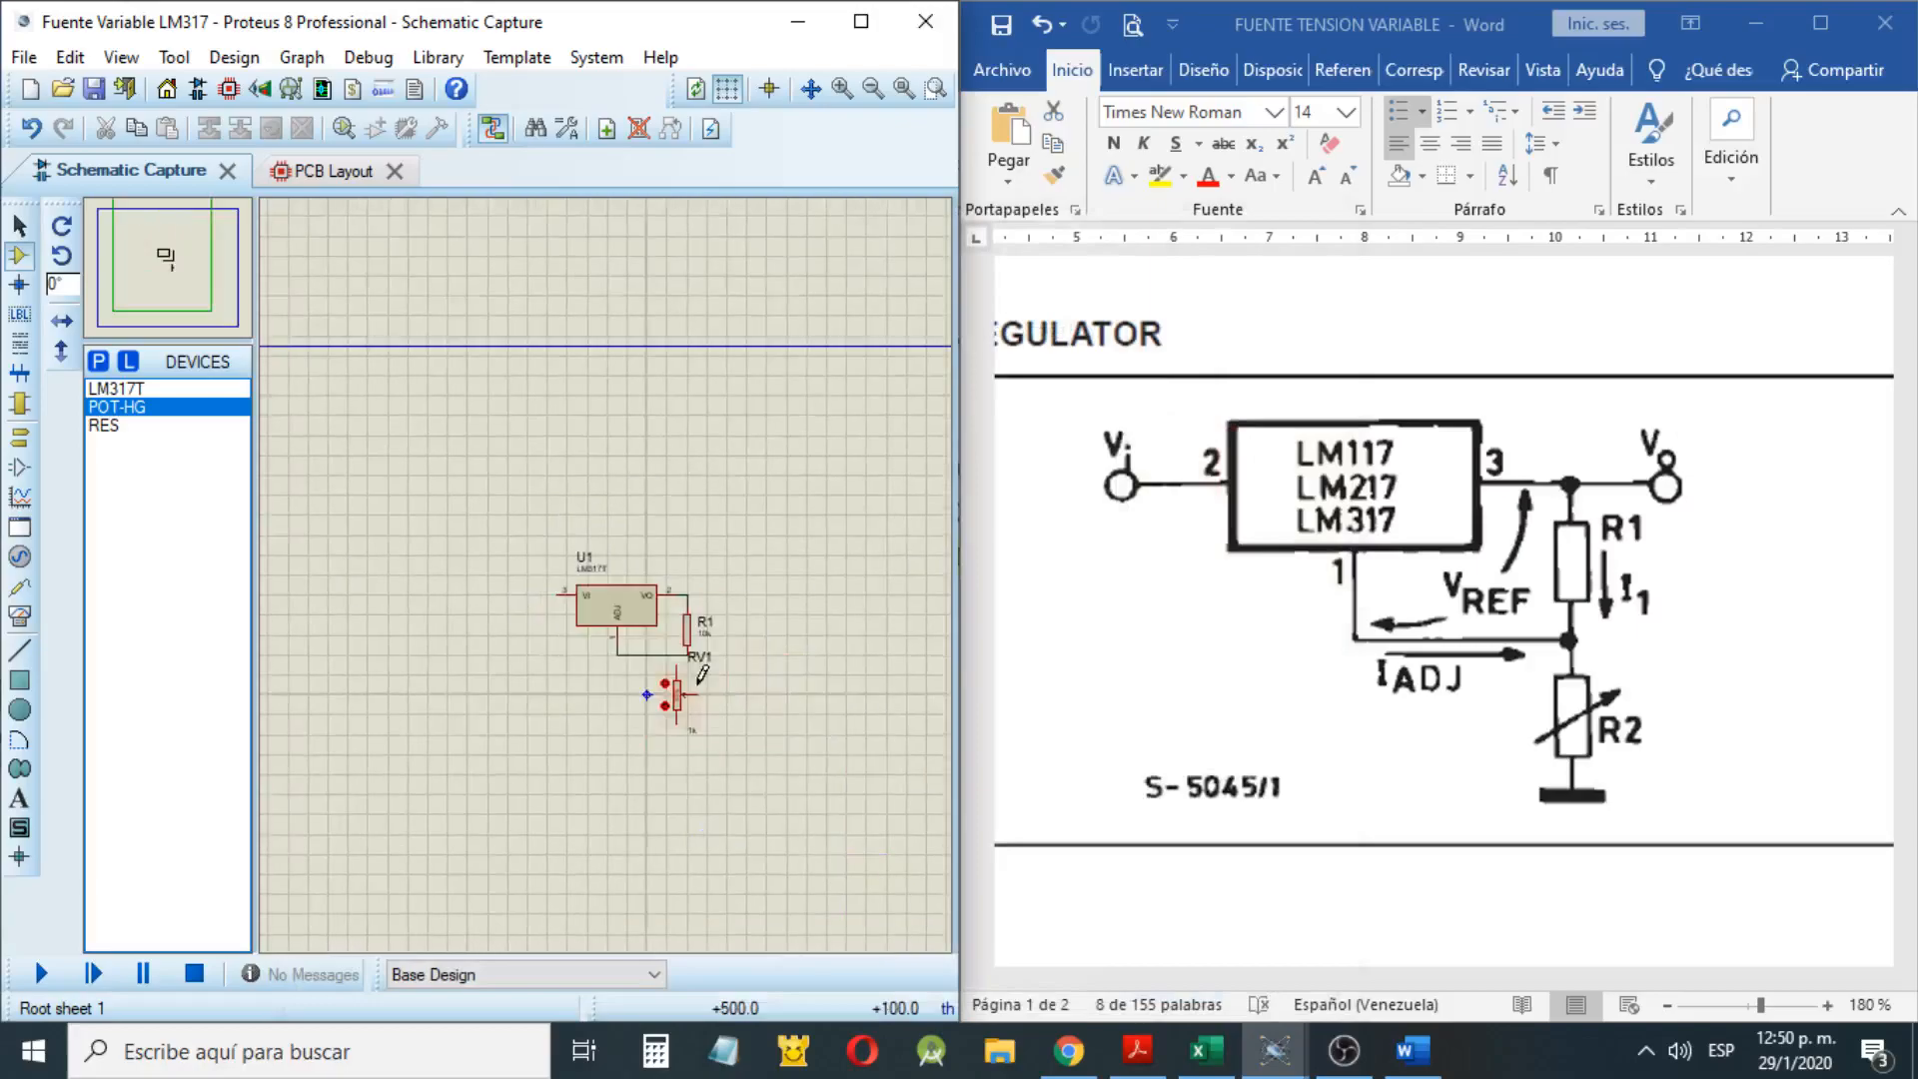
scroll(702, 675, "up", 2)
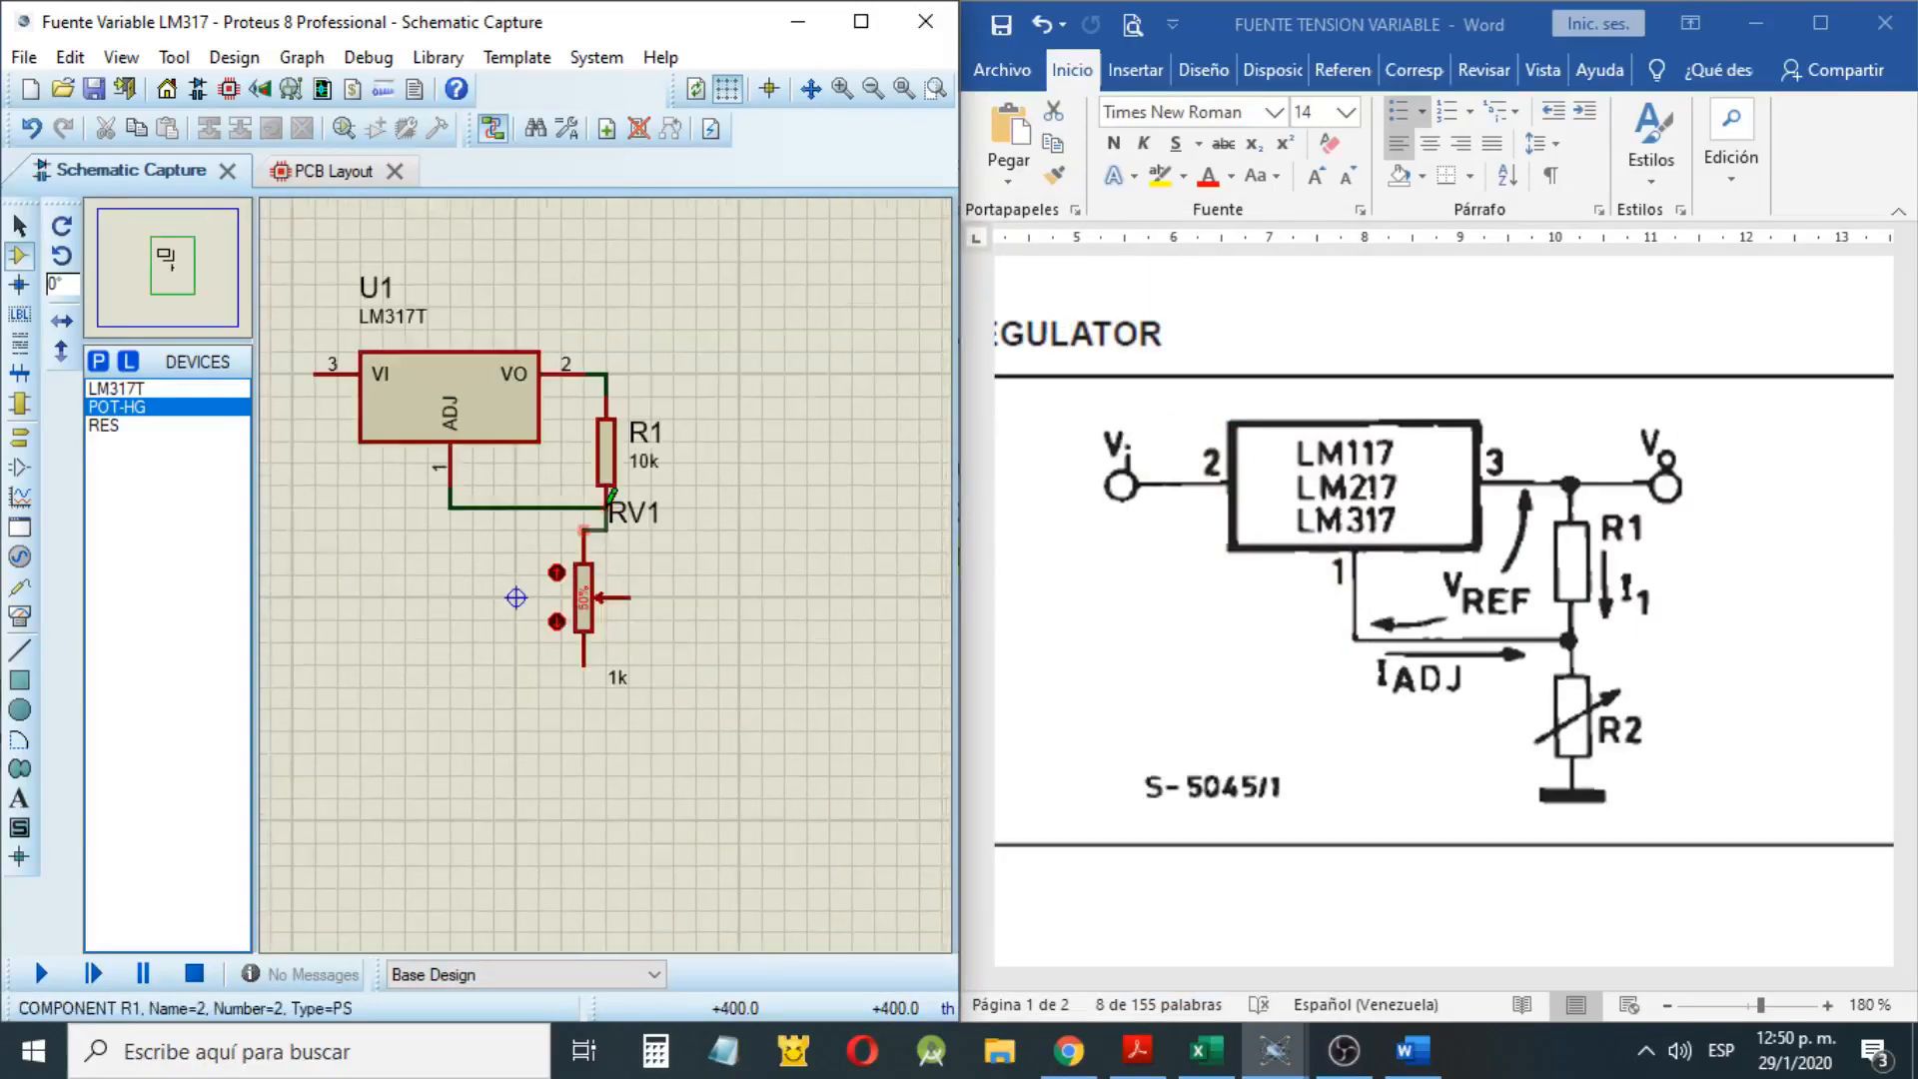
left_click(607, 506)
left_click(583, 666)
left_click(630, 598)
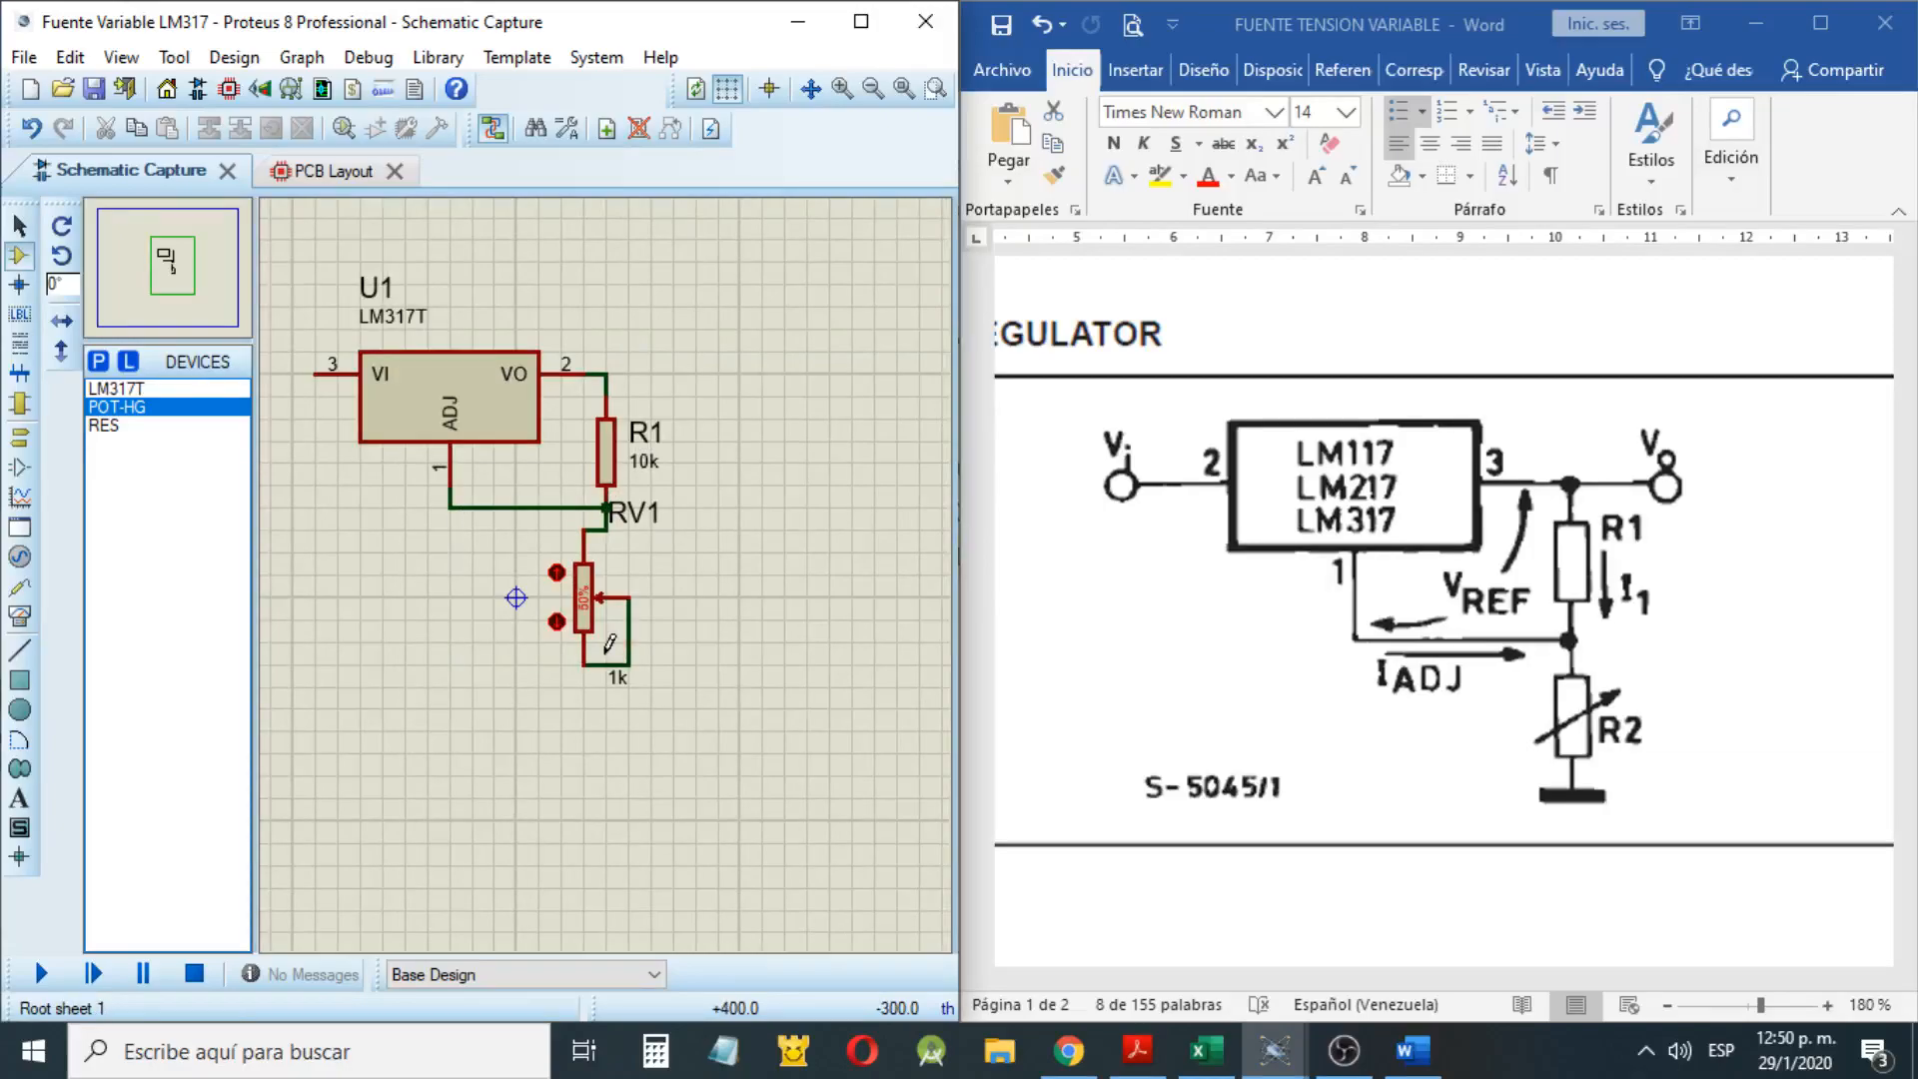
Move the potentiometer together with its wiper wiring into line directly below R1
scroll(628, 559, "down", 1)
left_click_drag(682, 709, 515, 540)
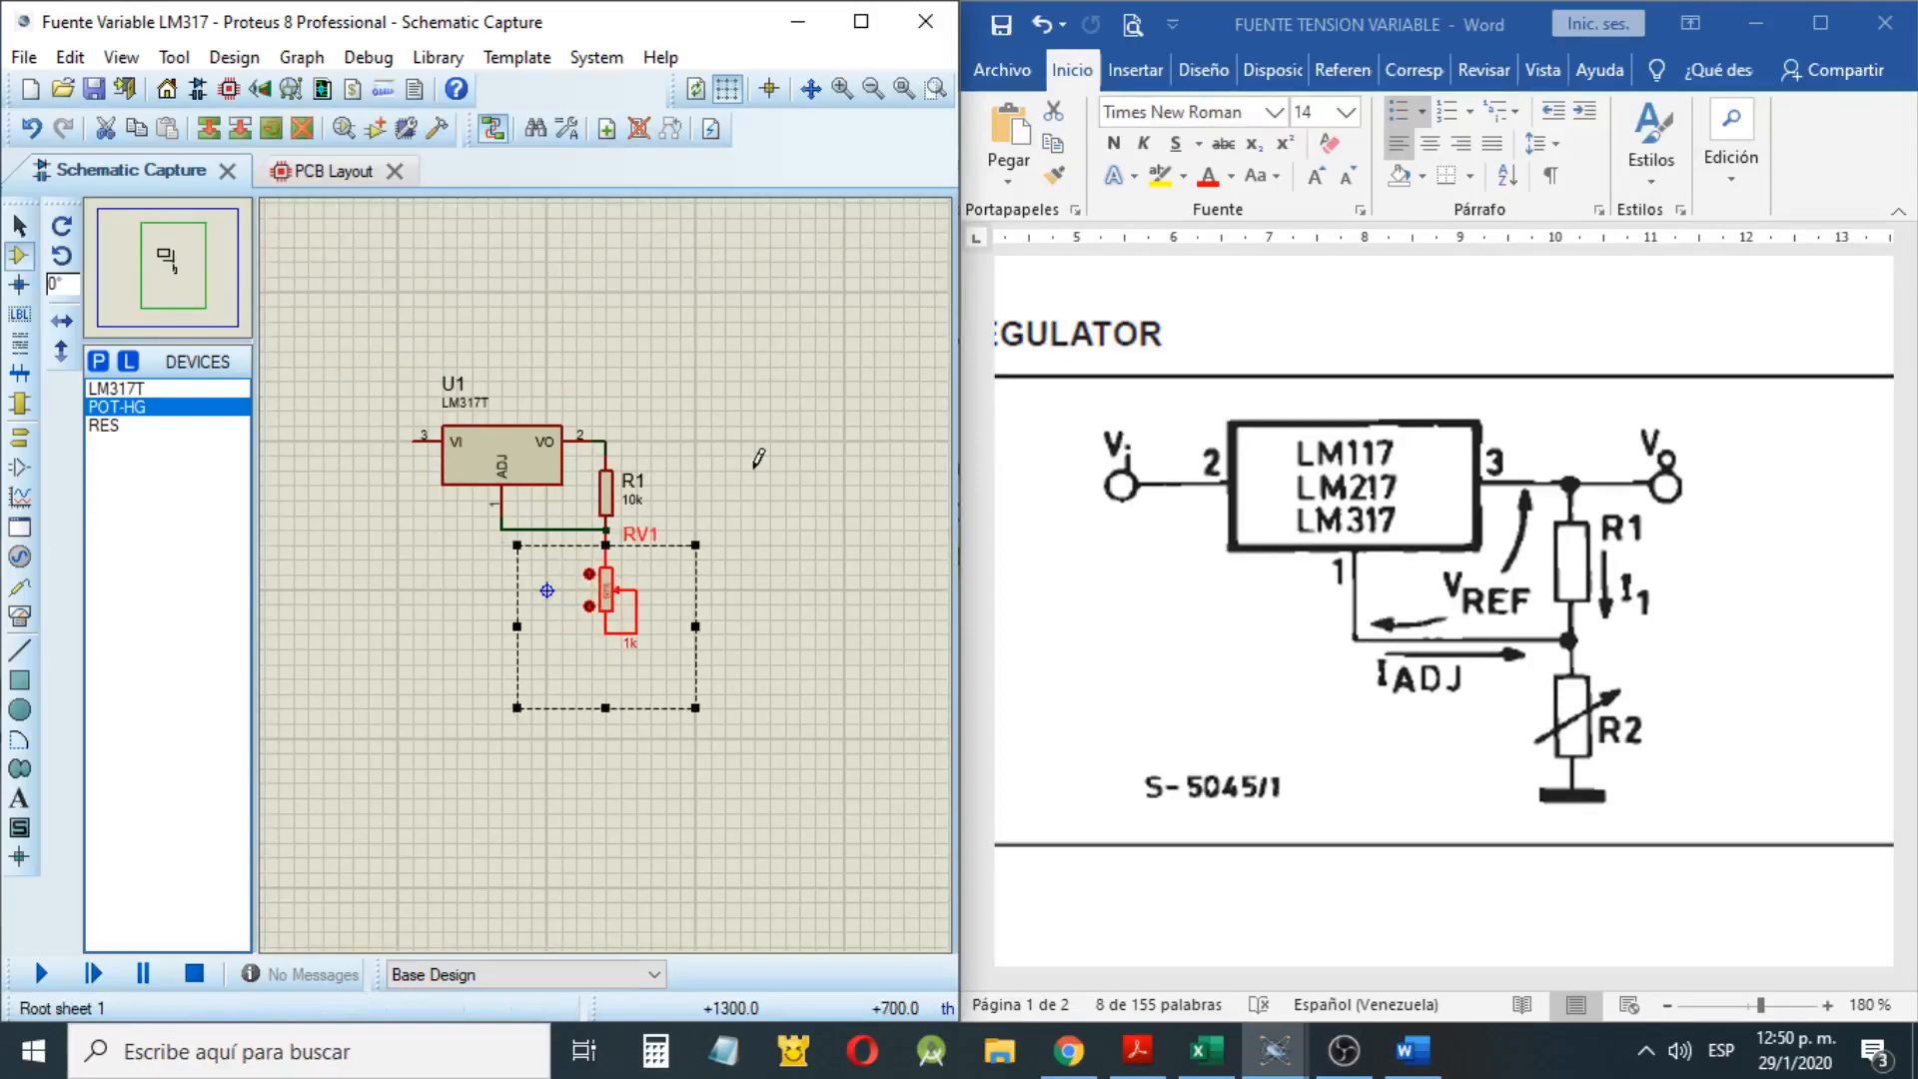
left_click(758, 459)
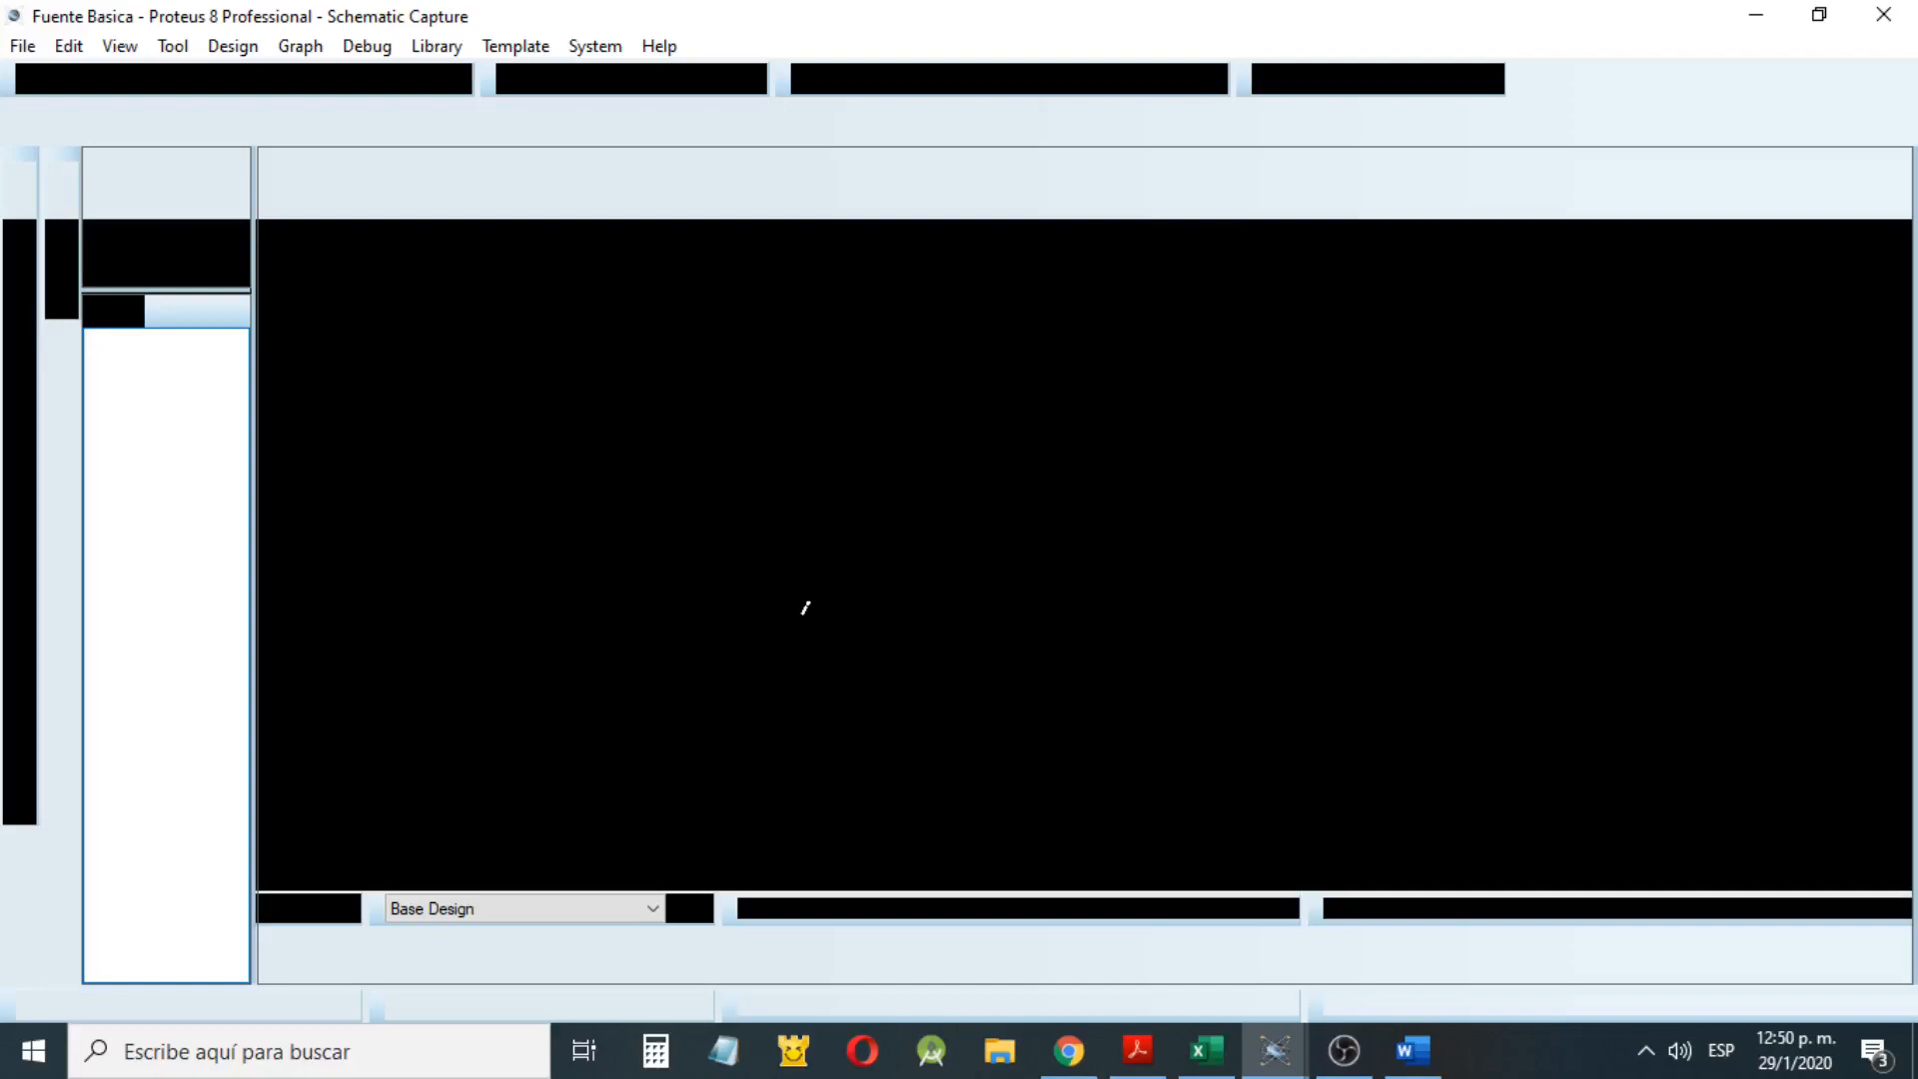
Copy the Fuente Basica rectifier circuit and paste it to the left of the LM317T regulator
right_click(705, 432)
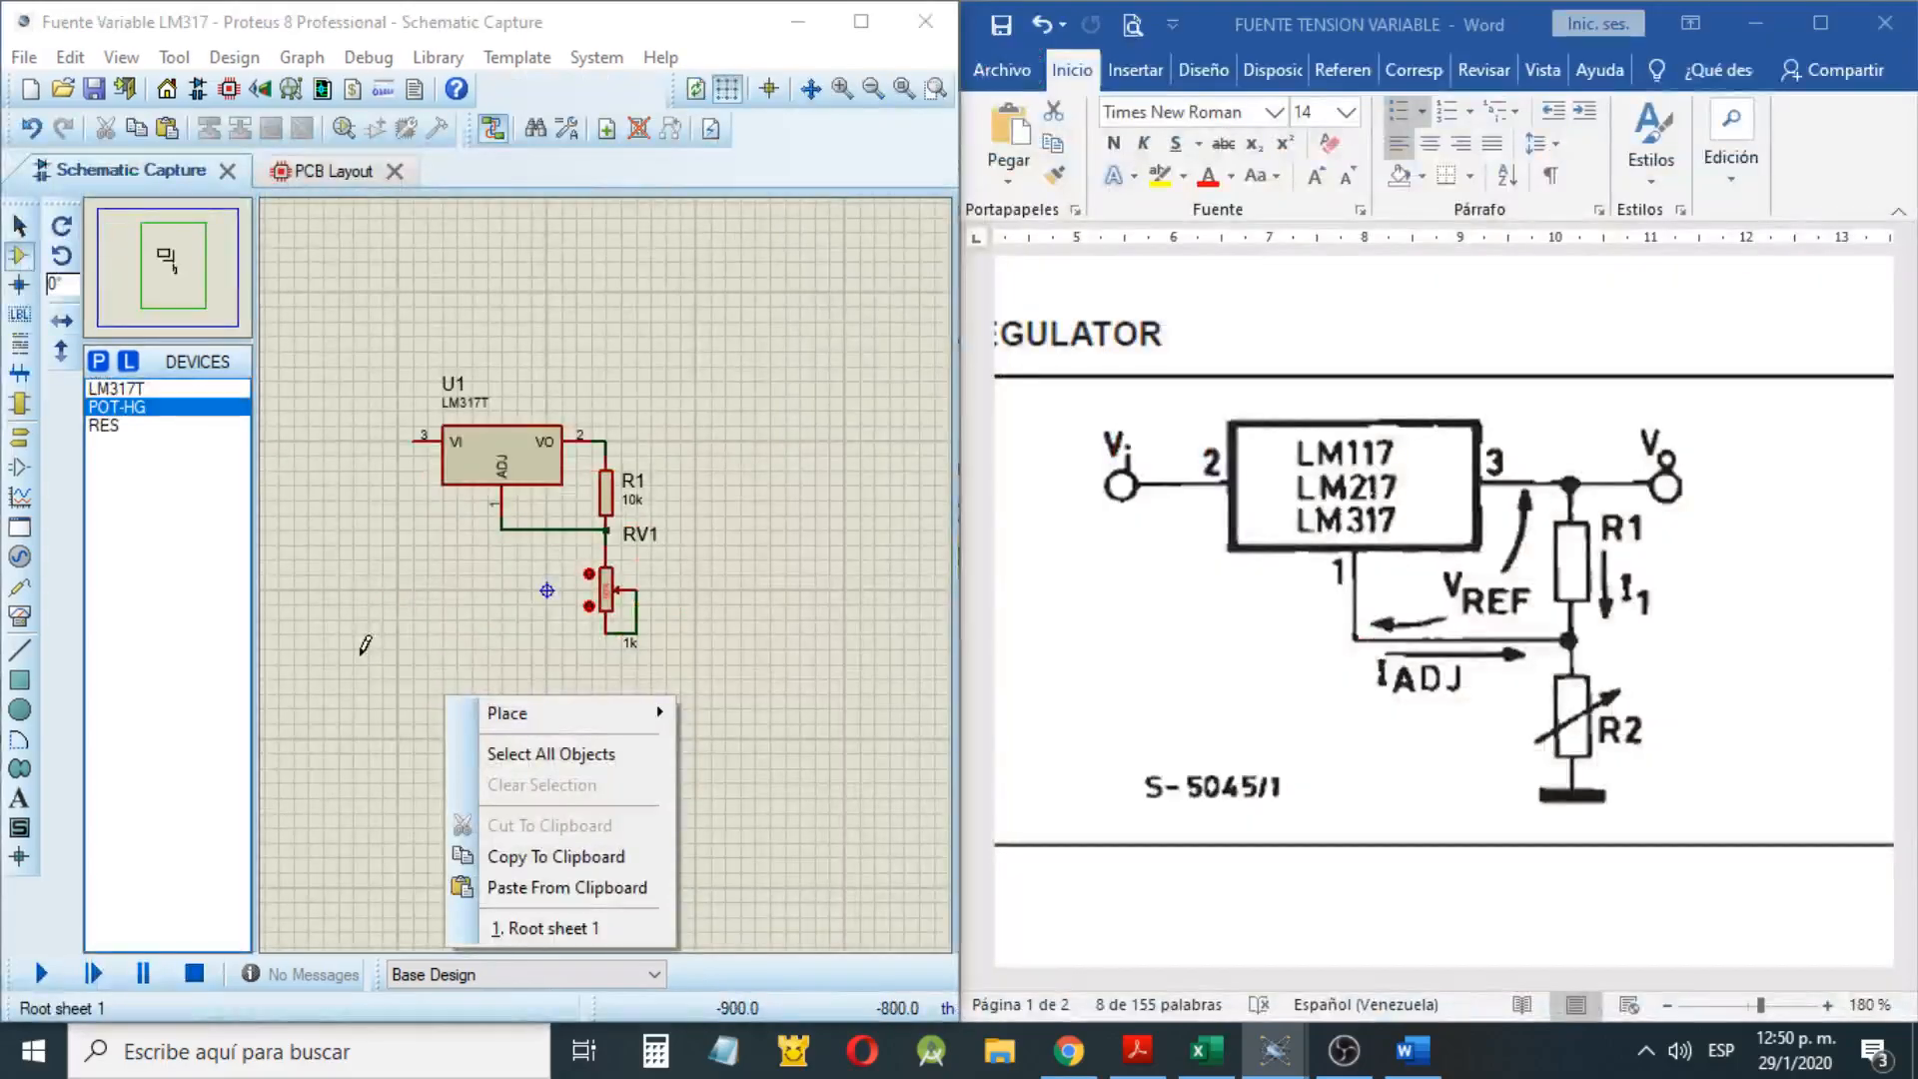
left_click(567, 887)
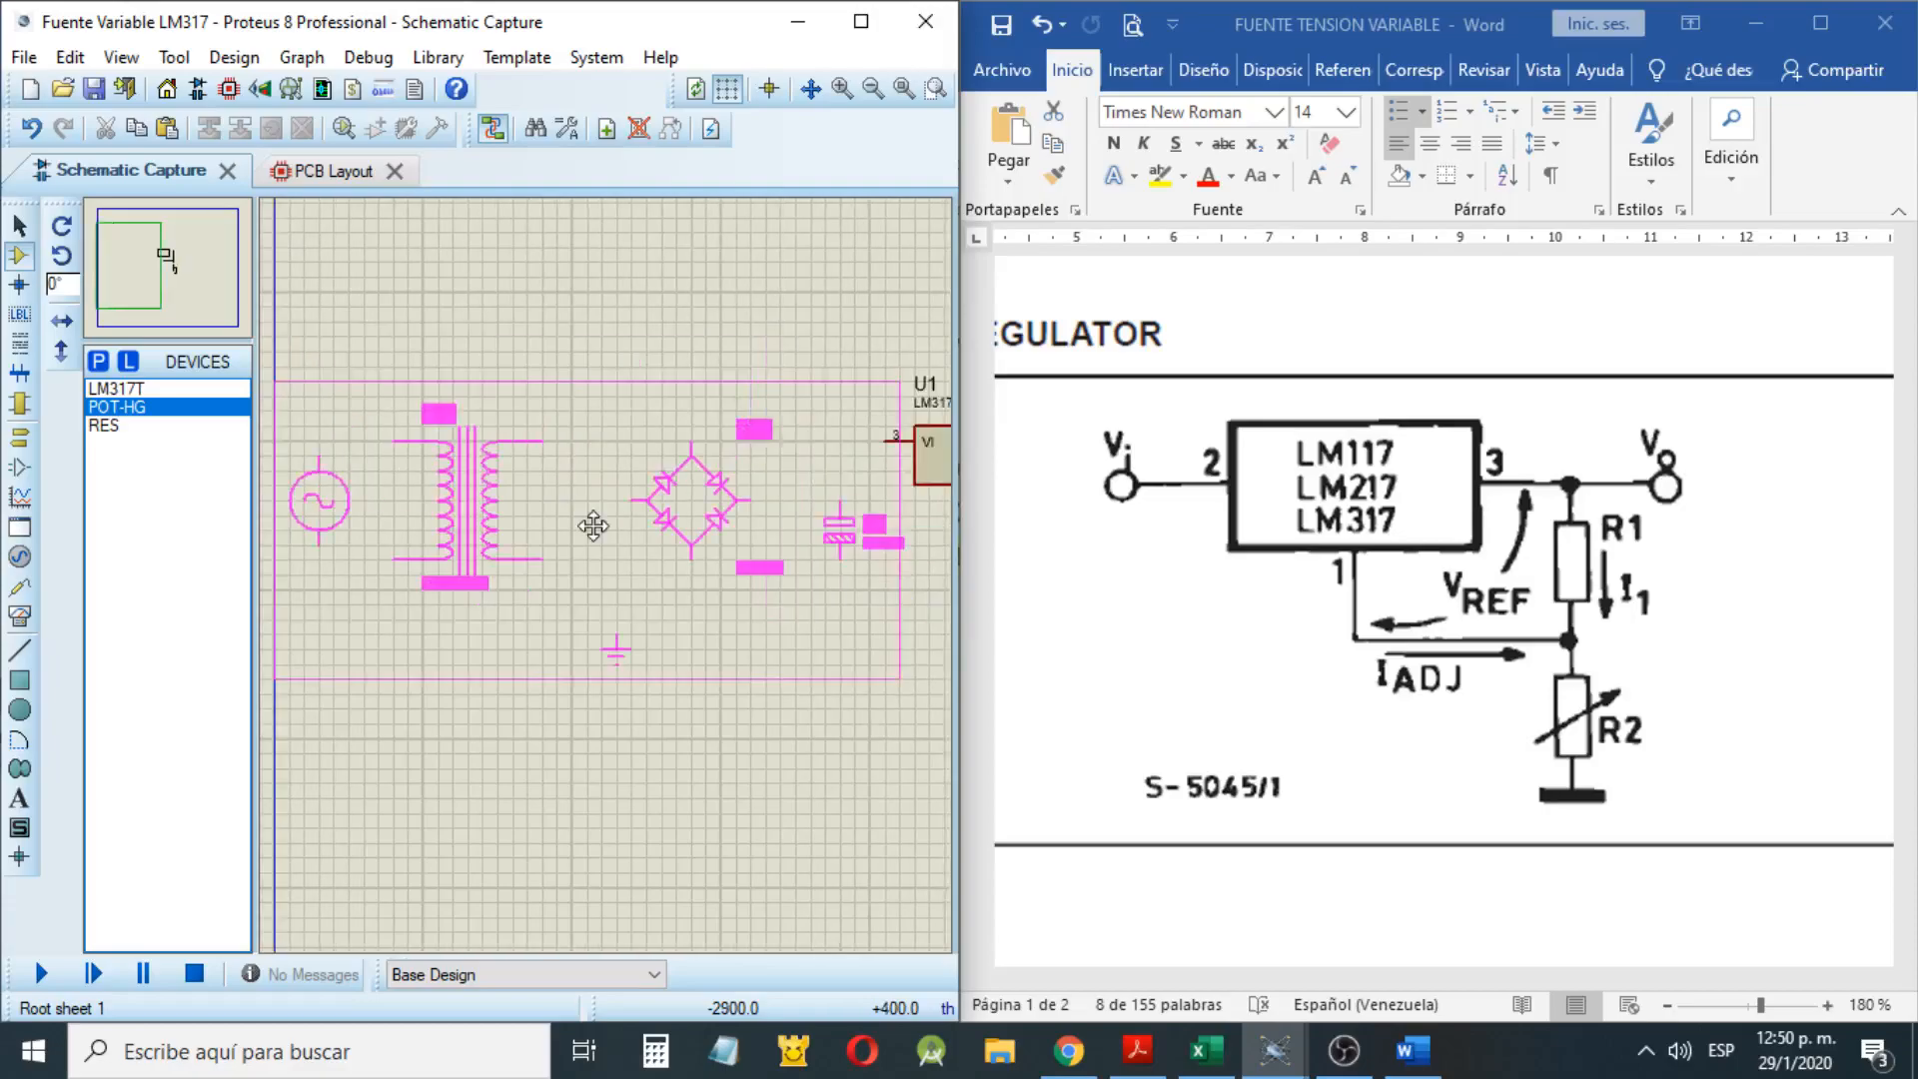
left_click(593, 525)
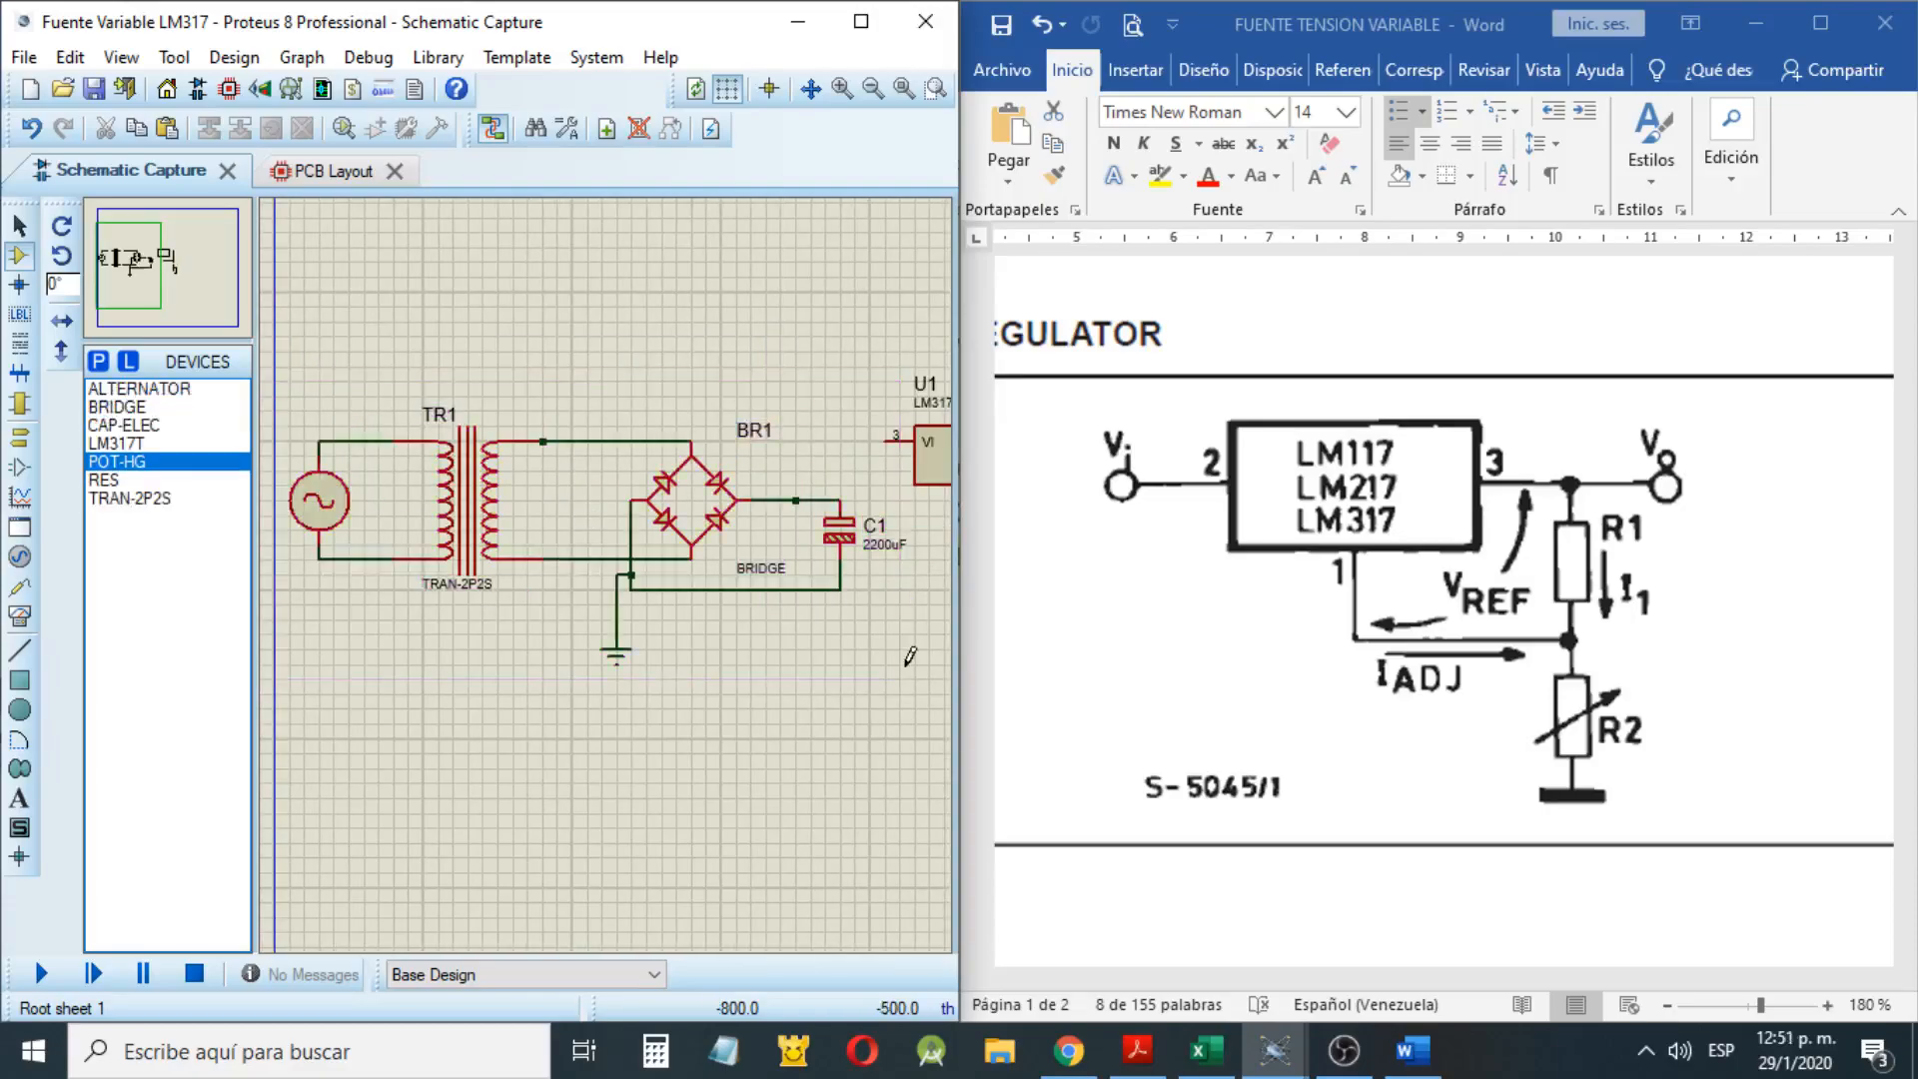
Wire C1's positive end to the regulator's VI pin and the ground rail to the potentiometer's lower end
left_click(839, 501)
left_click(887, 440)
scroll(916, 611, "down", 1)
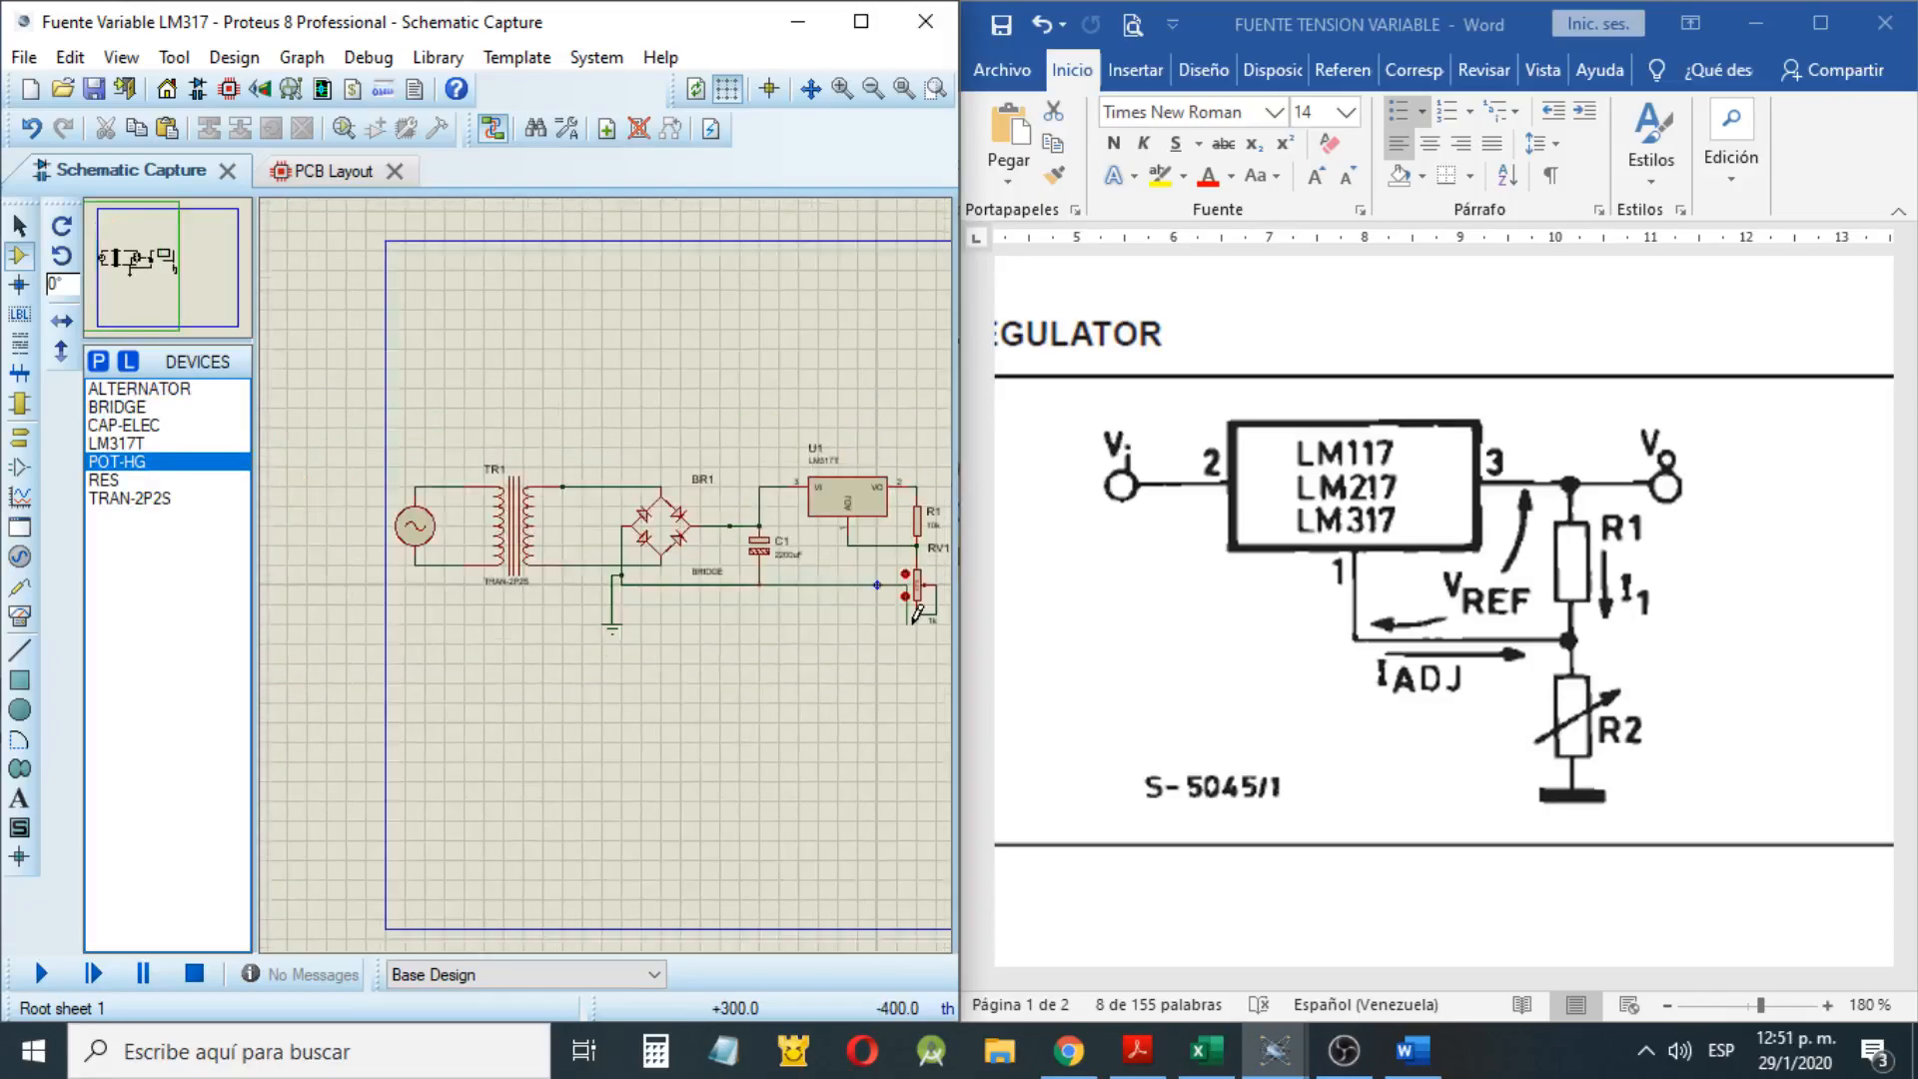
scroll(917, 611, "up", 2)
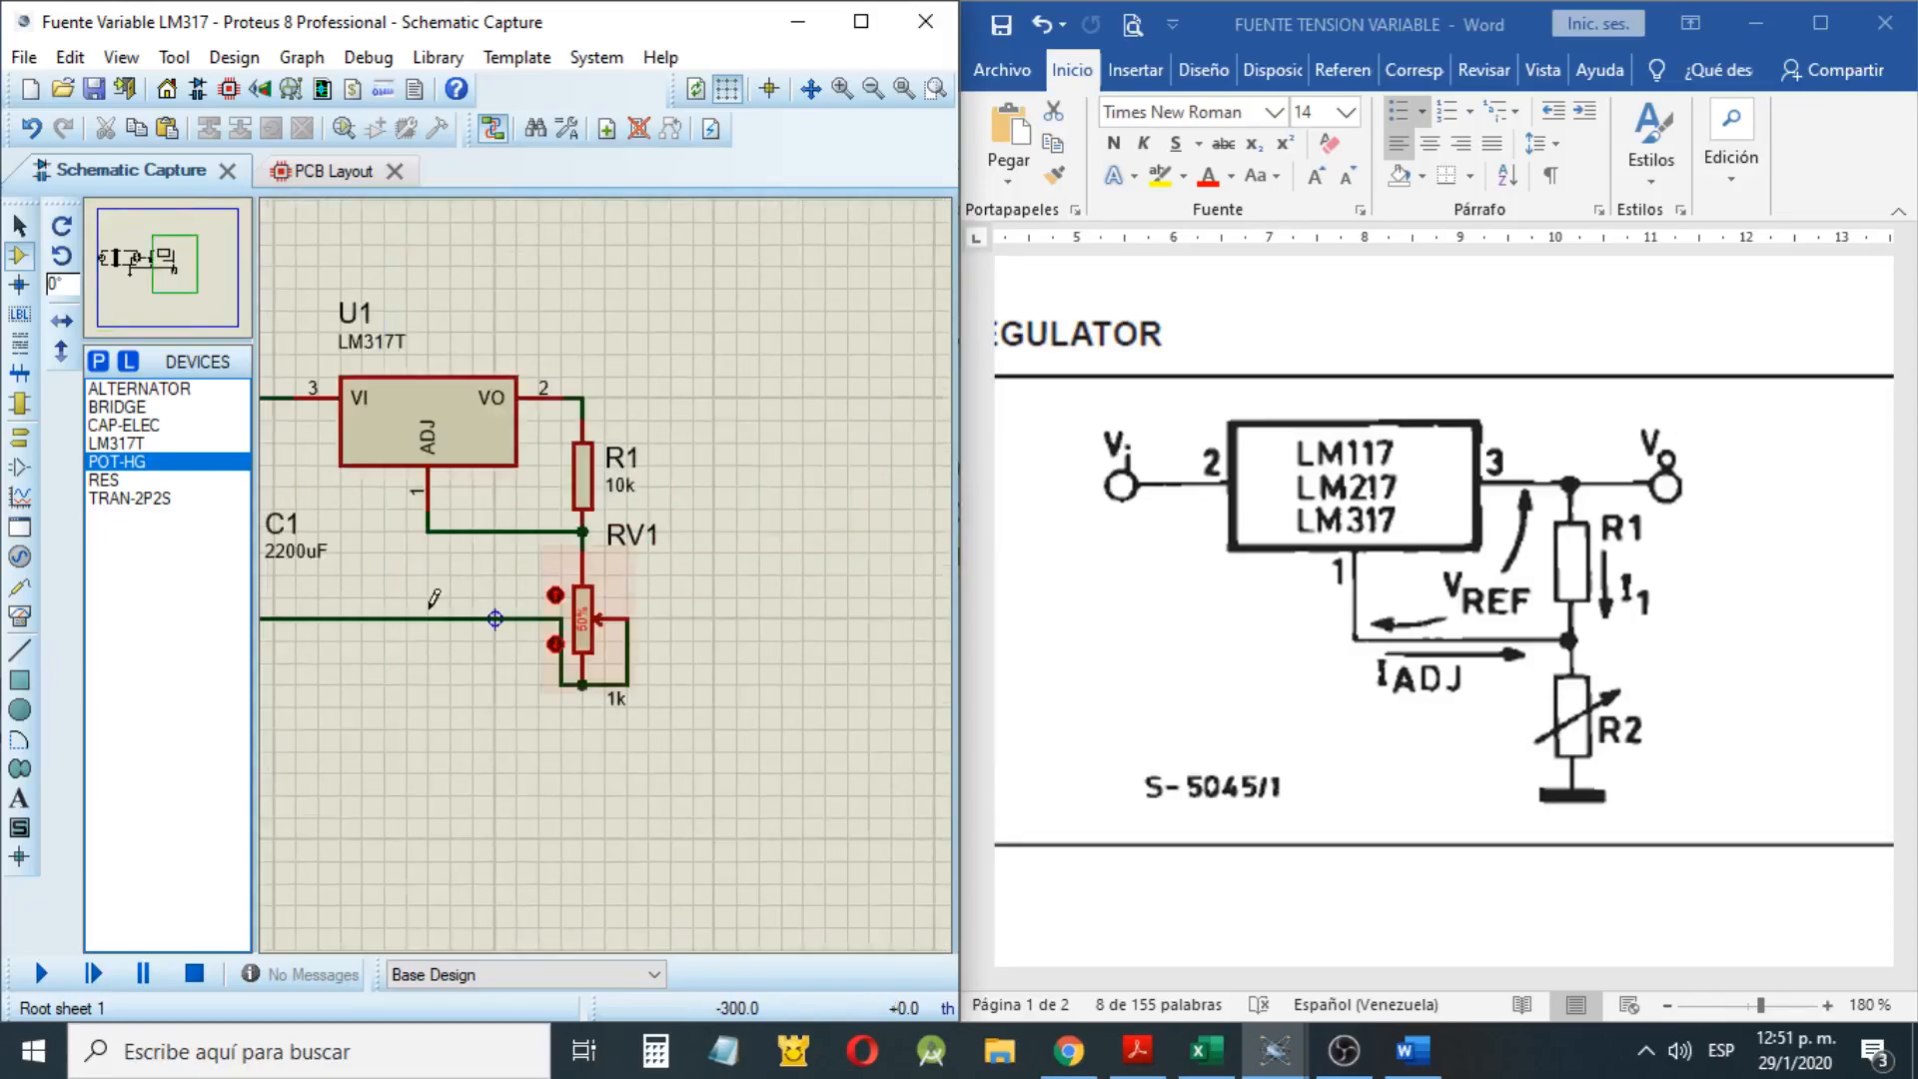
scroll(430, 607, "down", 2)
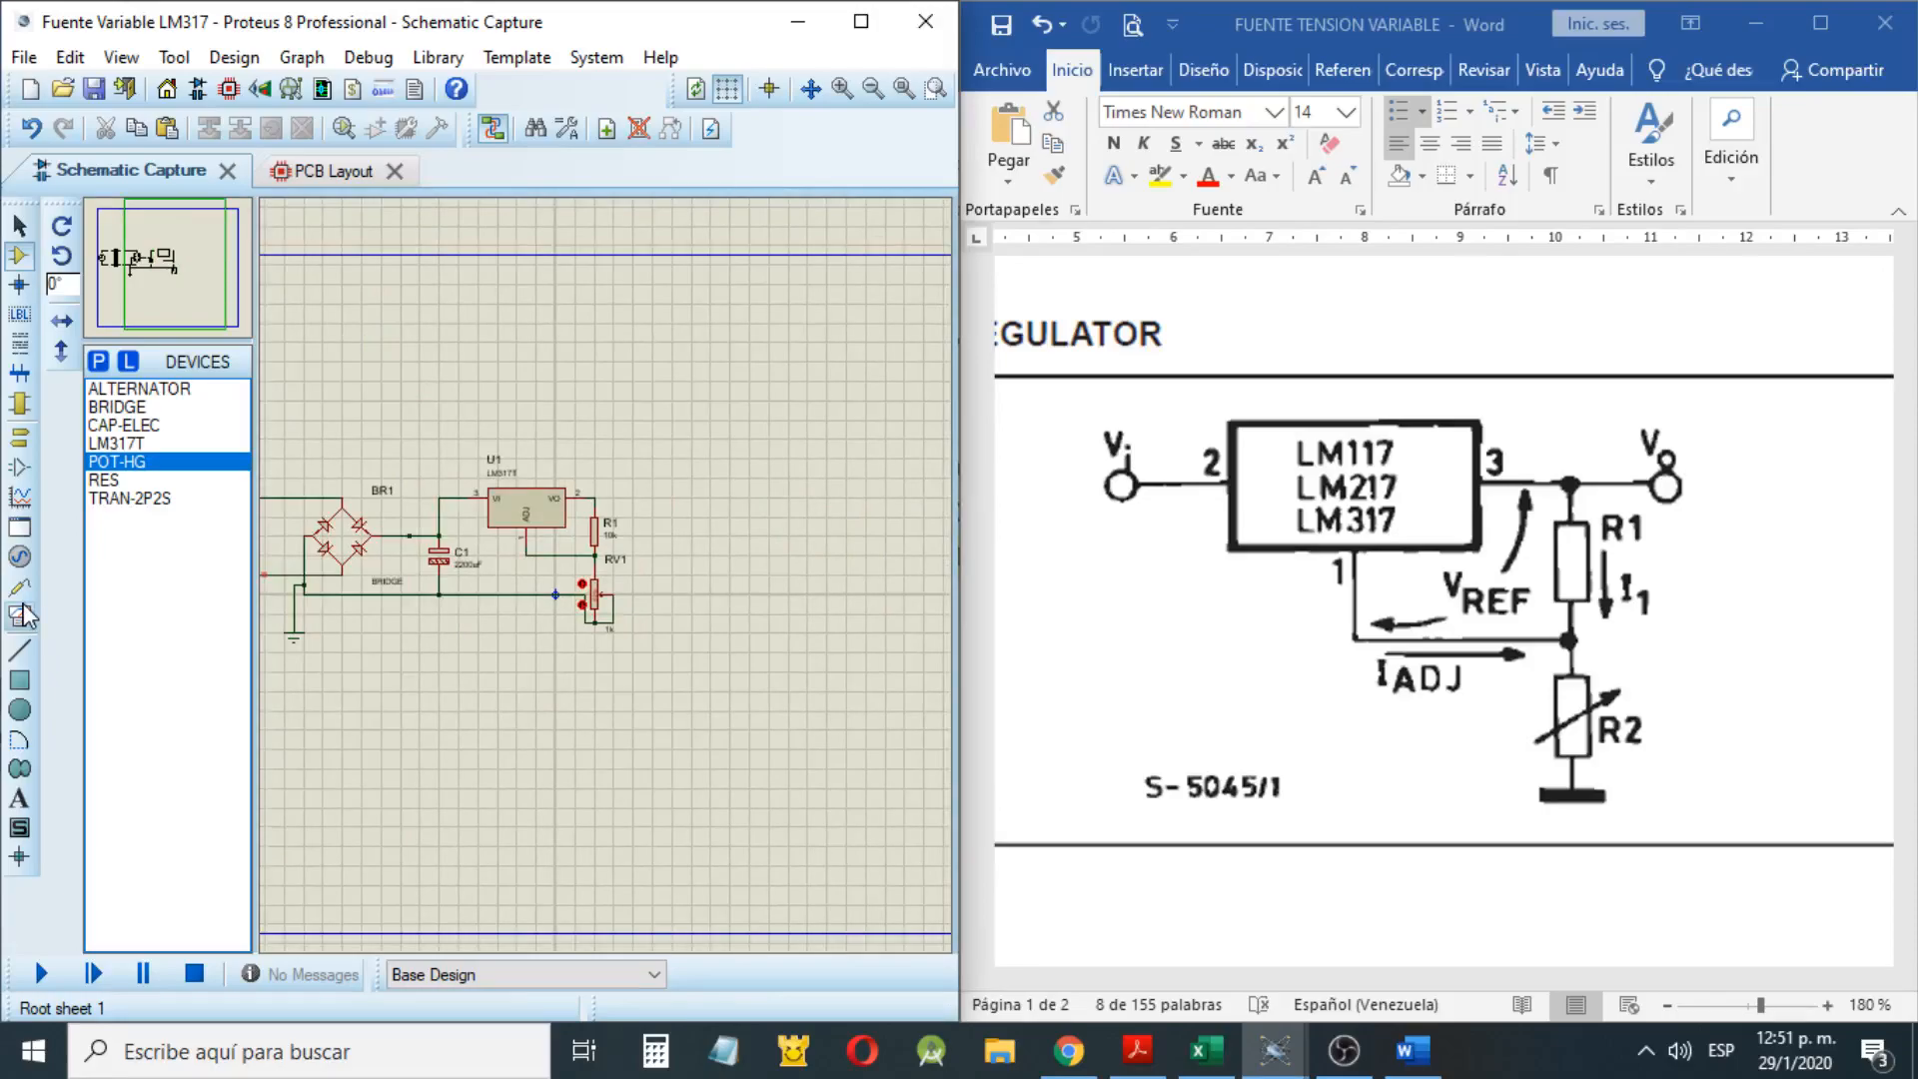
Place a DC voltmeter beside R1 and wire it between the regulator's VO output and the potentiometer's lower end
left_click(20, 616)
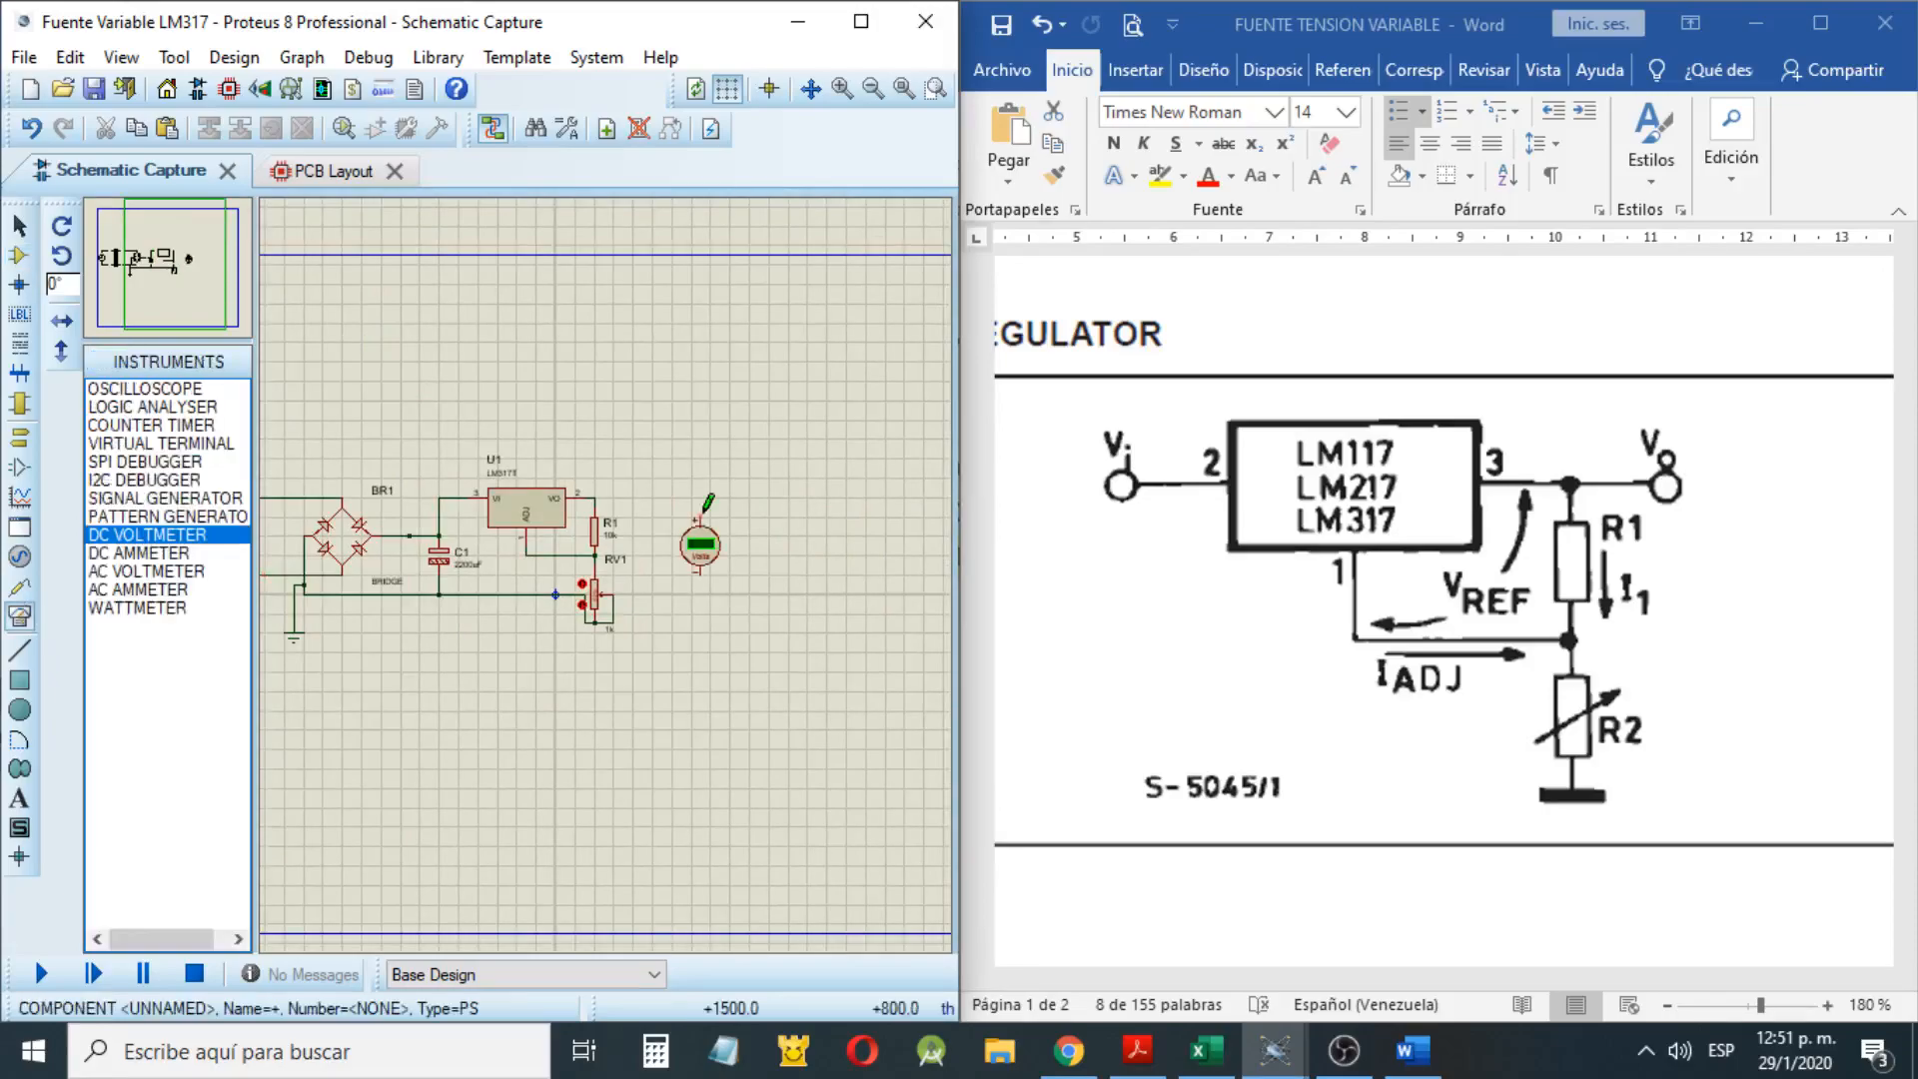
left_click(703, 511)
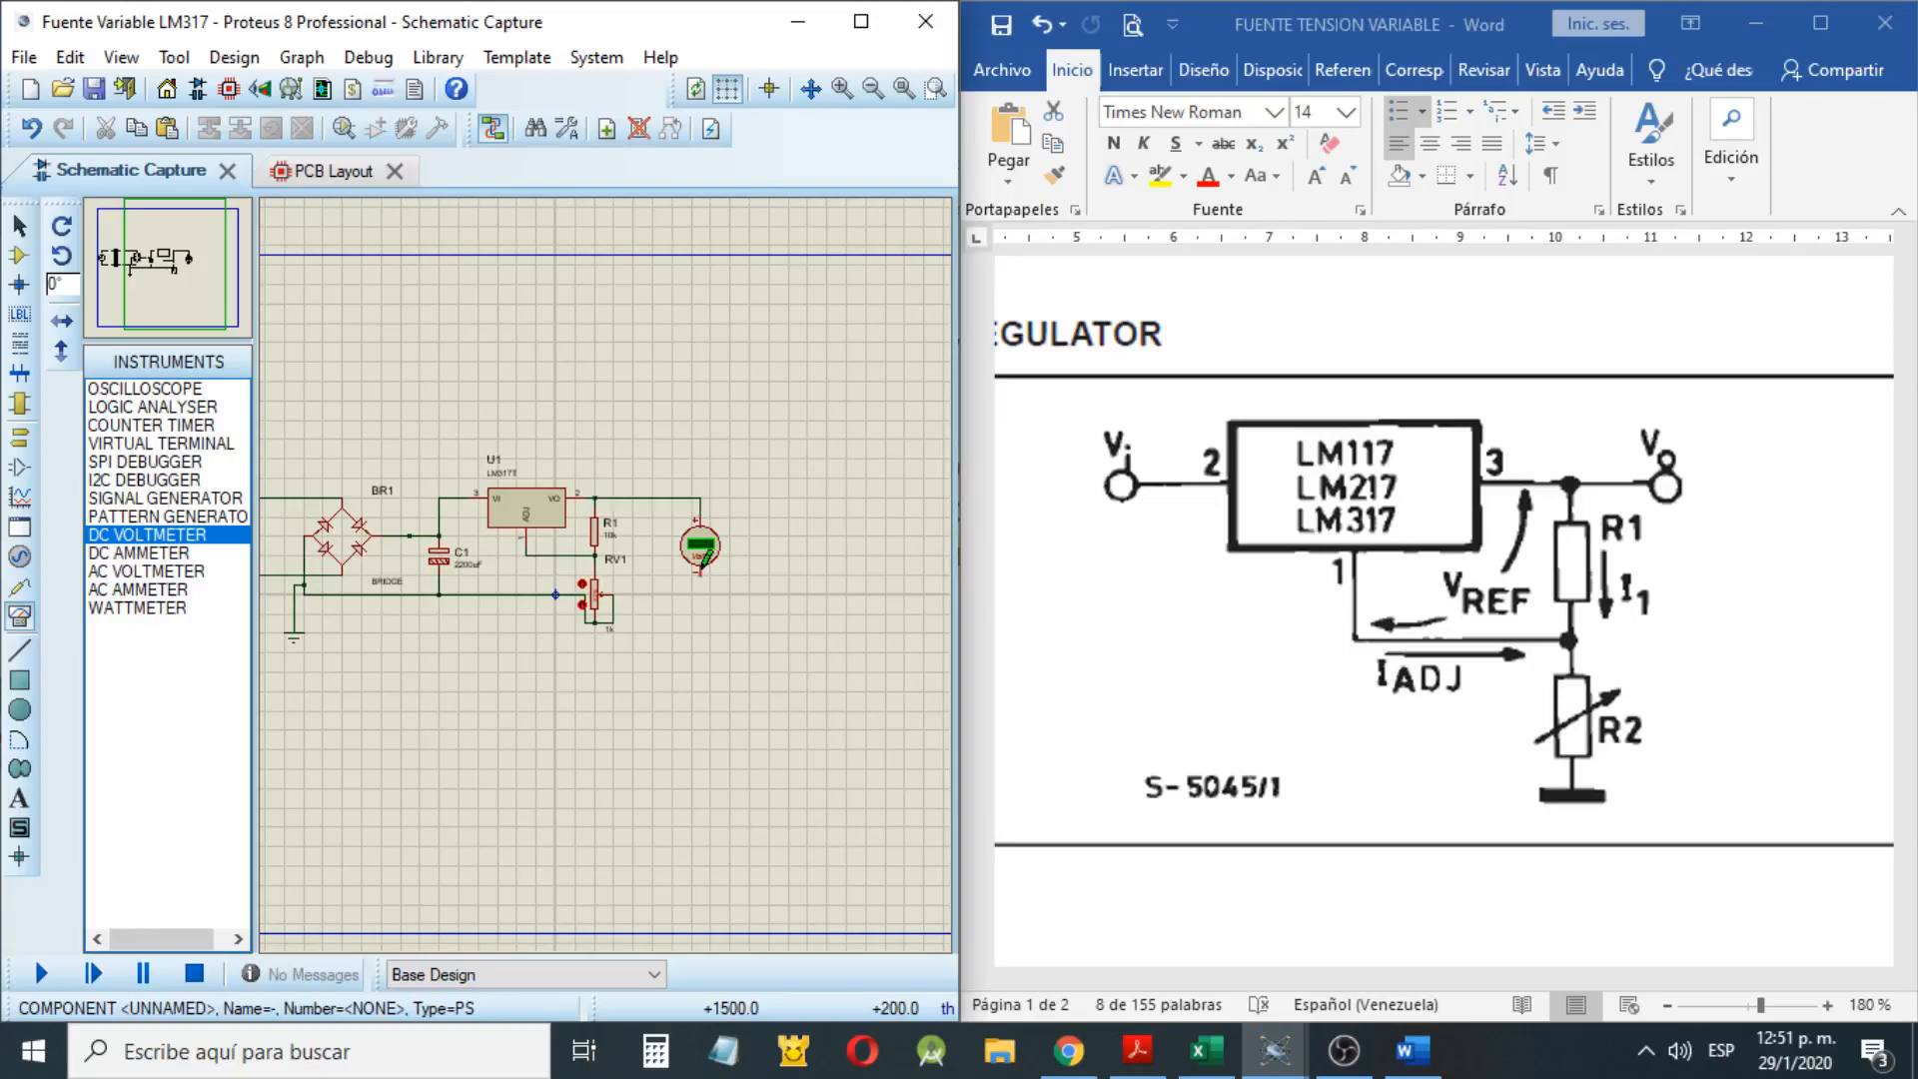
scroll(597, 611, "up", 5)
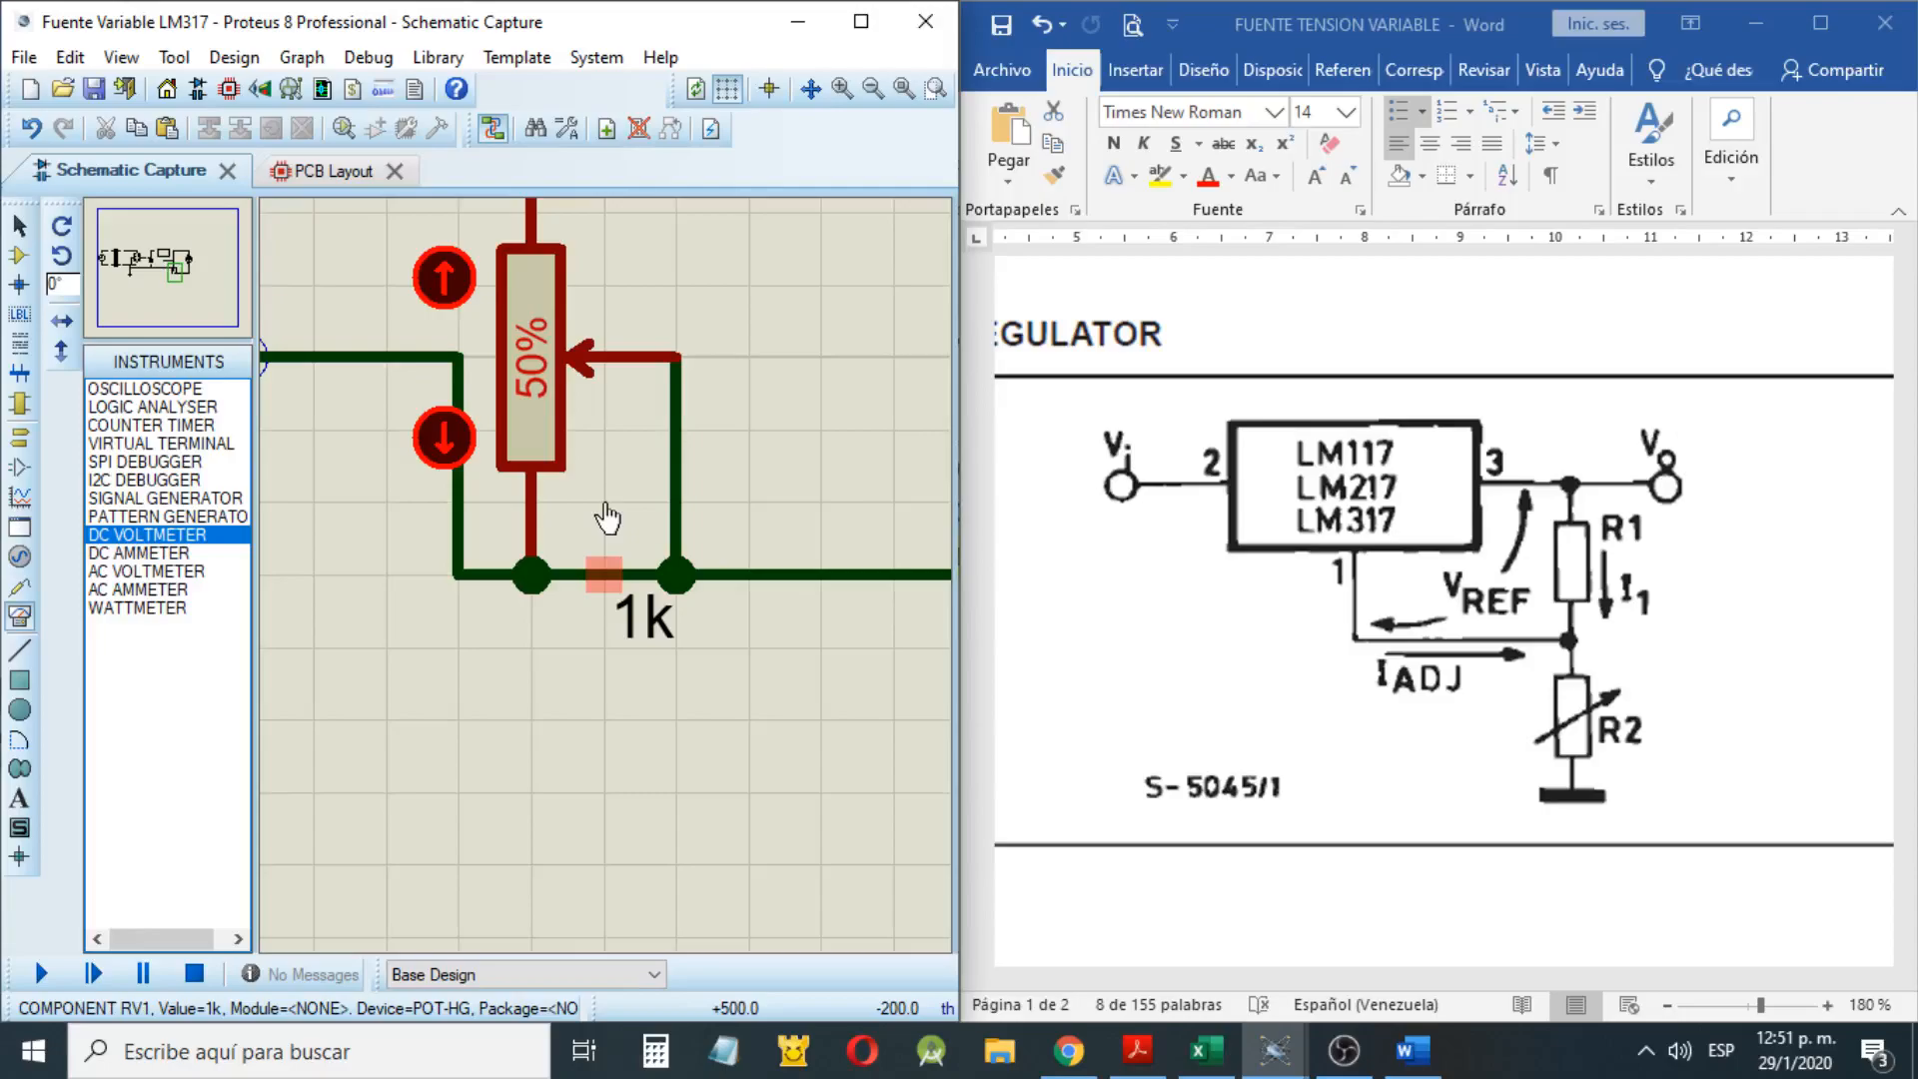
Reconnect the potentiometer's wiper to the R1–ADJ junction instead of its lower end and set its position to 100%
left_click(585, 461)
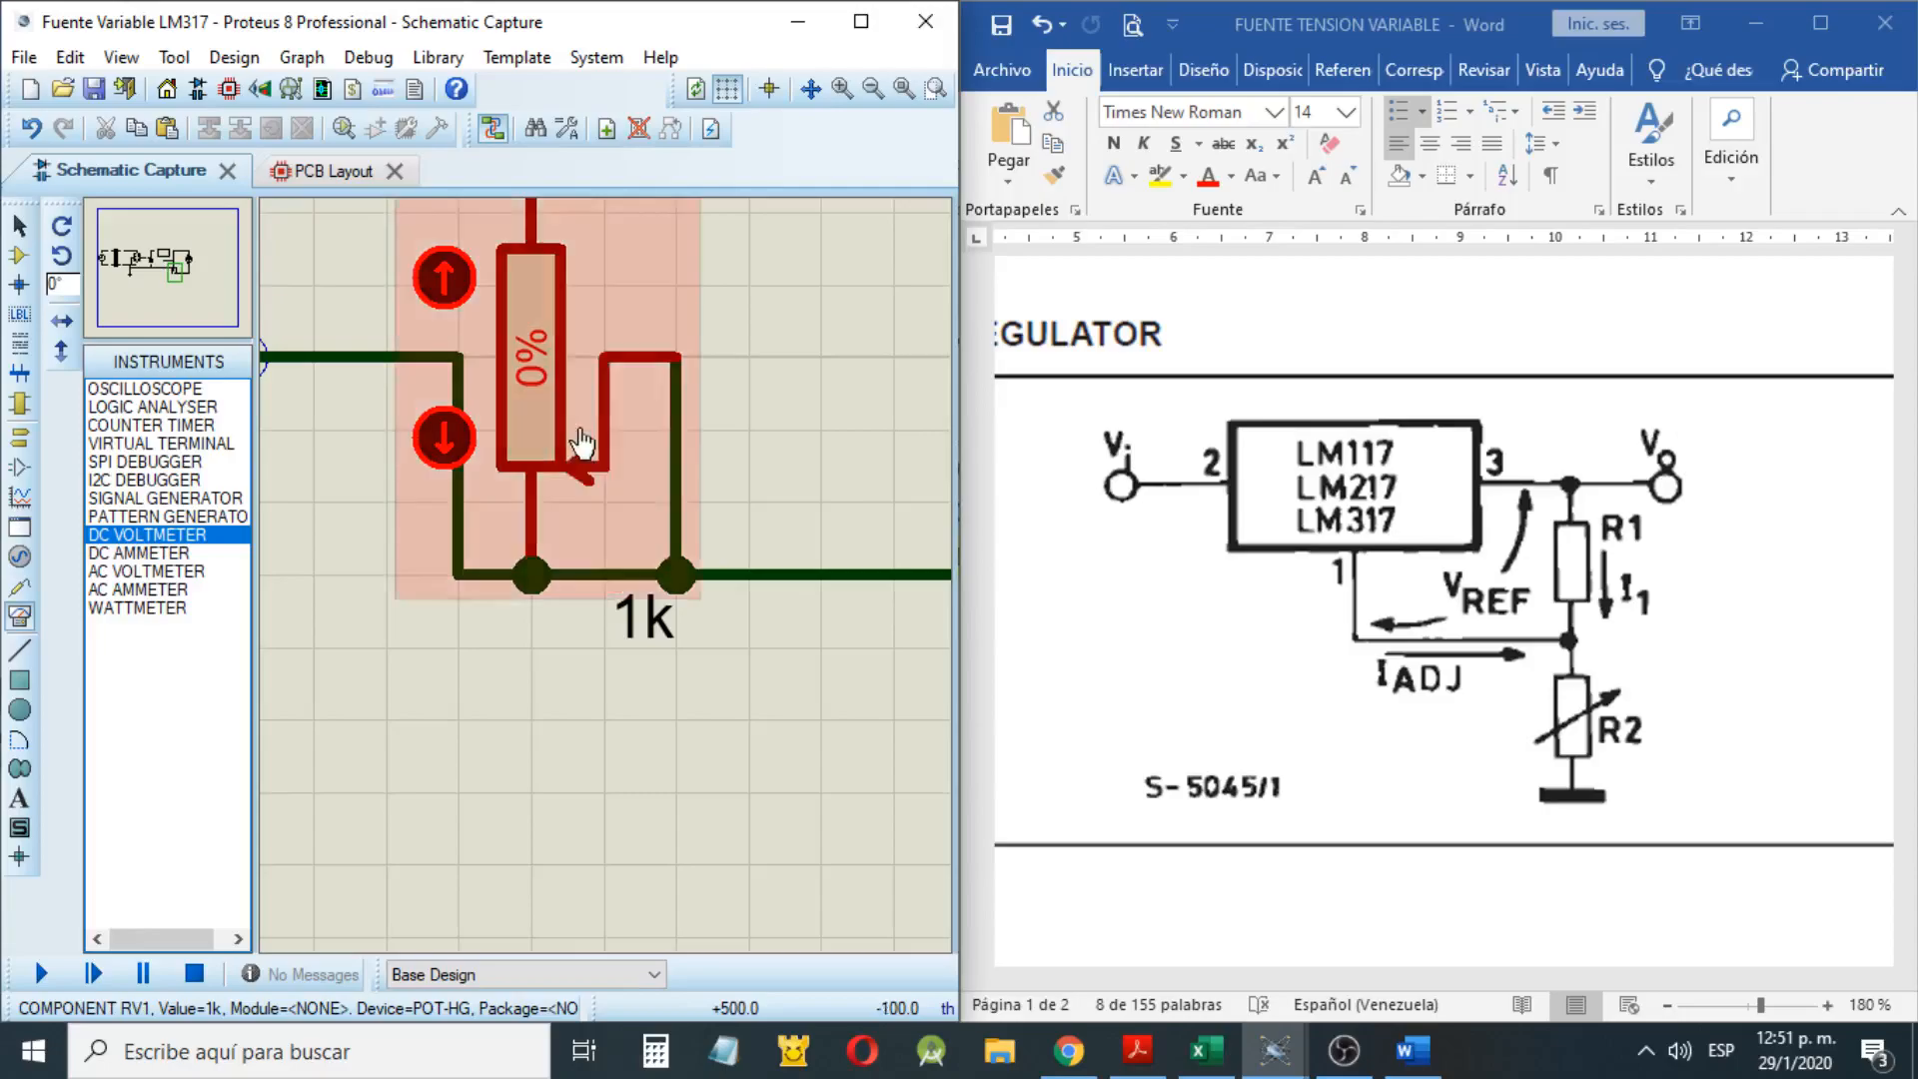
scroll(594, 494, "down", 5)
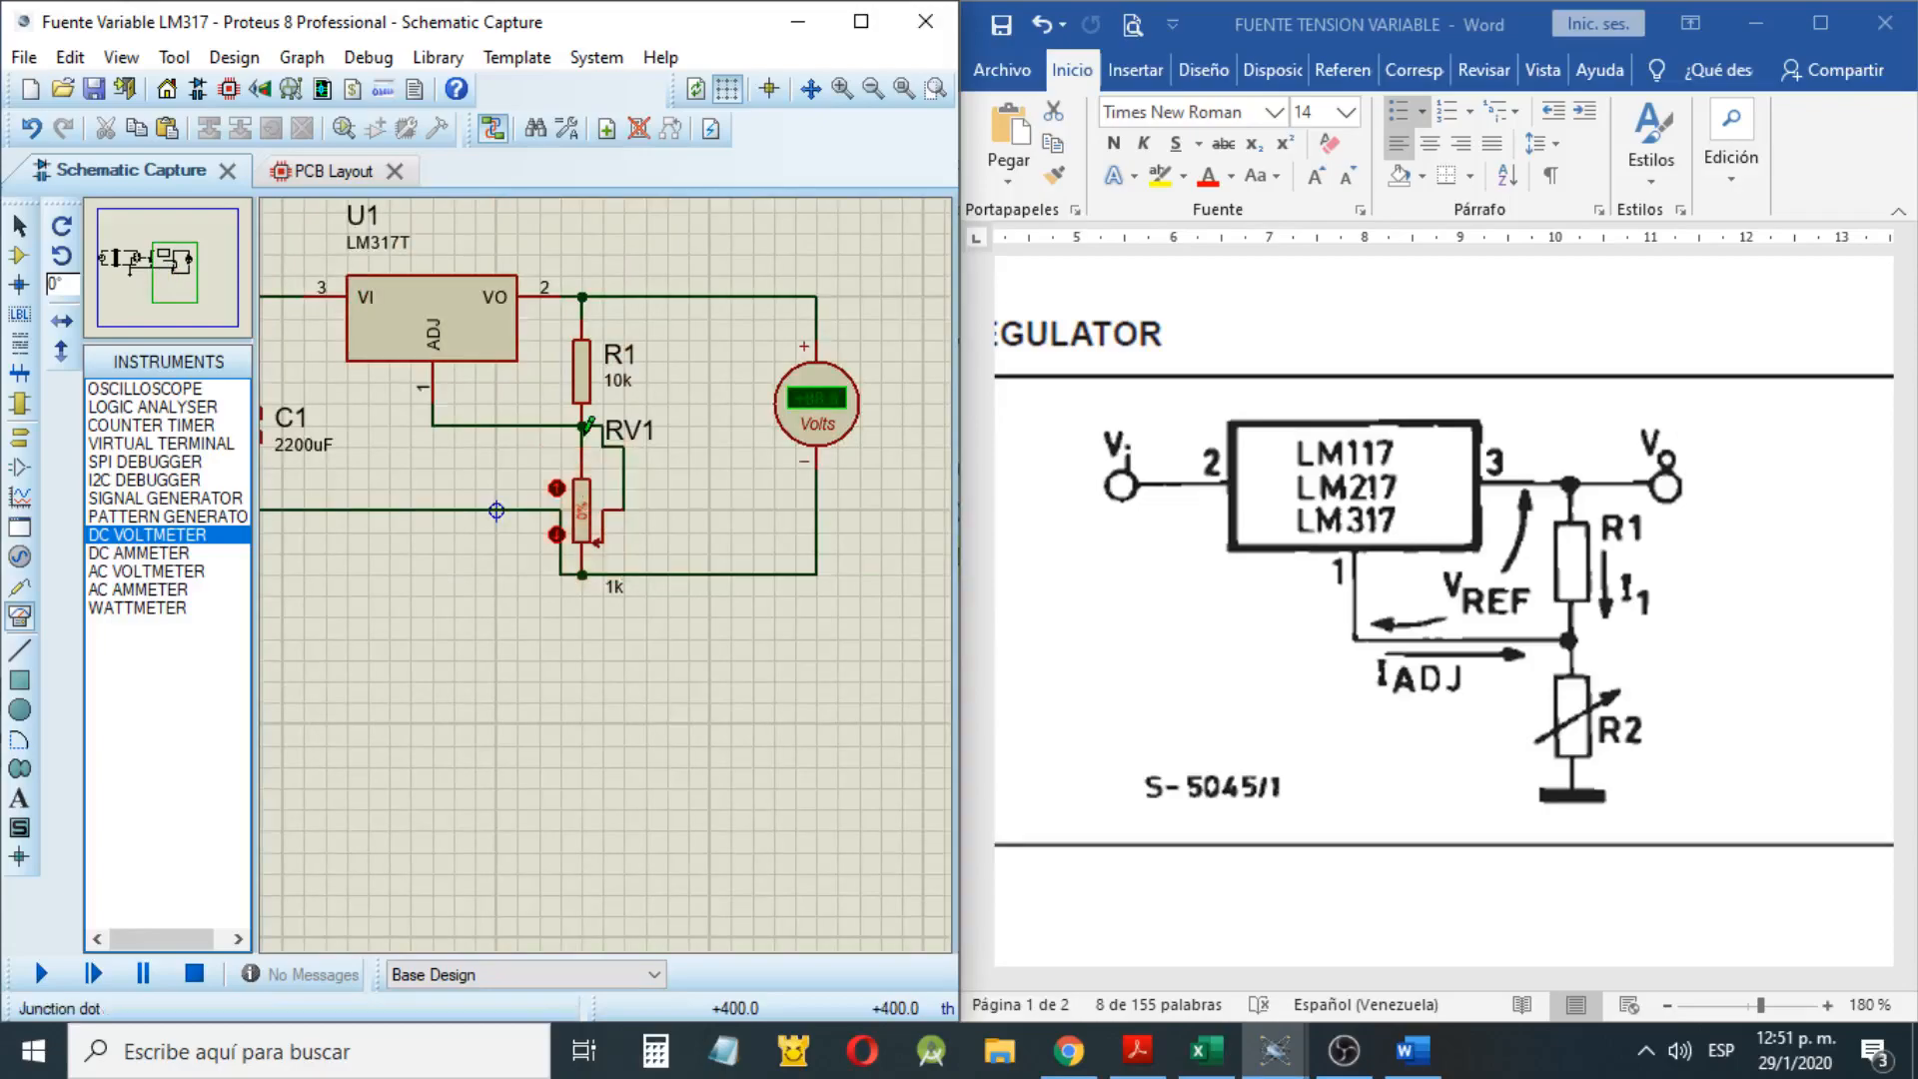
left_click(589, 497)
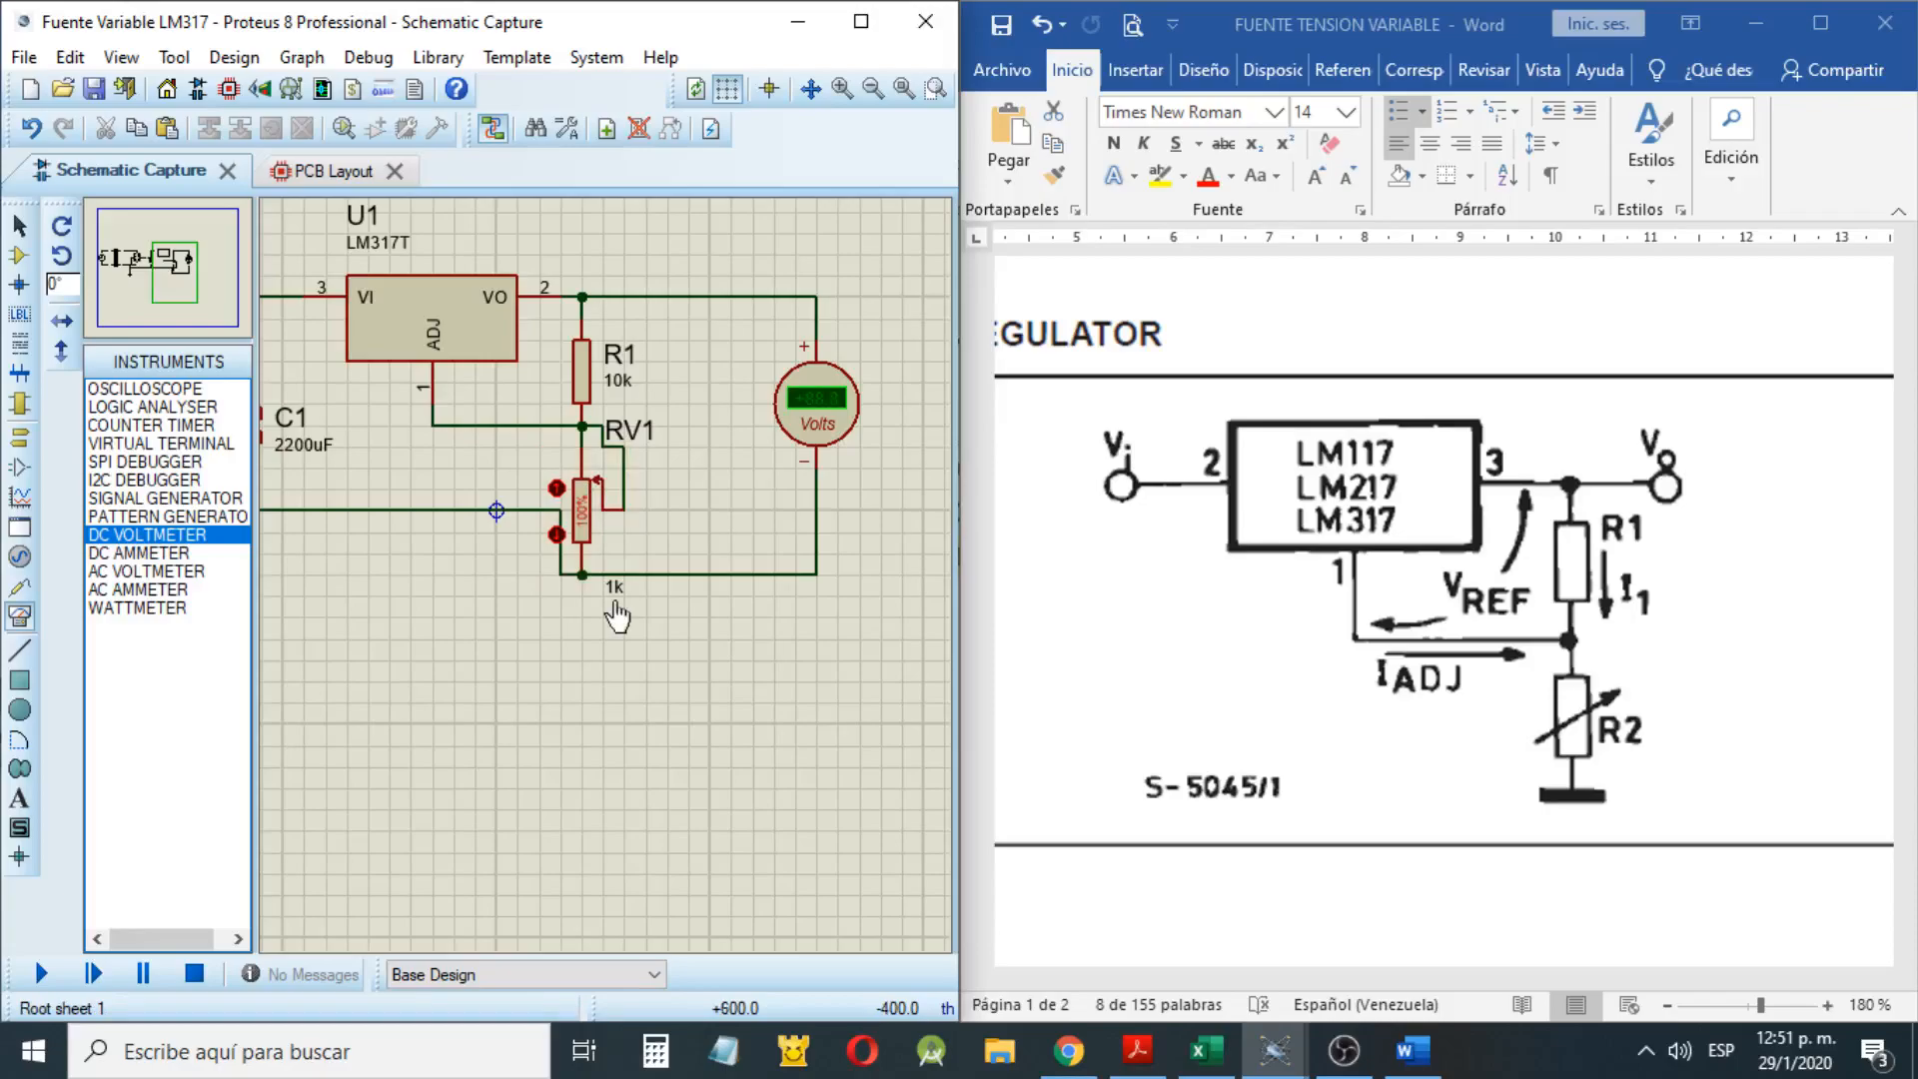
Set R1's resistance to 240 and the potentiometer RV1's resistance to 5K
double_click(575, 374)
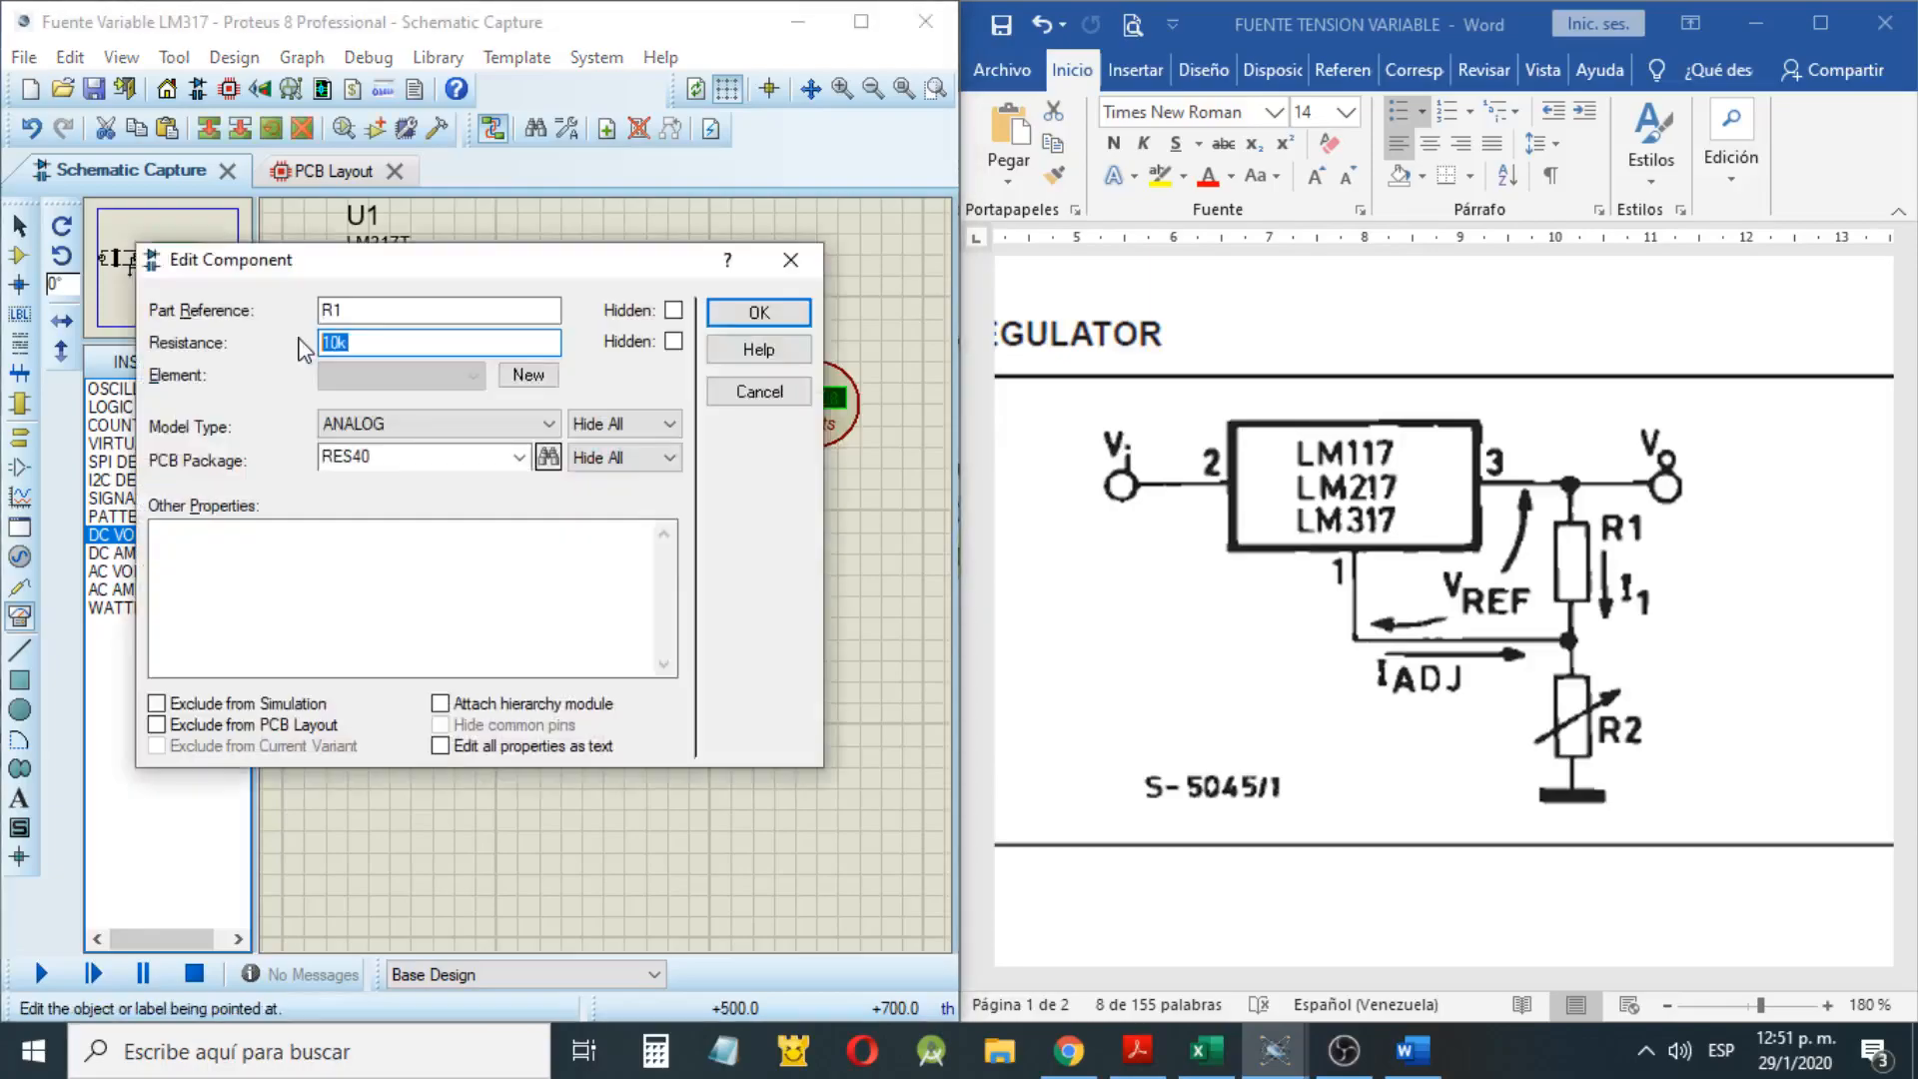
type("240")
left_click(759, 313)
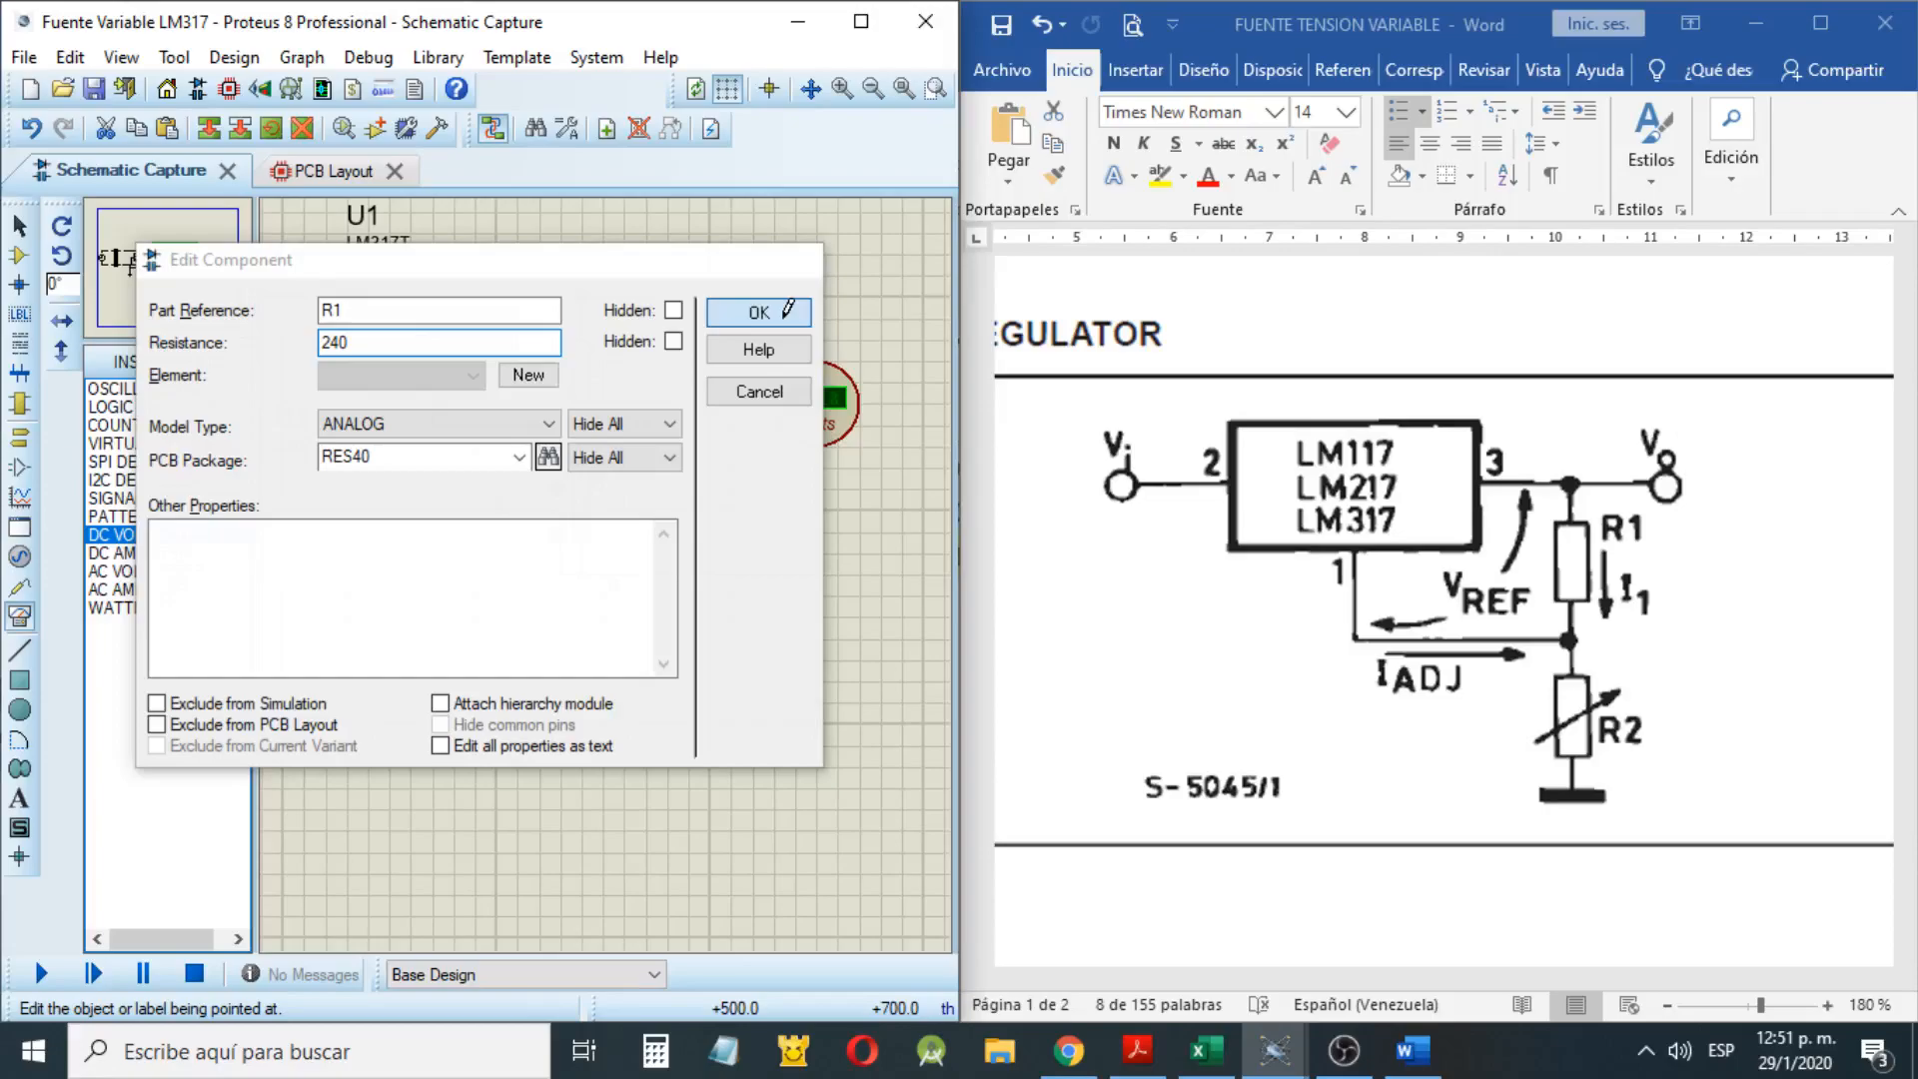
double_click(289, 337)
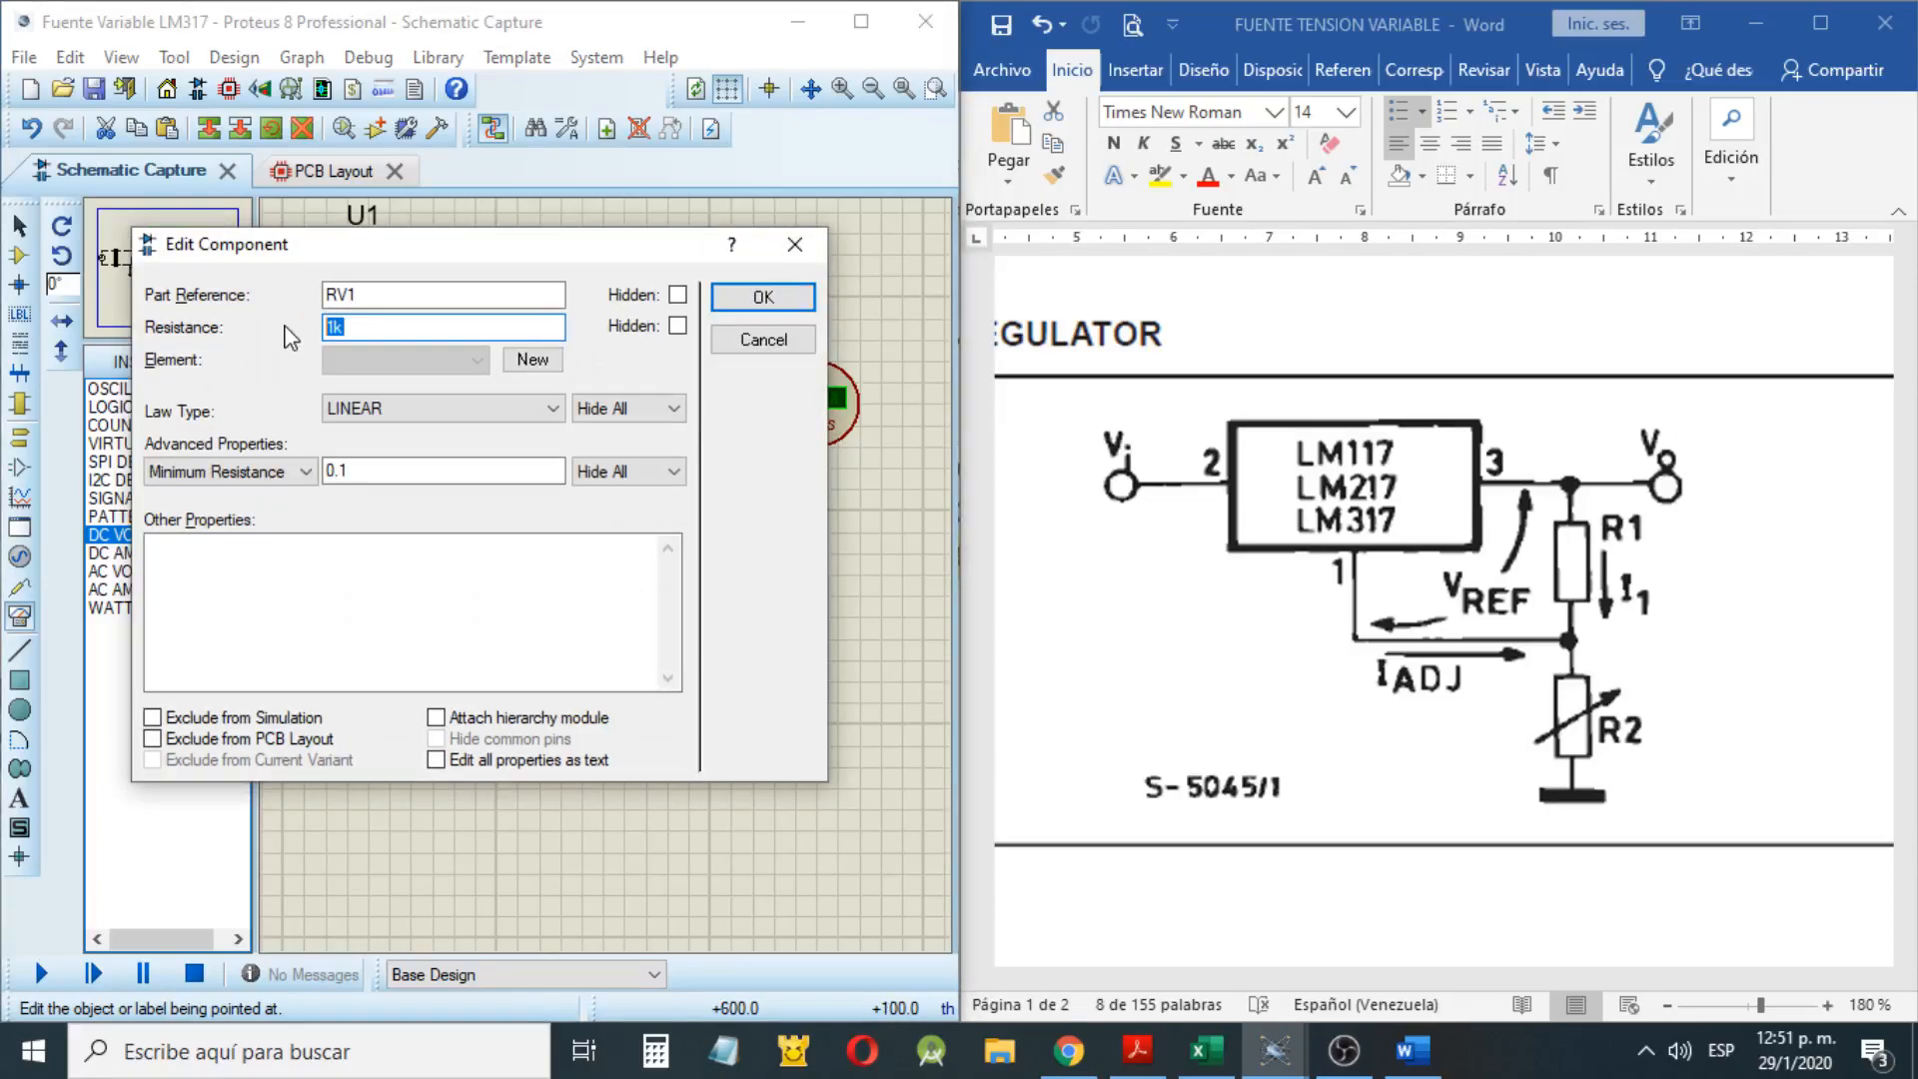
Switch to the Excel calculator, set POT max in the Vo max calculation to 5000 Ω, and return to Proteus
key("alt+Tab")
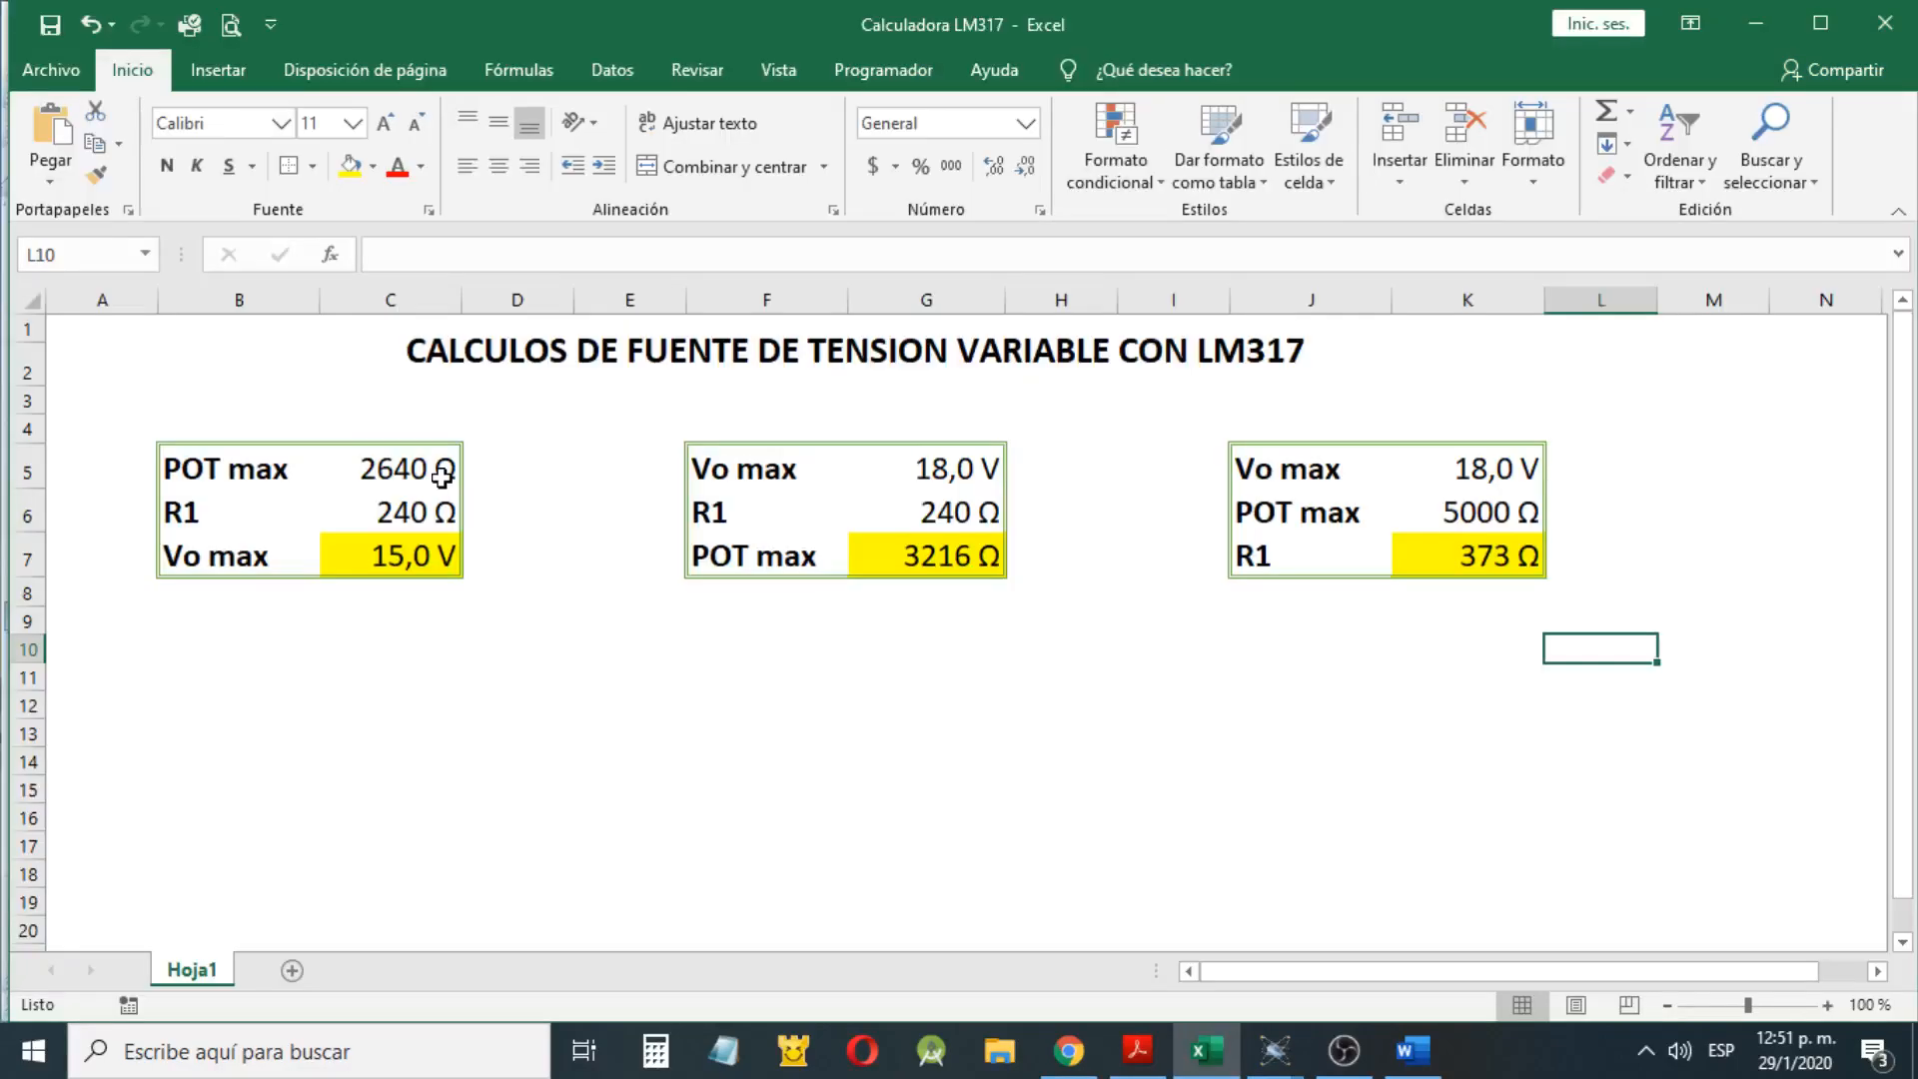
left_click(442, 476)
type("50")
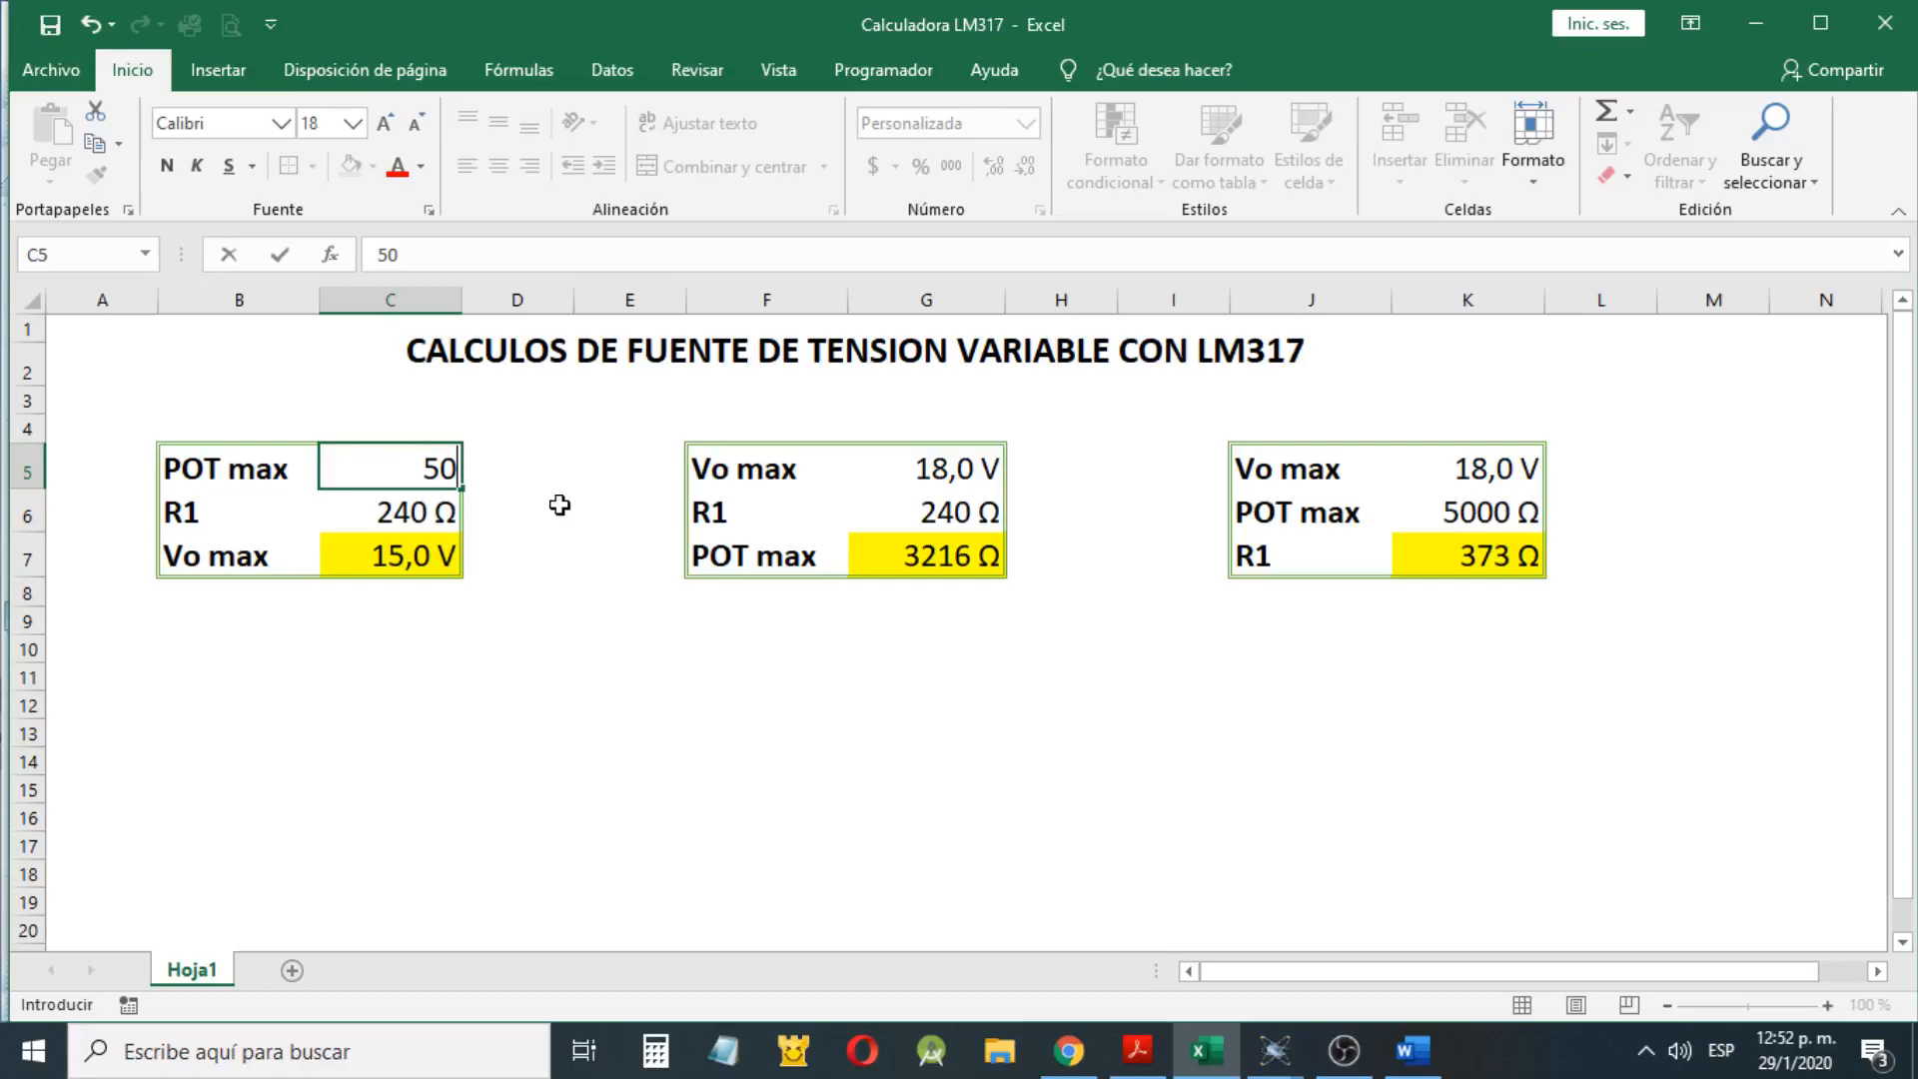
type("00")
key("Return")
key("Return")
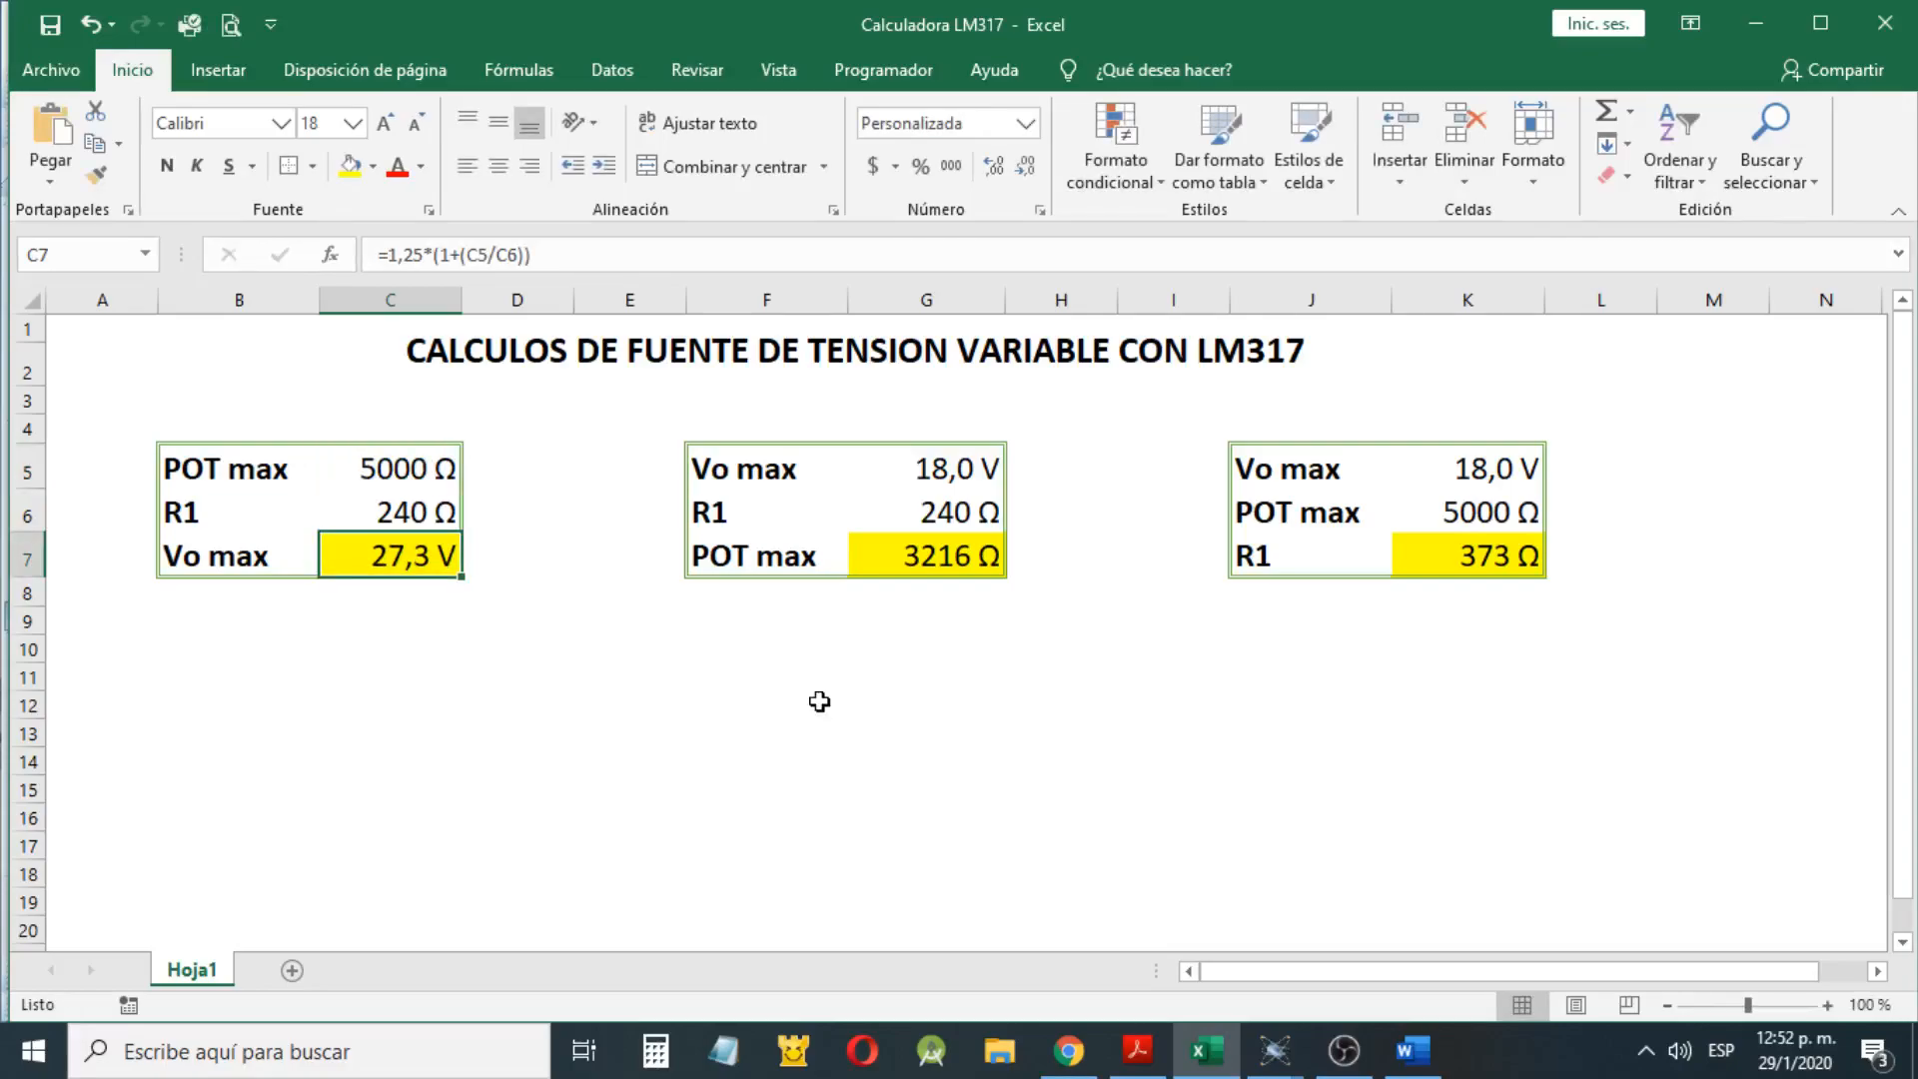
left_click(1740, 12)
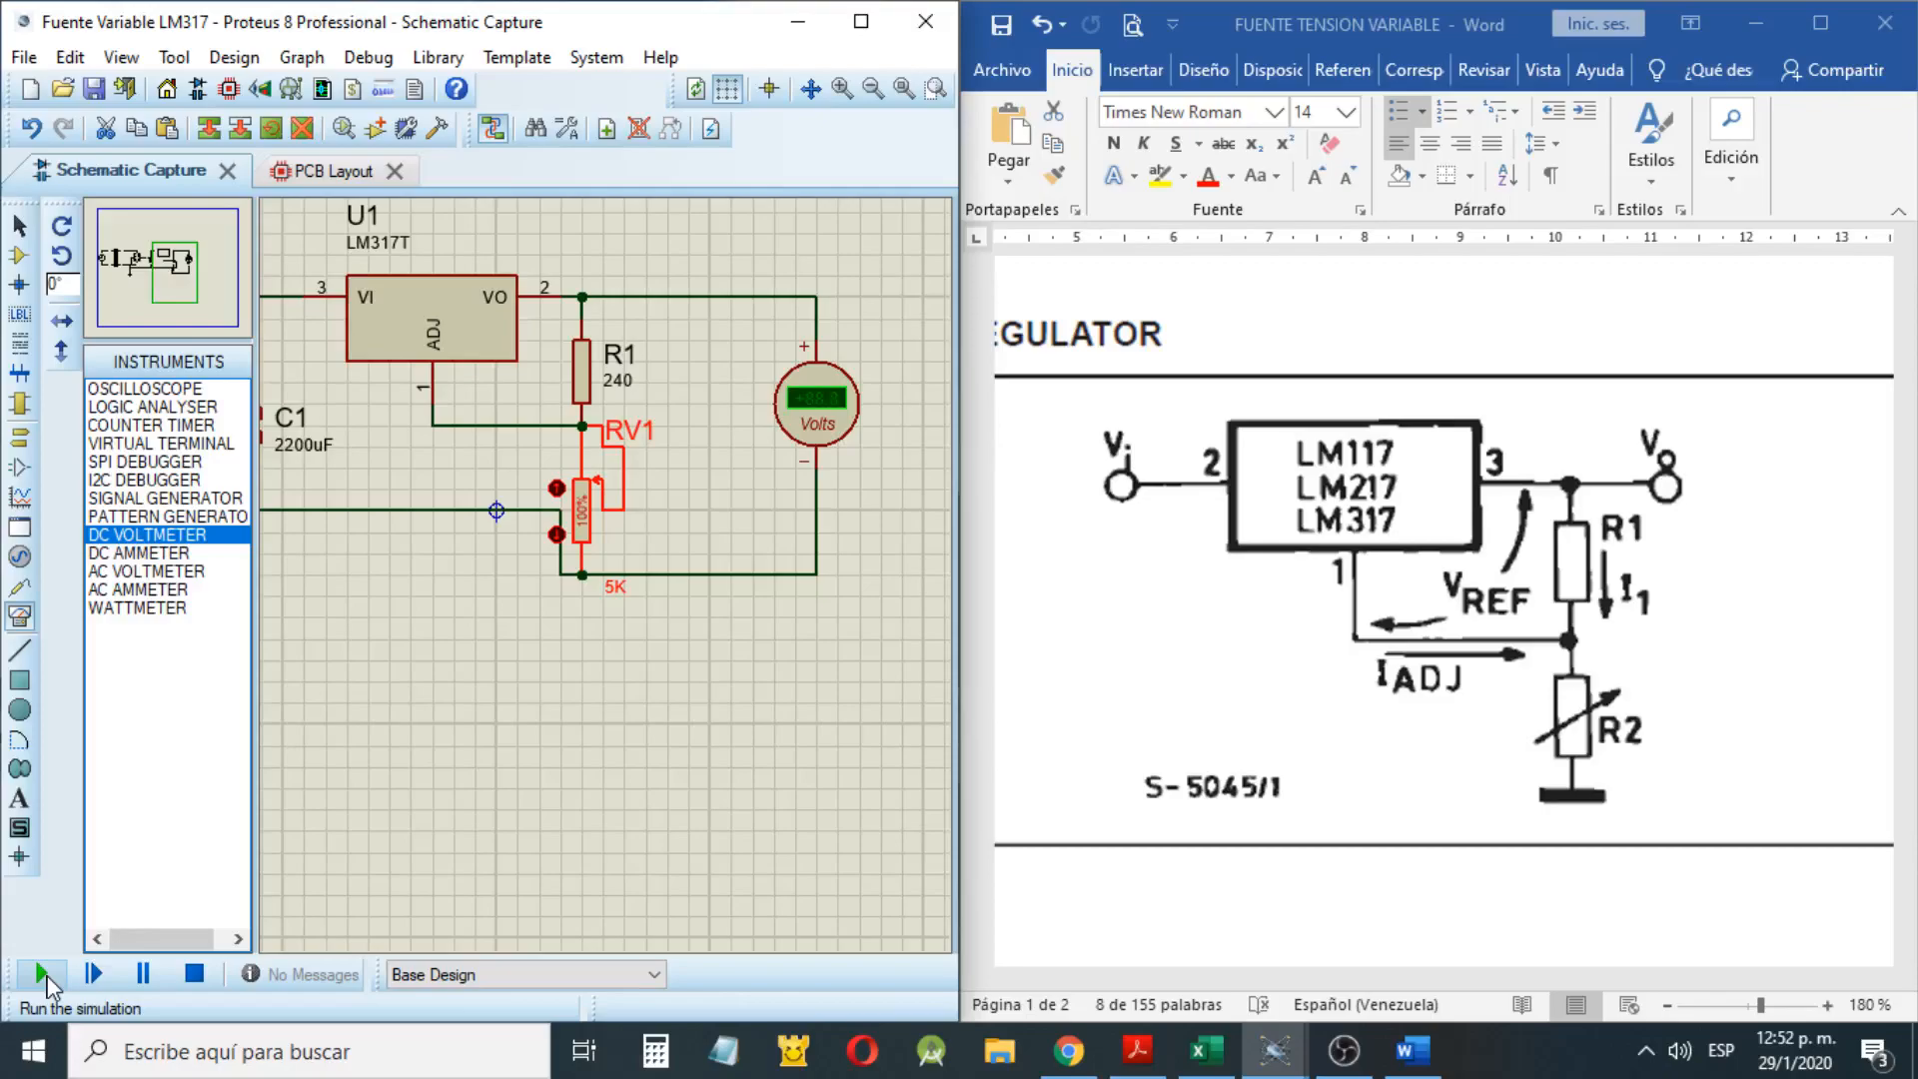
Run the simulation and lower the potentiometer RV1 to 30% to test the variable output voltage
left_click(41, 972)
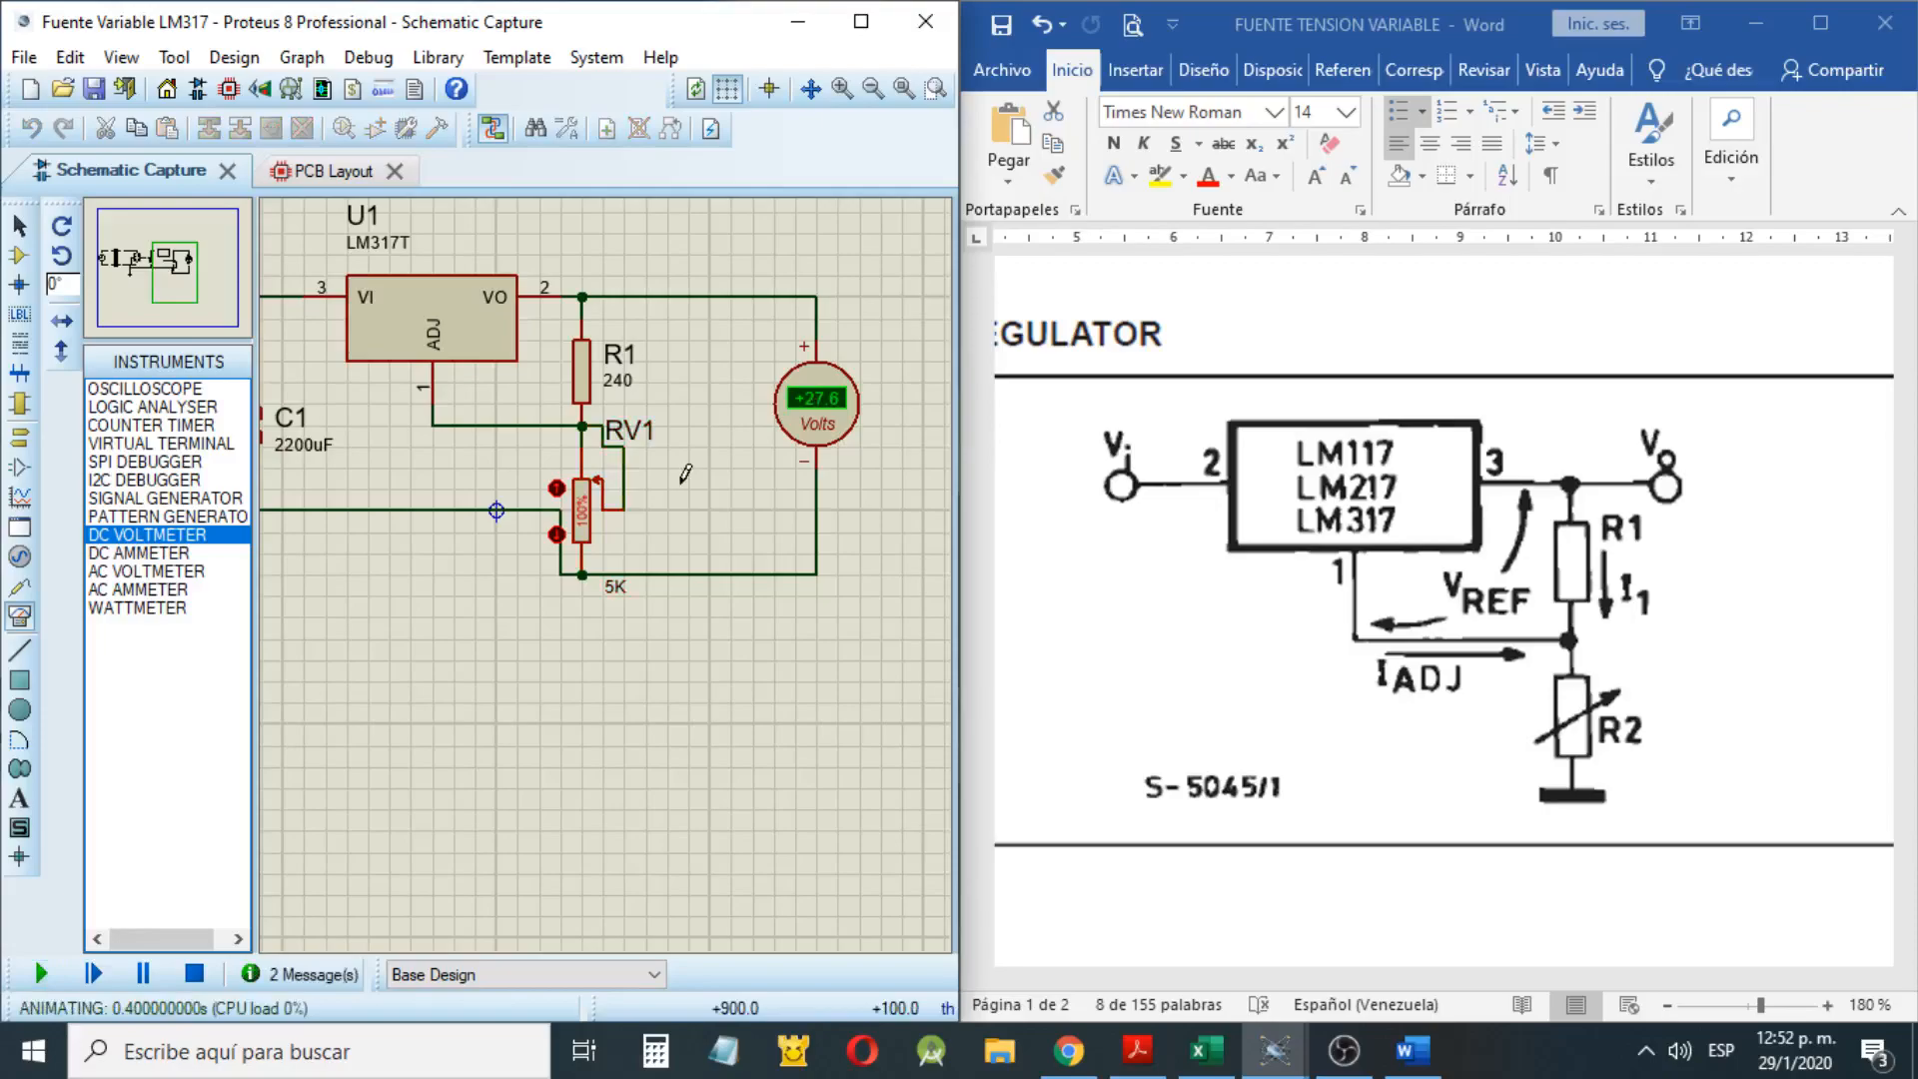
scroll(667, 559, "up", 1)
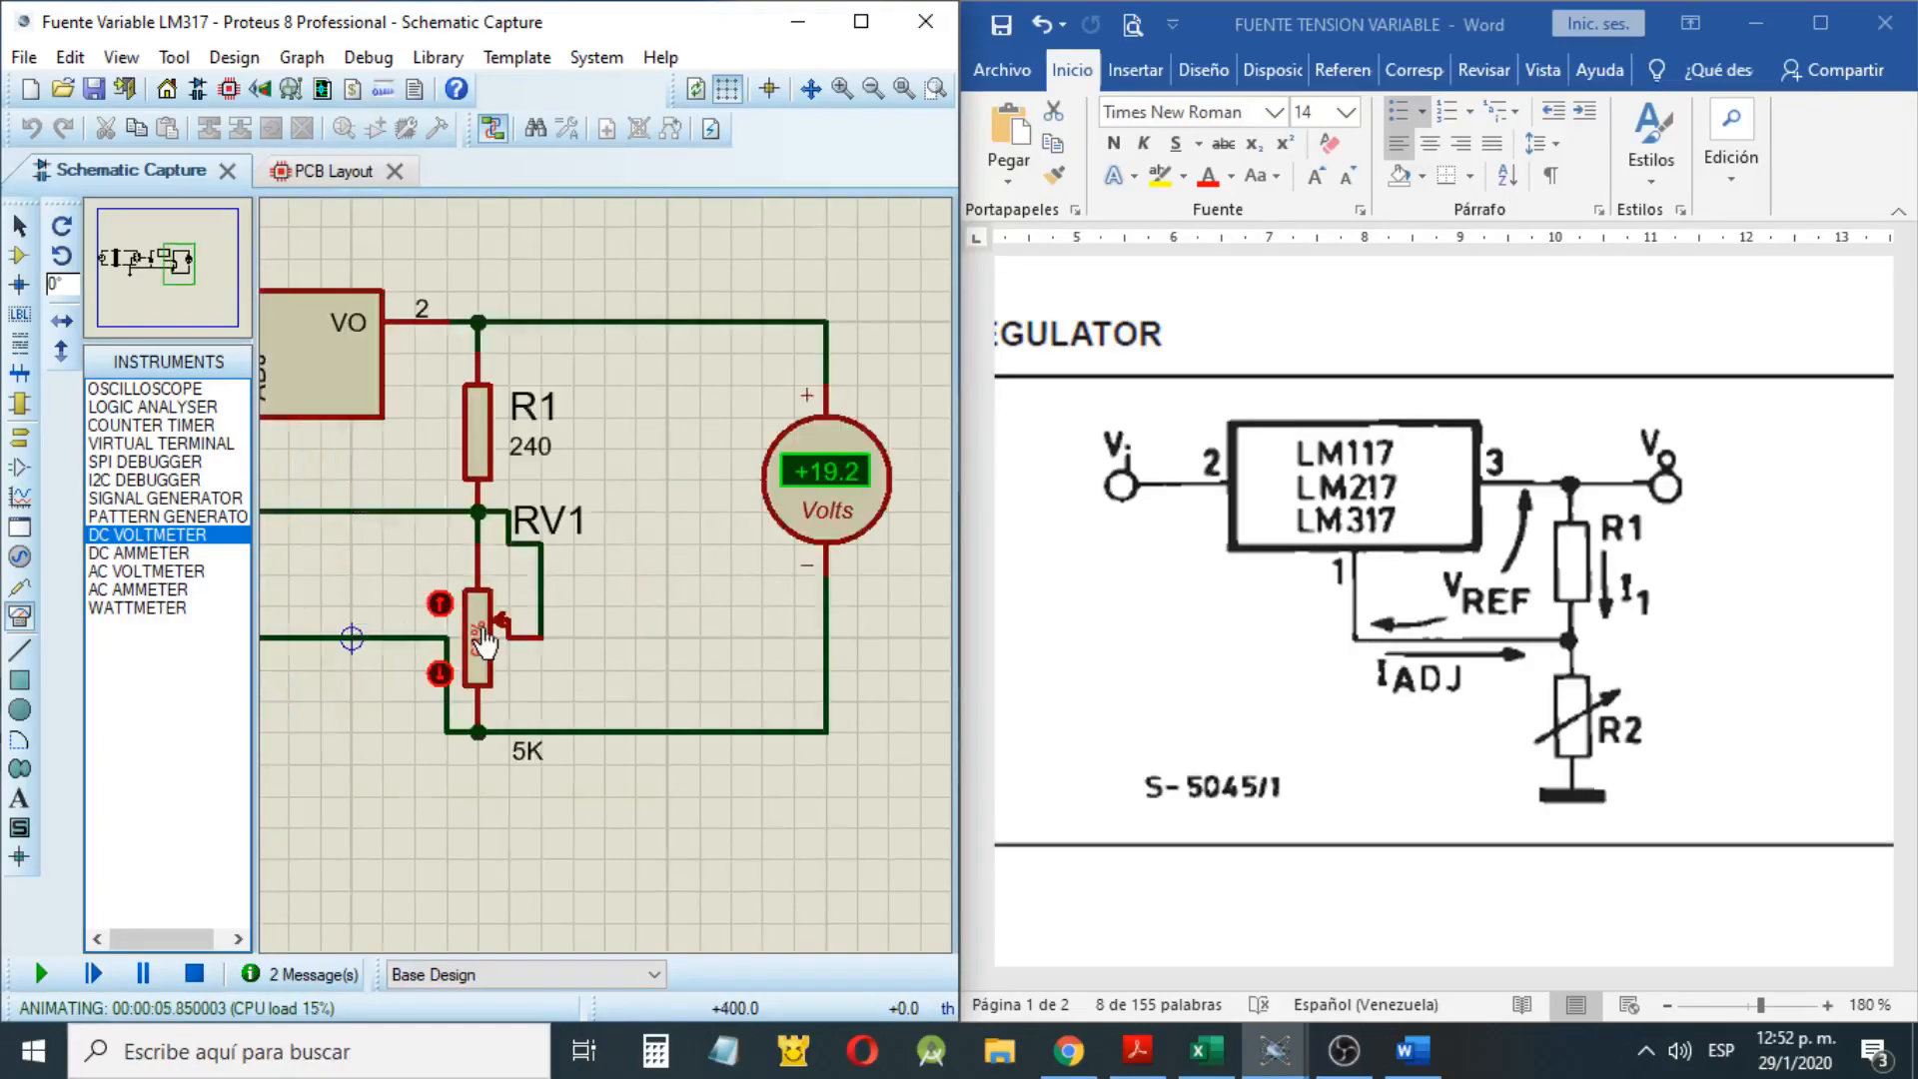
left_click(440, 674)
left_click(442, 676)
left_click(442, 677)
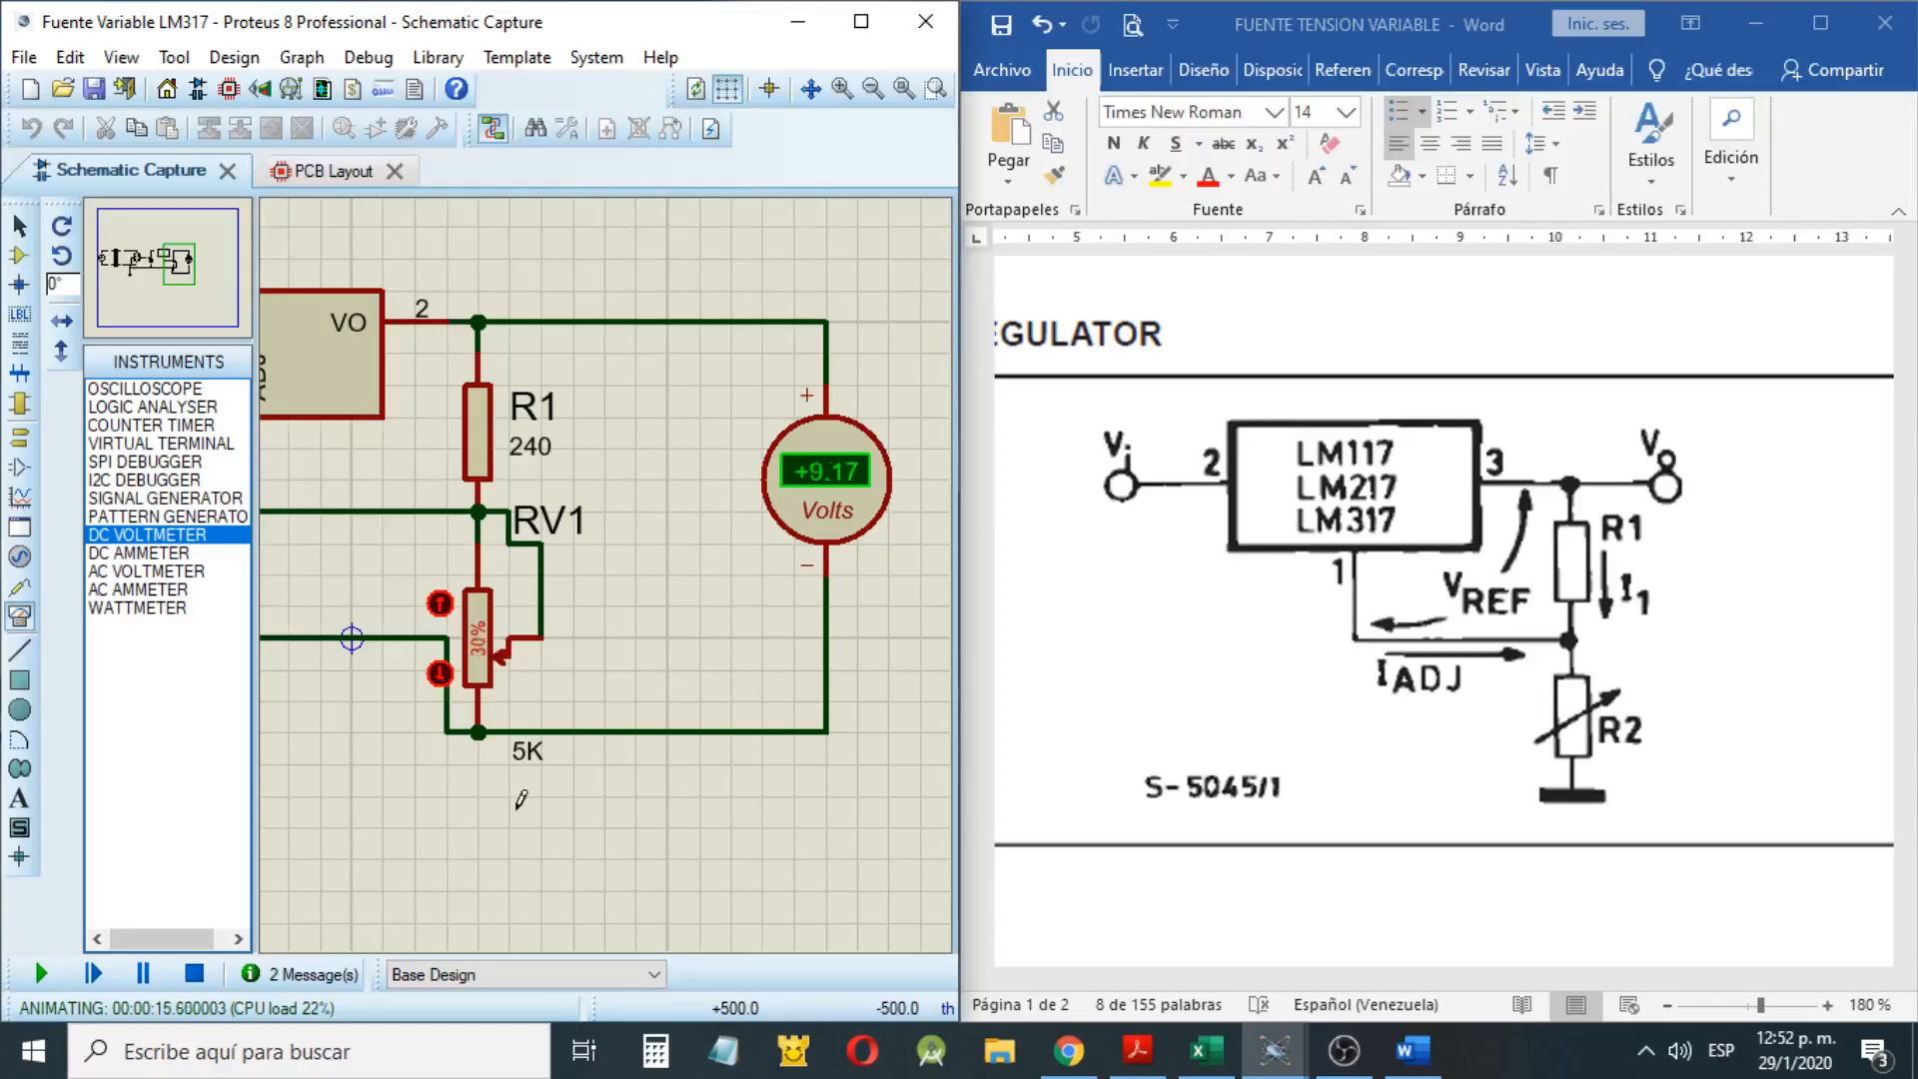